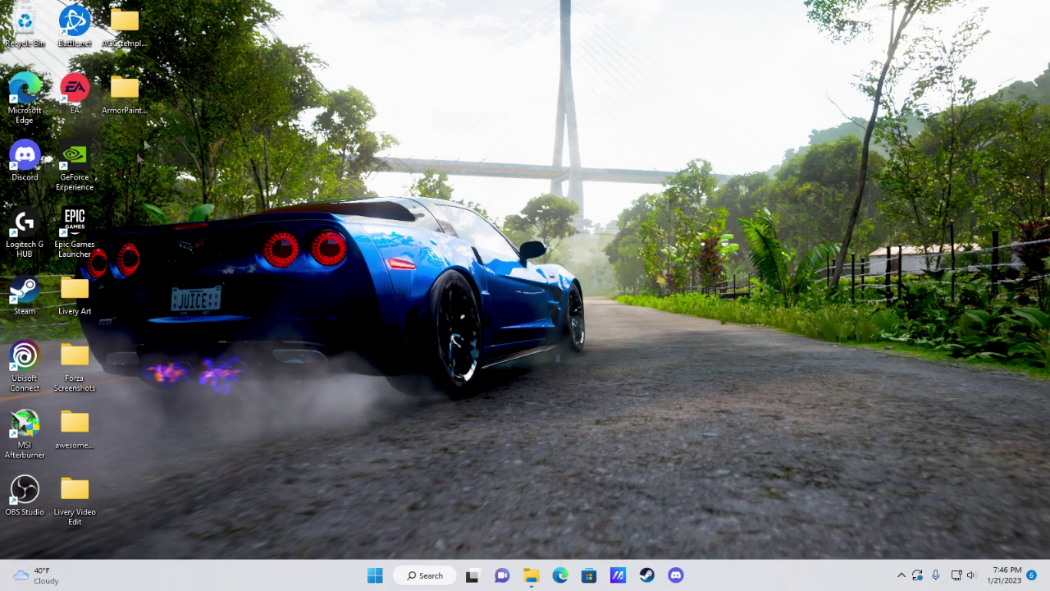
- Launch ArmorPaint from the ArmorPaint folder inside the desktop's ArmorPaint_08_win64 folder
click(137, 95)
double_click(138, 95)
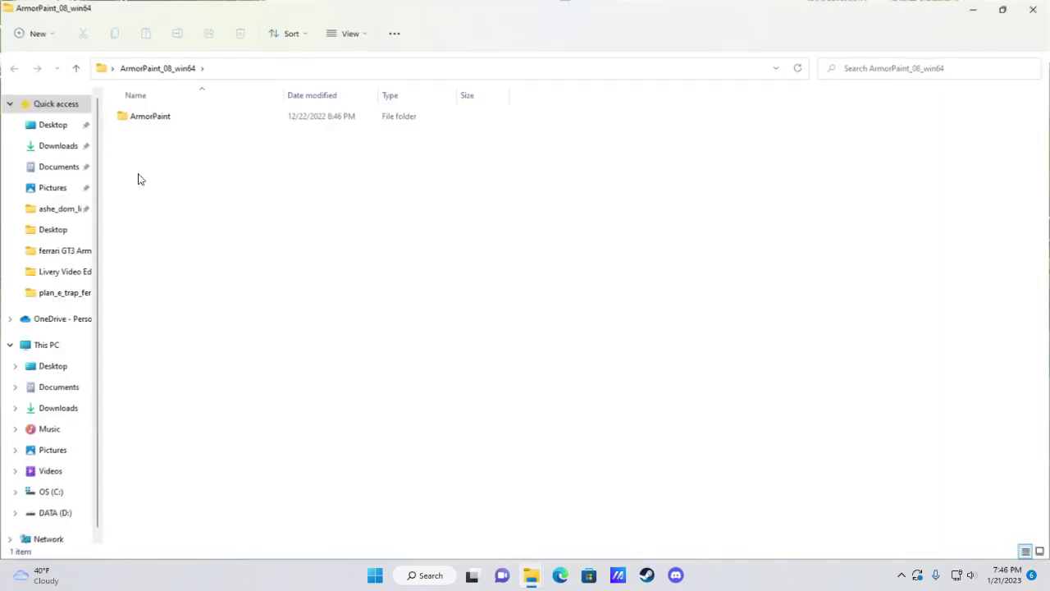
double_click(151, 116)
double_click(195, 139)
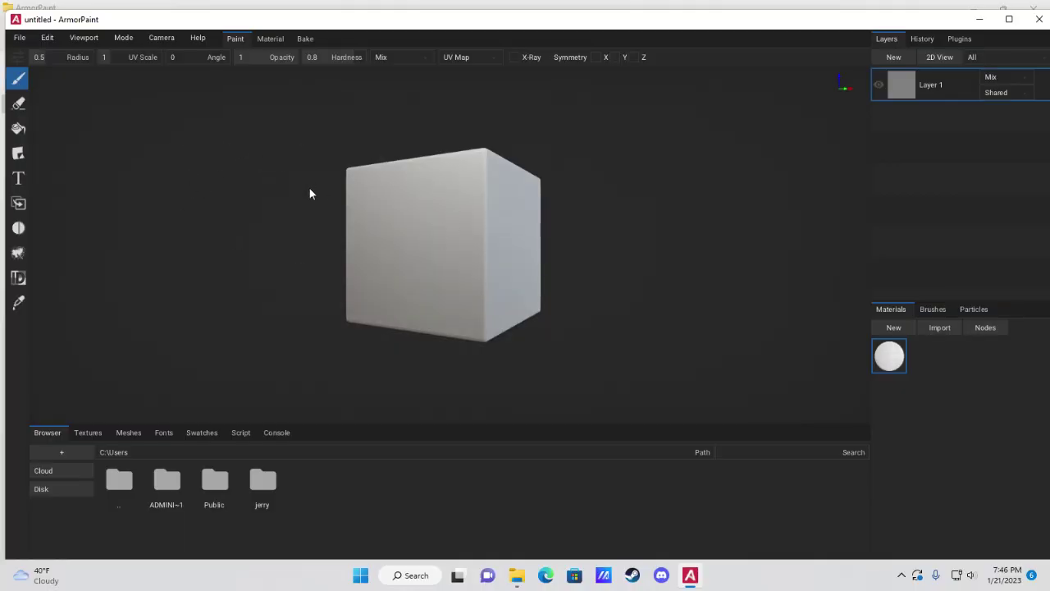
- Start a mesh import and browse to the ACC_templates folder on the Desktop
right_drag(314, 211, 342, 227)
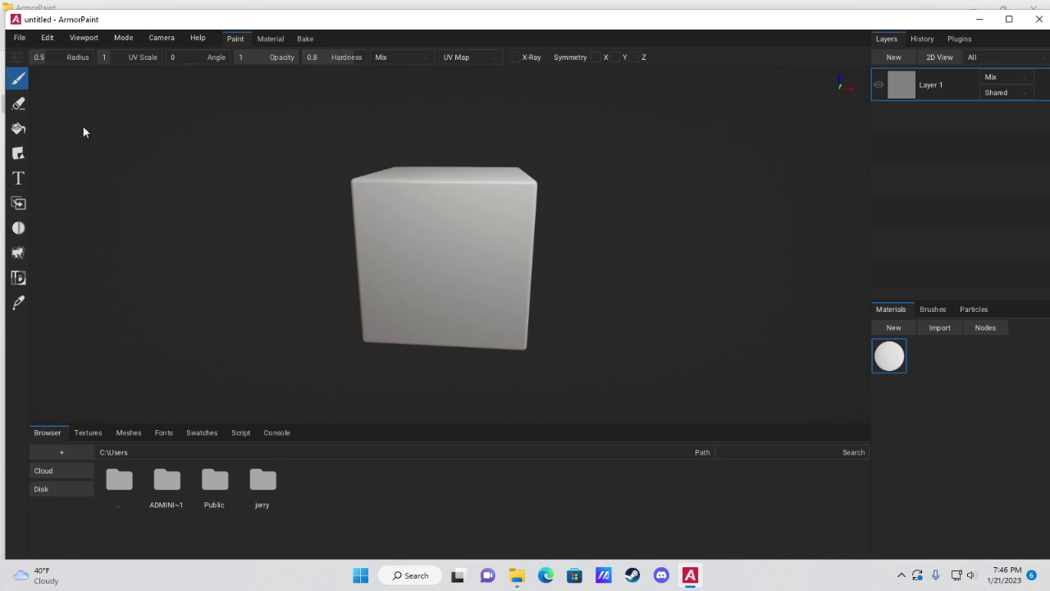
click(19, 41)
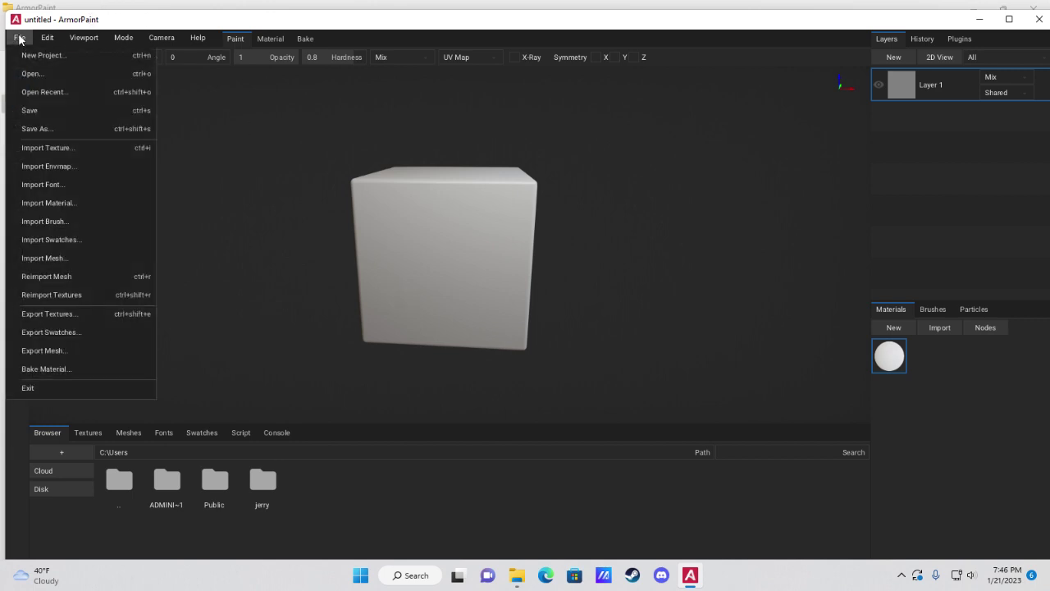
click(55, 259)
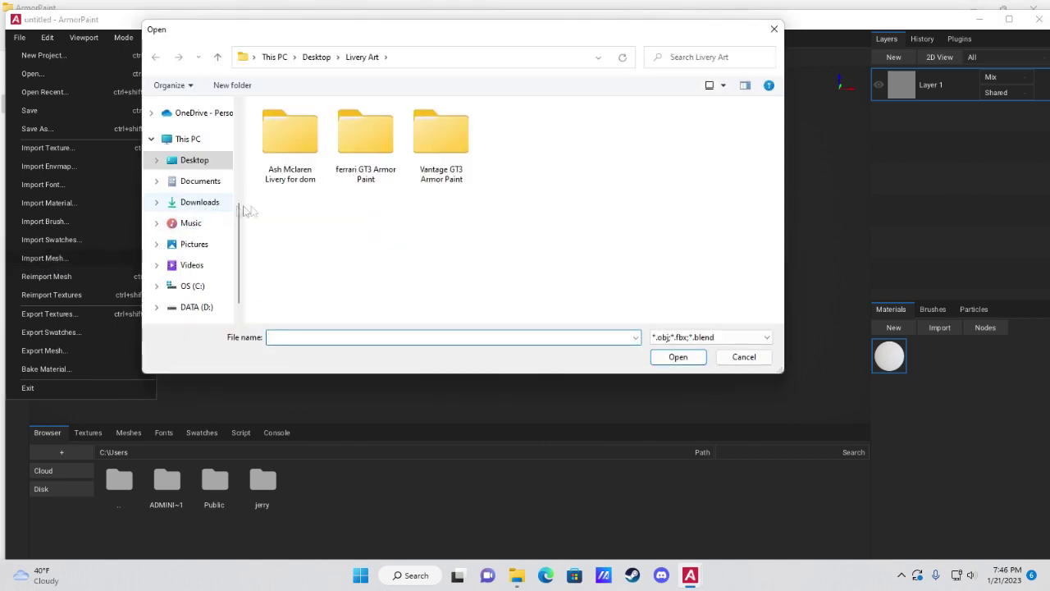
scroll(192, 172, up, 3)
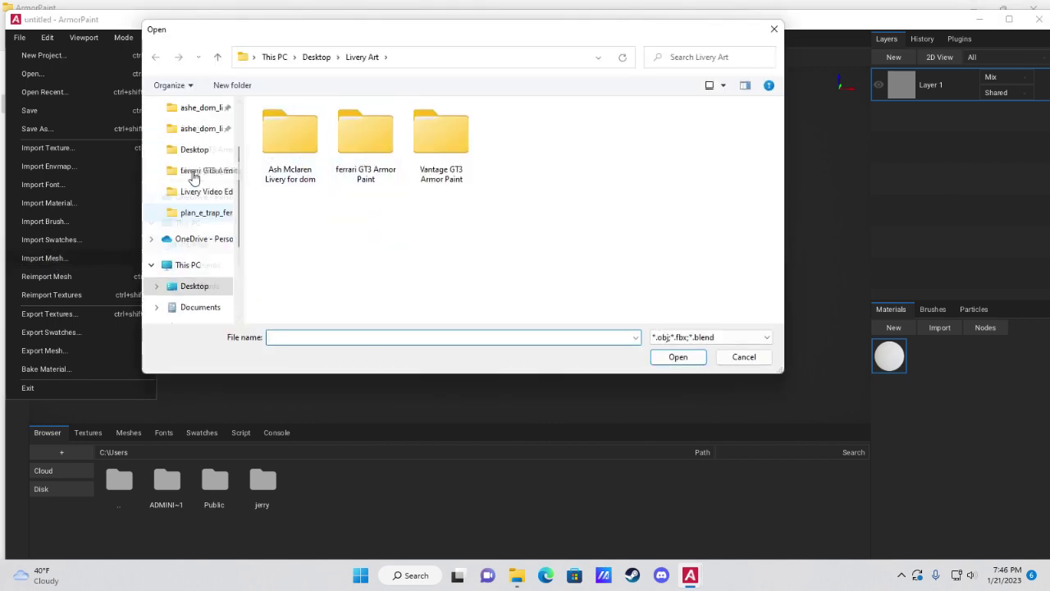
scroll(192, 187, up, 2)
click(196, 175)
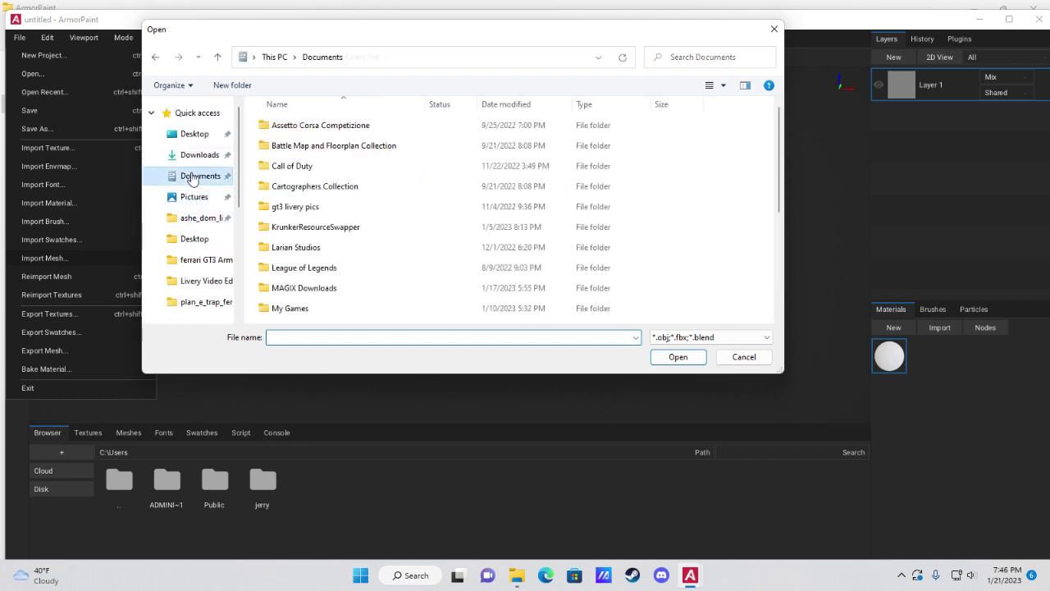
click(198, 134)
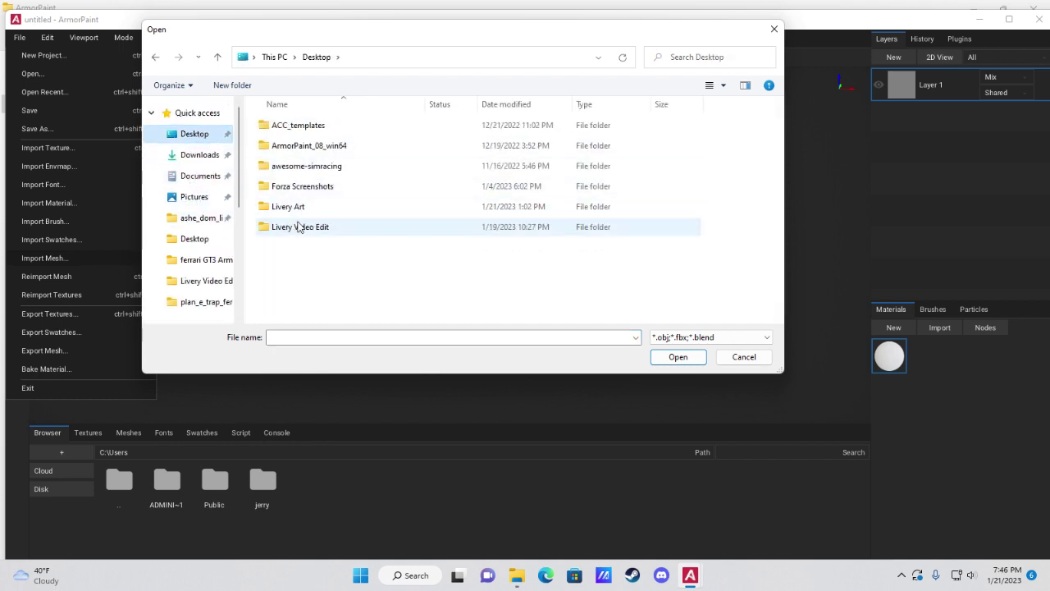
double_click(317, 134)
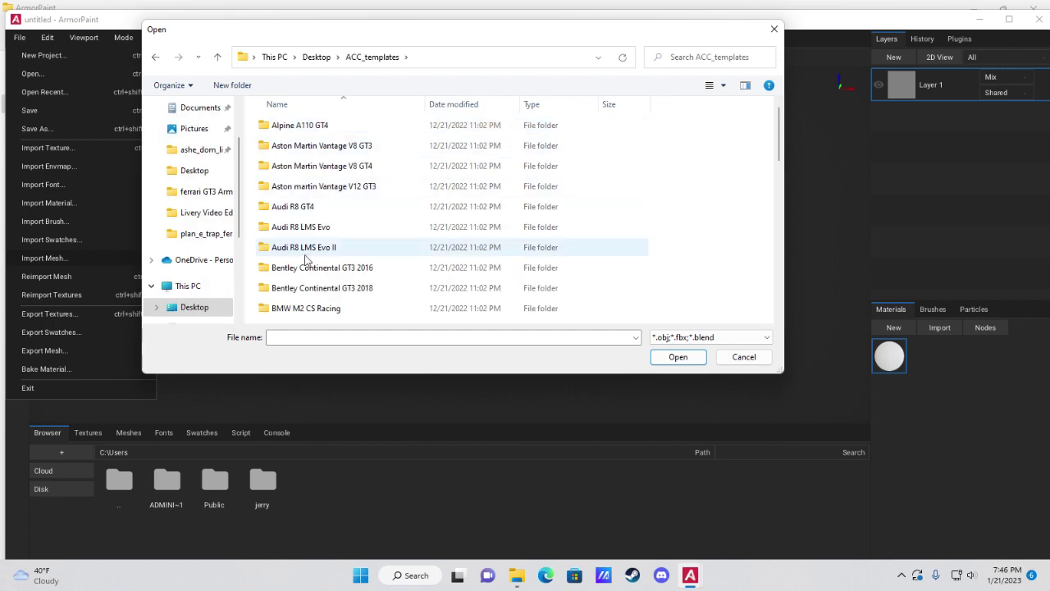
- Import the 3d.obj mesh from the Aston Martin Vantage V8 GT3 template folder, split by object
scroll(318, 242, down, 2)
scroll(324, 246, down, 7)
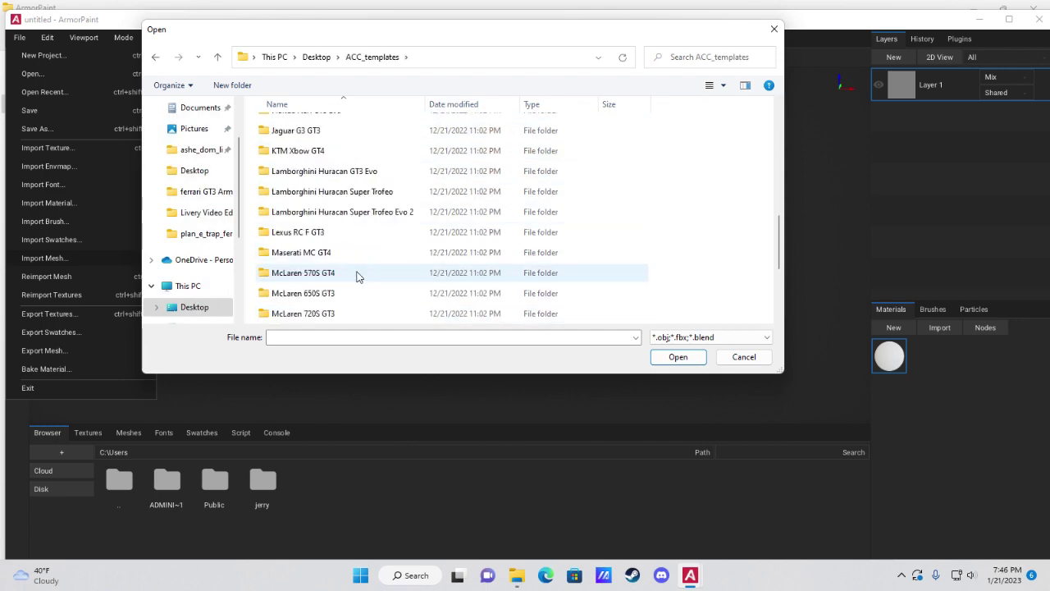
scroll(347, 280, down, 2)
scroll(340, 265, up, 10)
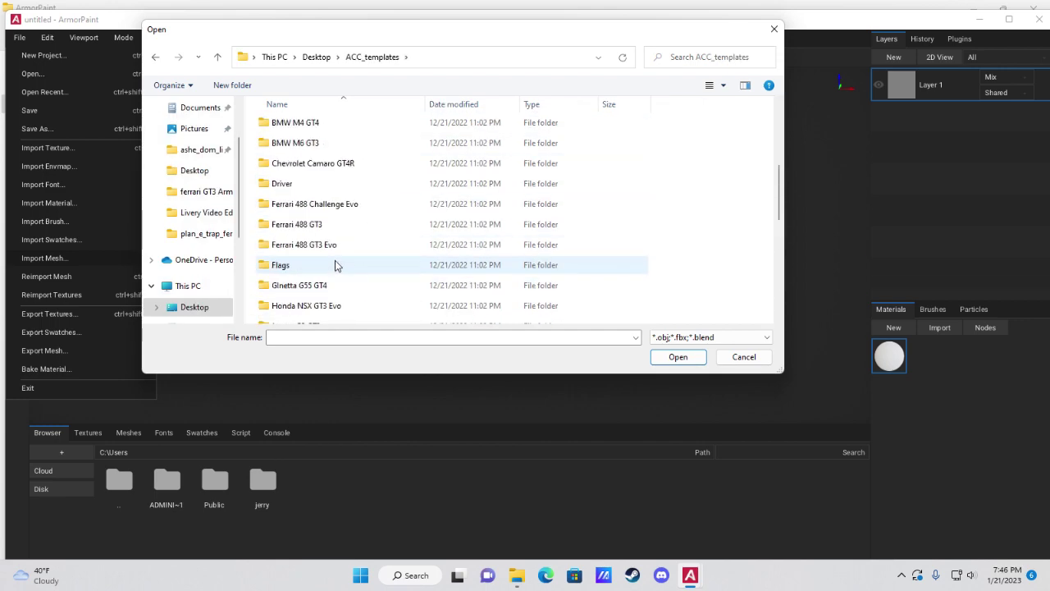
scroll(324, 246, down, 1)
scroll(324, 247, up, 1)
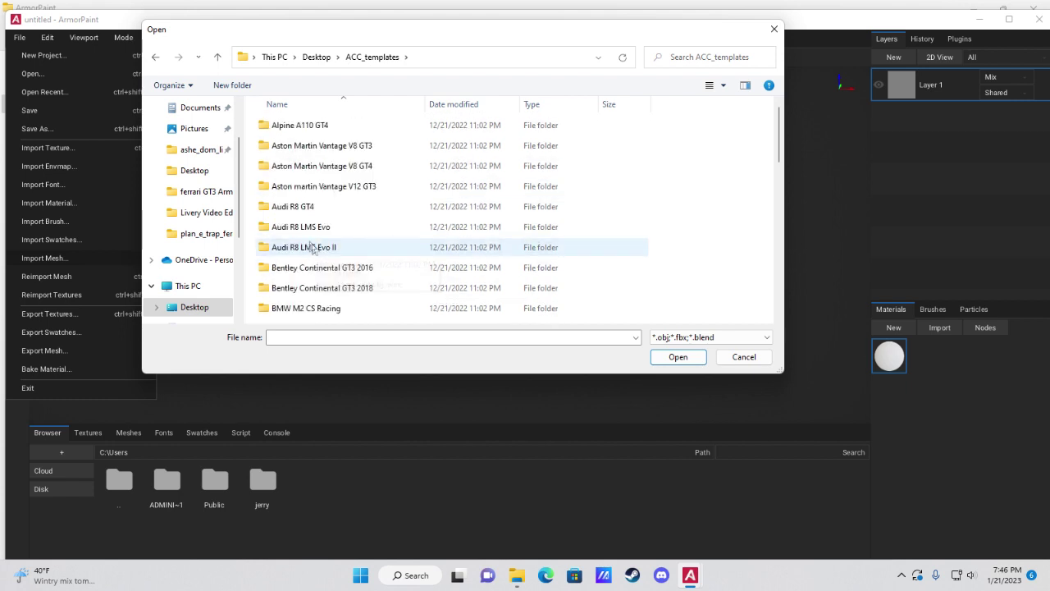
double_click(332, 149)
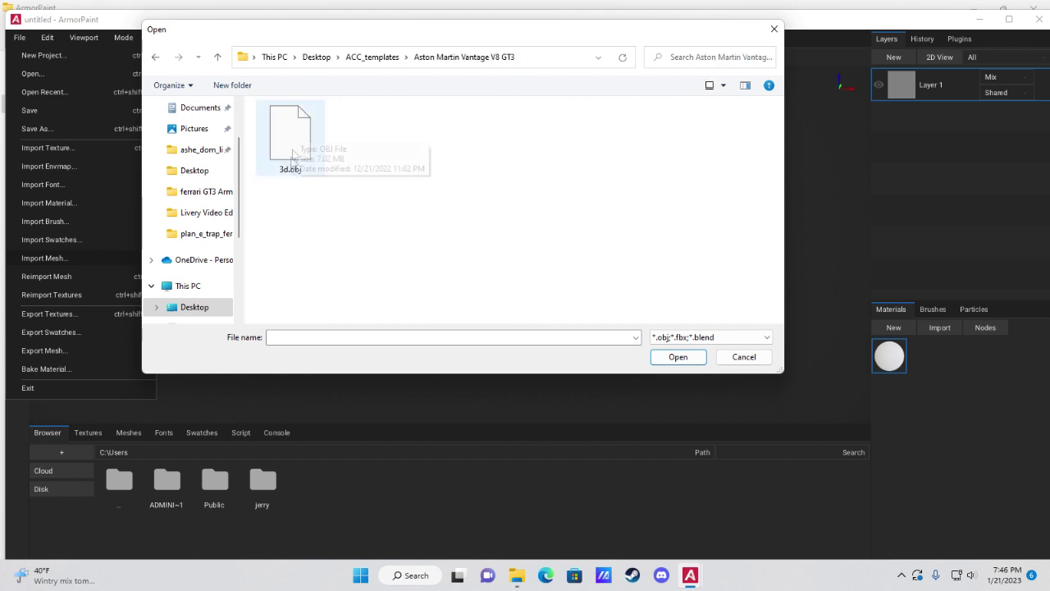
double_click(291, 141)
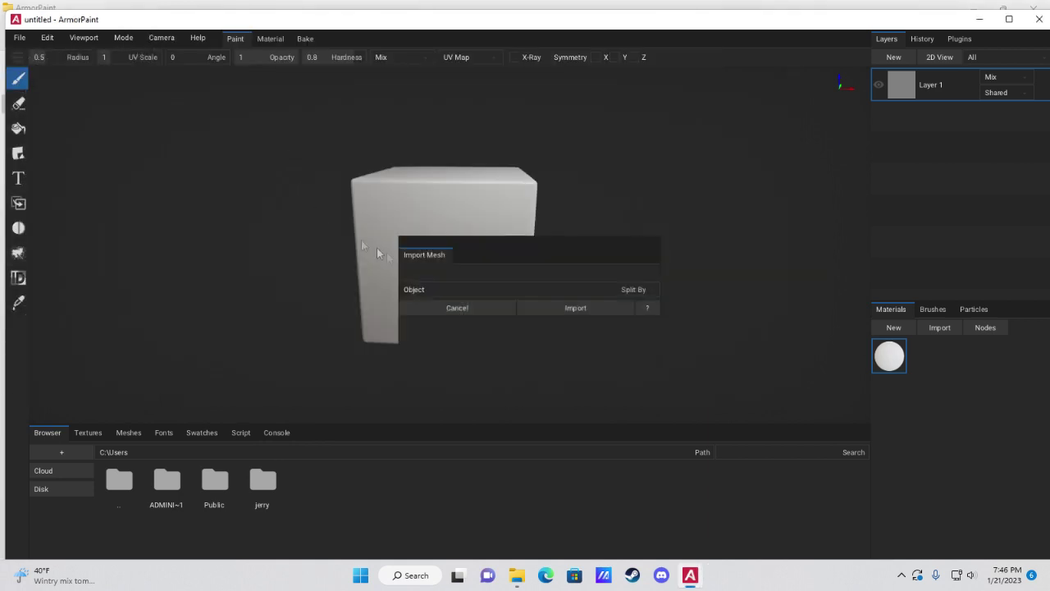
click(569, 307)
- Switch the camera to orthographic projection and orbit the car to a front three-quarter side view
right_drag(369, 169, 472, 244)
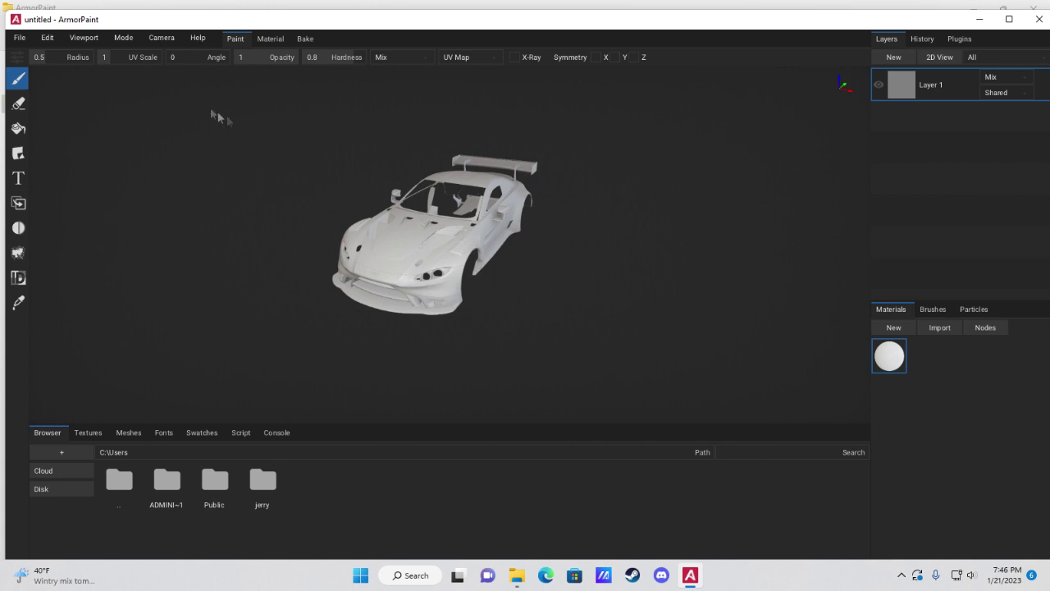
click(162, 36)
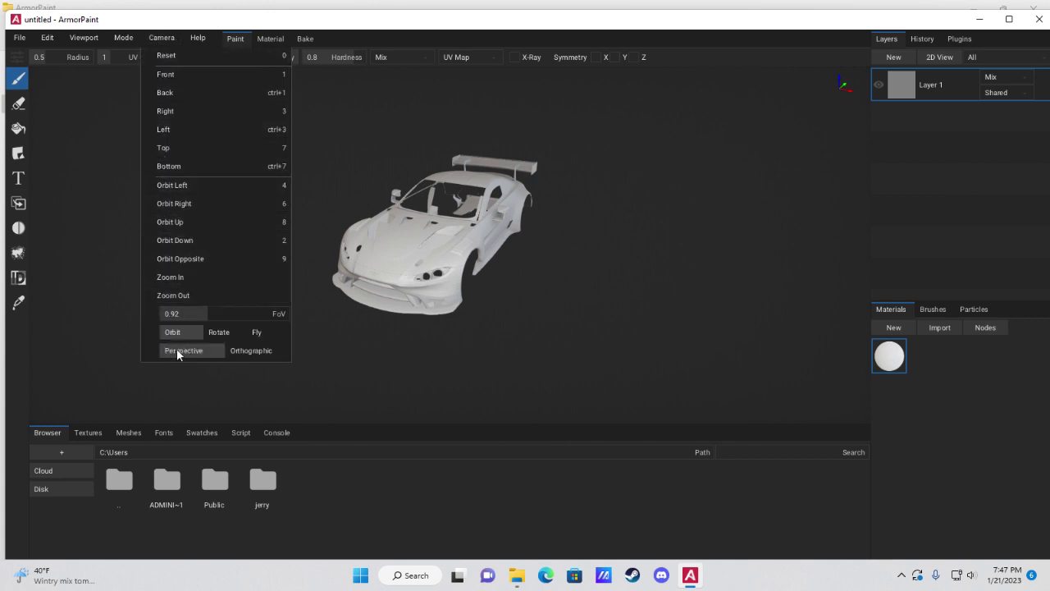
click(248, 351)
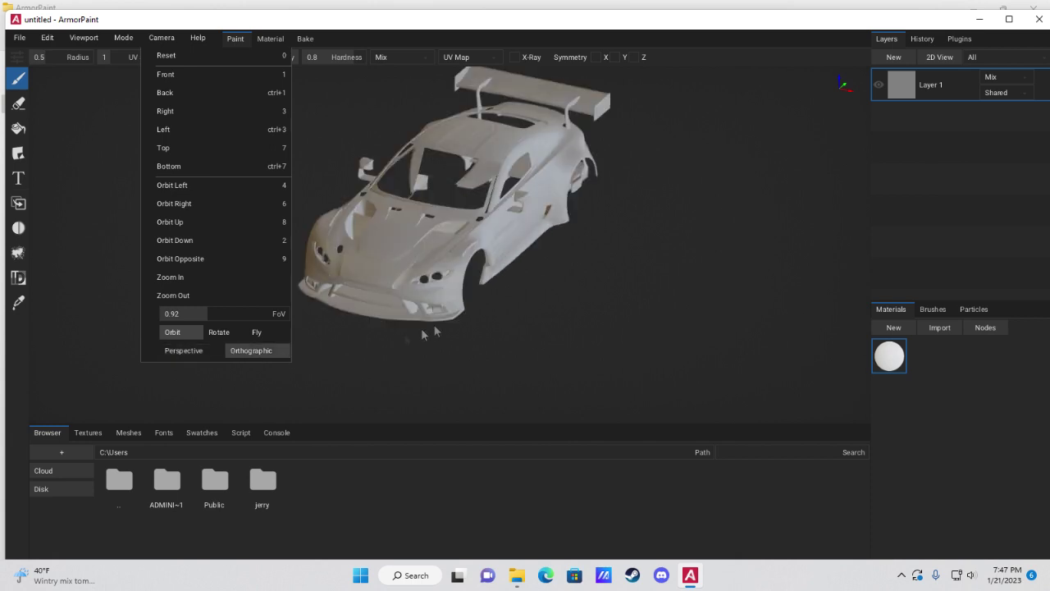
click(481, 337)
mouse_move(582, 332)
right_down()
mouse_move(557, 328)
mouse_move(523, 161)
right_up()
mouse_move(492, 262)
right_down()
mouse_move(485, 241)
mouse_move(484, 262)
right_up()
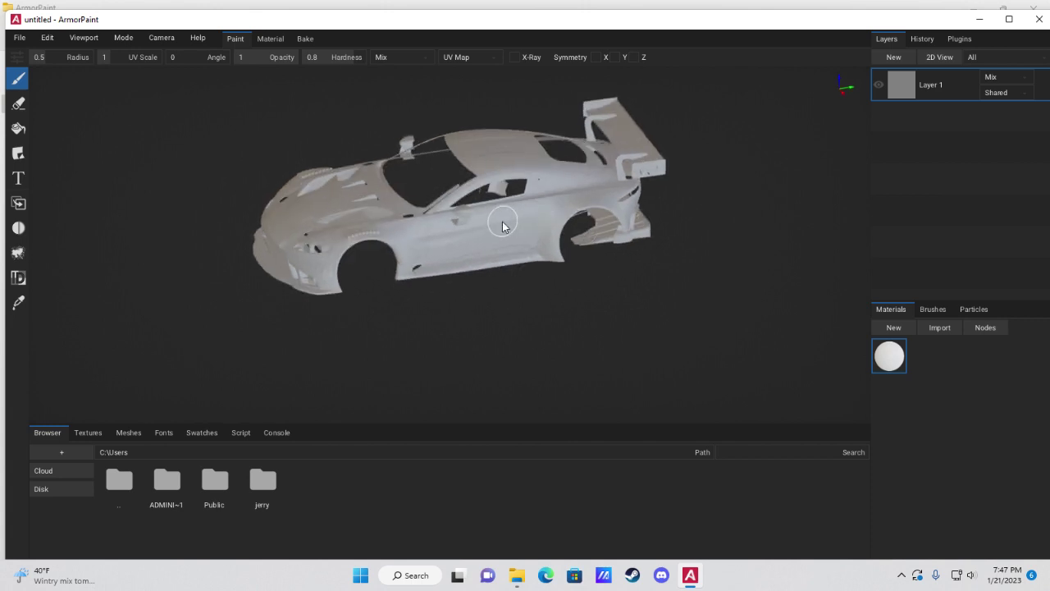
right_drag(503, 226, 496, 237)
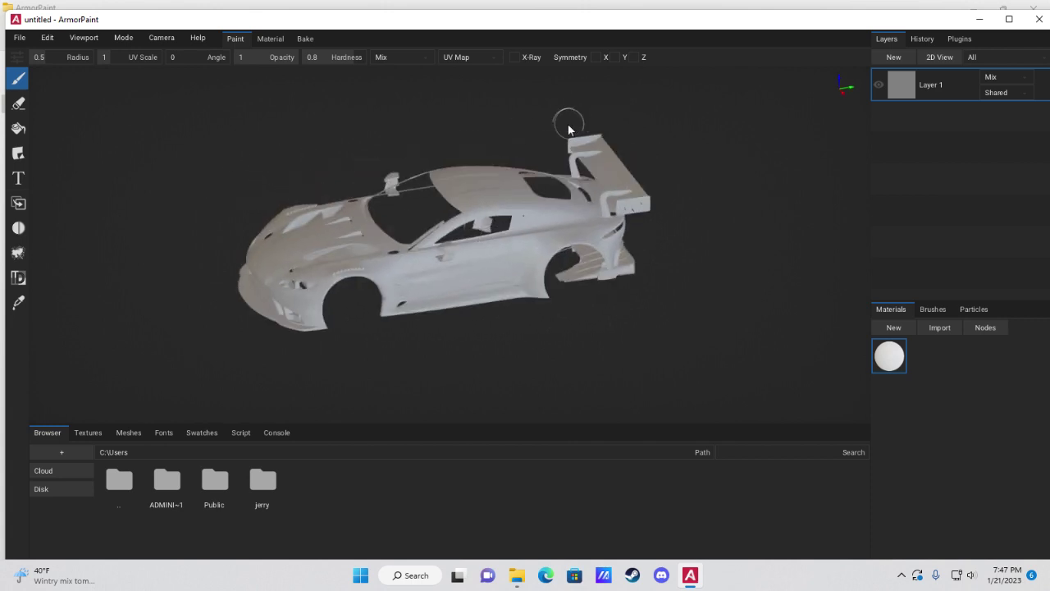
- Add two new paint layers above Layer 1
right_click(907, 85)
click(901, 59)
click(912, 83)
click(893, 57)
click(911, 83)
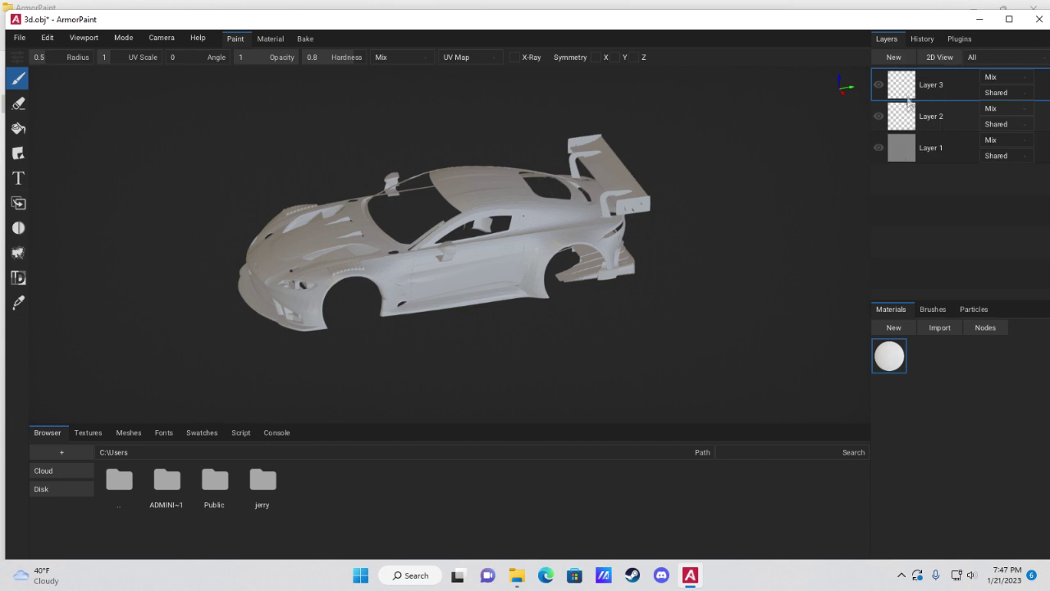
- Create a group around Layer 1 and move Layer 2 into it above Layer 1
click(901, 155)
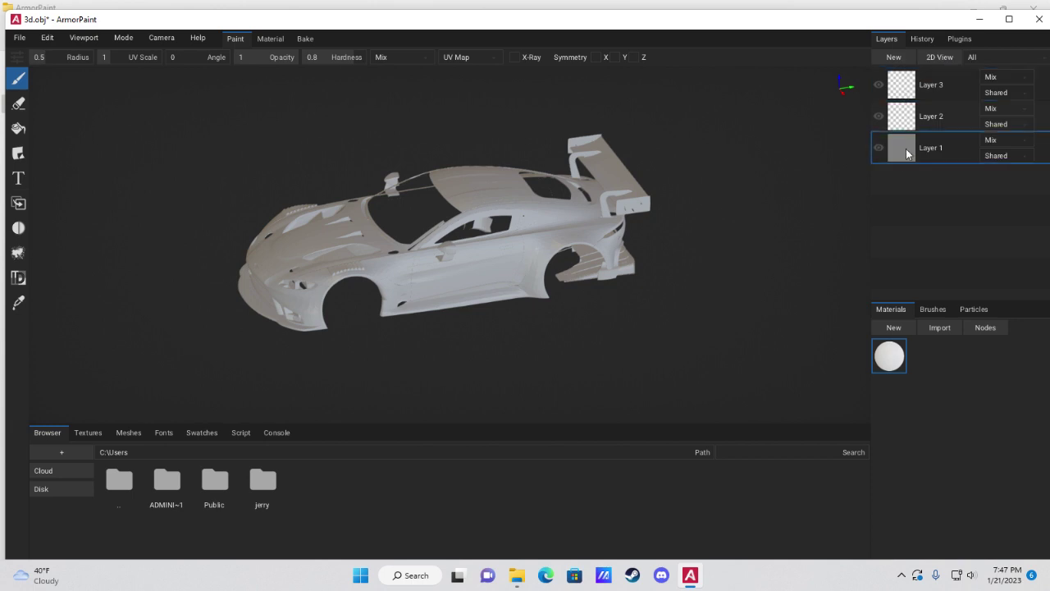
click(900, 57)
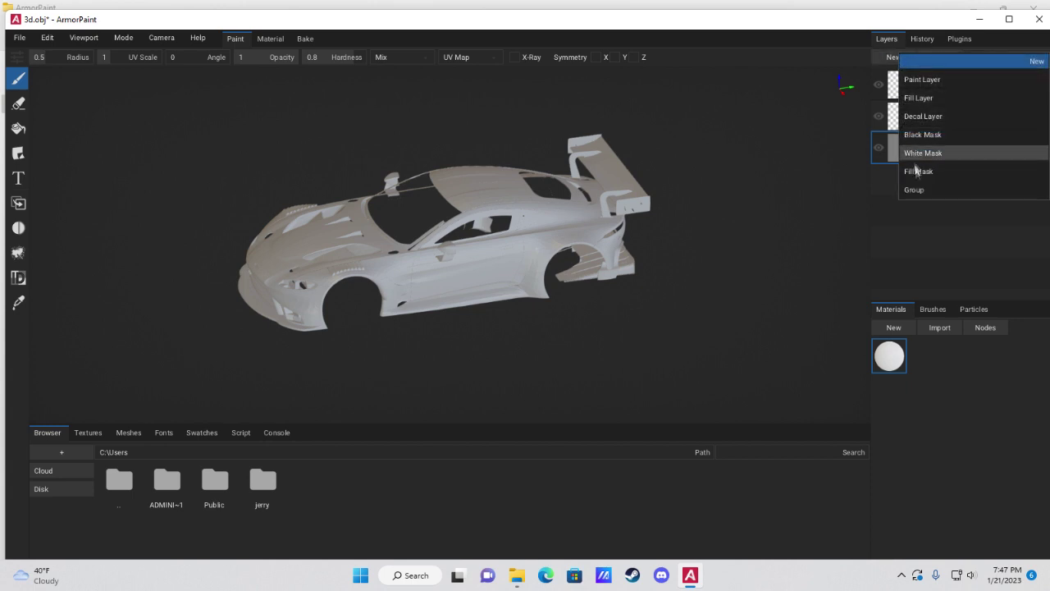
click(918, 191)
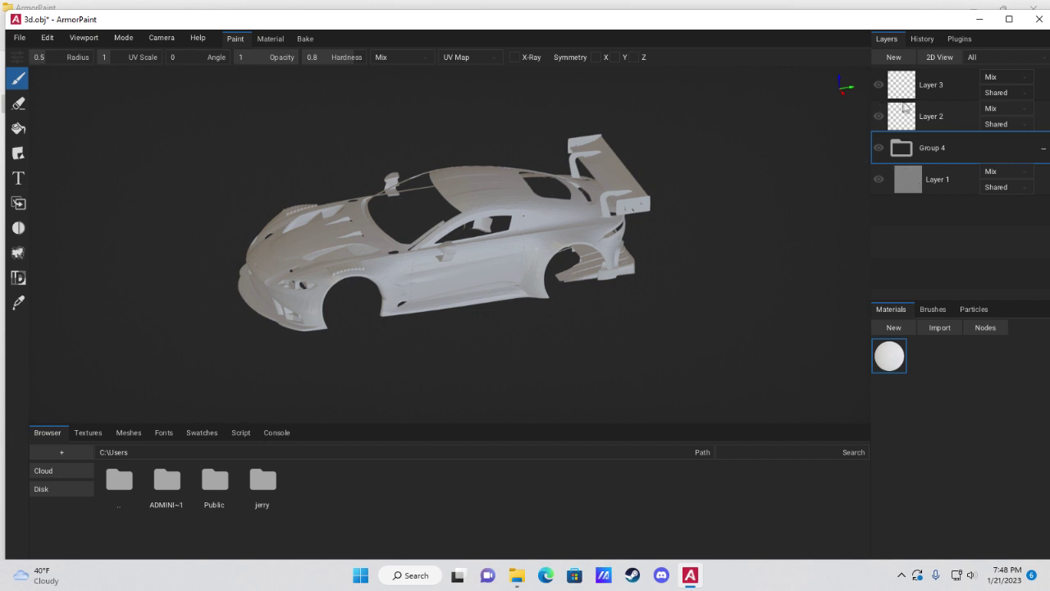
drag(904, 112, 920, 165)
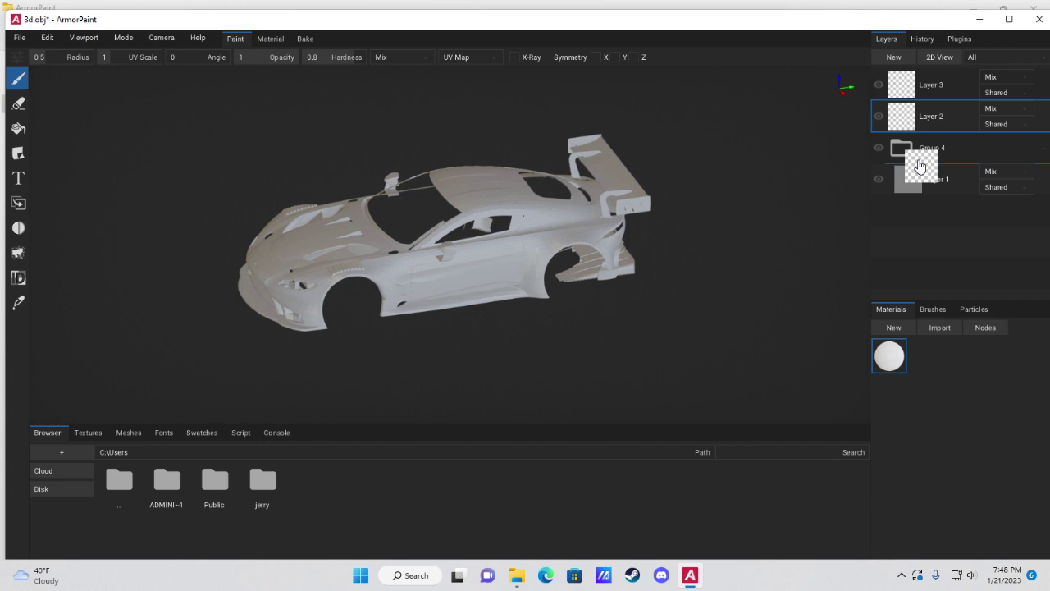
drag(920, 166, 919, 168)
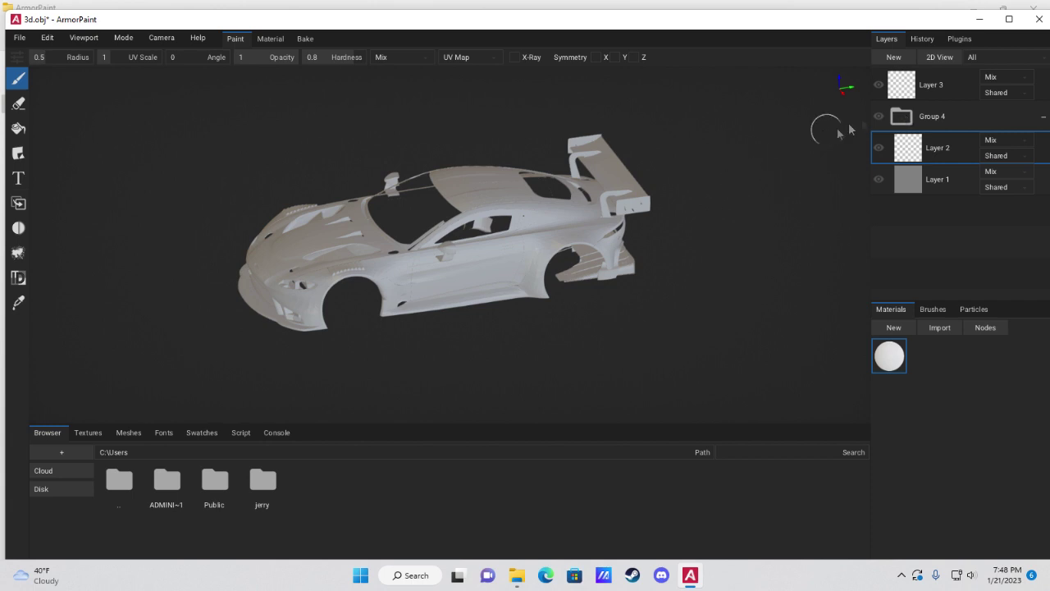
- Create a separate group around Layer 3
click(909, 93)
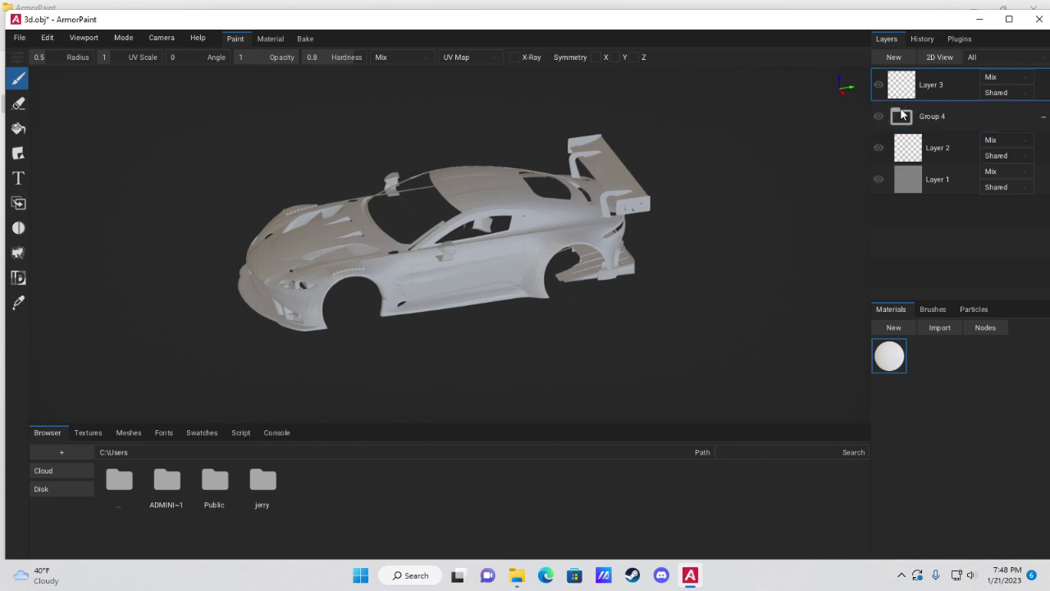
click(892, 58)
click(915, 195)
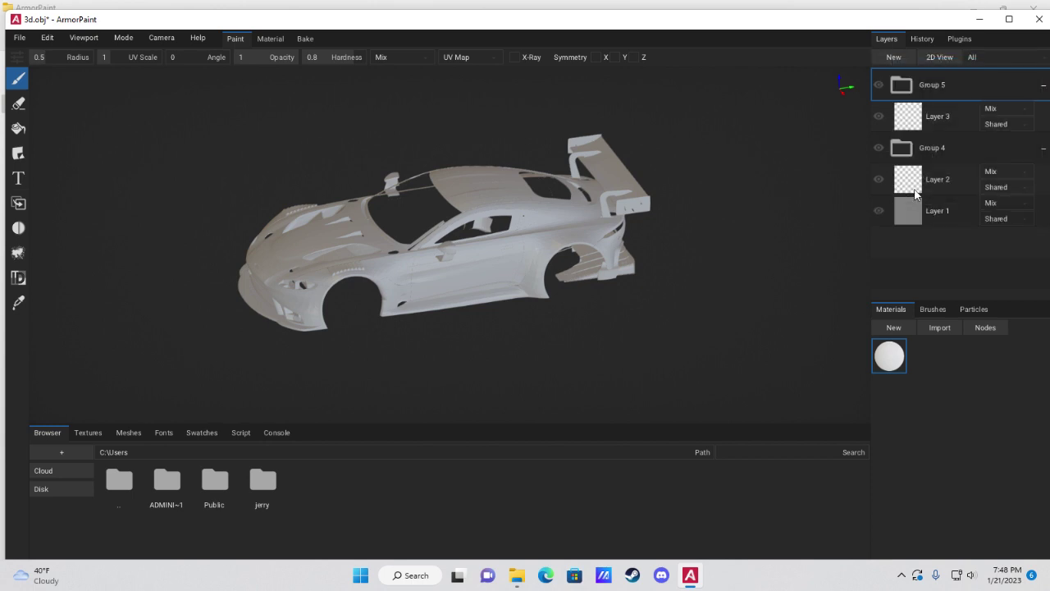
- Rename the group holding Layers 1 and 2 "decals" and the group holding Layer 3 "sponsors", and select Layer 3
double_click(945, 147)
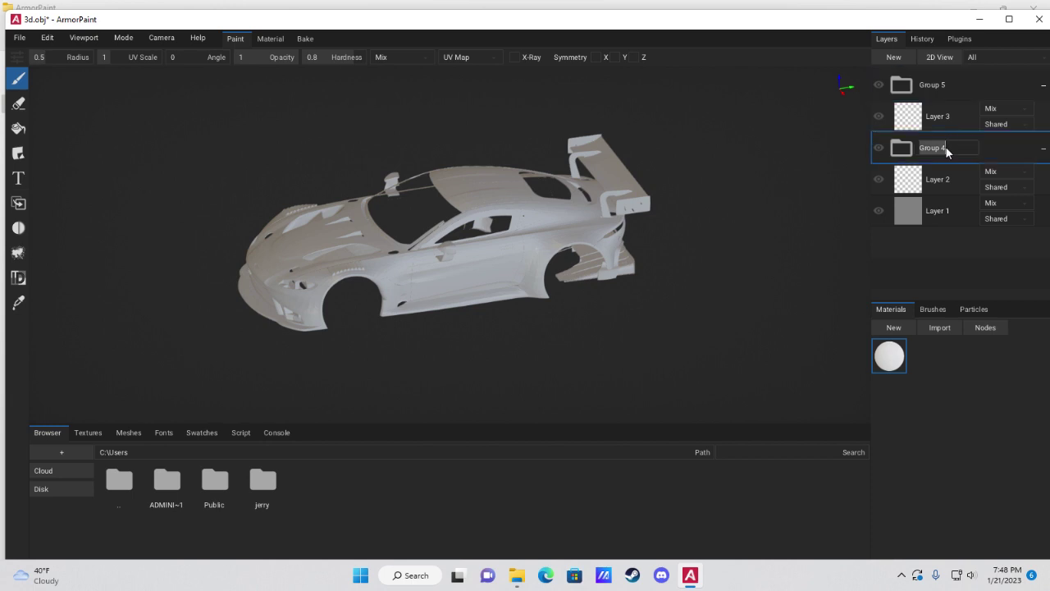
text(decals)
double_click(941, 87)
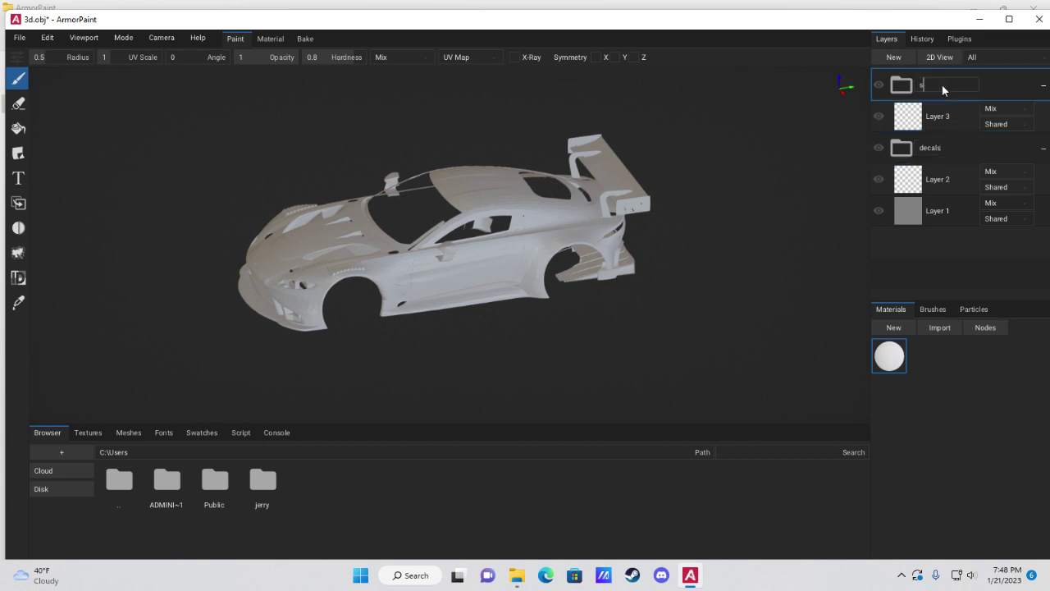
text(sponsors)
click(920, 119)
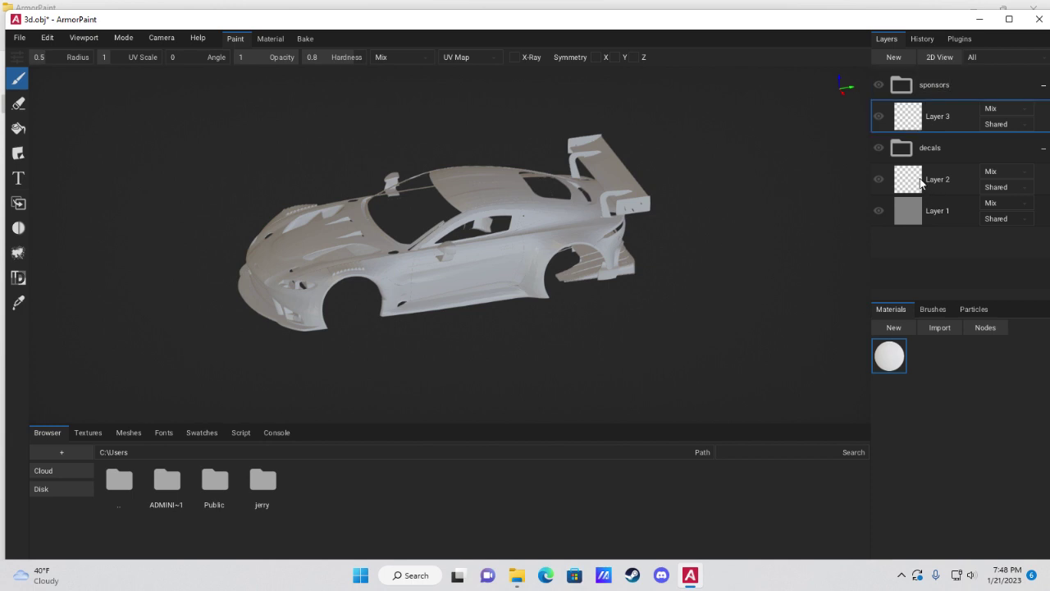
mouse_move(920, 184)
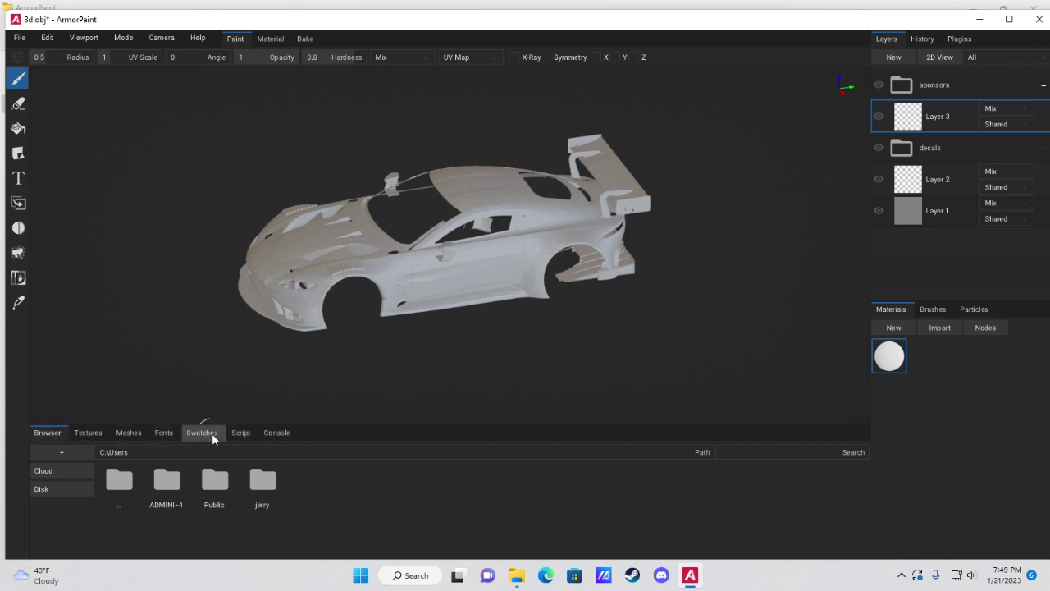
- Import the purple pattern image from the ferrari GT3 Armor Paint folder as a texture
click(89, 432)
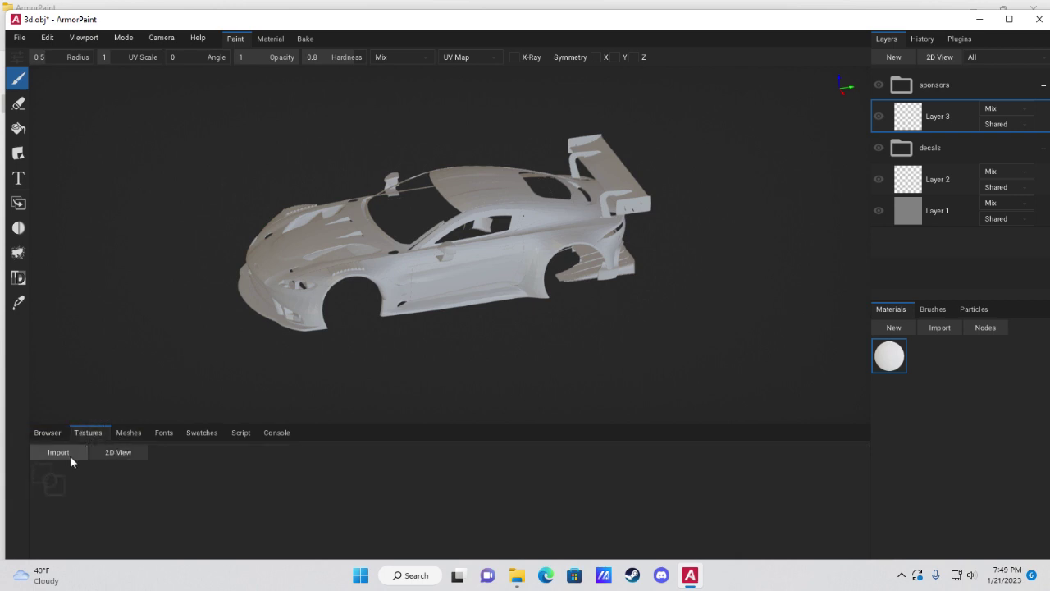
click(65, 453)
scroll(206, 229, up, 2)
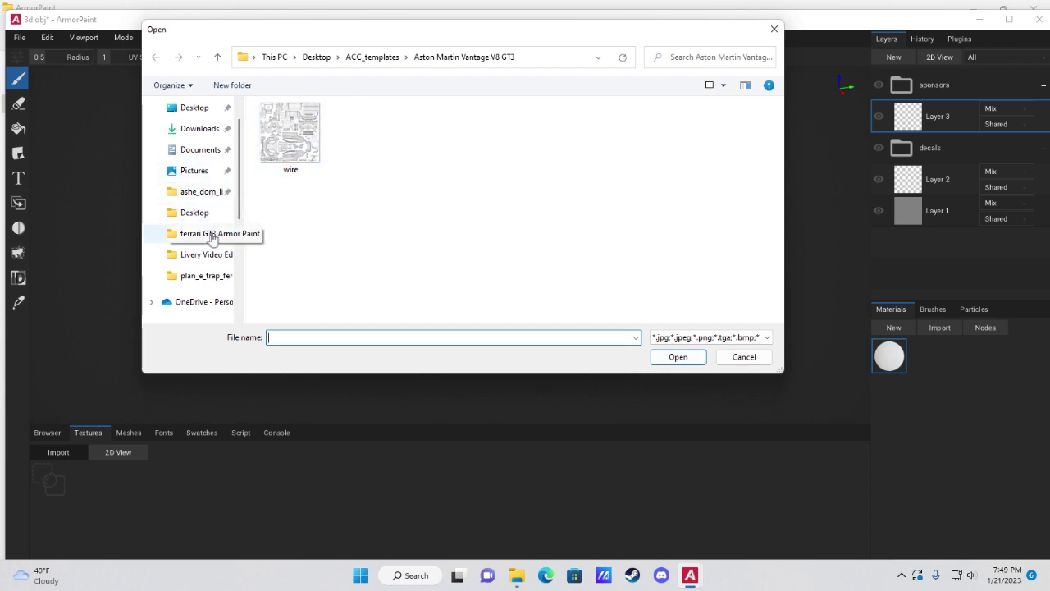
scroll(206, 254, up, 1)
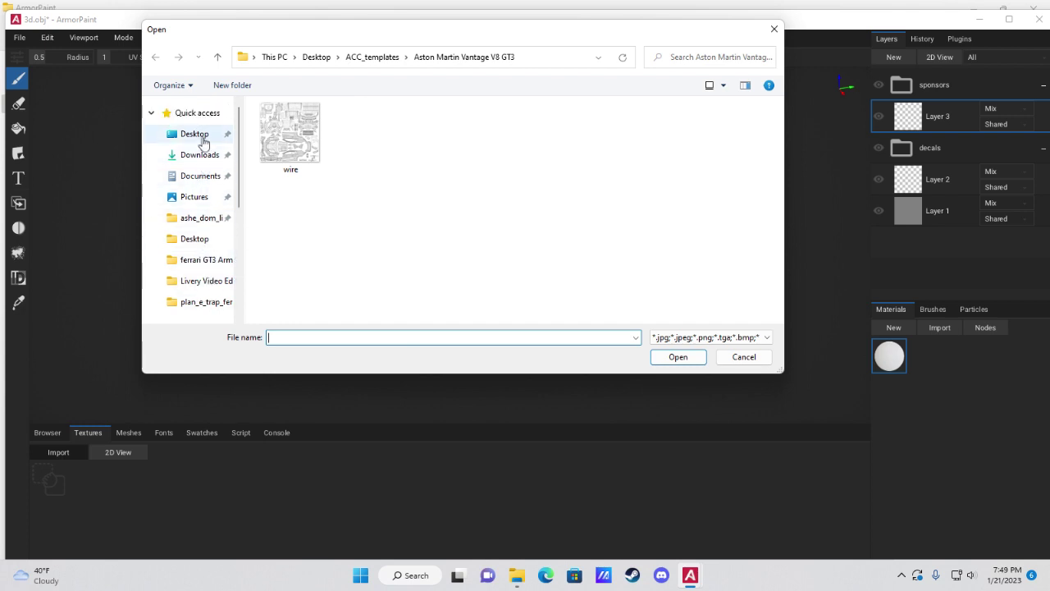
click(203, 261)
click(441, 141)
double_click(441, 141)
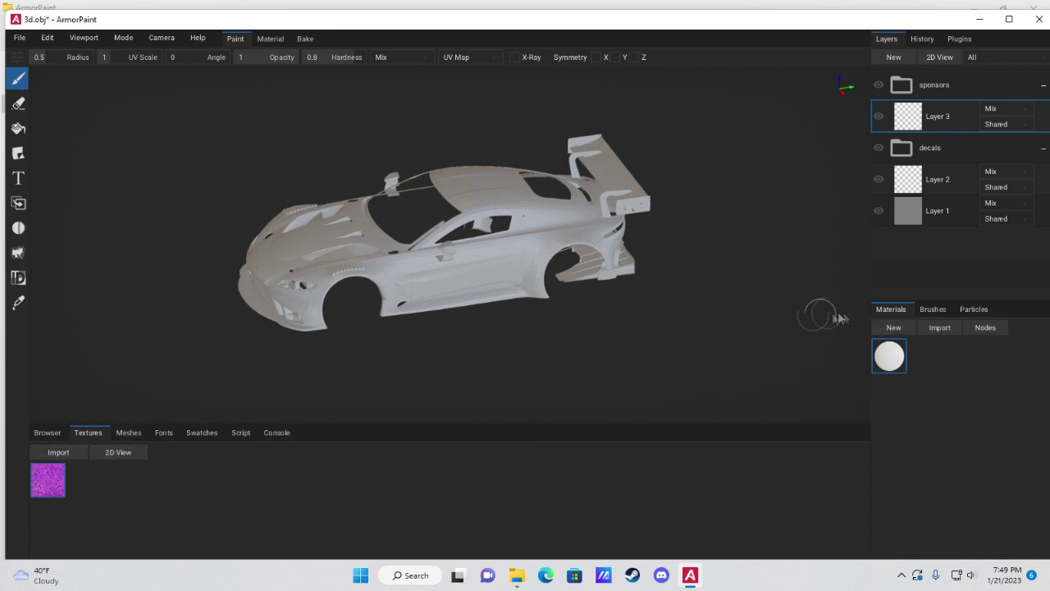
- Create a second material and delete the RGB node from its node graph
click(894, 328)
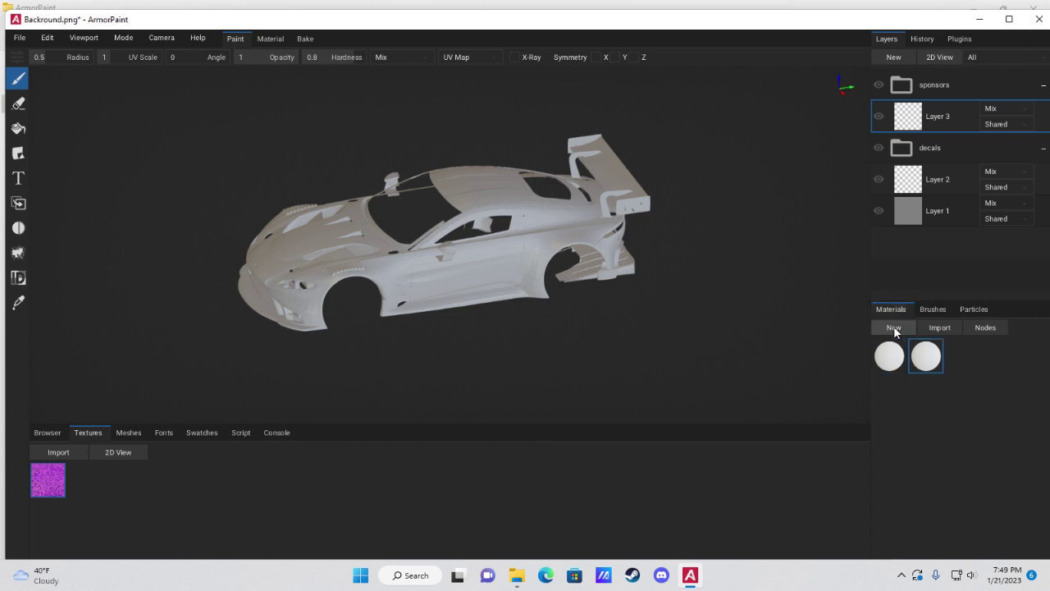
double_click(937, 362)
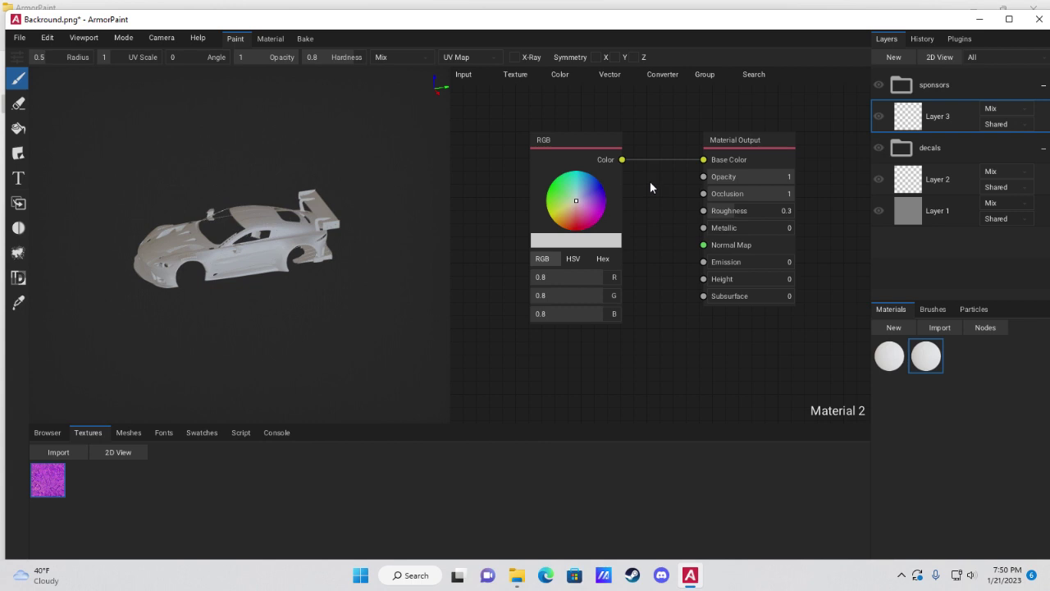
click(560, 135)
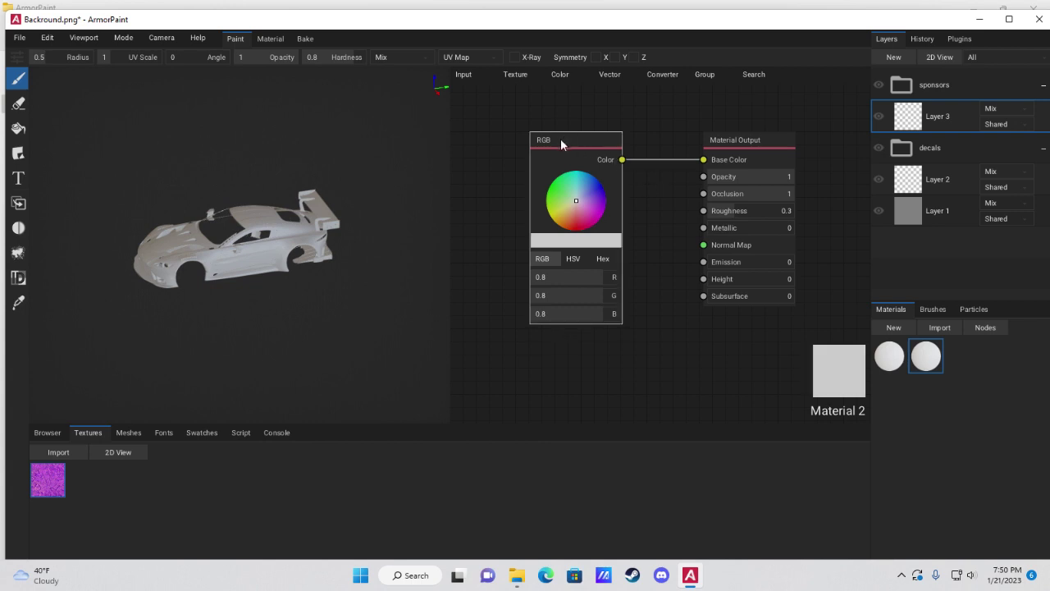
key(Delete)
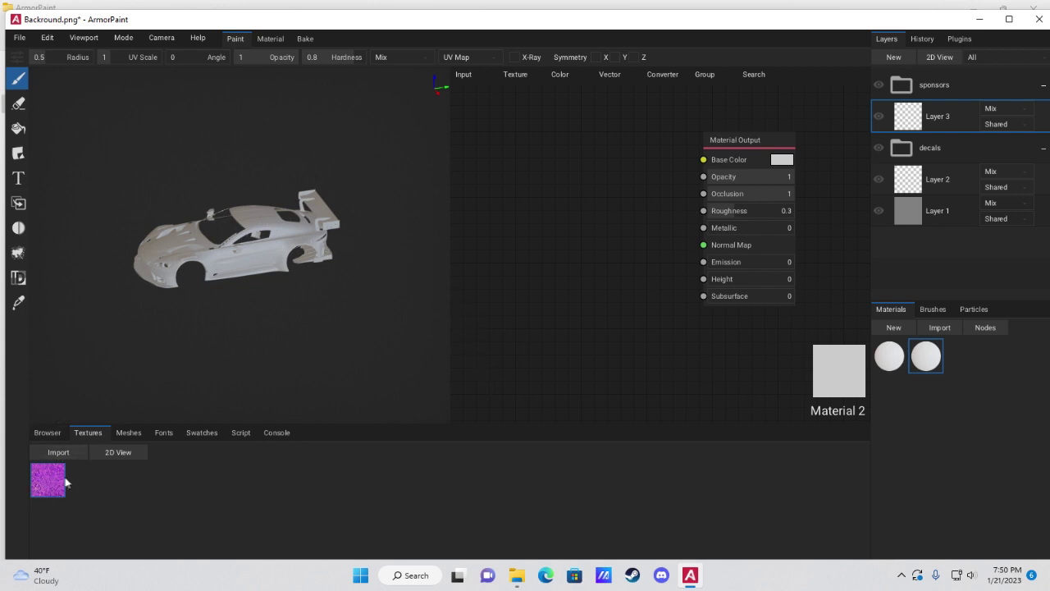
- Add Backround.png to the new material as an Image Texture node, linking Color to Base Color and Alpha to Opacity
drag(63, 486, 539, 151)
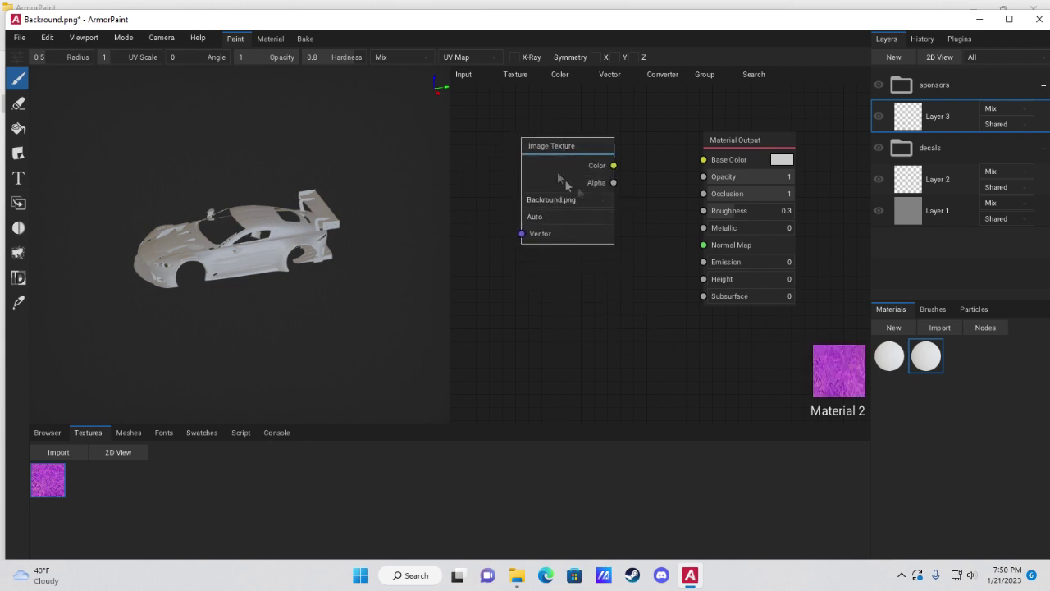
drag(565, 146, 704, 161)
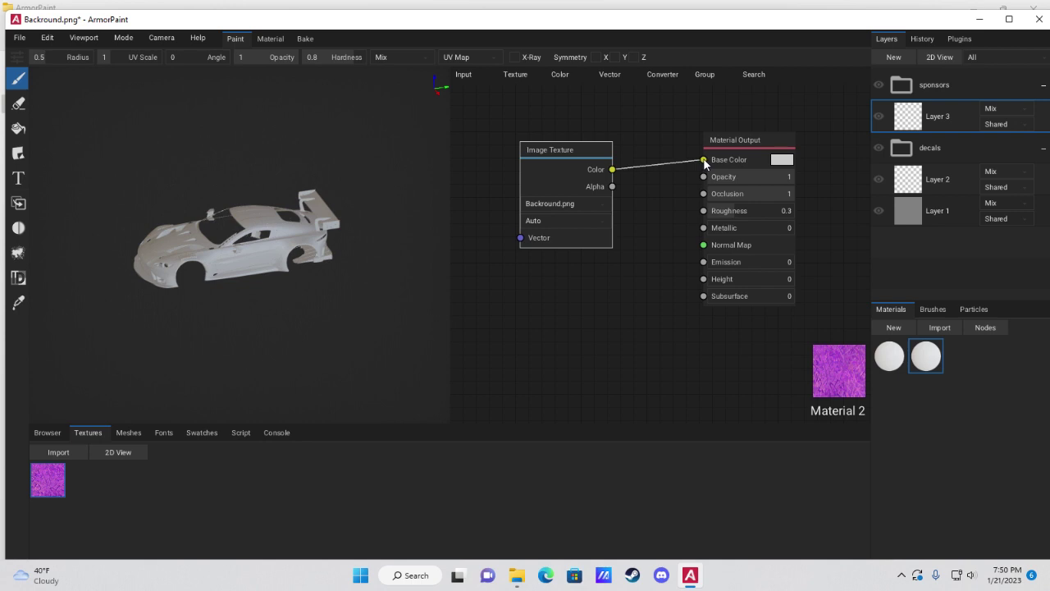
drag(704, 161, 703, 162)
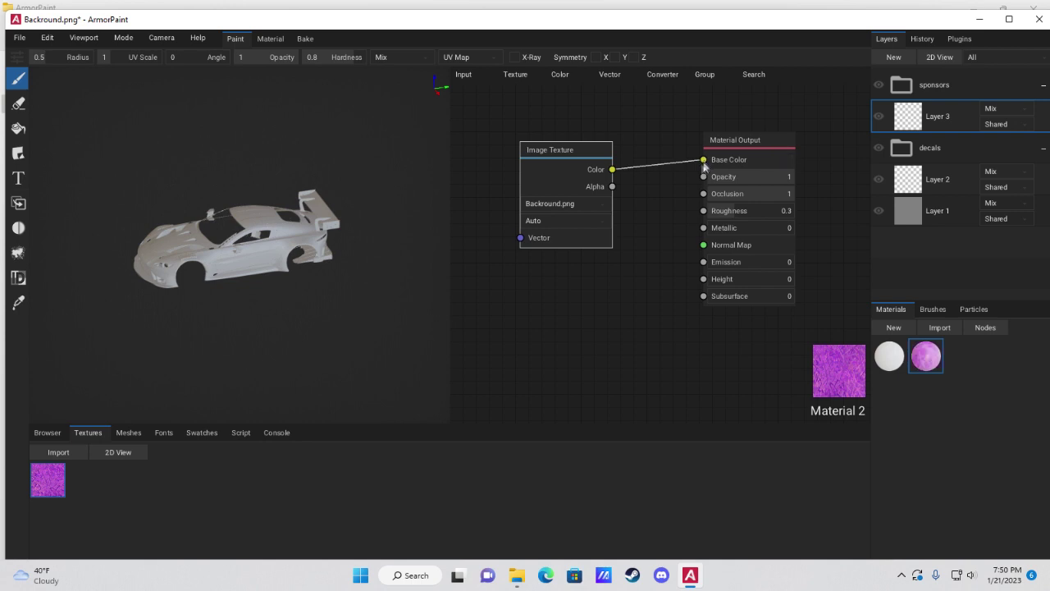
drag(613, 188, 703, 179)
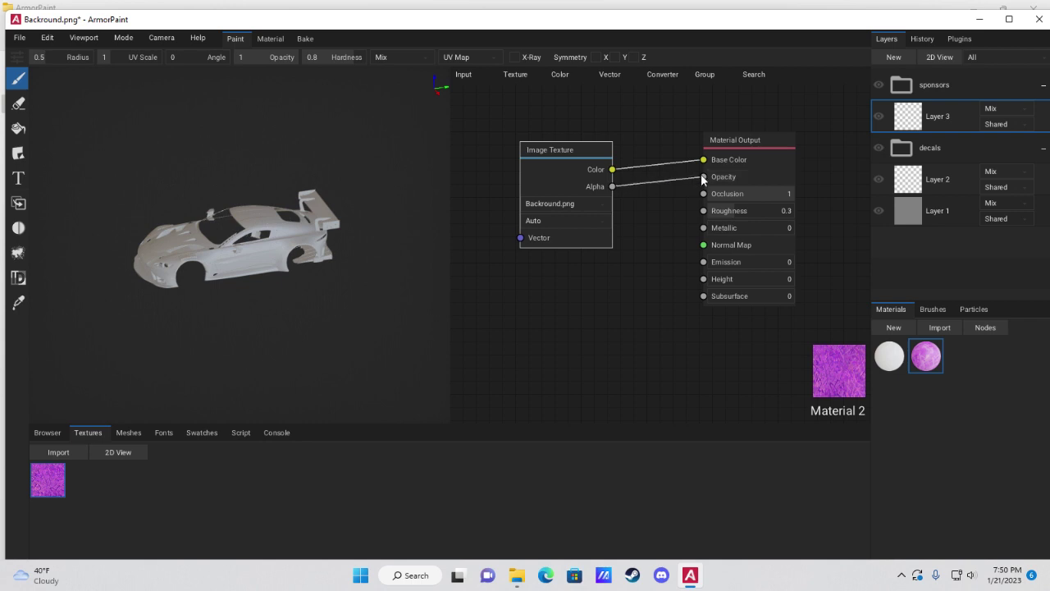
drag(572, 150, 581, 152)
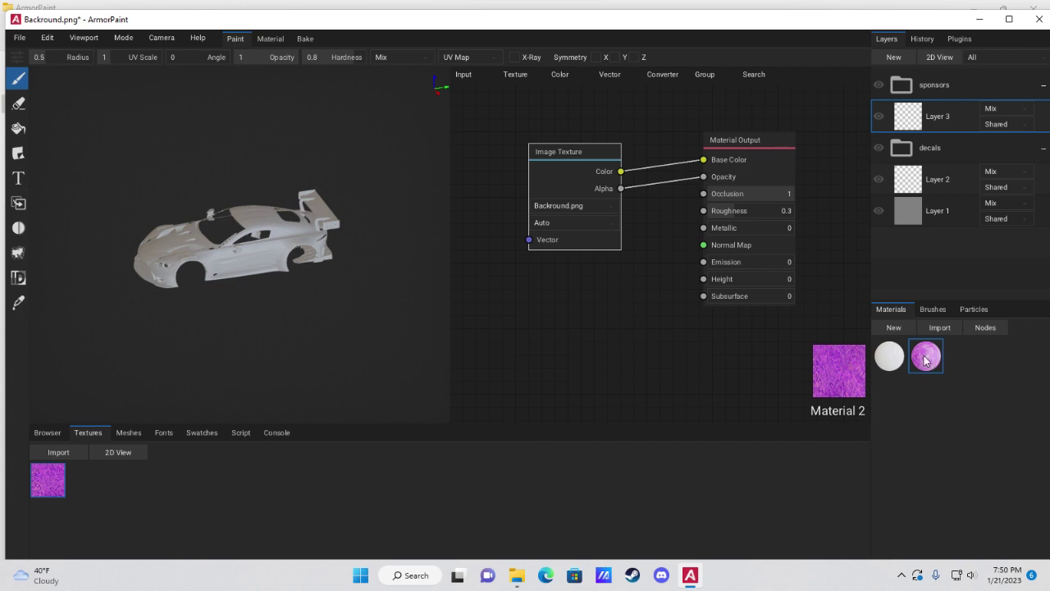
key(Tab)
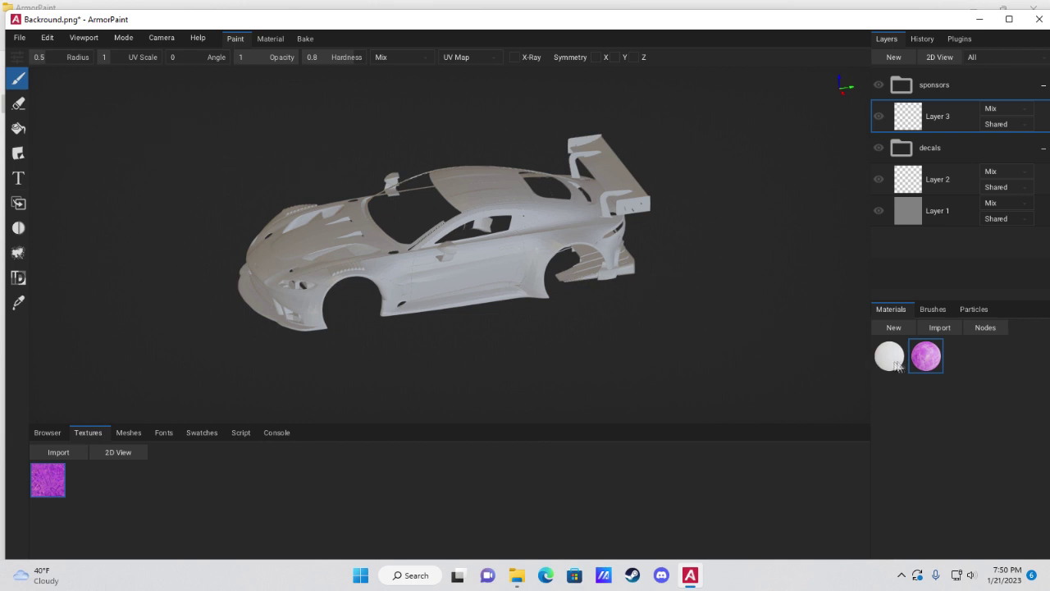
- Select Layer 2 in the decals group and turn the purple material into a fill layer above it
right_click(924, 362)
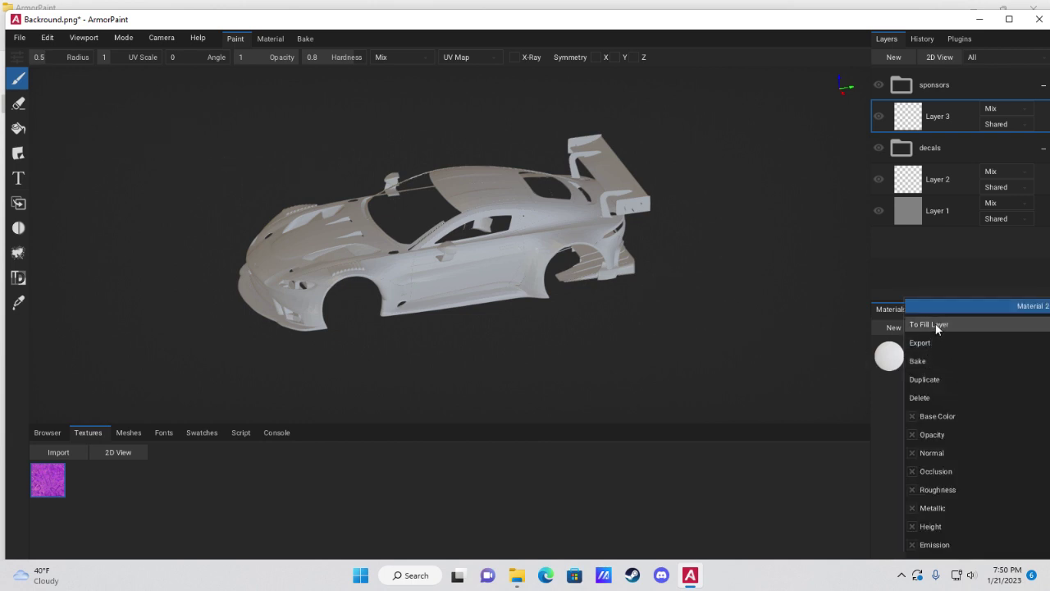
click(880, 393)
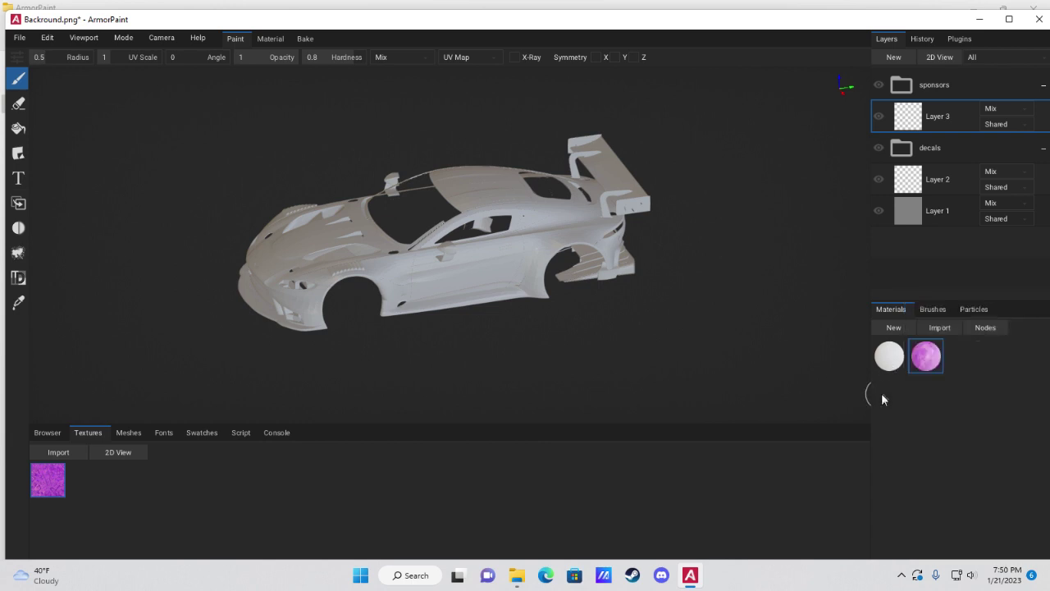
click(904, 148)
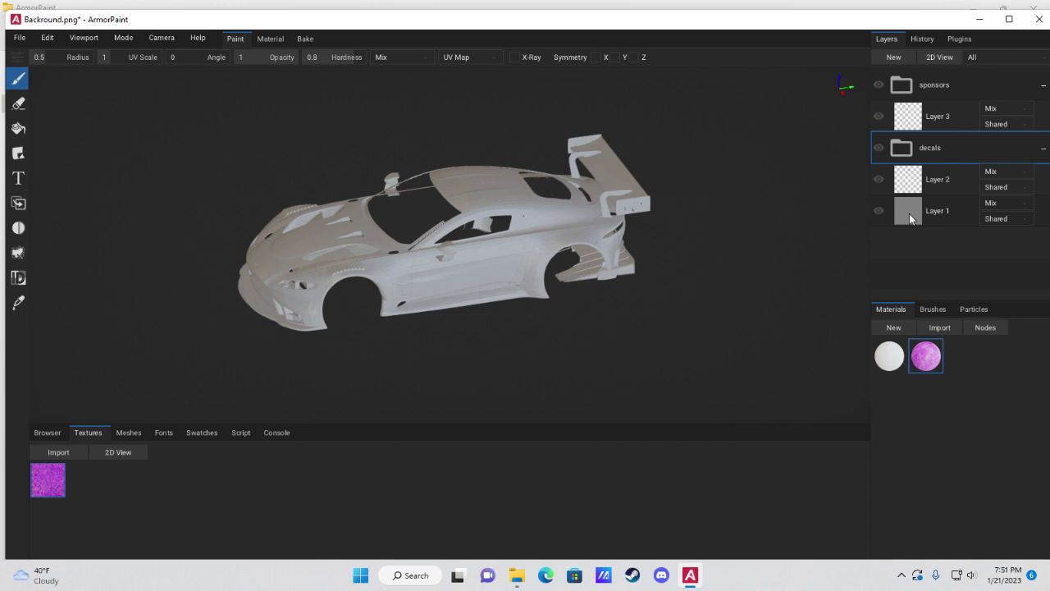
click(915, 180)
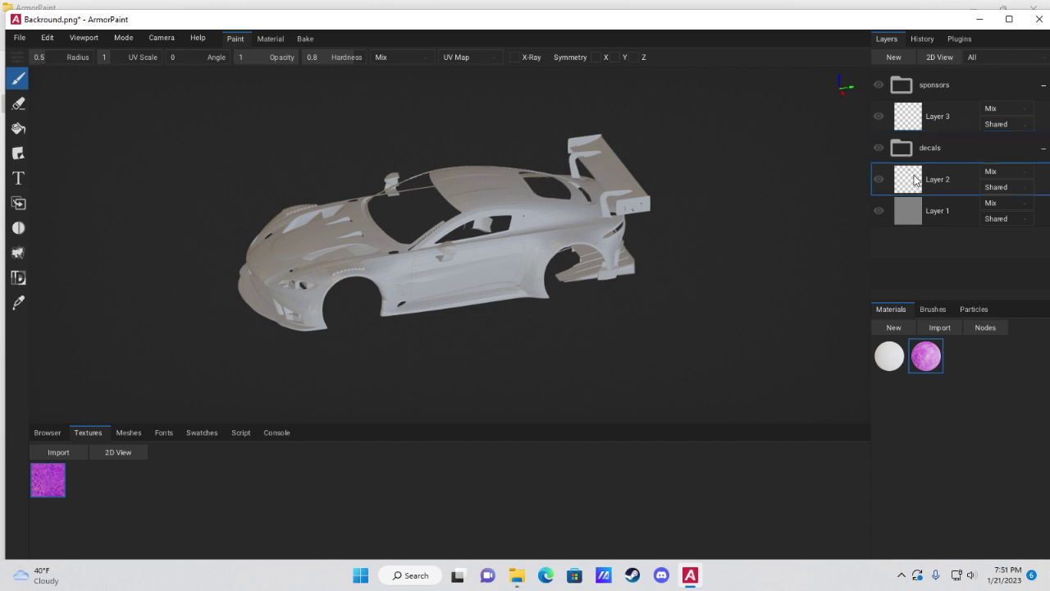
right_click(929, 362)
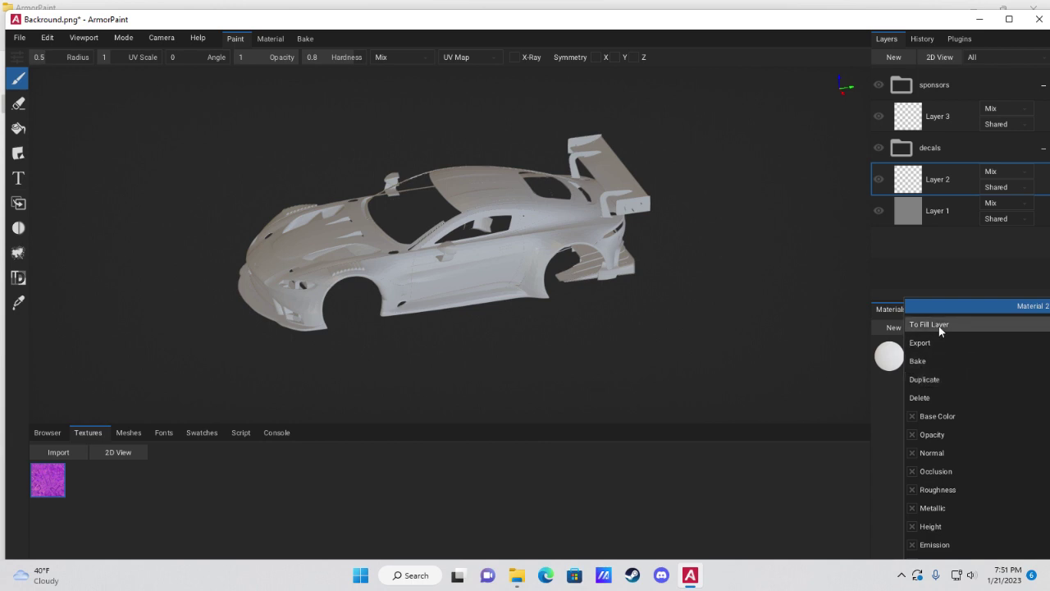
click(938, 326)
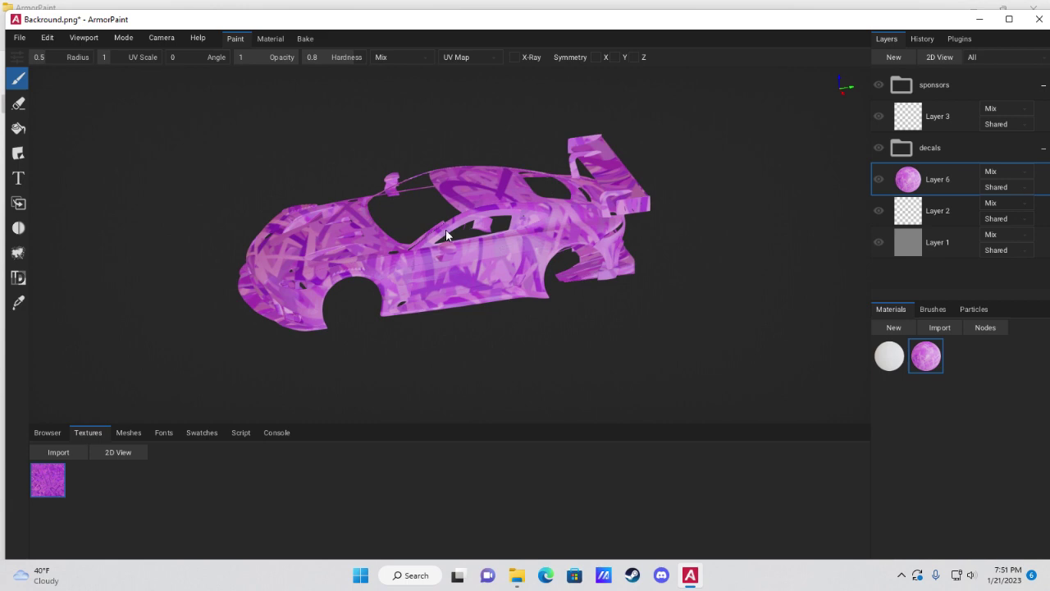
- Set the purple fill layer's UV scale to 10
right_drag(434, 301, 532, 299)
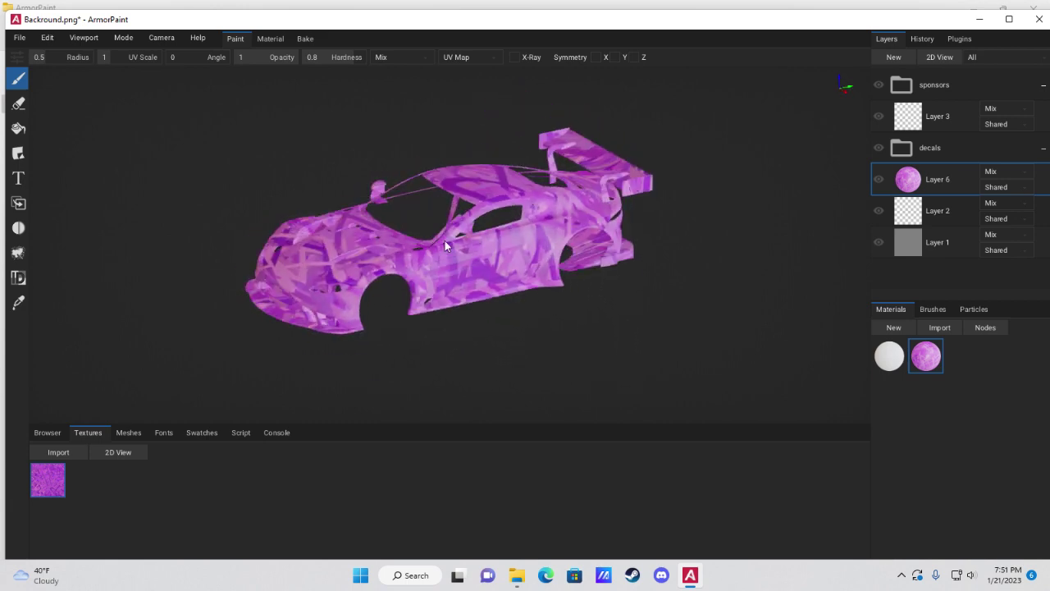
right_drag(439, 278, 744, 256)
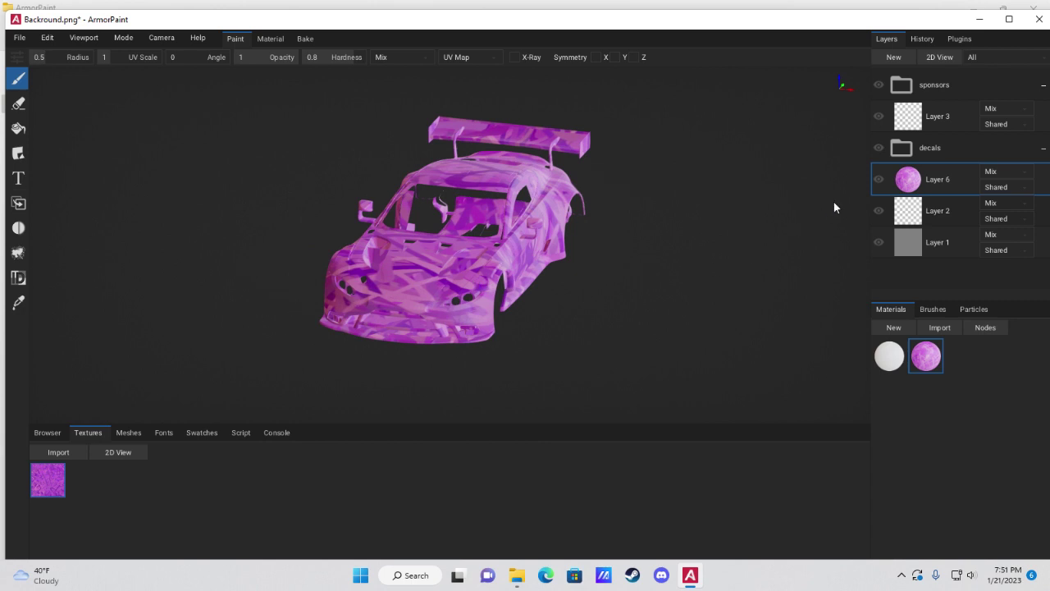
right_click(909, 181)
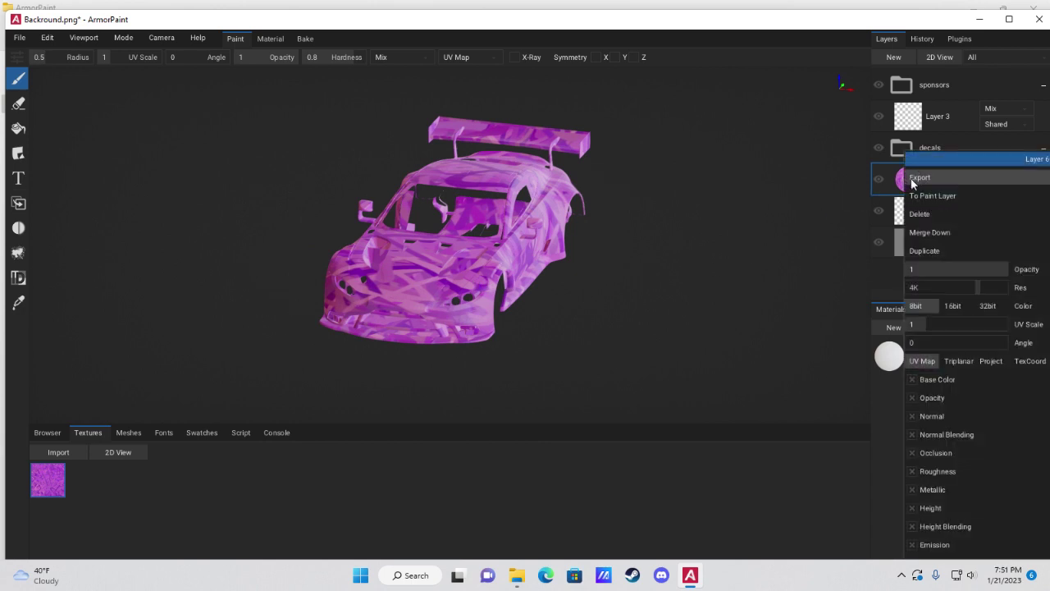
click(914, 323)
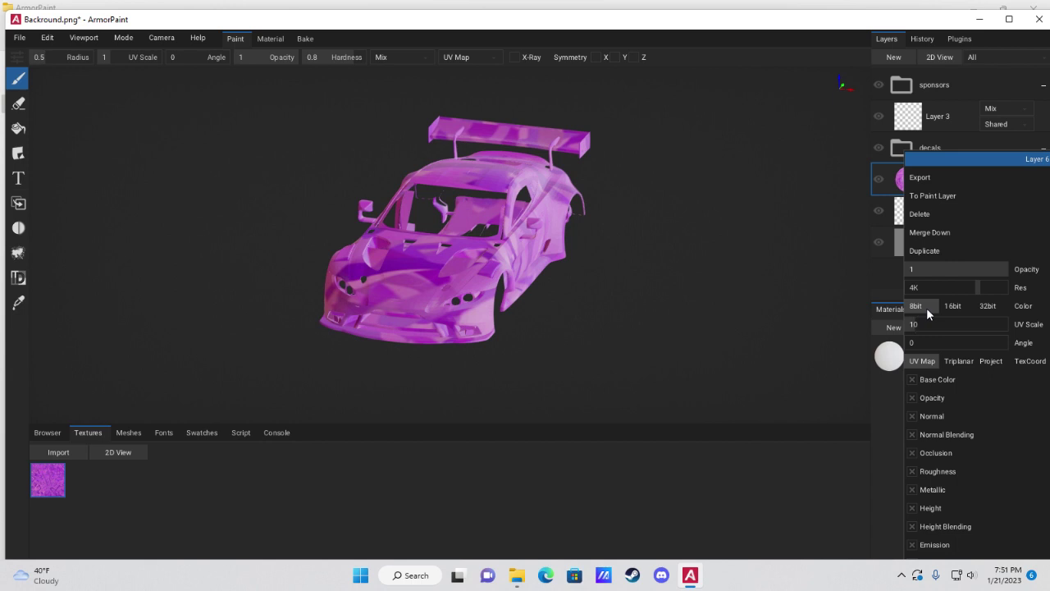
key(Return)
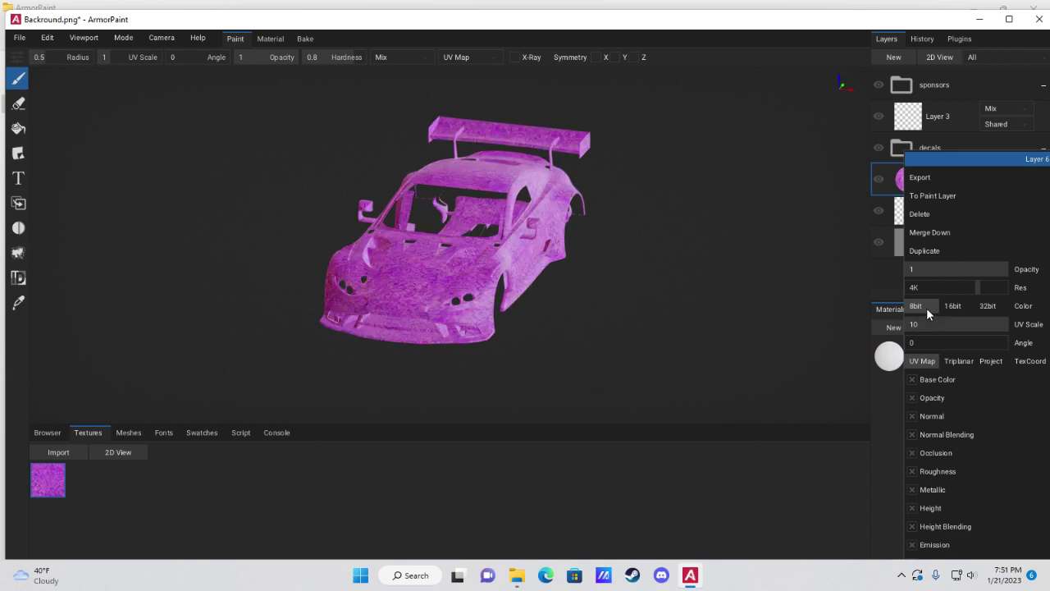
click(570, 281)
- Check the pattern on the car body, and set the purple fill layer to Triplanar mapping with an angle of 75
right_drag(701, 259, 566, 265)
scroll(500, 268, up, 10)
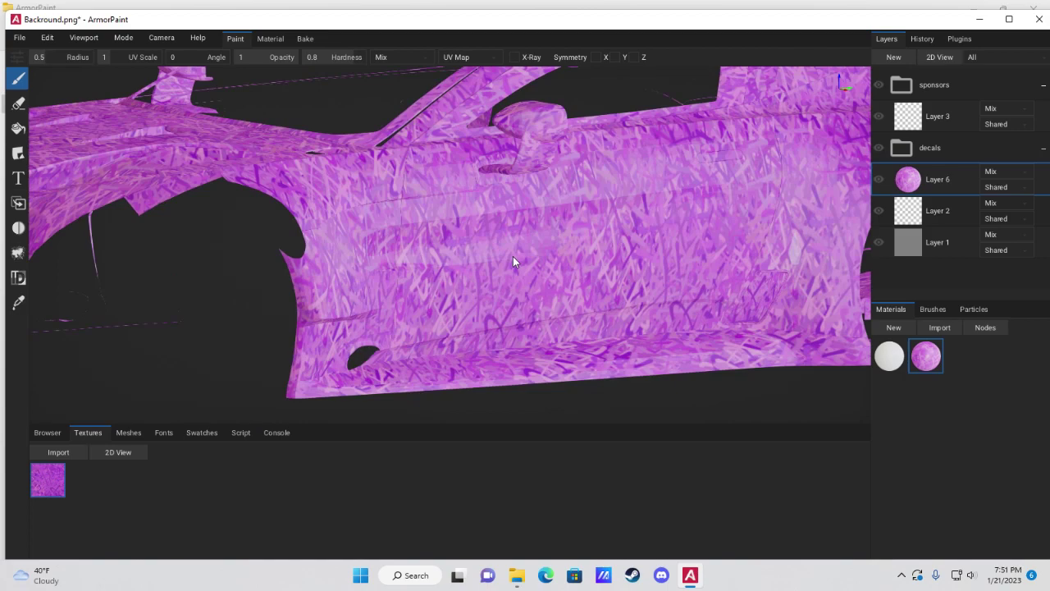
scroll(514, 258, down, 5)
right_drag(515, 257, 539, 281)
scroll(539, 279, down, 5)
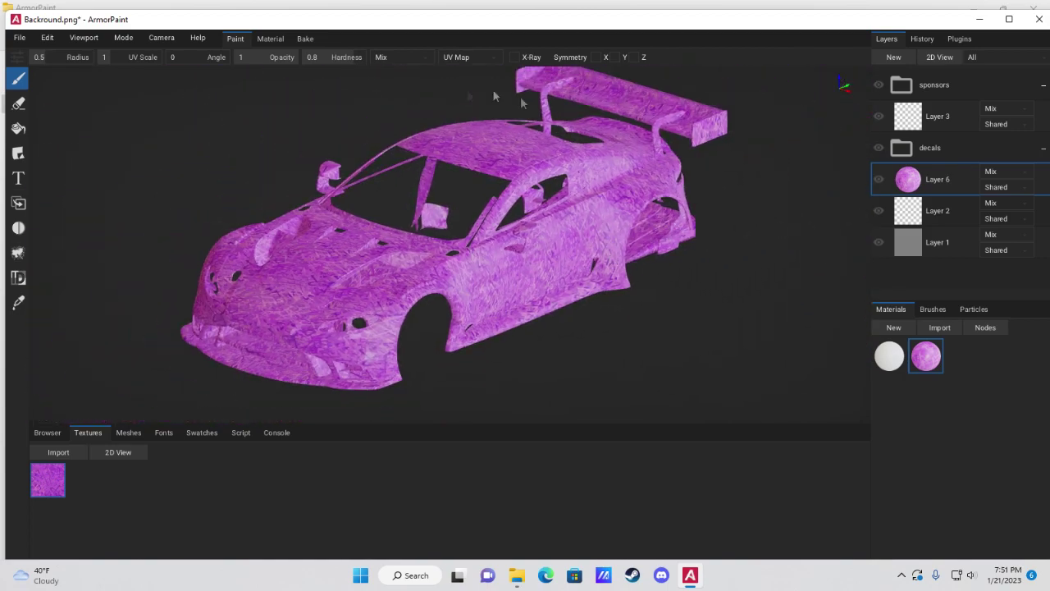
right_drag(513, 242, 499, 255)
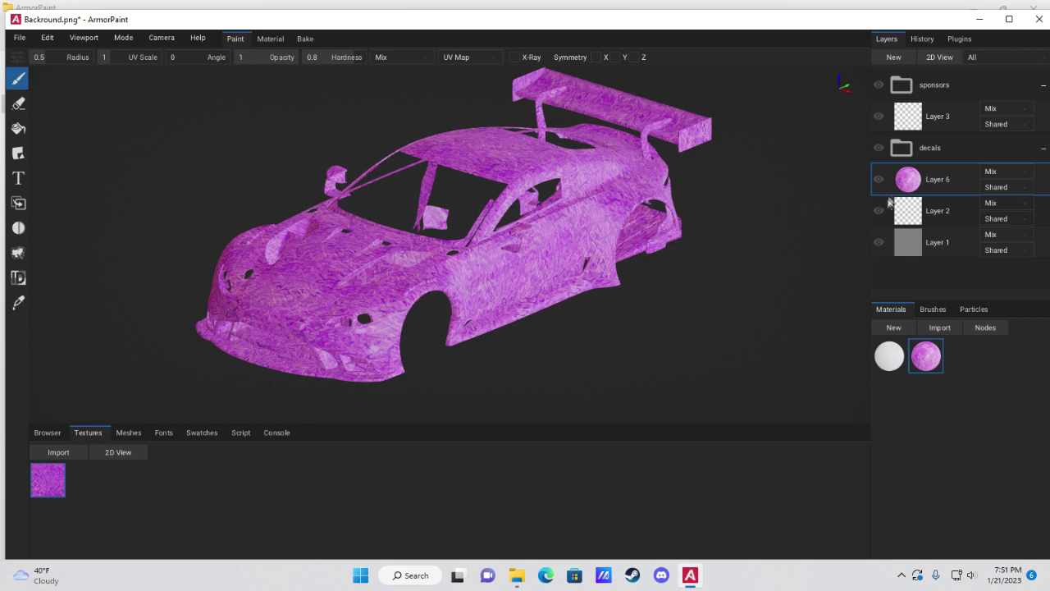
right_click(908, 182)
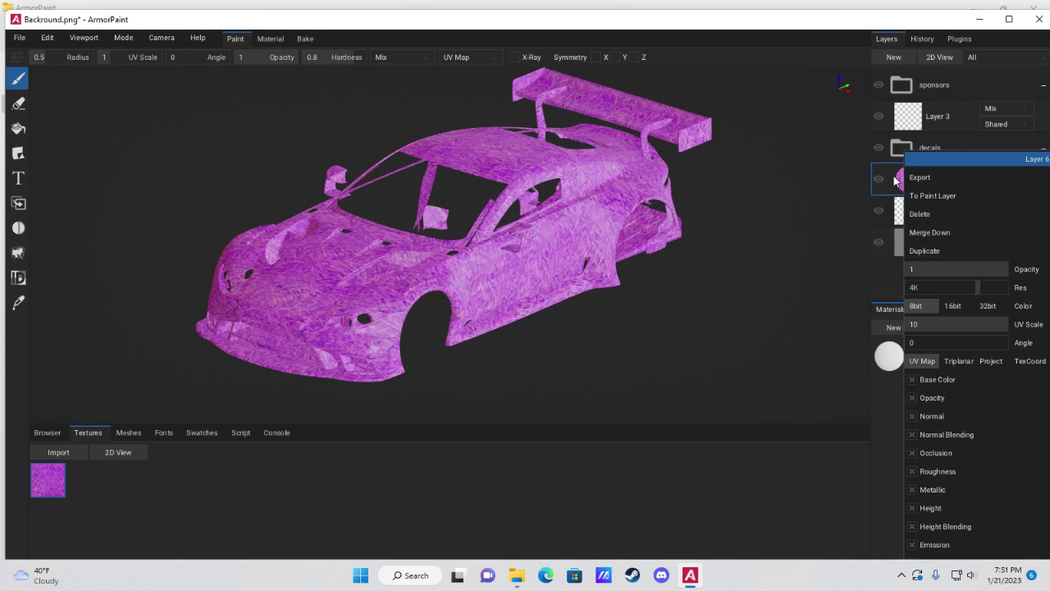
click(957, 360)
click(917, 344)
drag(917, 344, 926, 342)
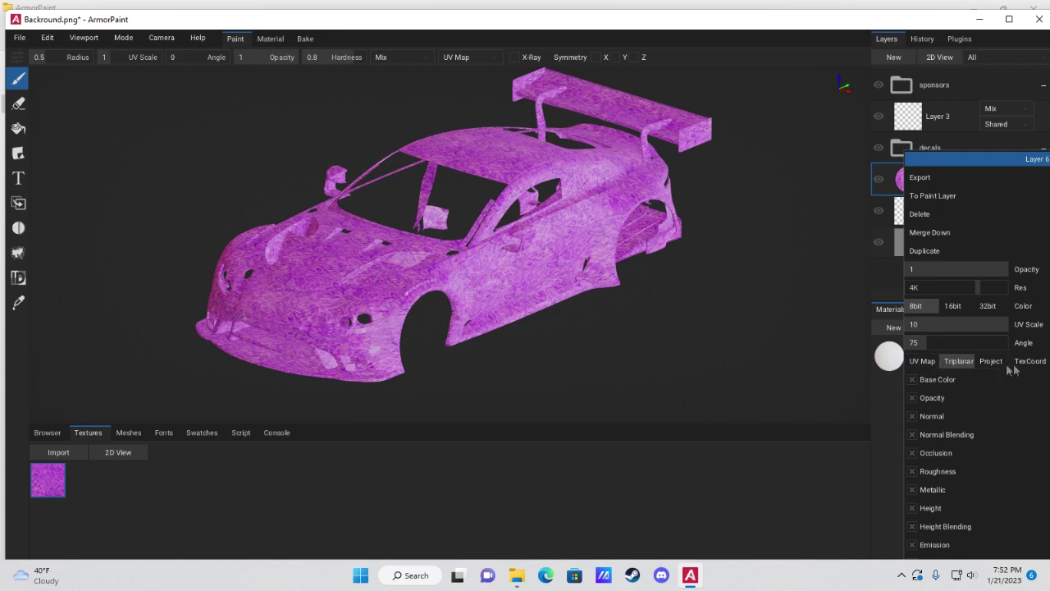
click(764, 328)
right_drag(573, 306, 775, 264)
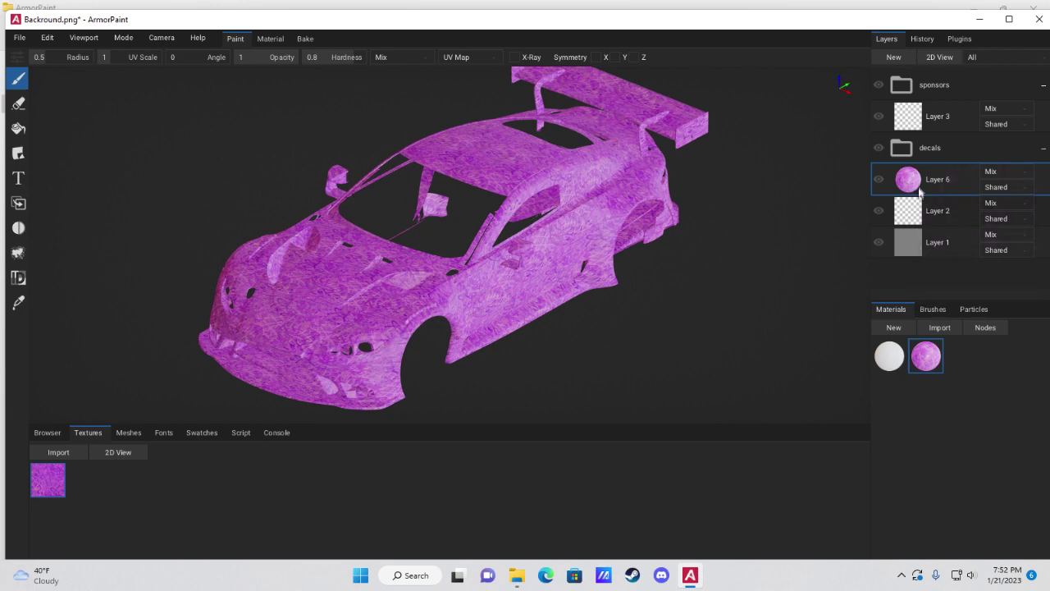
- Add a black mask to the purple fill layer
click(893, 60)
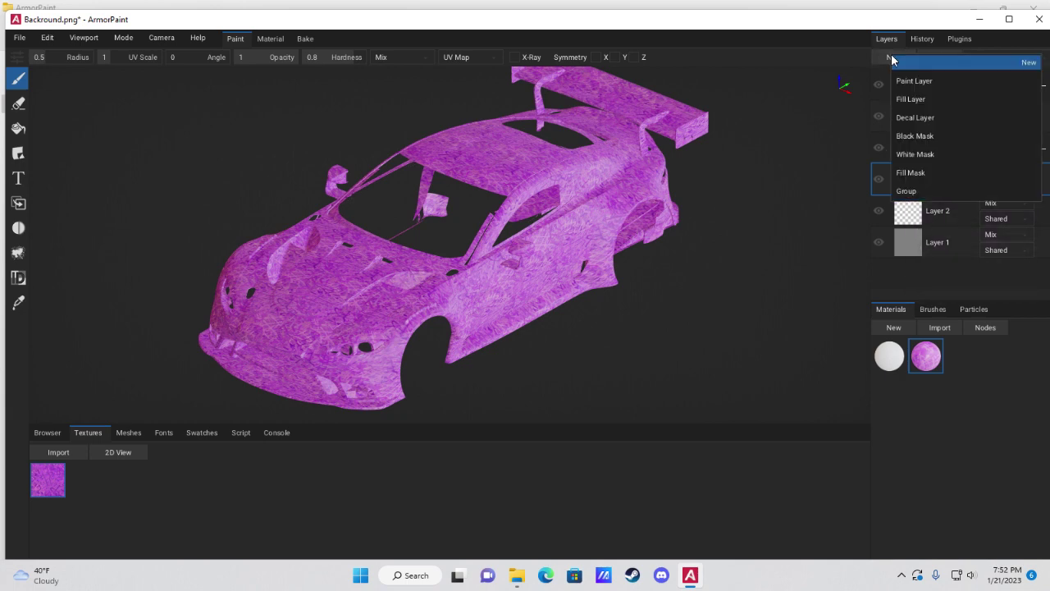
click(924, 137)
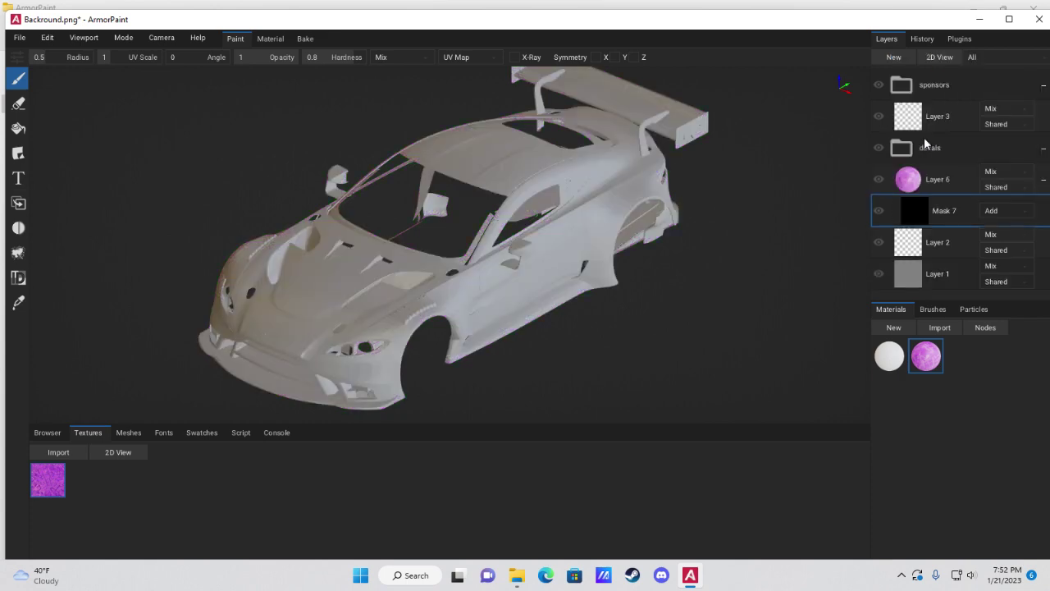
right_drag(648, 234, 610, 230)
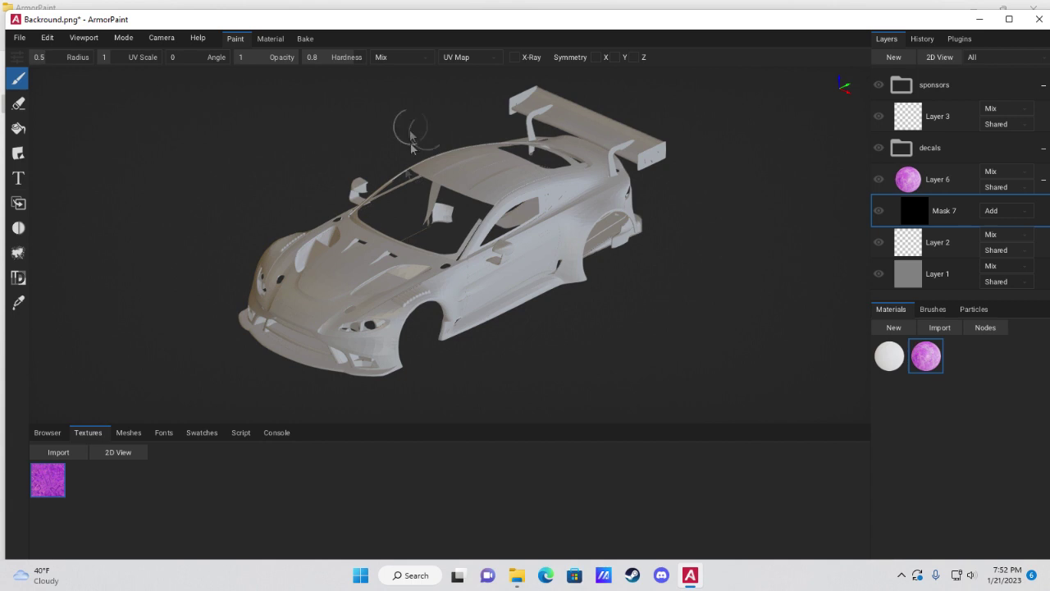
right_drag(529, 208, 678, 271)
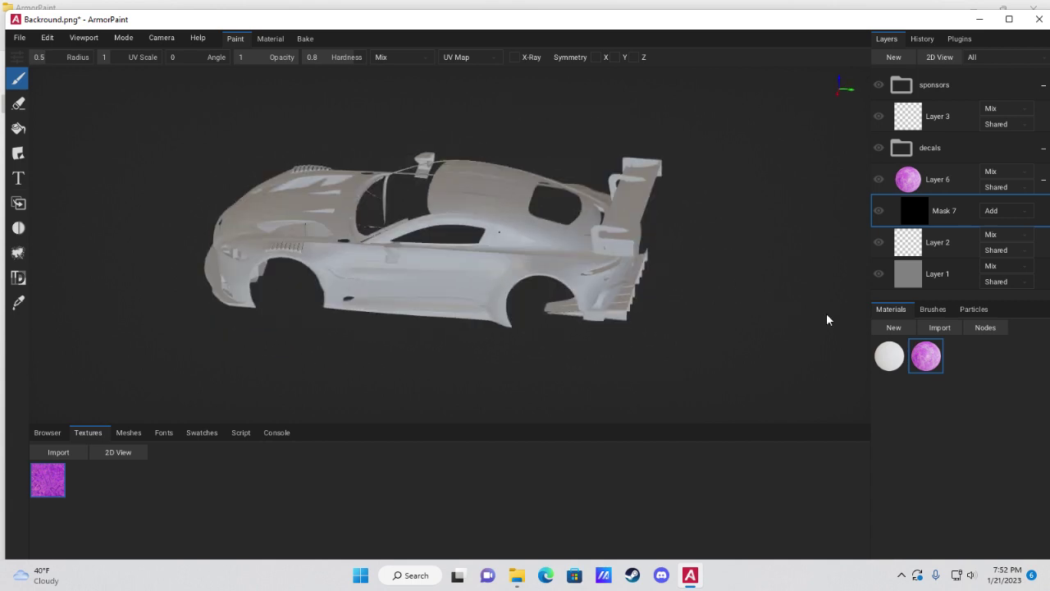
- Create a third material and set its RGB node color to black with R, G and B at 0
click(892, 331)
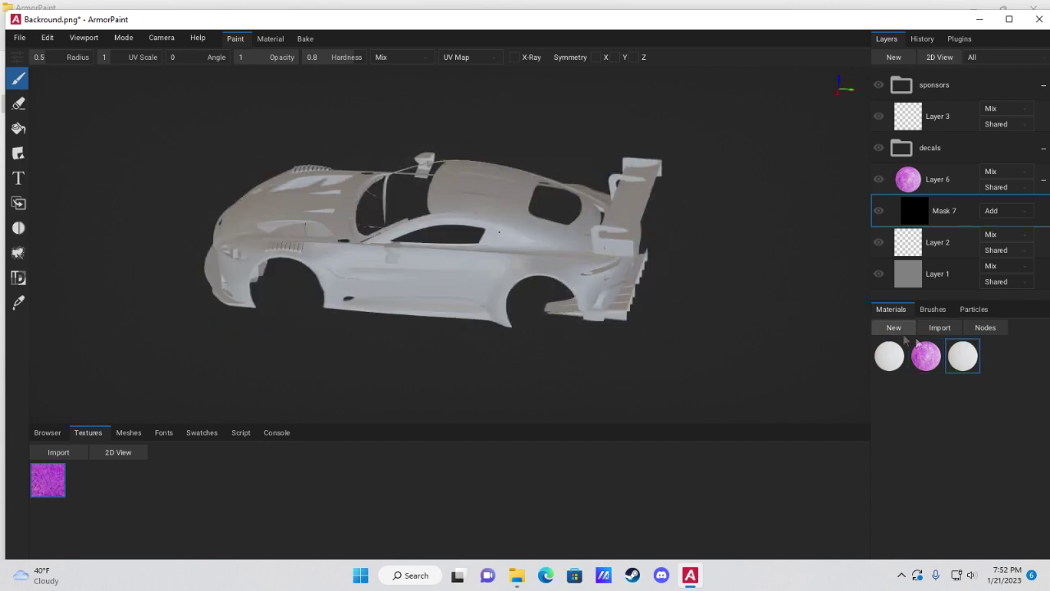
double_click(965, 358)
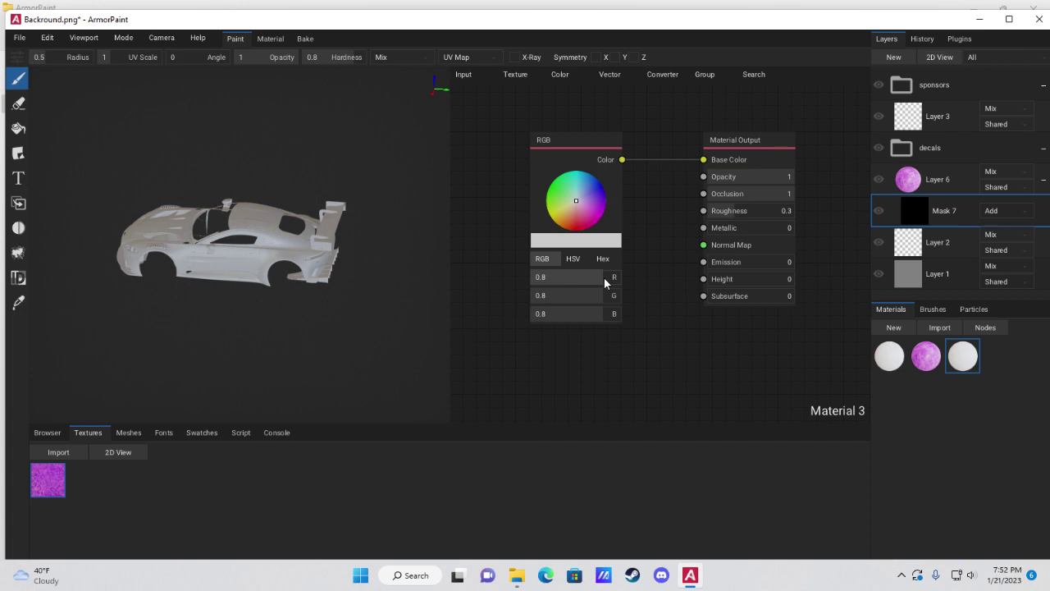
mouse_move(604, 277)
mouse_down()
mouse_move(617, 280)
mouse_move(609, 295)
mouse_move(628, 298)
mouse_move(621, 314)
mouse_move(501, 323)
mouse_up()
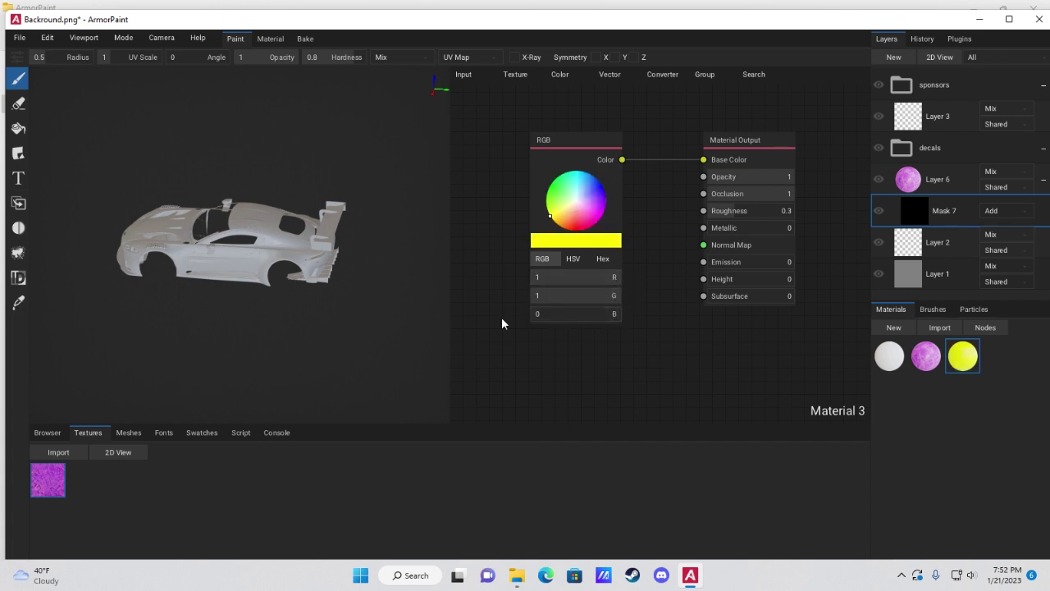
drag(556, 277, 518, 300)
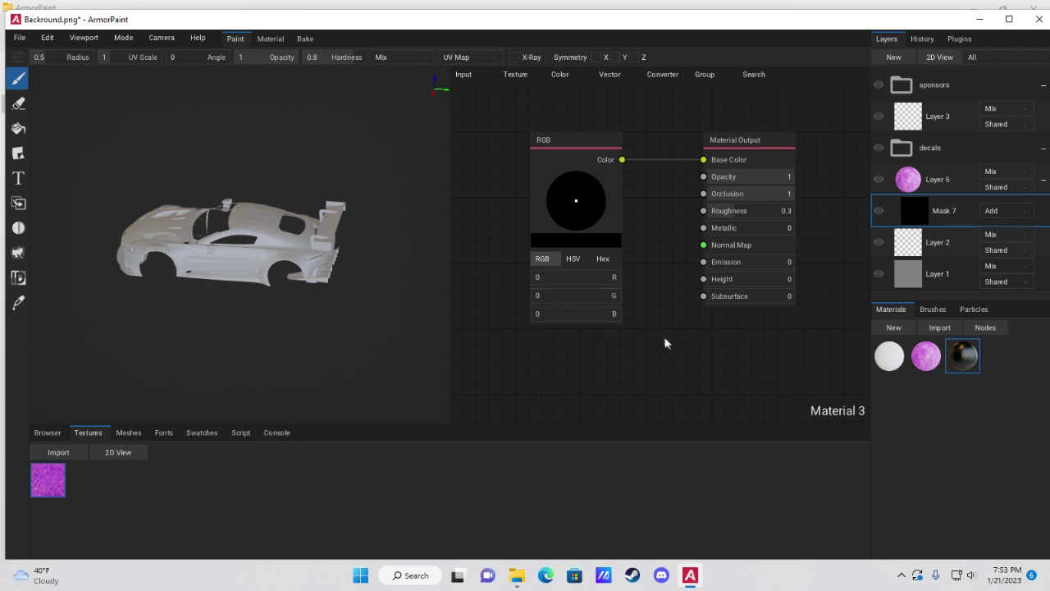
- Paint freehand strokes with the white material on the purple layer's mask across the car's side, roof and hood
click(963, 361)
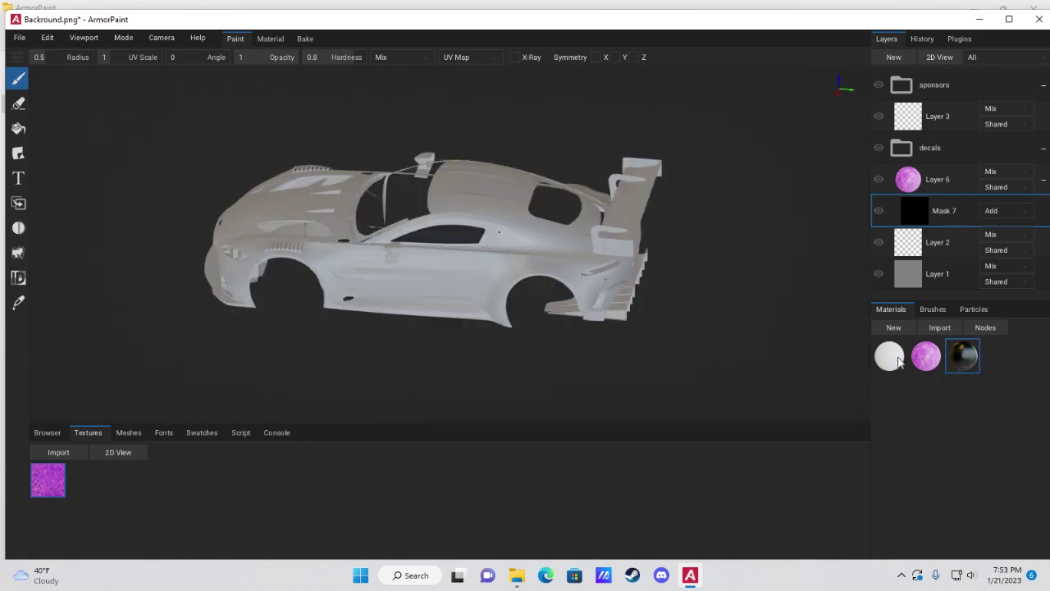
click(889, 355)
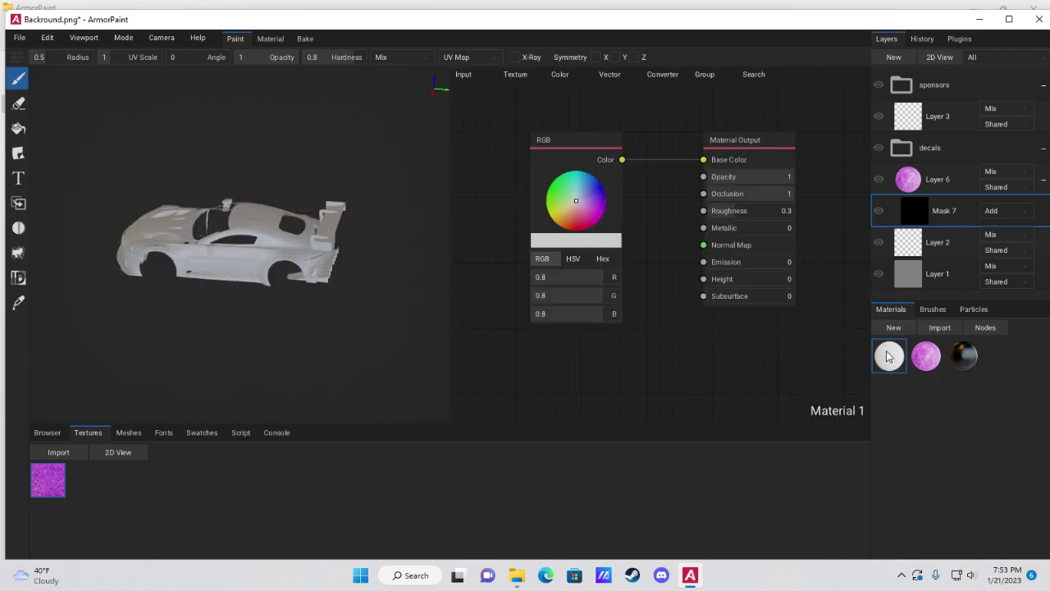
click(890, 355)
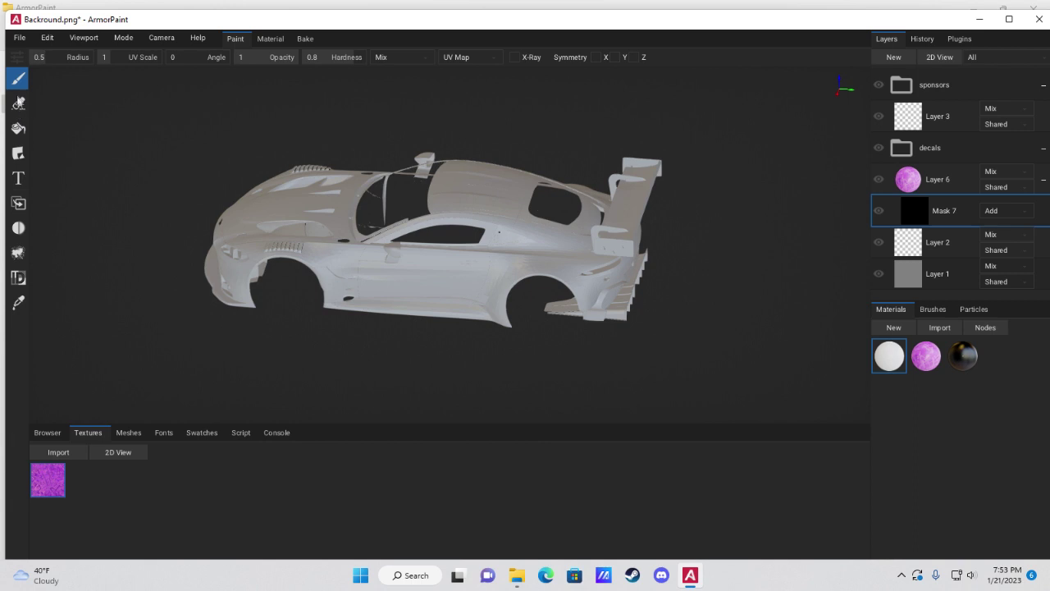
mouse_move(472, 197)
mouse_down()
mouse_move(520, 272)
mouse_move(490, 294)
mouse_move(423, 290)
mouse_move(406, 278)
mouse_move(511, 290)
mouse_move(407, 283)
mouse_move(328, 226)
mouse_up()
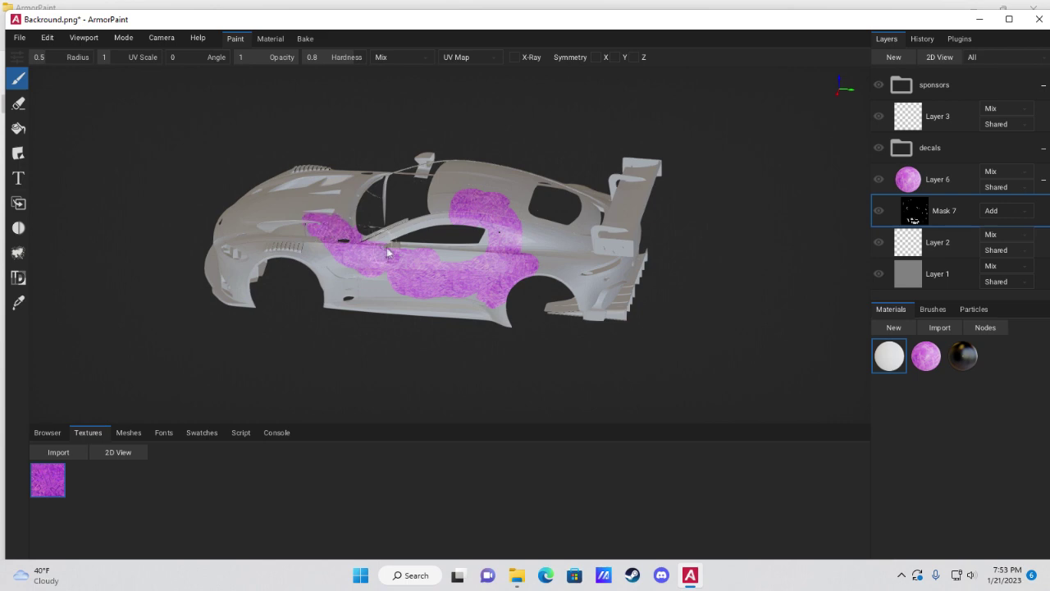
right_drag(379, 255, 439, 269)
scroll(439, 268, up, 3)
mouse_move(492, 136)
mouse_down()
mouse_move(459, 152)
mouse_move(508, 168)
mouse_up()
right_drag(595, 238, 582, 231)
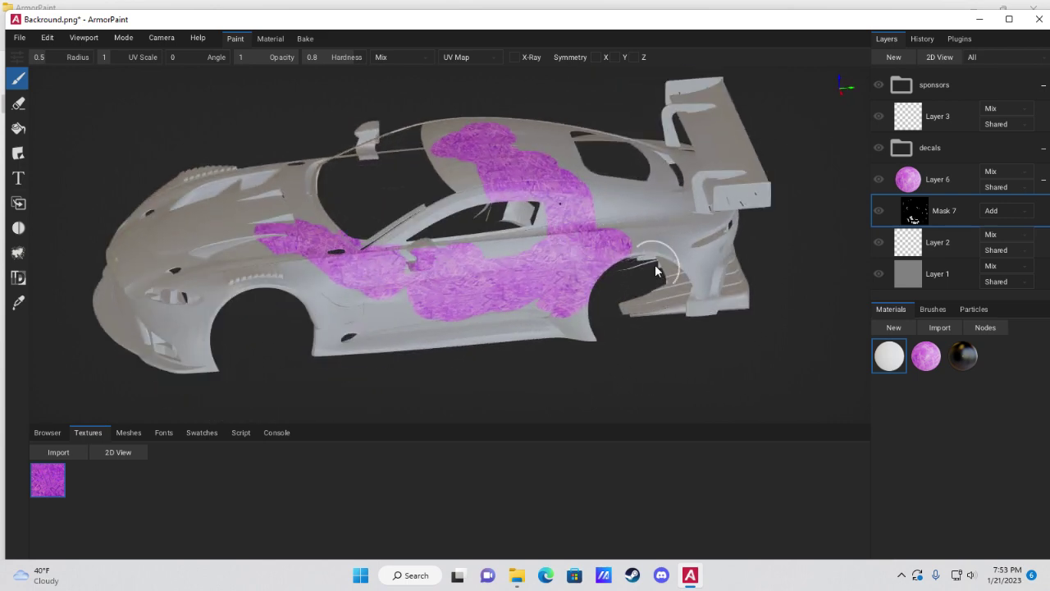
- Undo the brush strokes on the mask and redo the third material's change to black
key(ctrl+z)
key(ctrl+z)
mouse_move(556, 236)
mouse_down()
mouse_move(575, 269)
mouse_move(427, 295)
mouse_up()
key(ctrl+z)
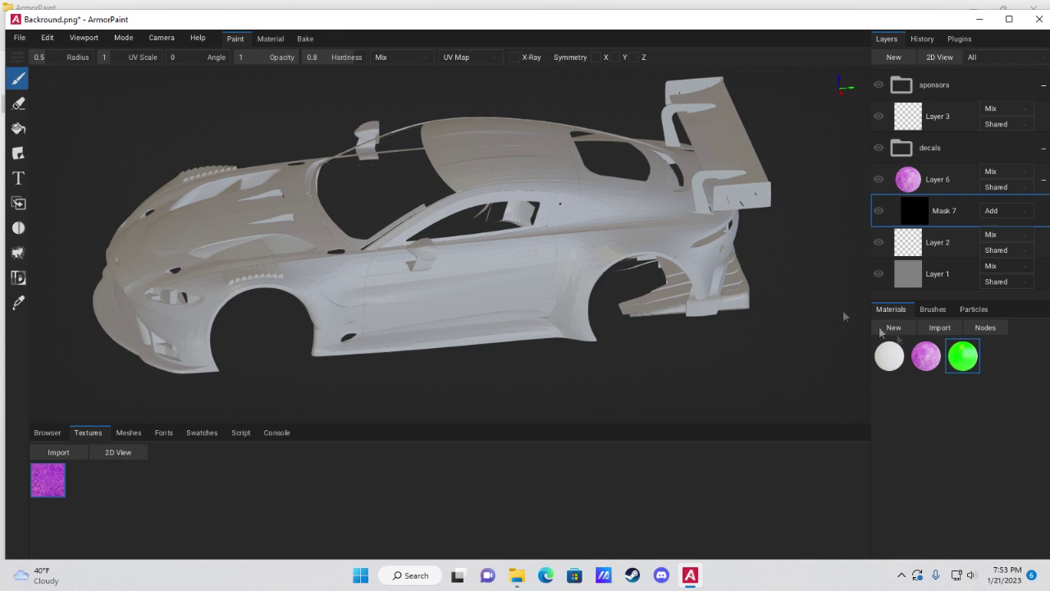
click(47, 37)
click(78, 74)
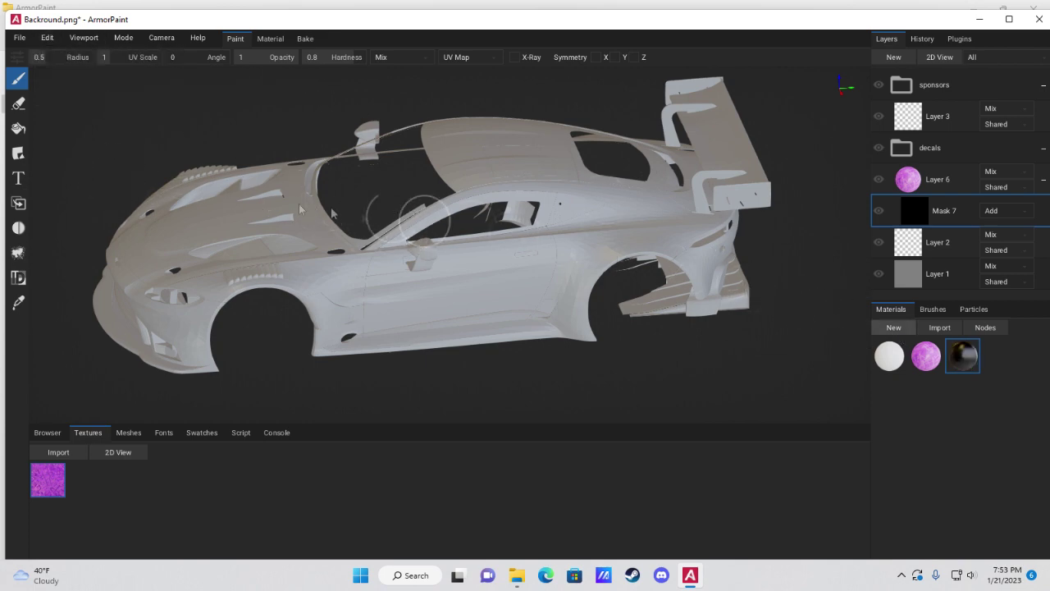
- Switch to the Fill tool and set its fill mode to UV Island
click(18, 128)
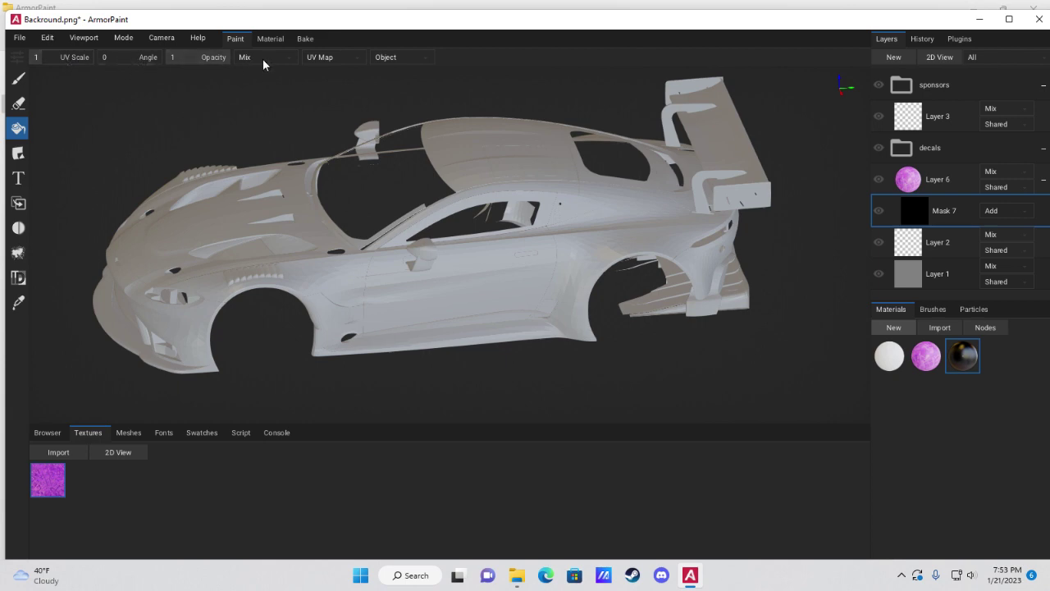
click(390, 59)
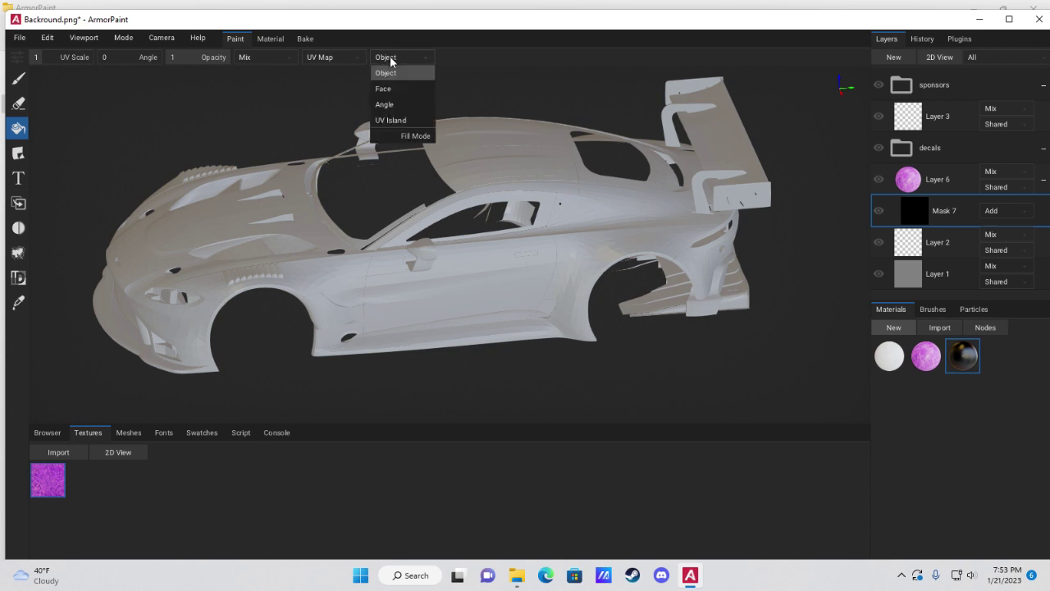
click(394, 119)
right_drag(512, 172, 111, 119)
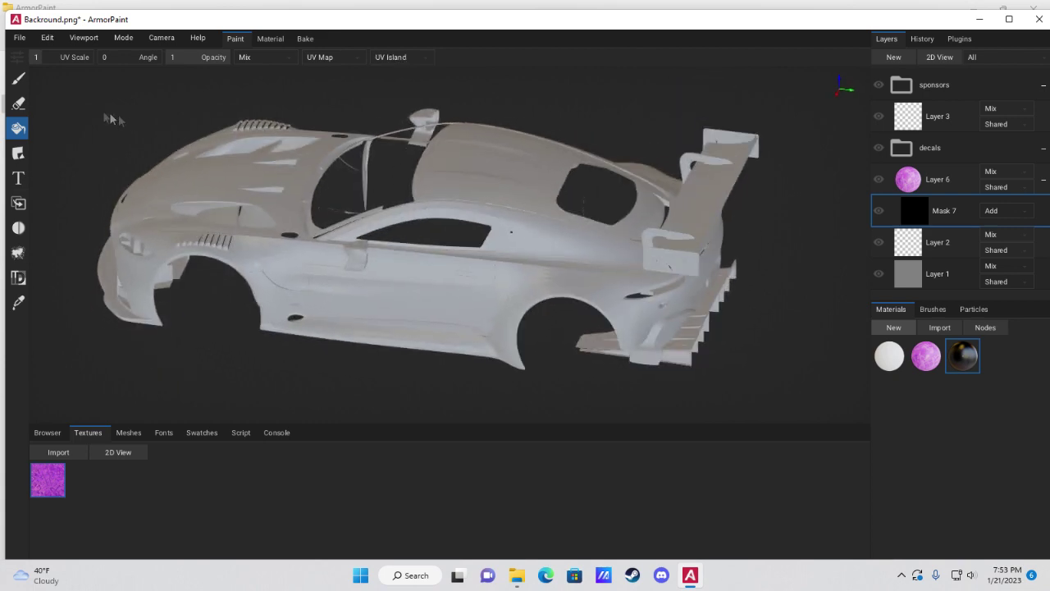
right_drag(474, 227, 471, 193)
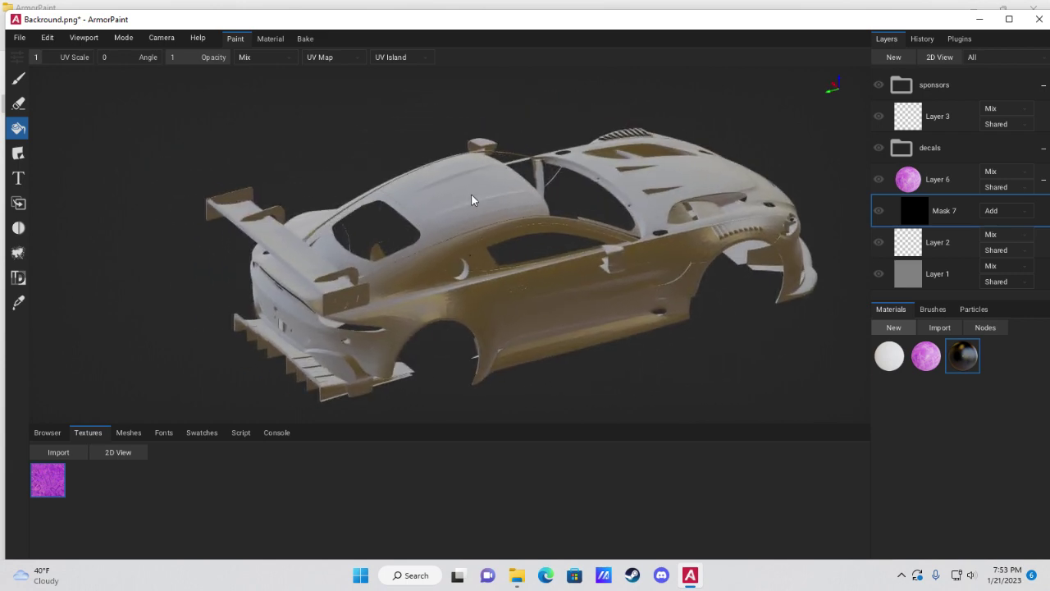
right_drag(537, 235, 623, 246)
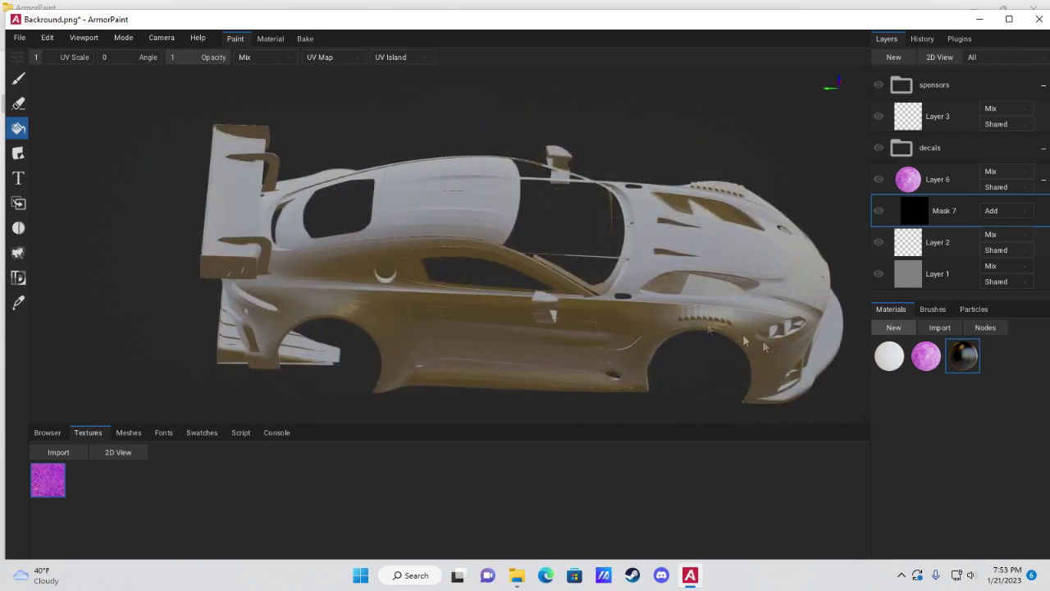
- Fill the mask with the white material on the rear wing, roof, window frame, mirror and side panel UV islands
click(889, 356)
click(239, 209)
right_drag(239, 214, 369, 180)
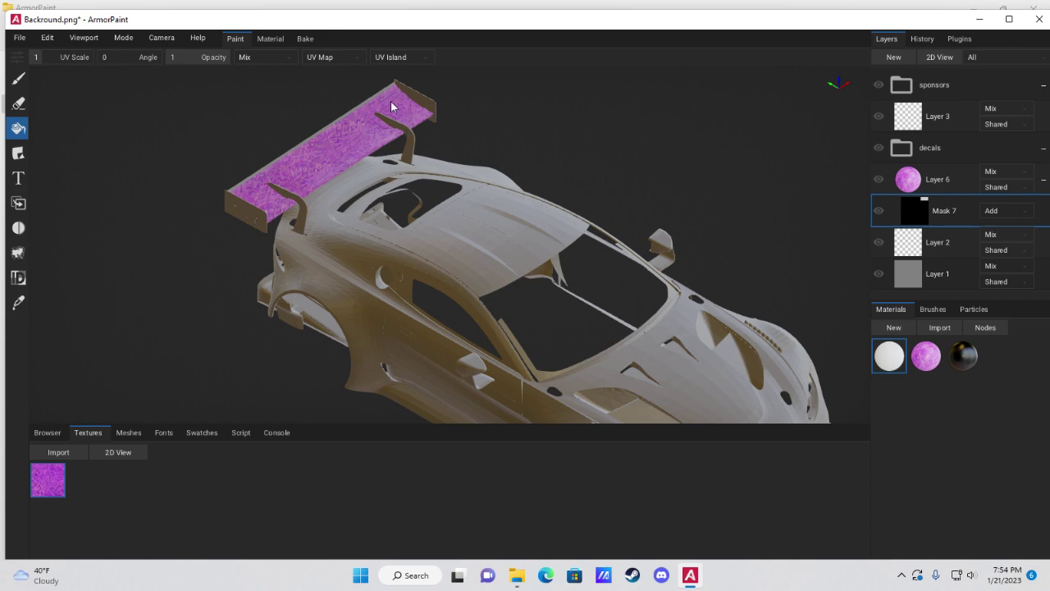
right_drag(388, 107, 450, 242)
click(525, 220)
right_drag(577, 312, 564, 300)
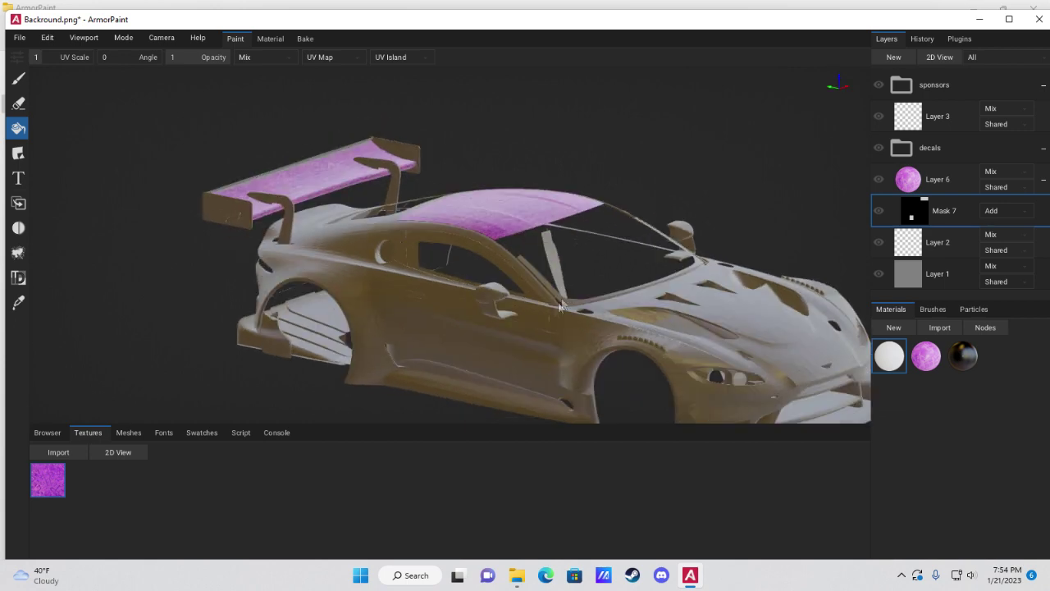
mouse_move(524, 337)
right_down()
mouse_move(394, 348)
mouse_move(591, 338)
mouse_move(391, 388)
right_up()
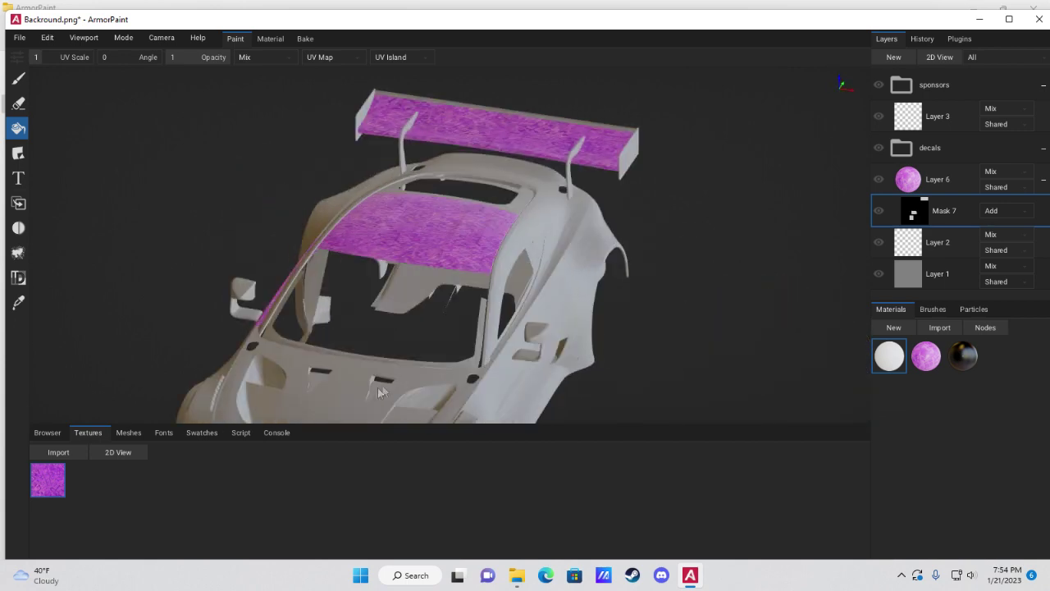
right_drag(513, 303, 538, 310)
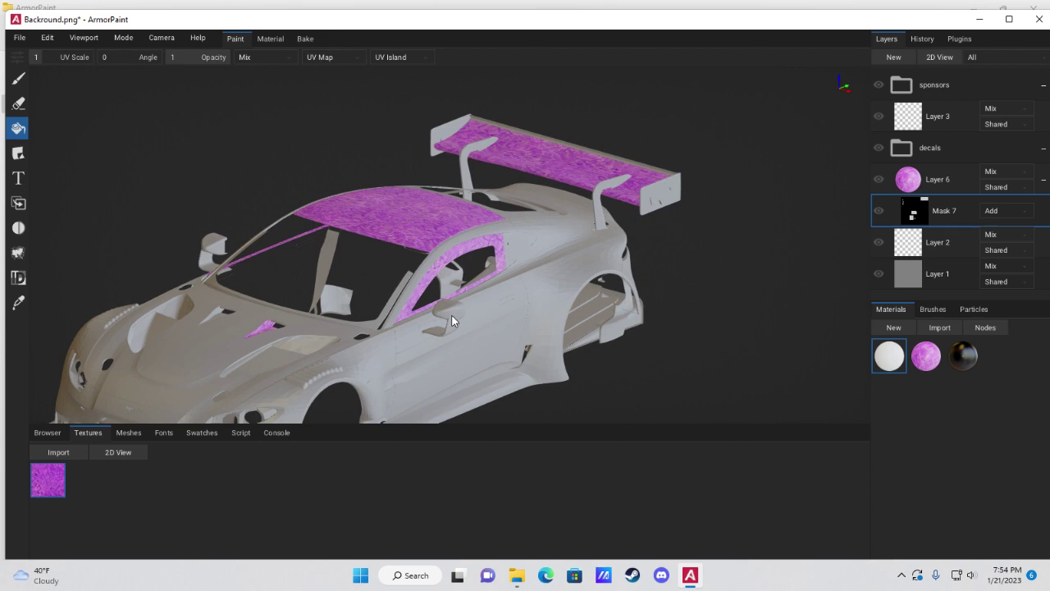
mouse_move(448, 325)
right_down()
mouse_move(486, 322)
mouse_move(532, 294)
right_up()
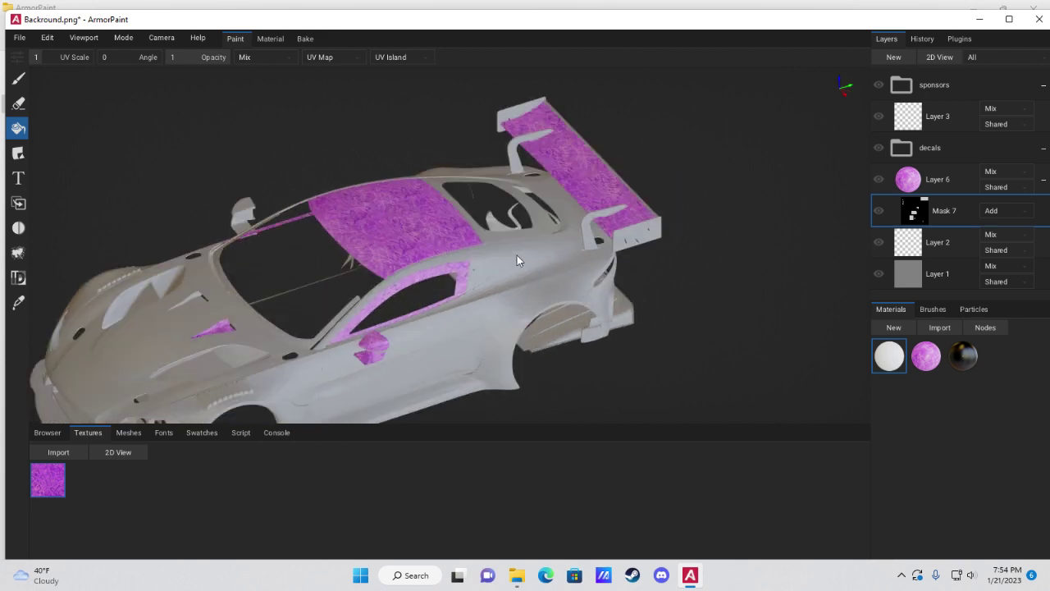
mouse_move(467, 214)
right_down()
mouse_move(515, 301)
mouse_move(487, 346)
mouse_move(438, 290)
mouse_move(524, 324)
right_up()
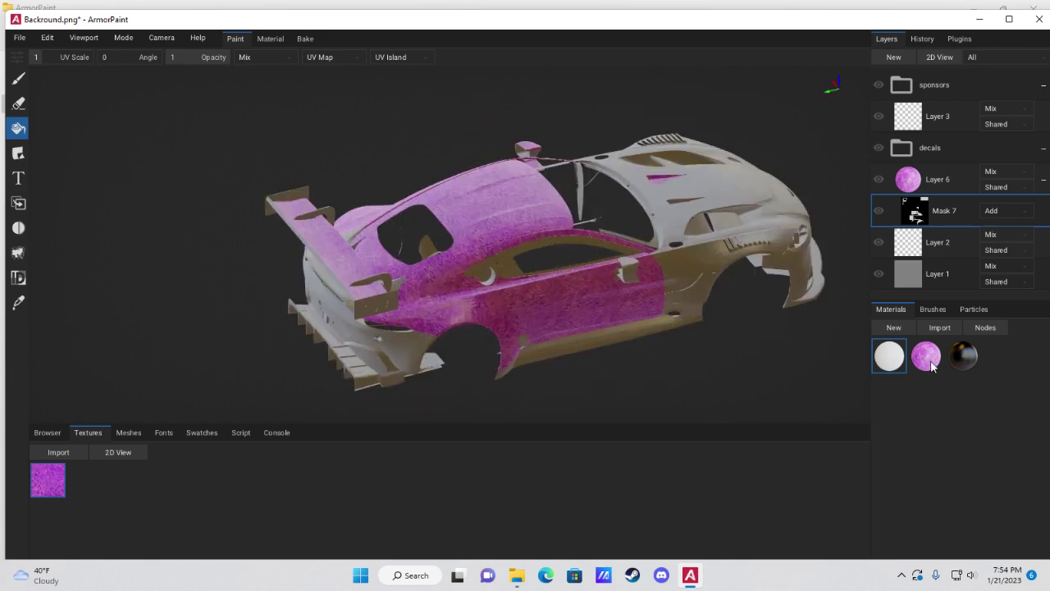
- Clear the purple pattern from the filled body parts by filling their mask islands with the black material
click(963, 355)
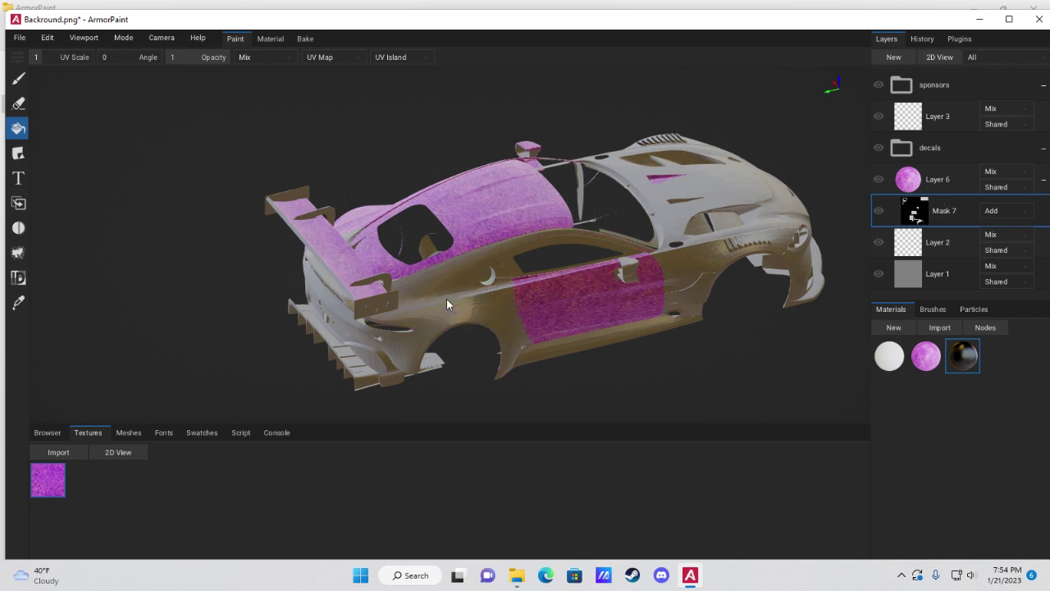
key(3)
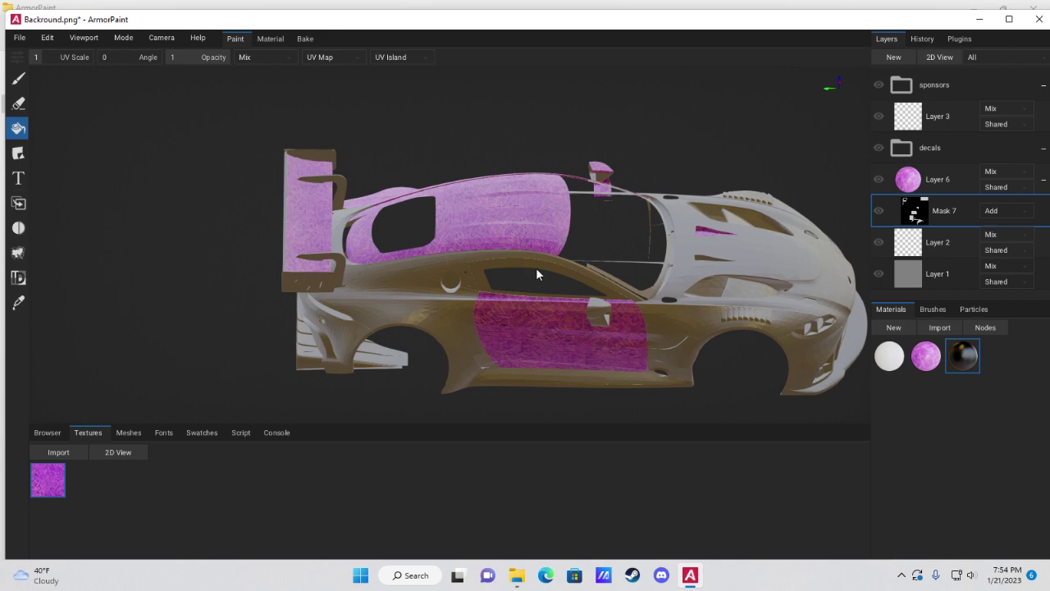
click(311, 156)
click(473, 261)
click(479, 260)
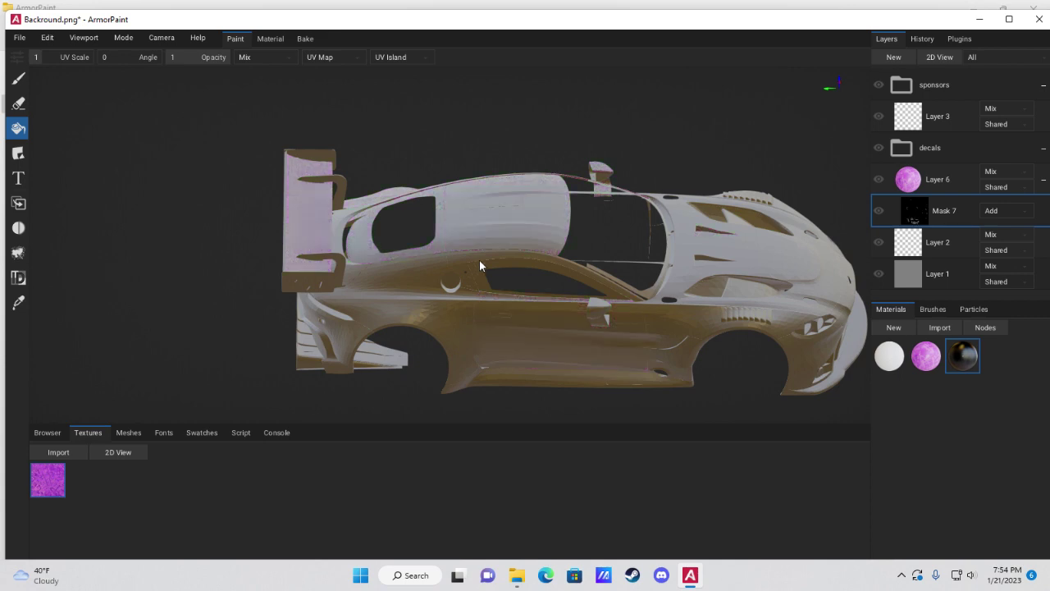
right_drag(483, 261, 365, 226)
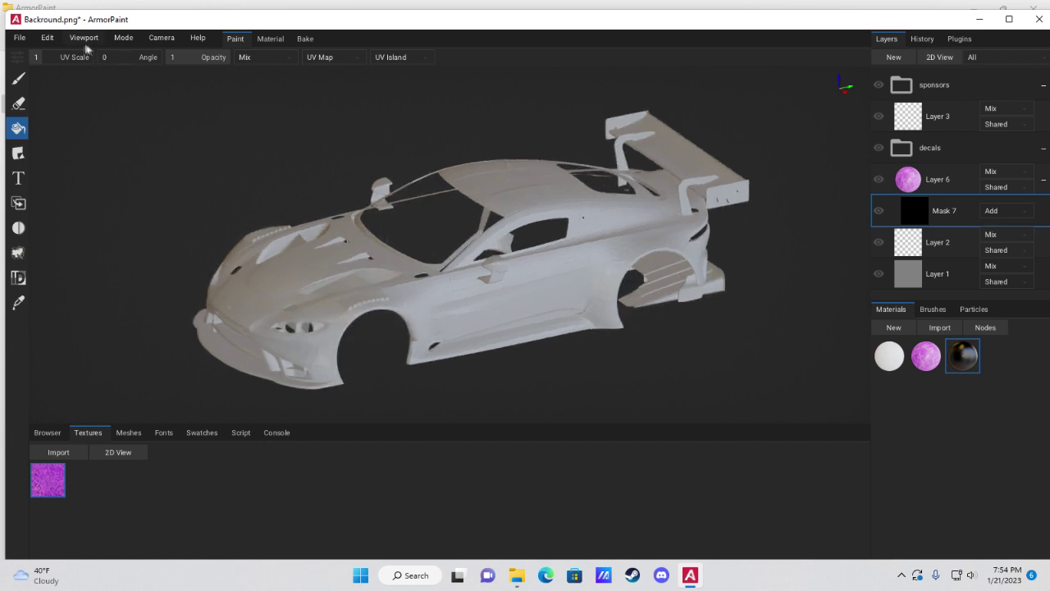
- Check the Undo Steps setting in the Usage preferences
click(47, 38)
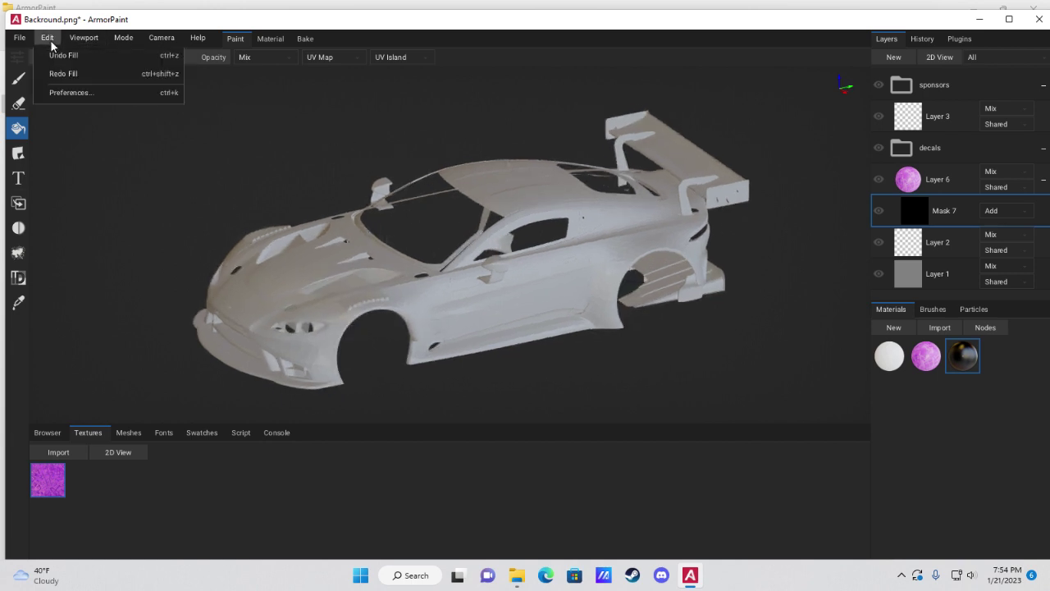
click(60, 92)
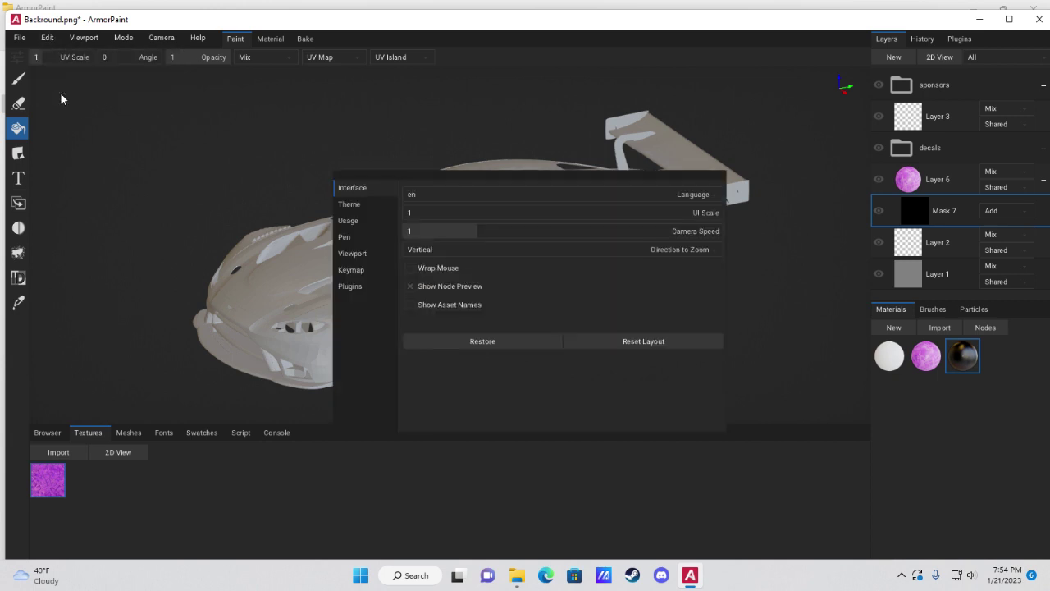
click(362, 218)
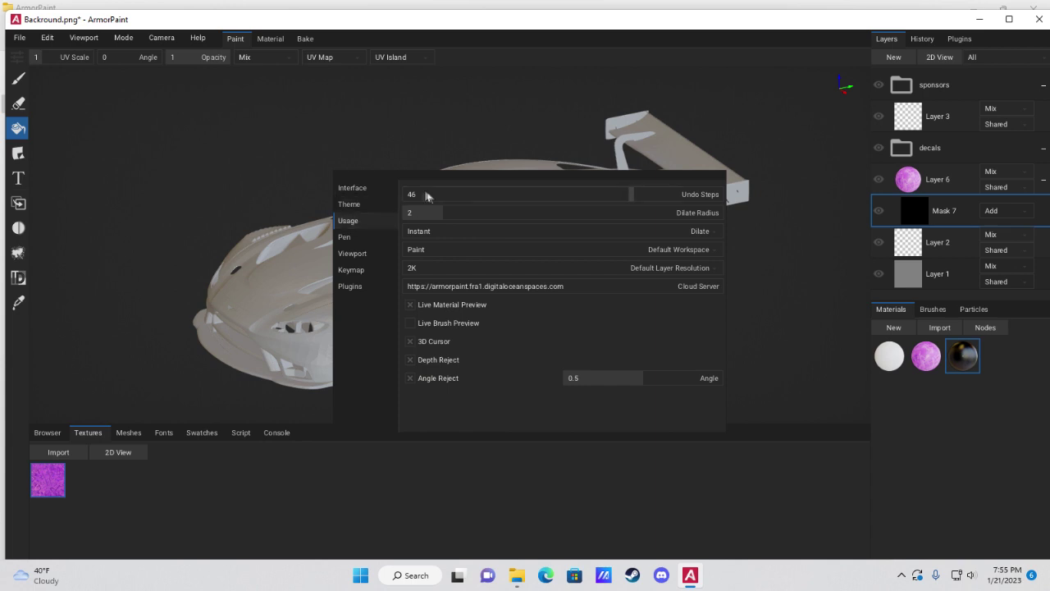
click(225, 158)
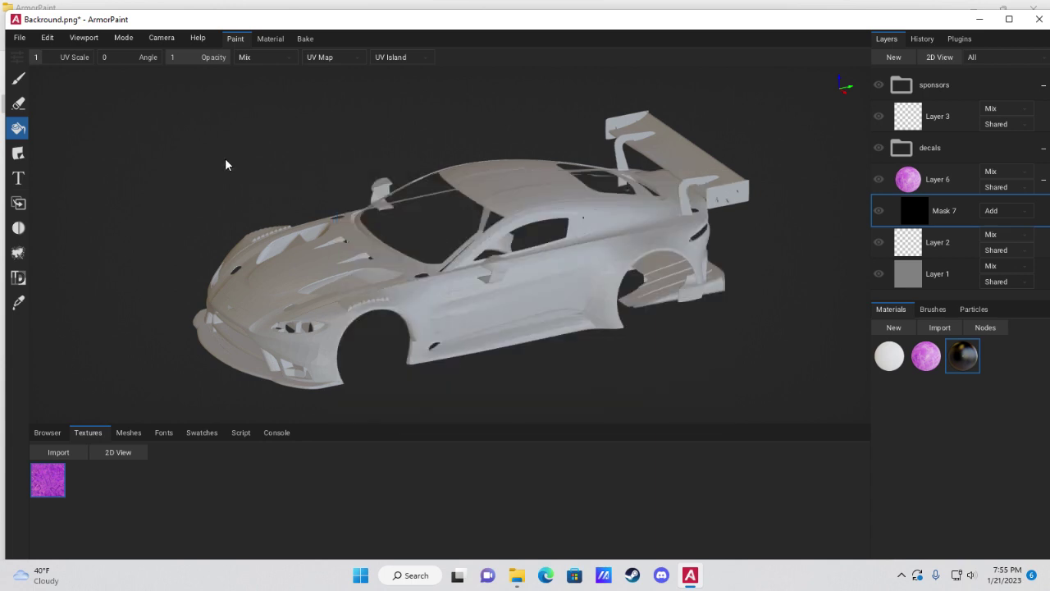
- Move Layer 2 above the purple fill layer, Layer 6, in the layer stack
right_drag(225, 157, 579, 216)
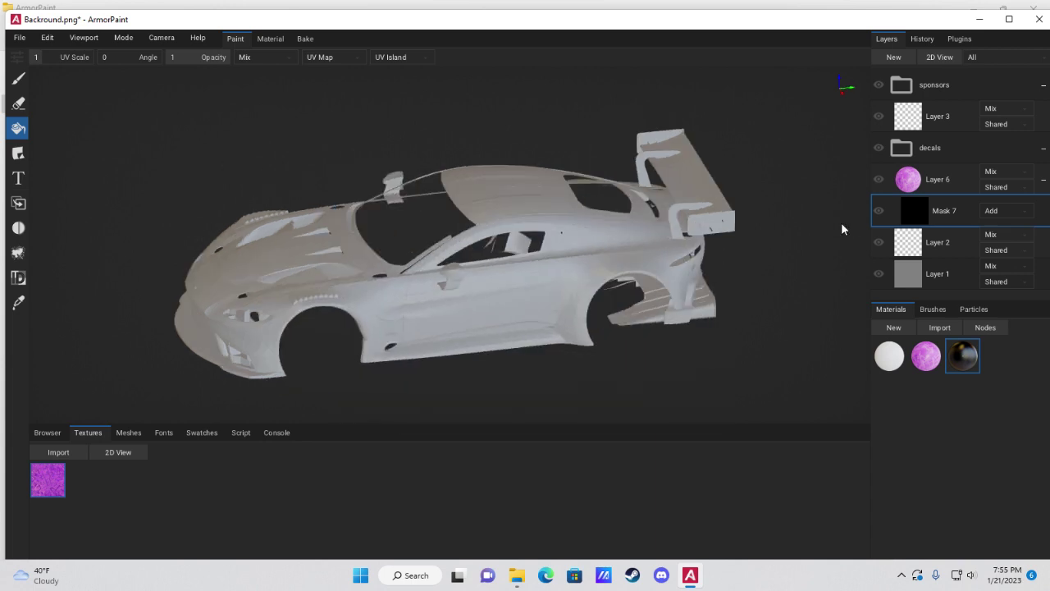
click(913, 245)
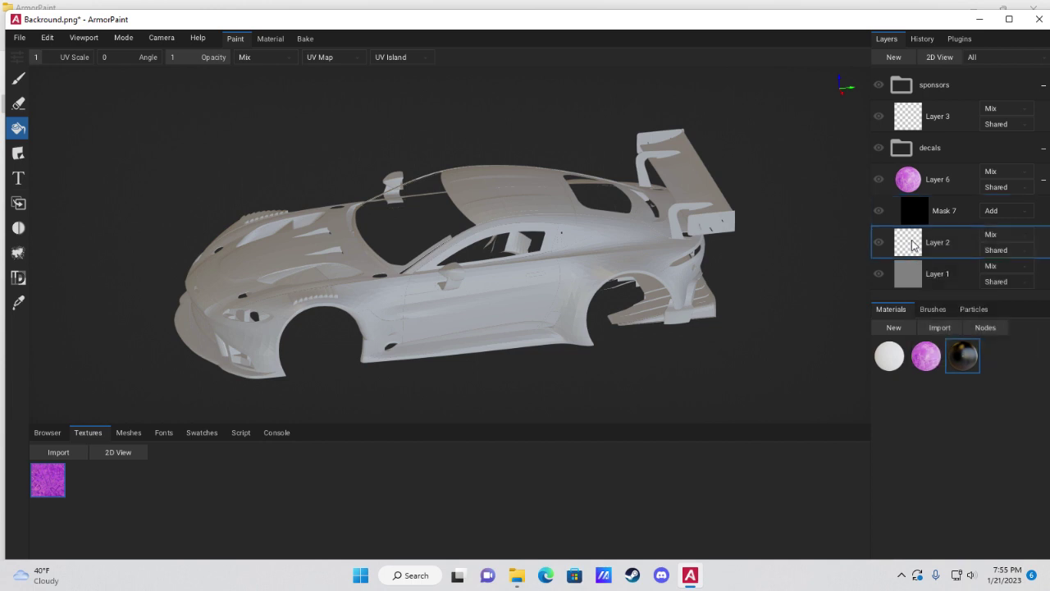
drag(915, 249, 924, 173)
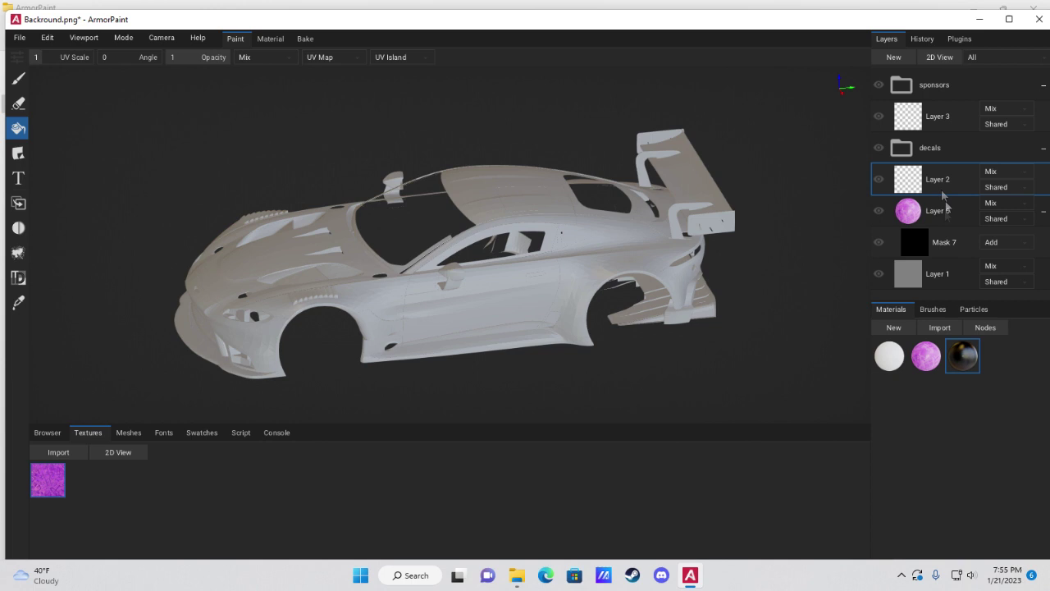
right_drag(670, 273, 672, 271)
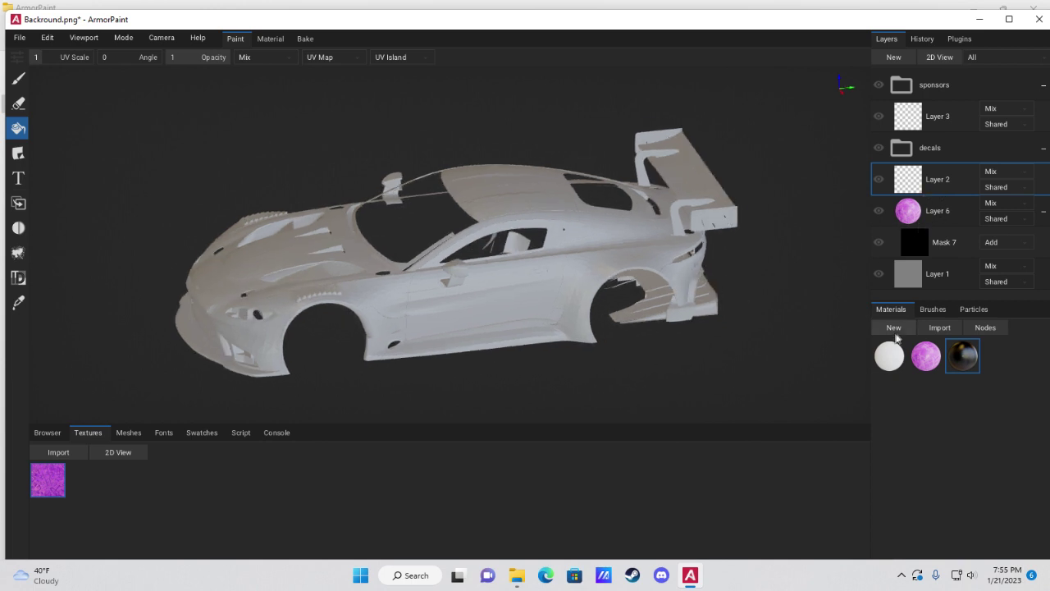
- Create a fourth material and set its RGB node color to pink with R 0.8, G 0.47 and B 0.76
click(893, 327)
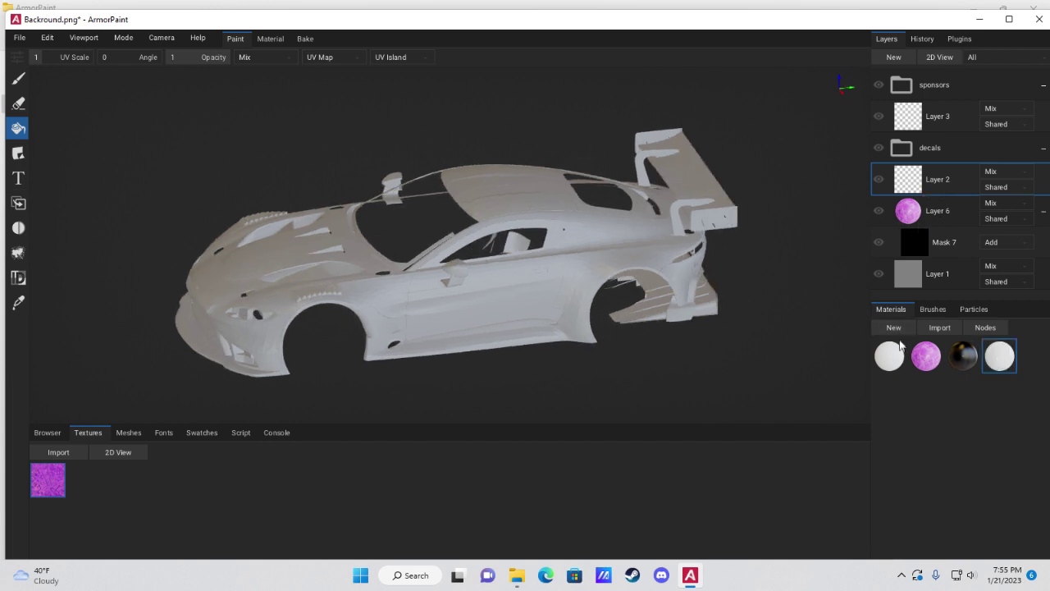
double_click(1004, 360)
mouse_move(577, 210)
mouse_down()
mouse_move(565, 211)
mouse_move(585, 208)
mouse_up()
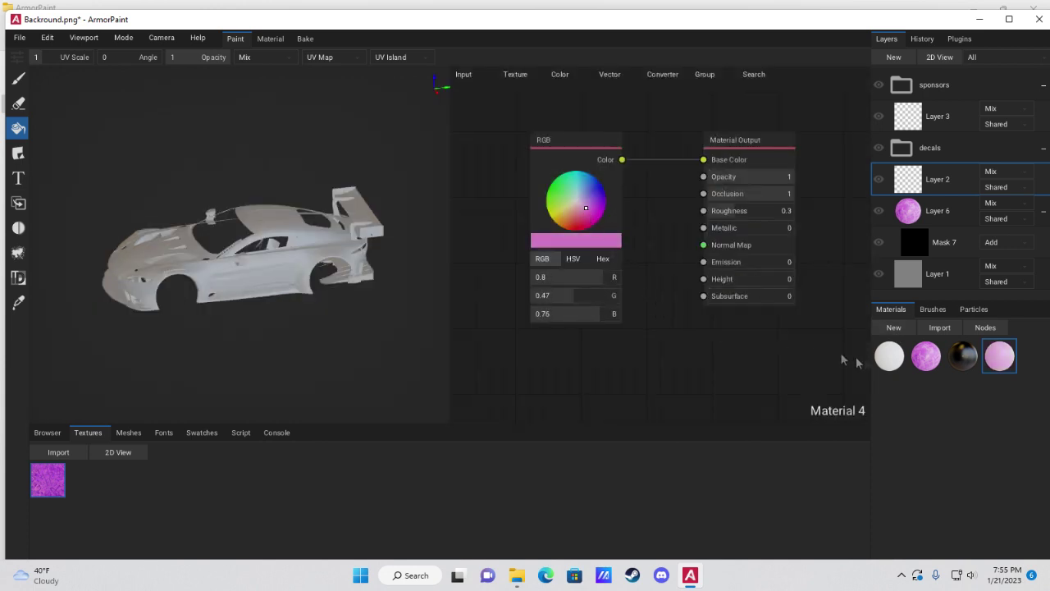
key(Tab)
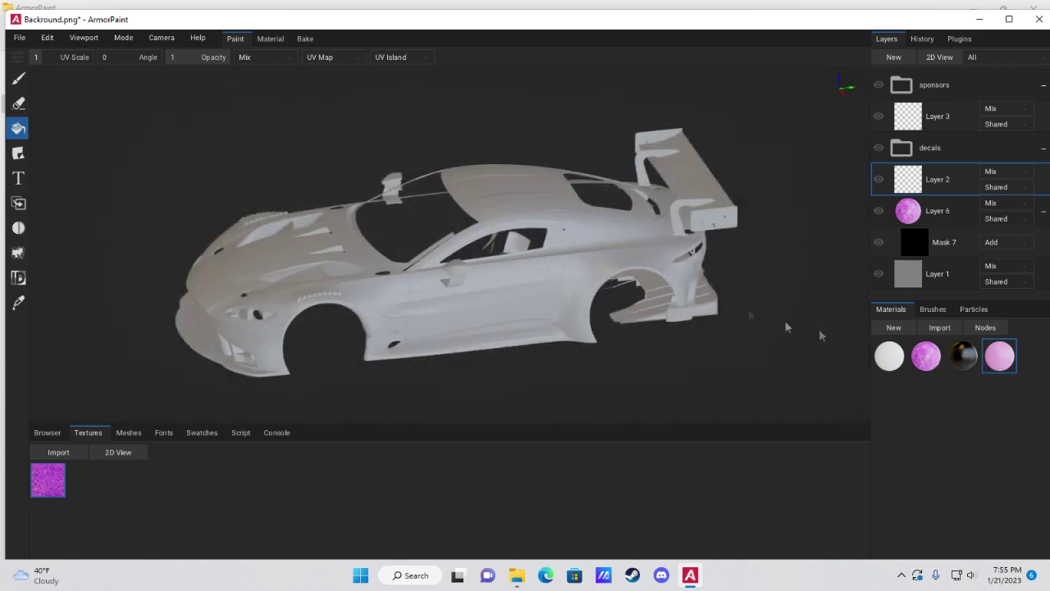
- Fill the rear wing and roof UV islands with the pink material on Layer 2
scroll(648, 276, down, 2)
click(689, 214)
click(533, 221)
- Try the pink fill on the car's side panel, window frame and hood vent, and undo those fills
mouse_move(585, 264)
right_down()
mouse_move(552, 266)
mouse_move(616, 297)
mouse_move(420, 305)
right_up()
click(553, 261)
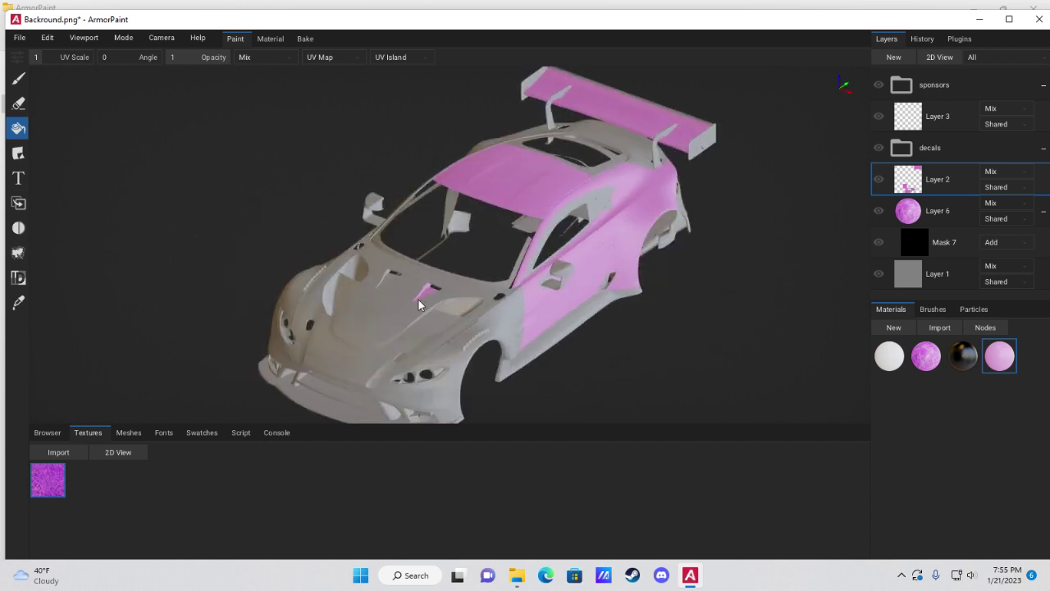
key(ctrl+z)
key(ctrl+z)
key(ctrl+z)
key(ctrl+z)
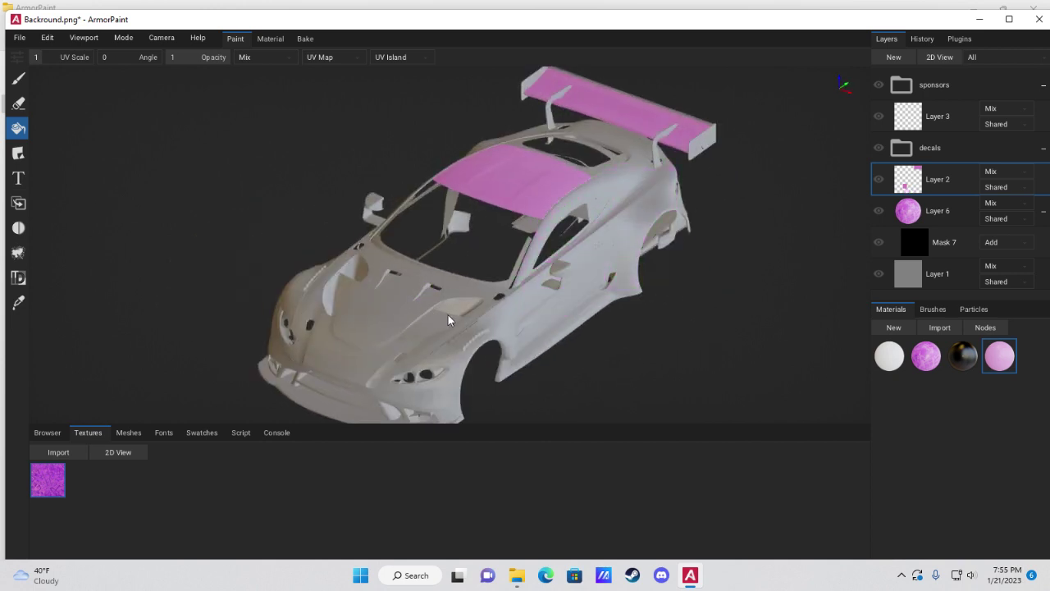
- Try another pink fill on the car body, then undo the pink fills until Layer 2 is empty
mouse_move(548, 237)
right_down()
mouse_move(624, 234)
mouse_move(607, 238)
mouse_move(630, 222)
mouse_move(614, 263)
mouse_move(628, 251)
mouse_move(487, 293)
mouse_move(572, 288)
right_up()
click(628, 230)
key(ctrl+z)
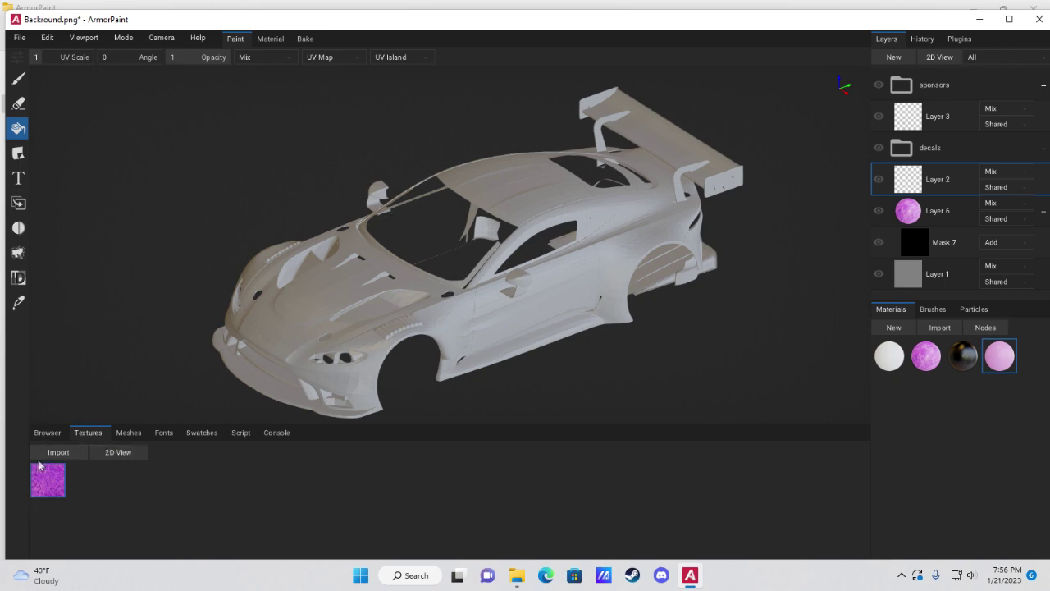
- Import the Copy of SRAlogo1 image from the Desktop's Livery Art folder as a texture
click(61, 453)
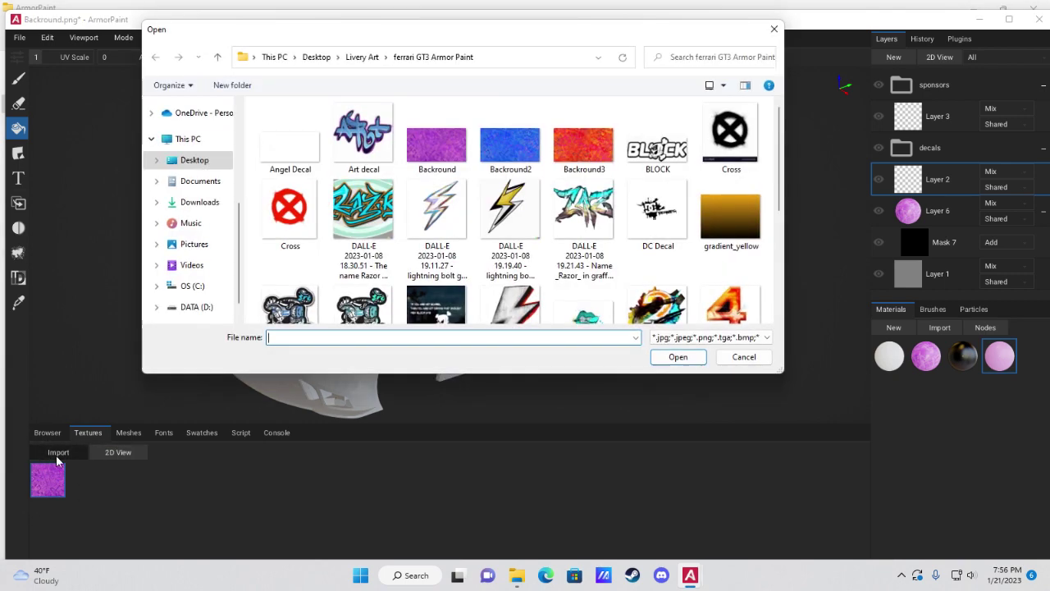
click(184, 138)
scroll(197, 176, up, 5)
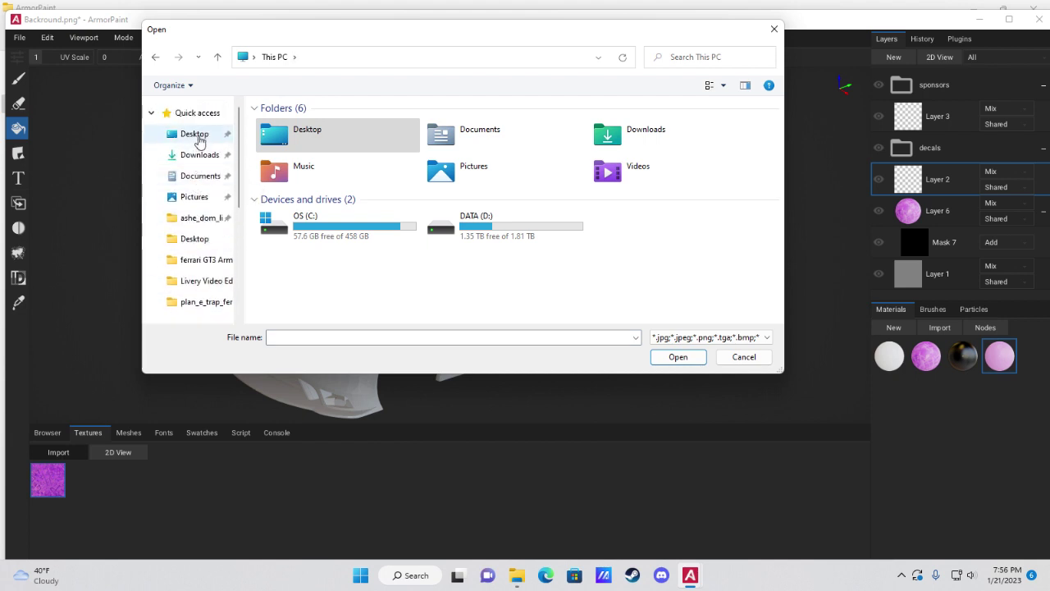
click(197, 136)
double_click(288, 207)
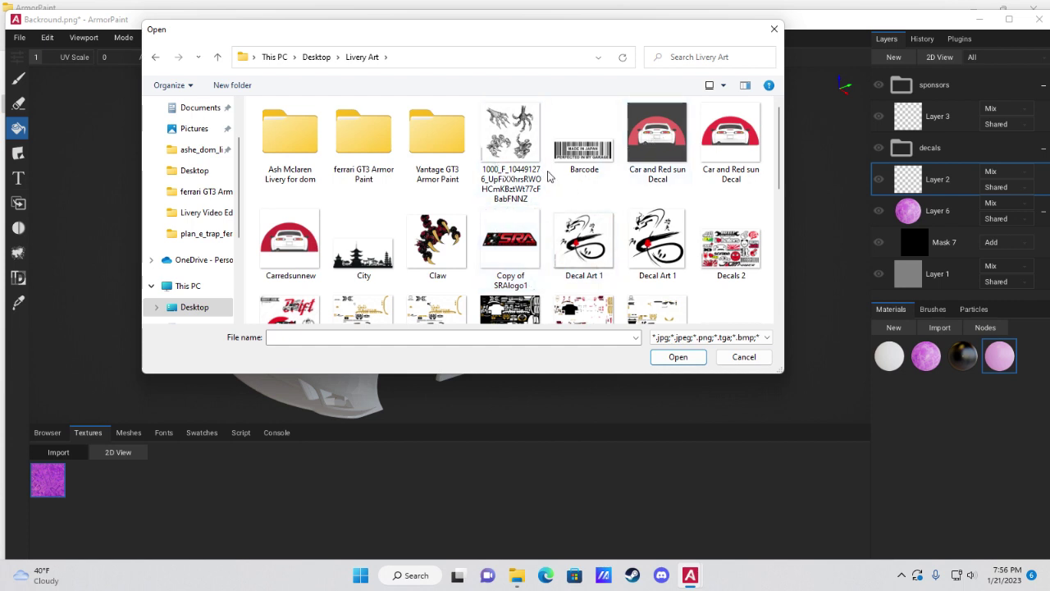
double_click(511, 246)
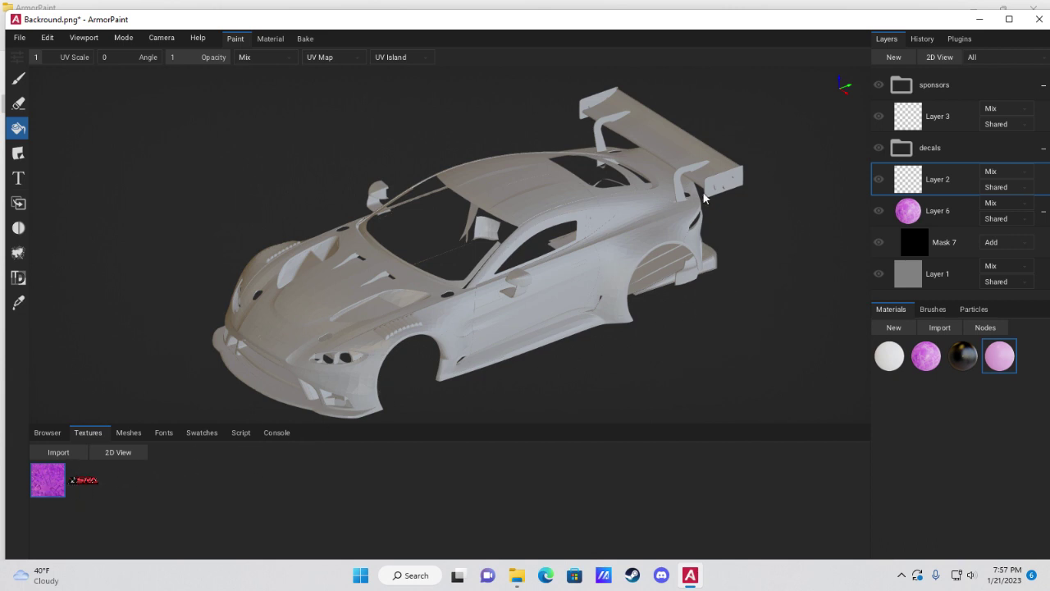
- Select Layer 3 in the sponsors group, create a fifth material and delete its default RGB node
right_drag(497, 290, 563, 286)
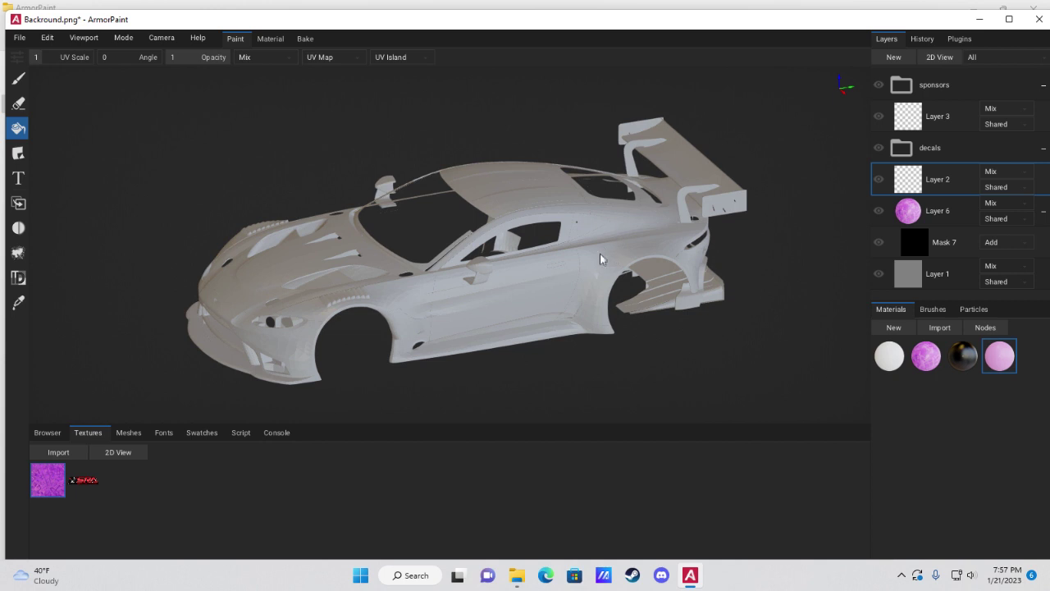
scroll(600, 261, up, 1)
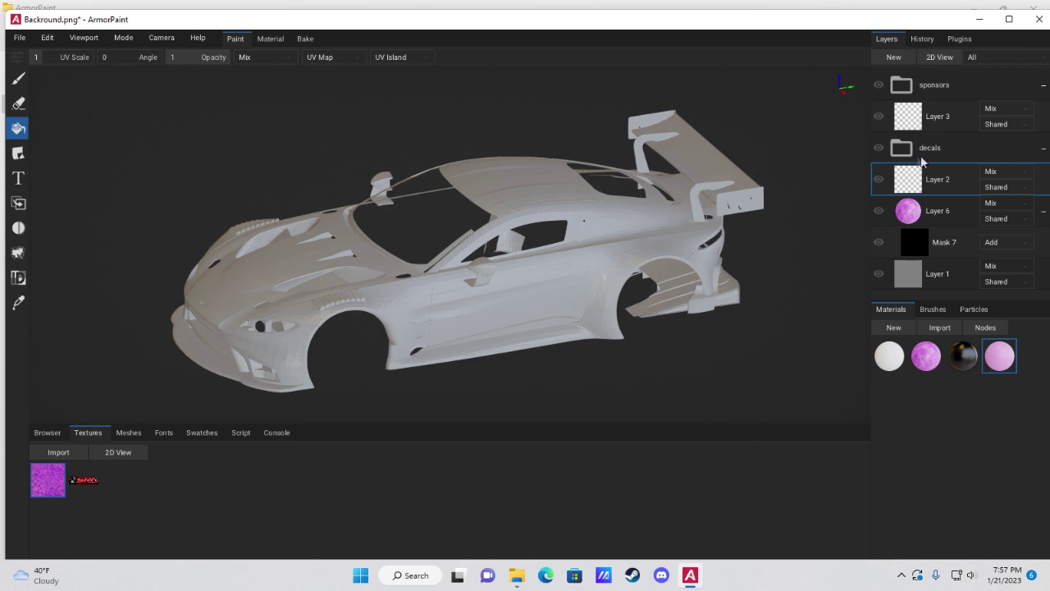
click(917, 122)
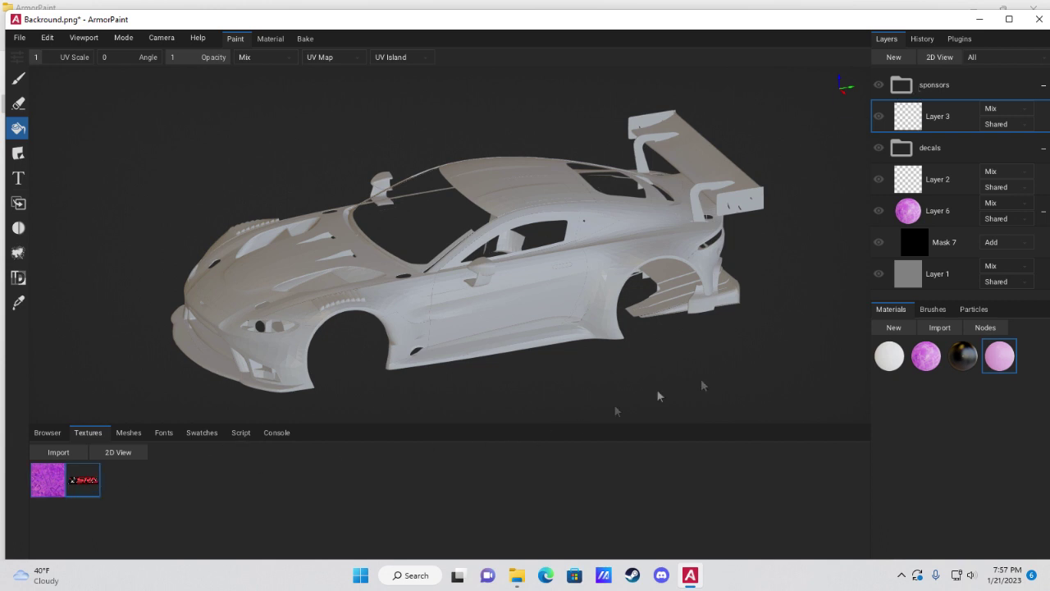
click(887, 328)
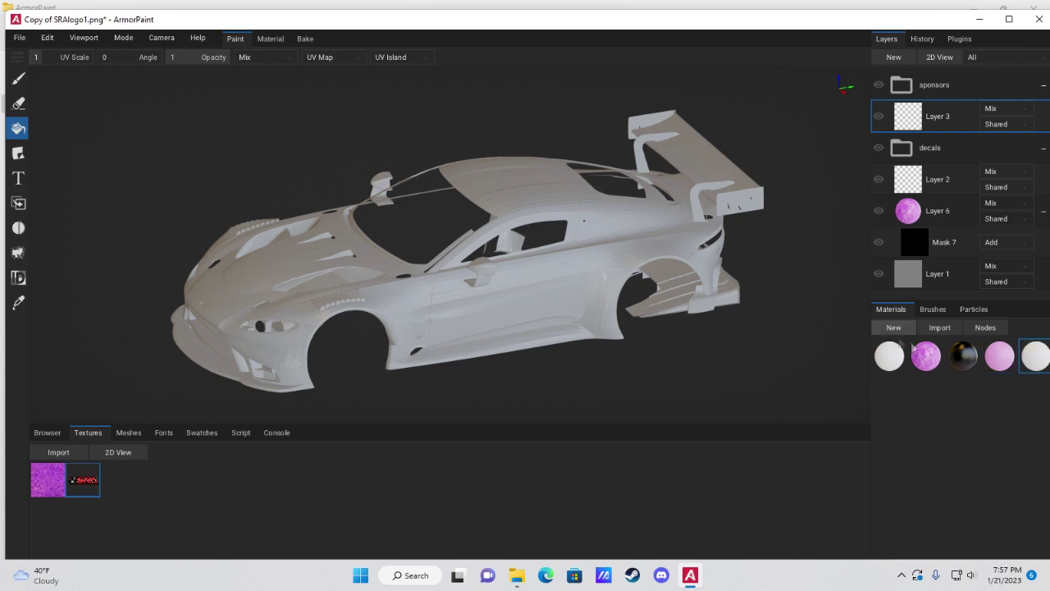
double_click(1035, 362)
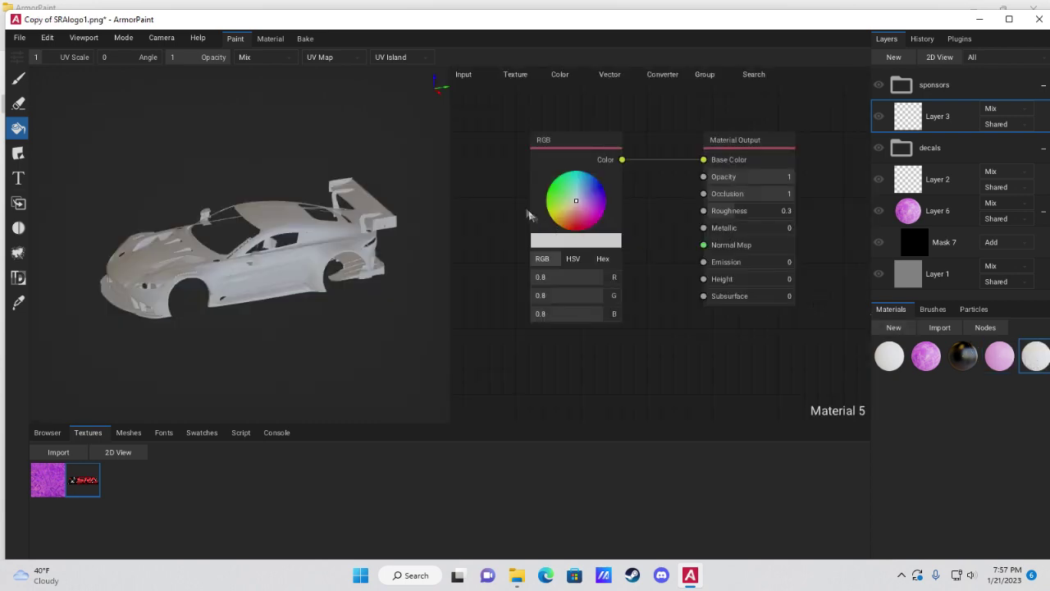
click(561, 142)
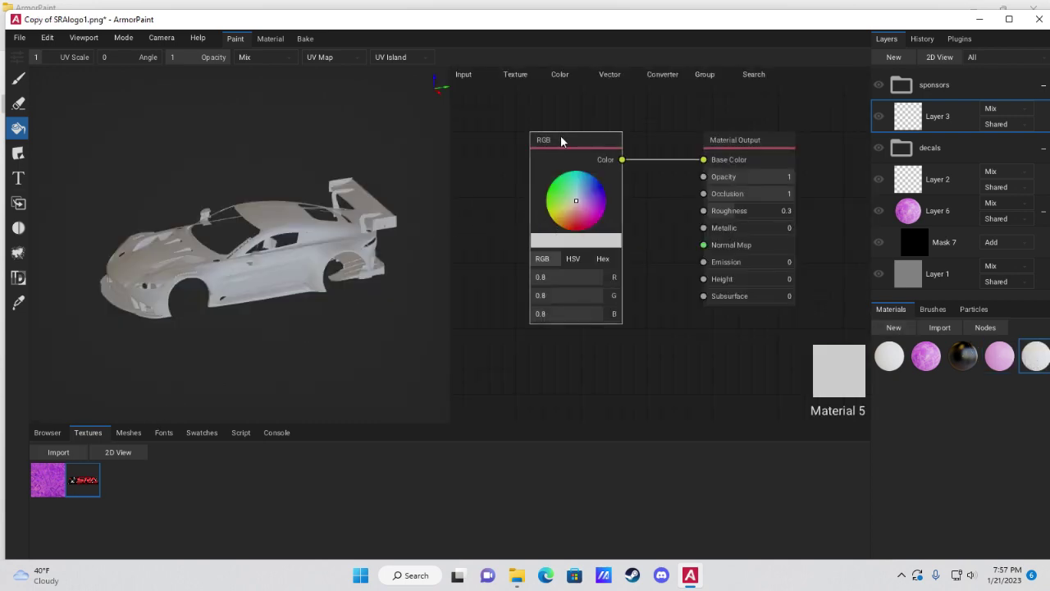
key(Delete)
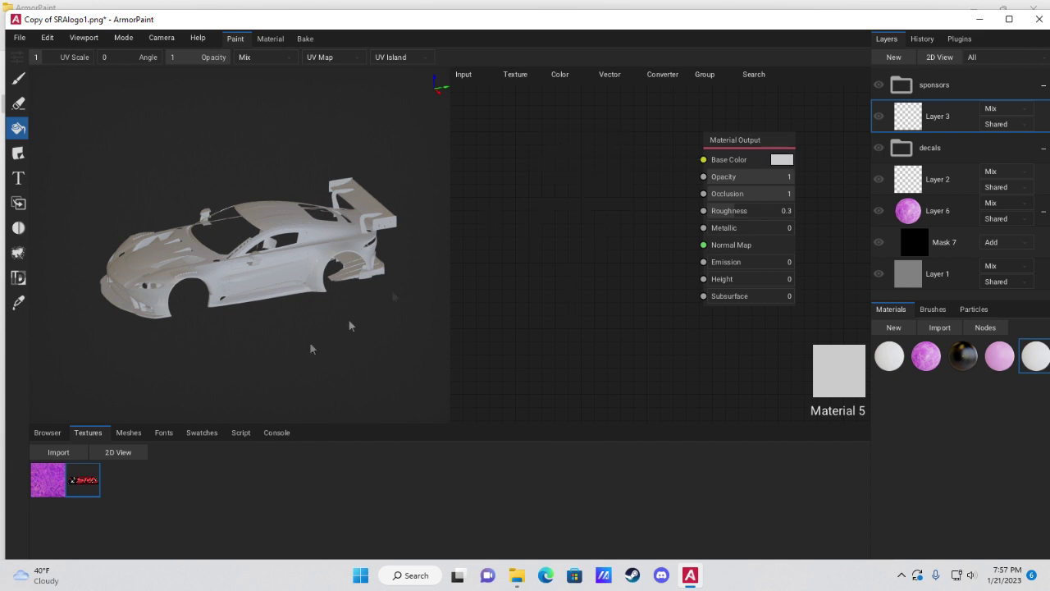
- Add the SRA logo as an image texture node and connect its Color to Base Color and its Alpha to Opacity
drag(84, 481, 542, 144)
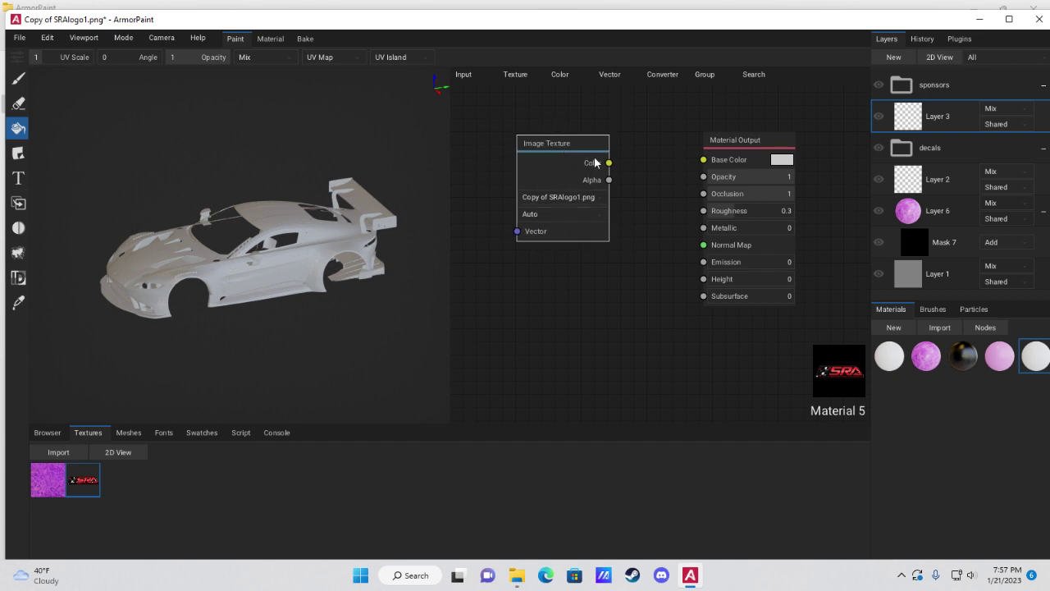
drag(609, 163, 703, 160)
drag(609, 180, 705, 178)
drag(564, 144, 588, 147)
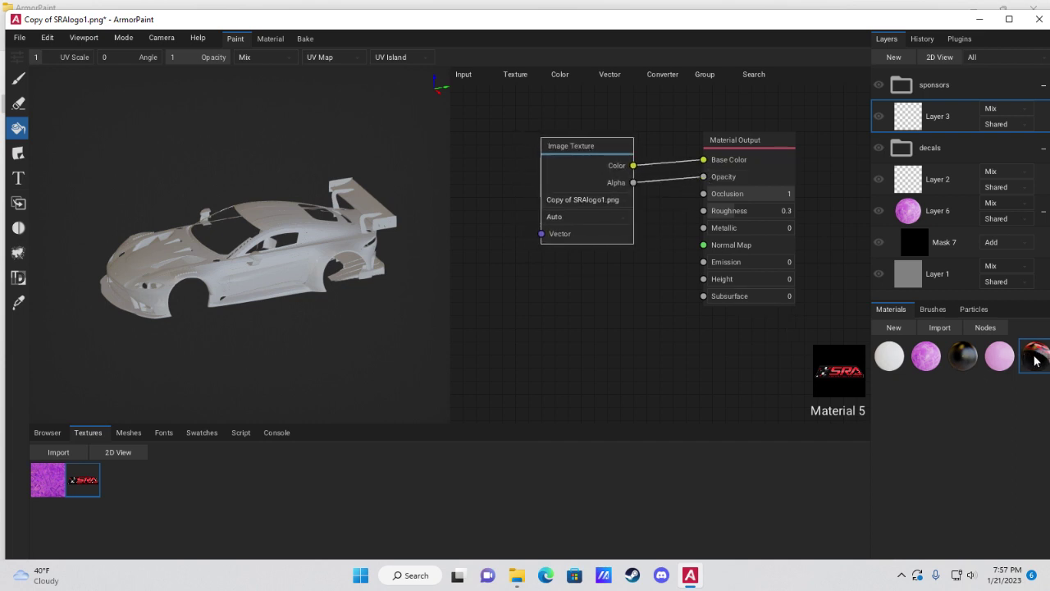
mouse_move(1036, 360)
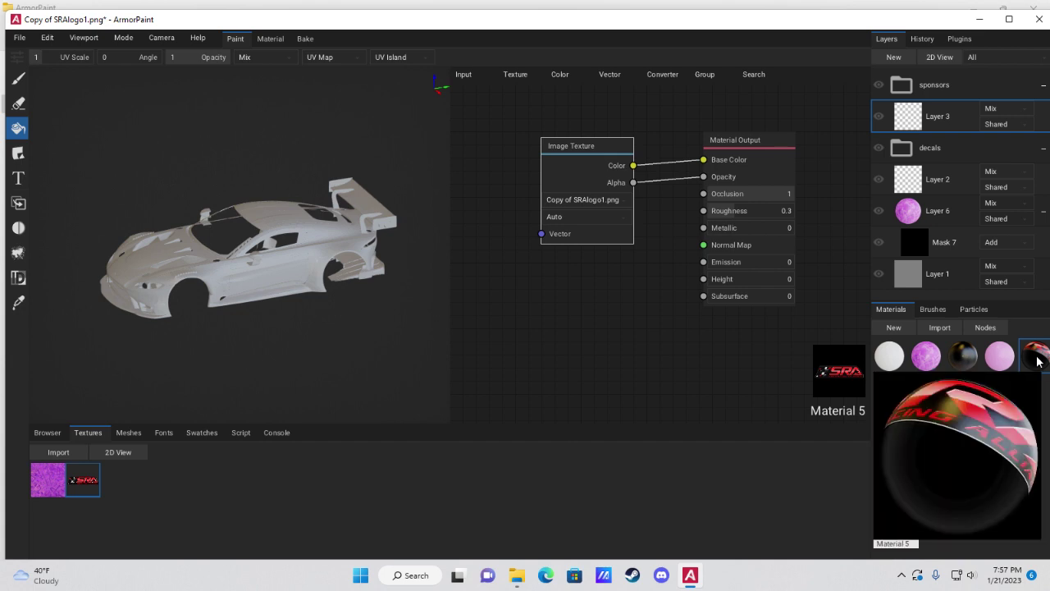
key(Tab)
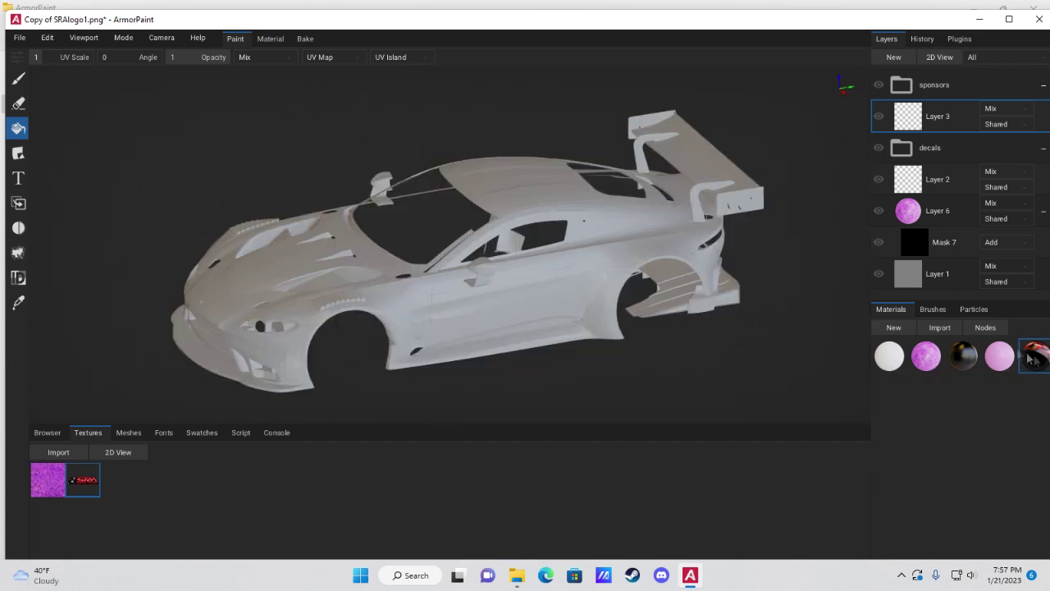
- Stamp the SRA logo on the upper door with the Decal tool from the Left camera view, with Z symmetry enabled
click(20, 154)
right_drag(328, 222, 459, 246)
right_drag(396, 154, 300, 132)
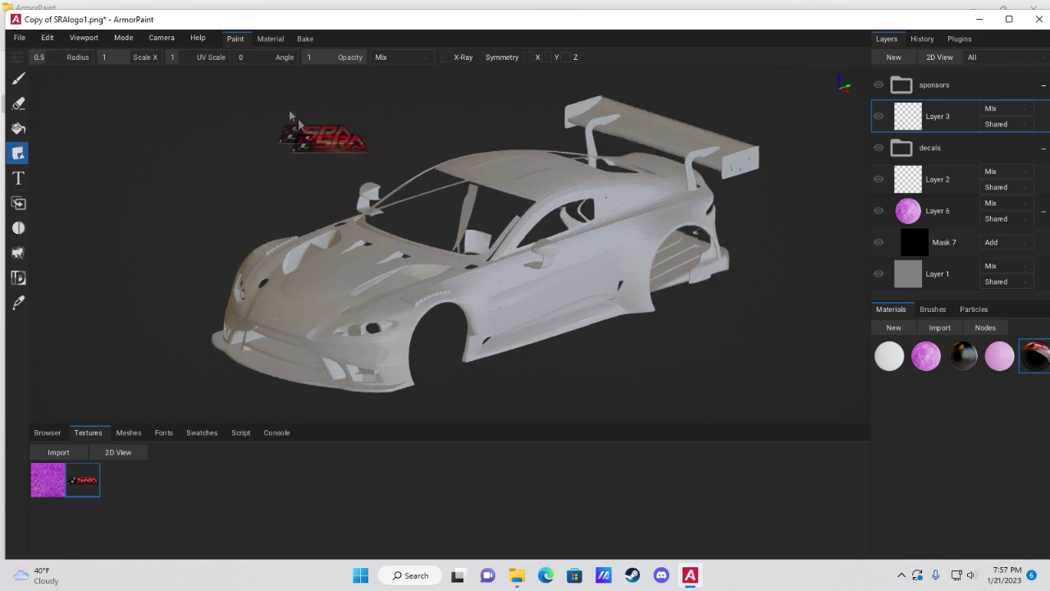
click(158, 39)
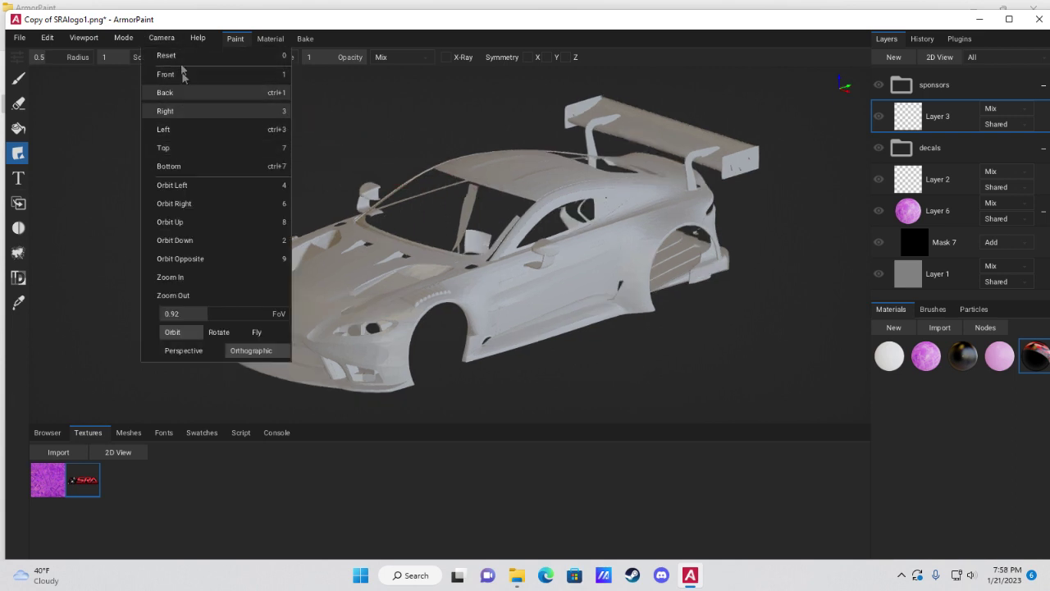
click(198, 134)
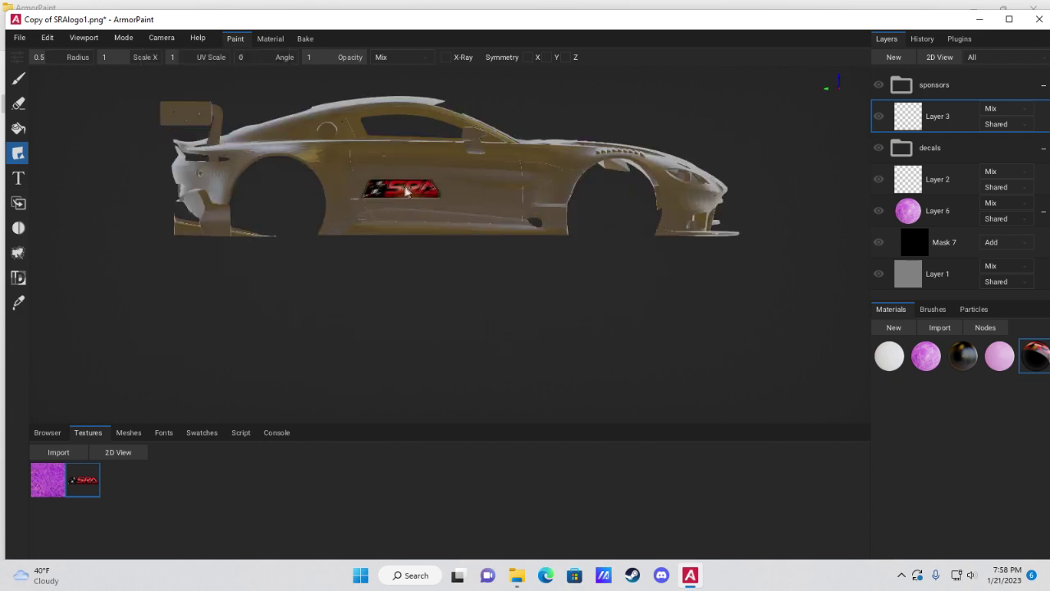
scroll(422, 184, down, 1)
scroll(432, 255, up, 1)
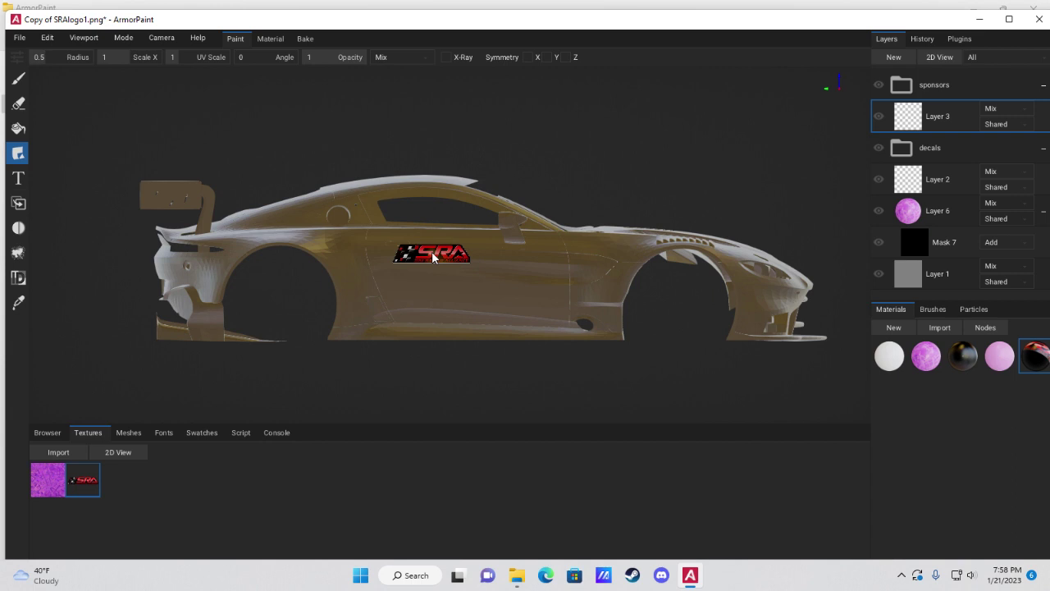
scroll(432, 251, up, 3)
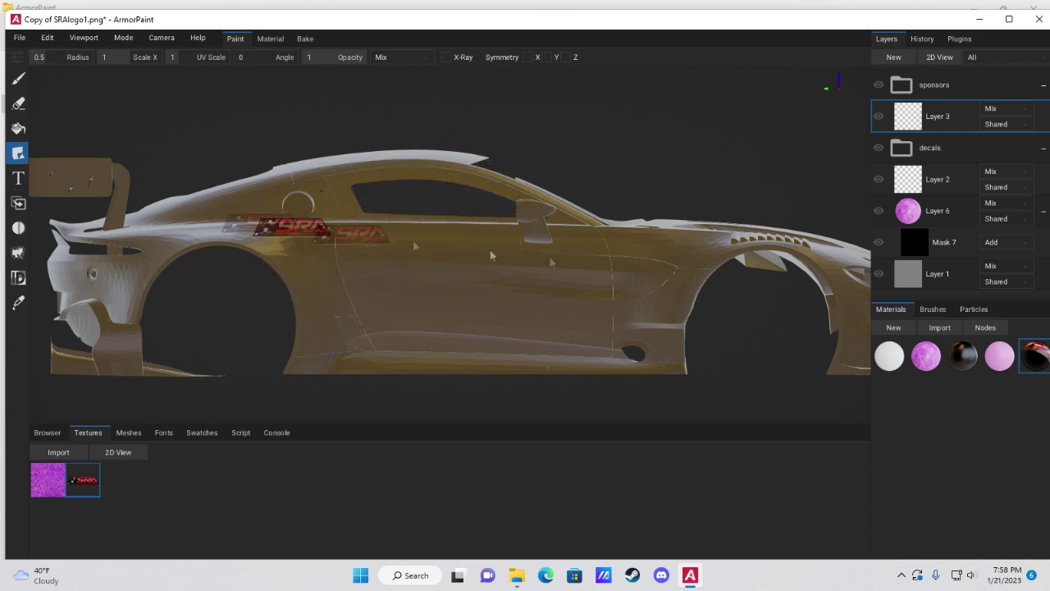
click(566, 58)
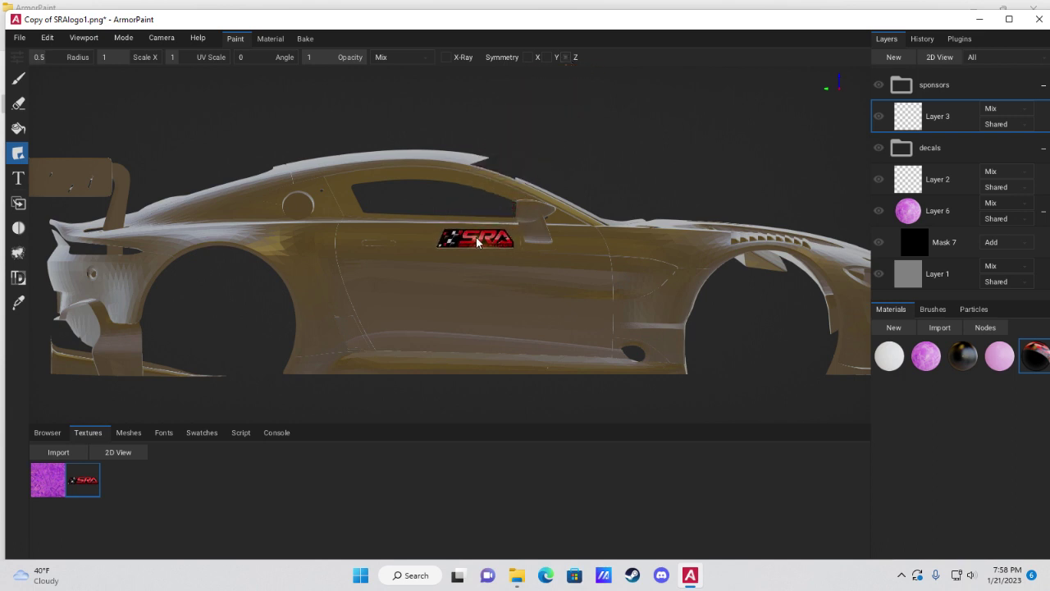
click(475, 237)
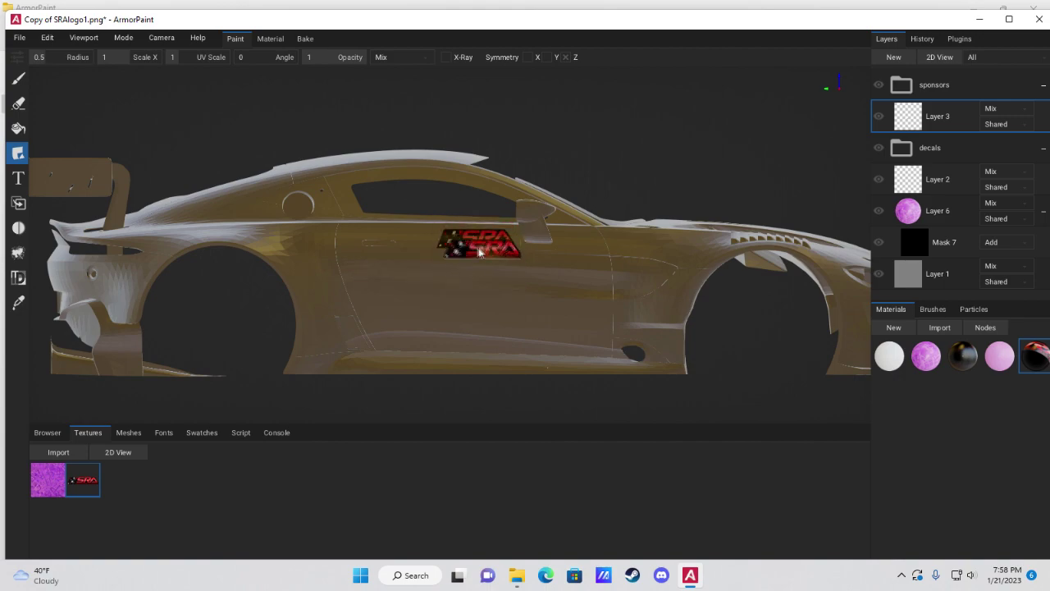
- Switch the symmetry from Z to X and stamp the SRA logo near the side edge of the roof
mouse_move(484, 255)
right_down()
mouse_move(470, 277)
mouse_move(451, 271)
mouse_move(522, 279)
mouse_move(493, 277)
mouse_move(573, 324)
mouse_move(571, 359)
right_up()
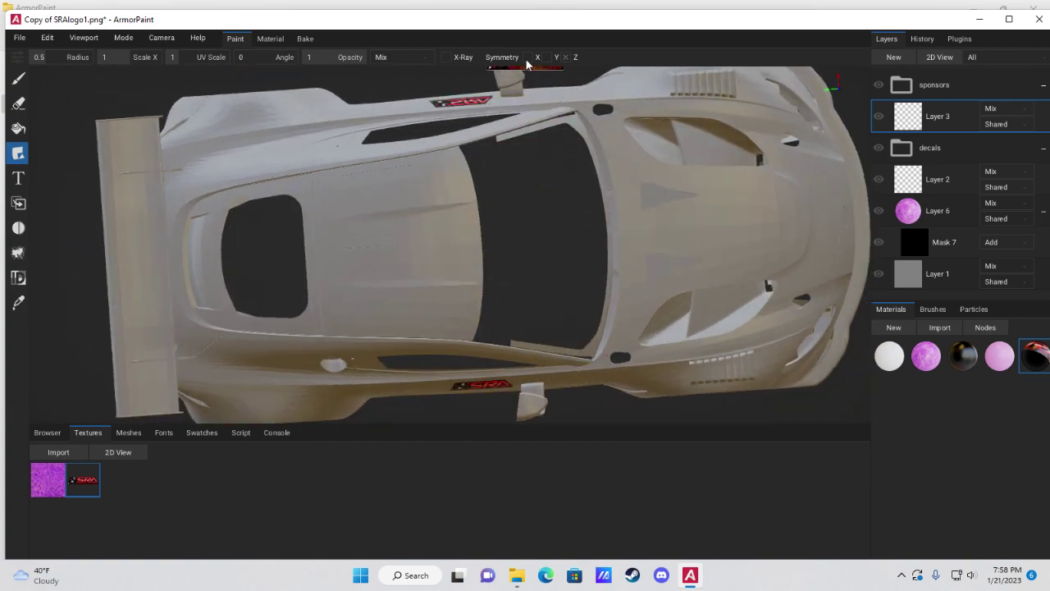
right_drag(443, 234, 402, 309)
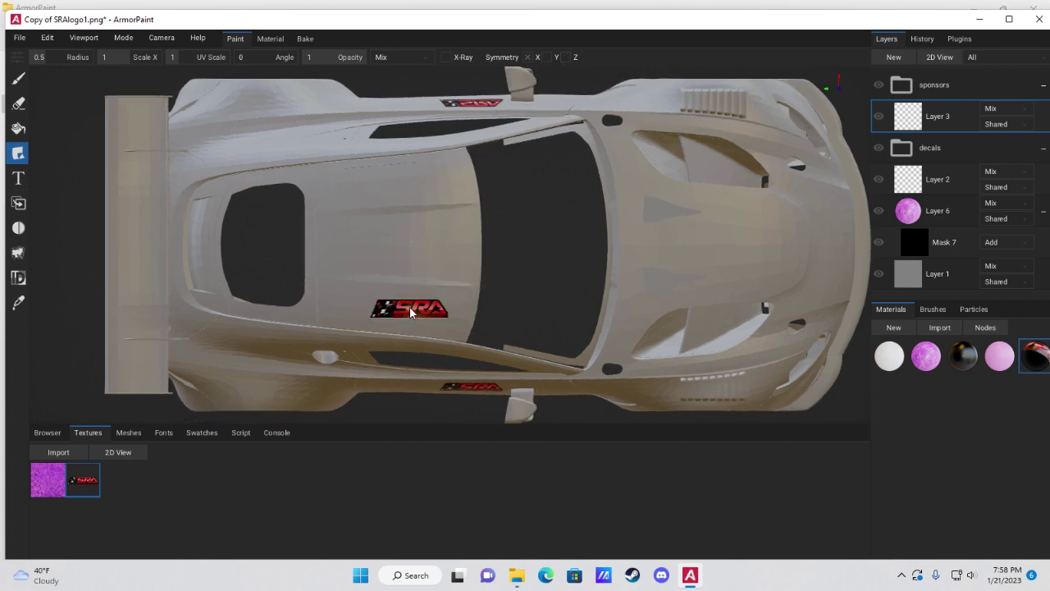
click(405, 308)
mouse_move(500, 311)
right_down()
mouse_move(362, 253)
mouse_move(608, 233)
mouse_move(466, 300)
mouse_move(492, 271)
mouse_move(502, 282)
mouse_move(394, 238)
mouse_move(417, 279)
mouse_move(545, 176)
mouse_move(511, 228)
mouse_move(509, 279)
mouse_move(480, 265)
mouse_move(570, 229)
mouse_move(545, 302)
mouse_move(485, 257)
mouse_move(460, 272)
mouse_move(651, 267)
mouse_move(661, 295)
mouse_move(435, 238)
mouse_move(480, 273)
mouse_move(575, 313)
right_up()
click(471, 259)
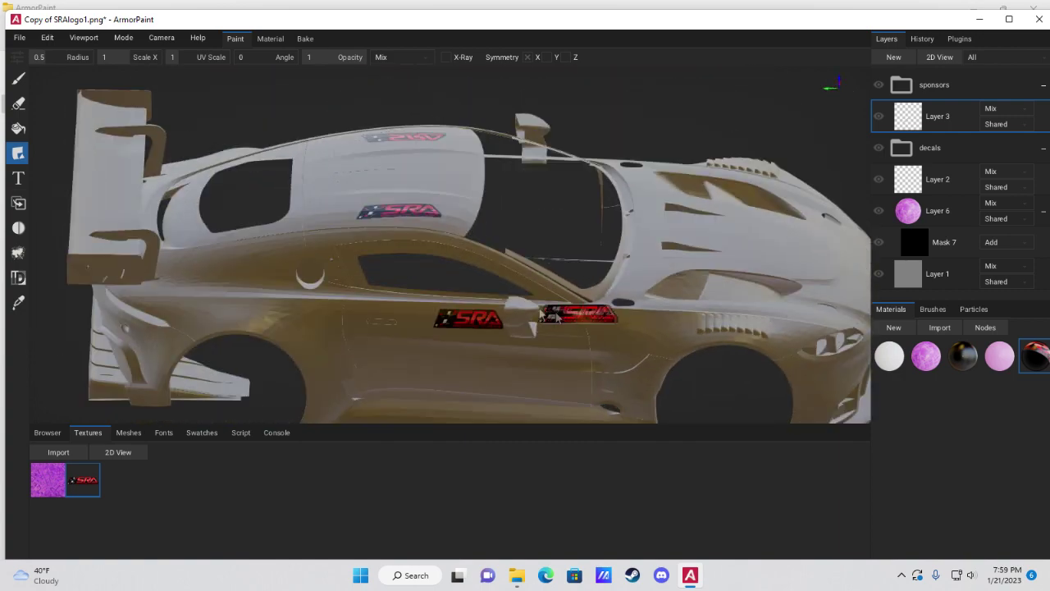
right_drag(476, 293, 352, 213)
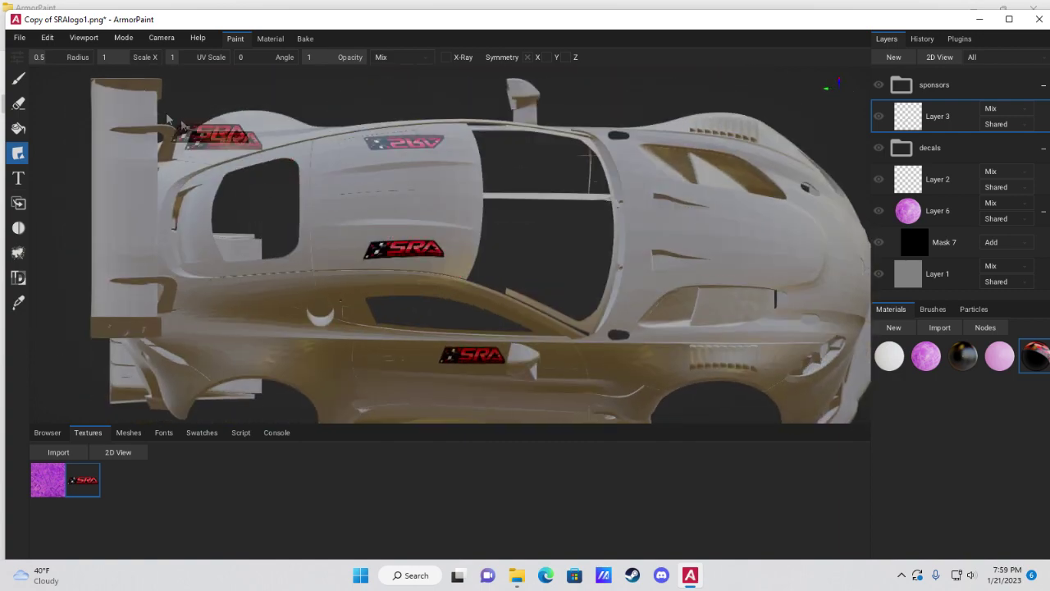
- Try decal radius values of 0.92, 0.17 and 5 to compare the logo's size over the car
click(50, 60)
drag(64, 58, 53, 58)
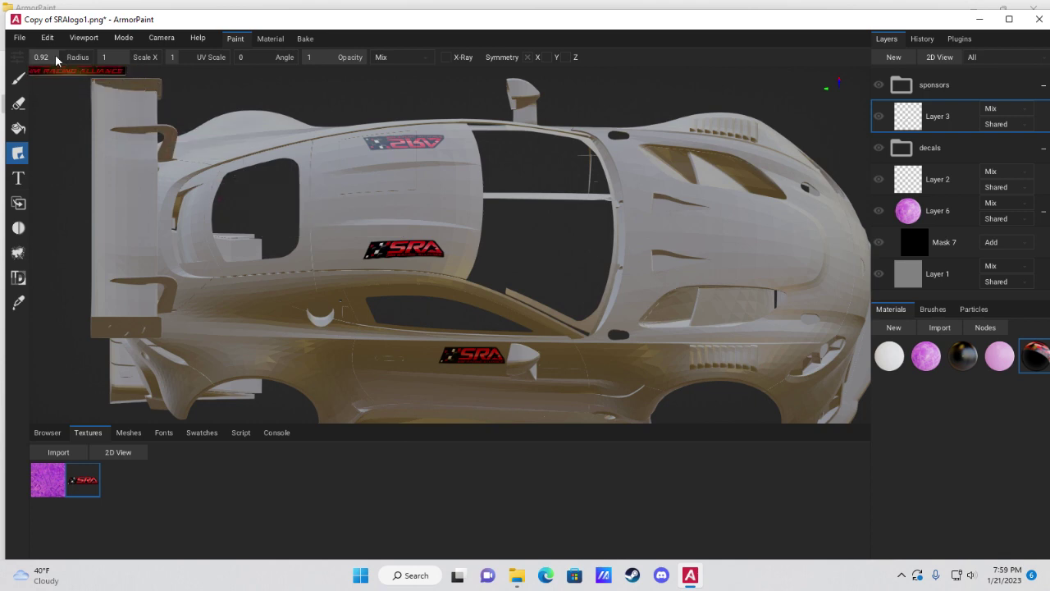
drag(59, 58, 29, 64)
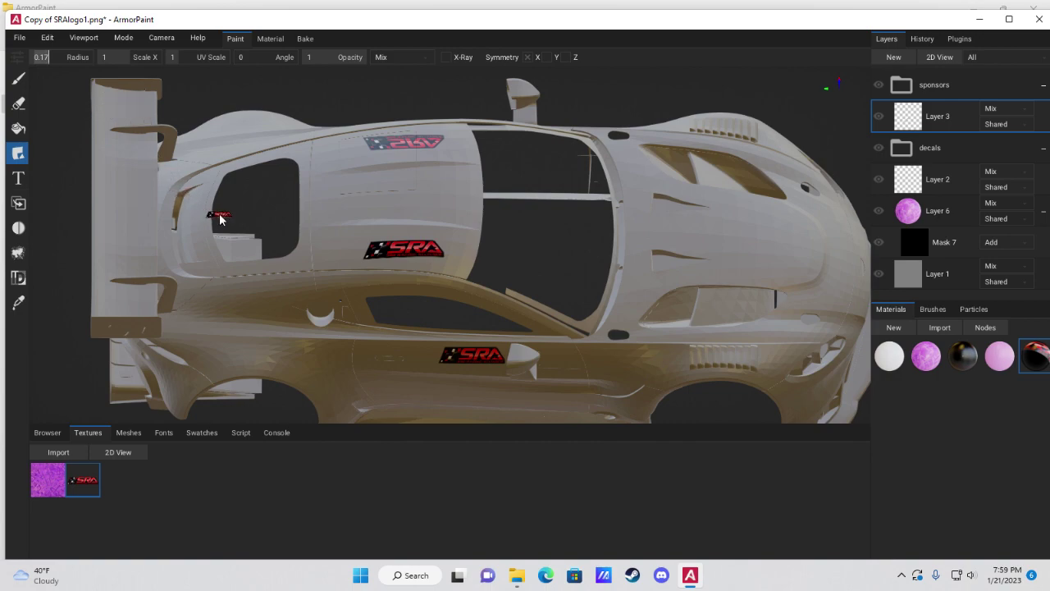
key(bracketright)
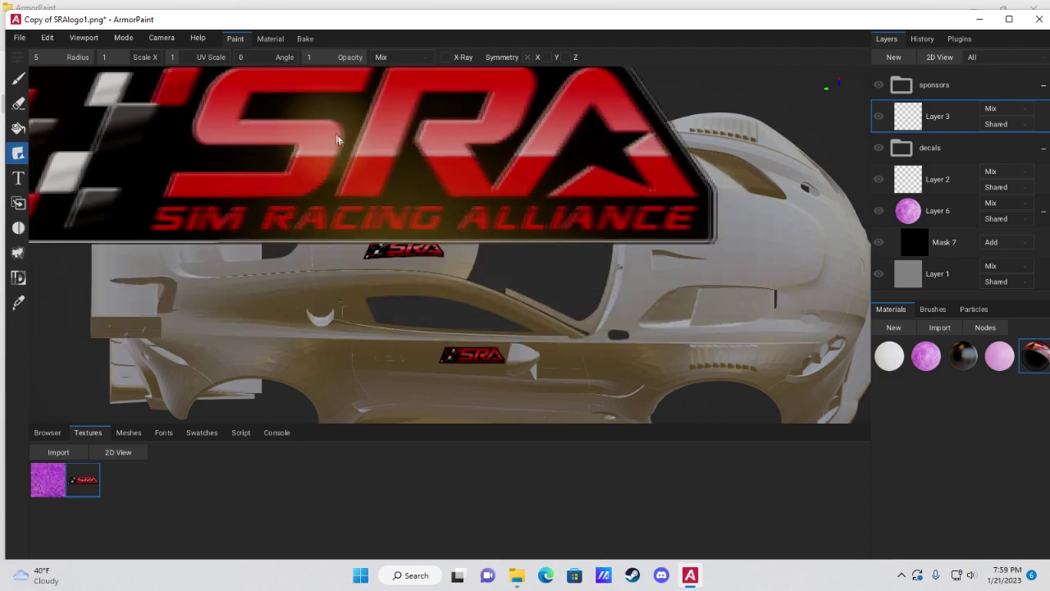
mouse_move(396, 217)
right_down()
mouse_move(488, 265)
mouse_move(465, 176)
mouse_move(483, 174)
mouse_move(506, 235)
mouse_move(420, 222)
right_up()
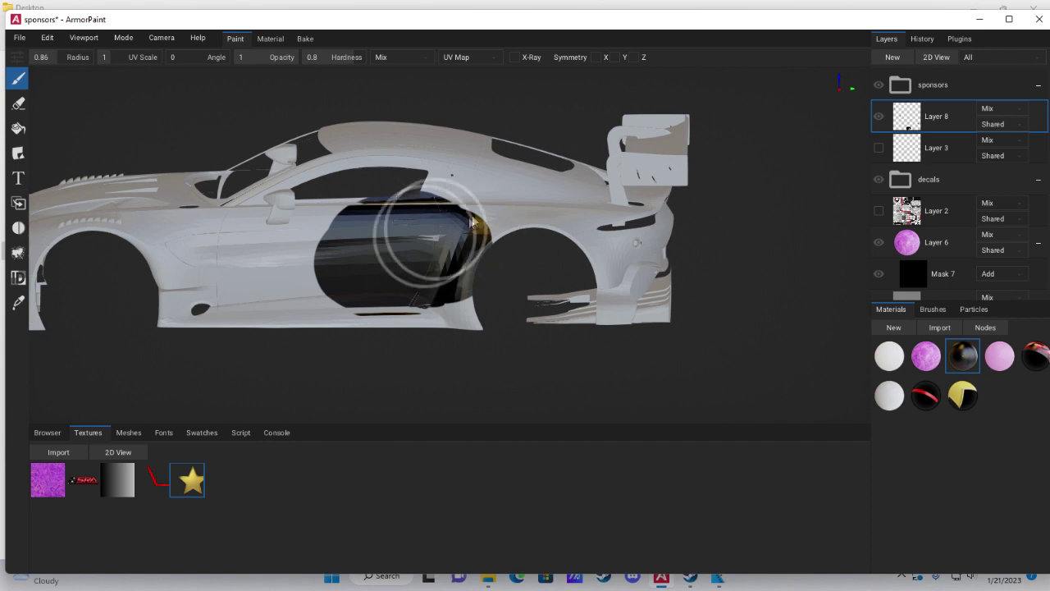
- Erase most of the black paint on the car's door on Layer 8 with the Eraser at radius 0.86
click(16, 107)
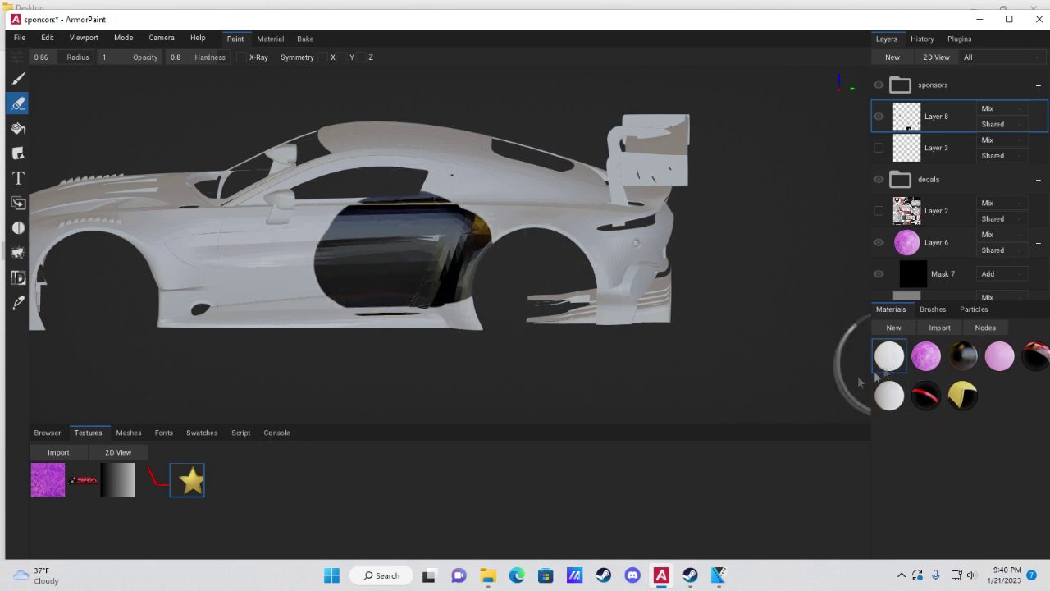
mouse_move(445, 200)
mouse_down()
mouse_move(428, 247)
mouse_move(398, 238)
mouse_up()
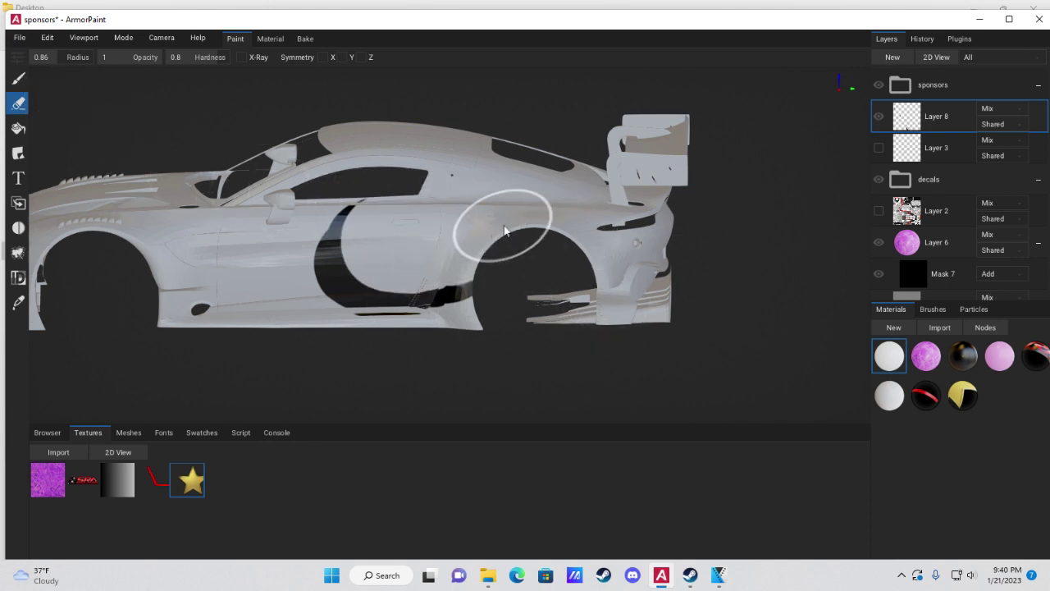
key(alt+z)
click(525, 164)
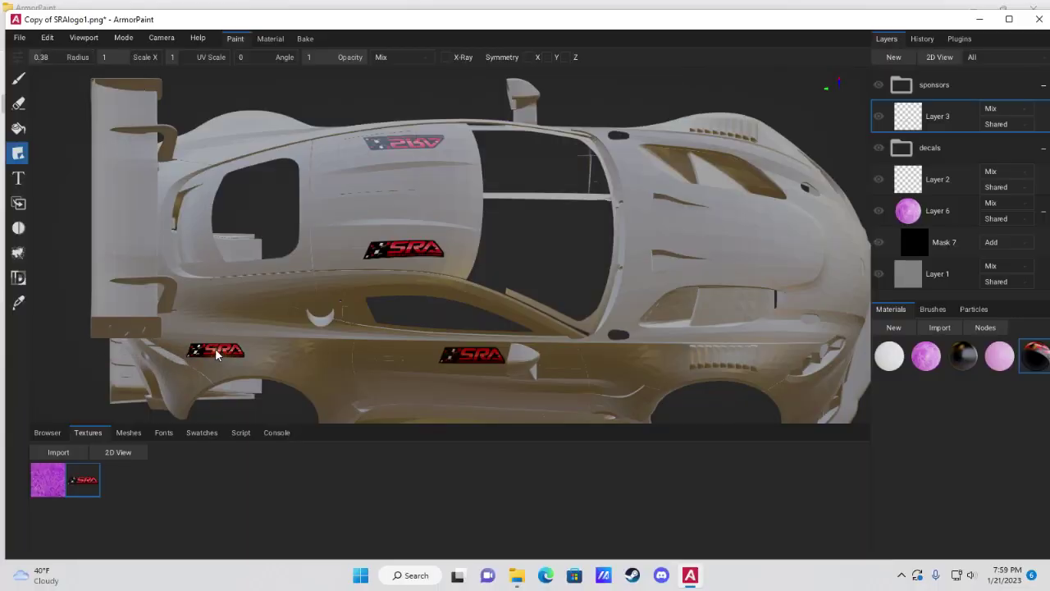
- Import the gradient_test image from the Vantage GT3 Armor Paint folder as a texture
click(67, 454)
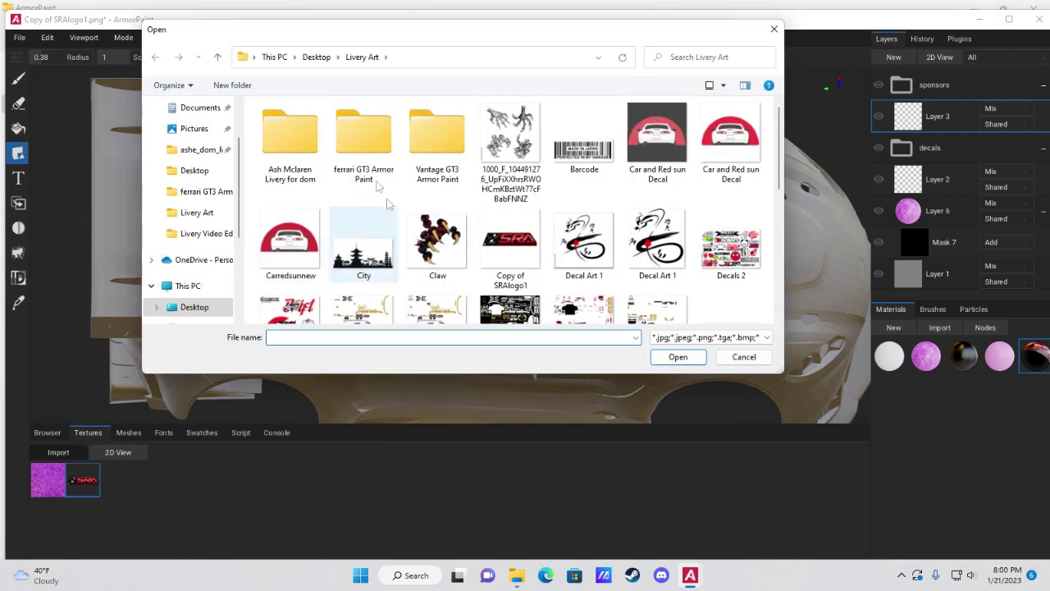
scroll(184, 209, up, 2)
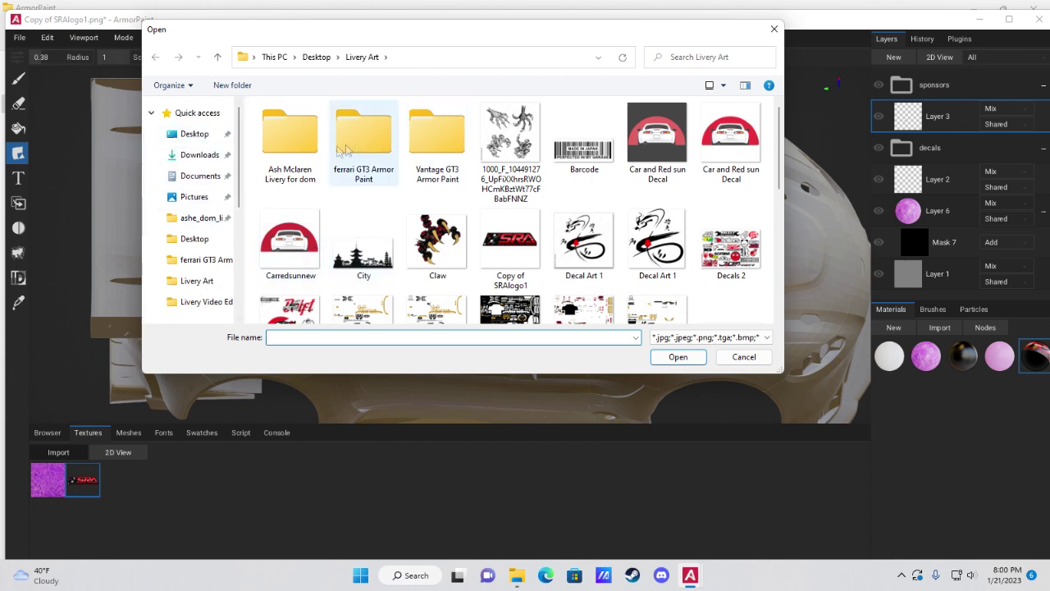
double_click(438, 146)
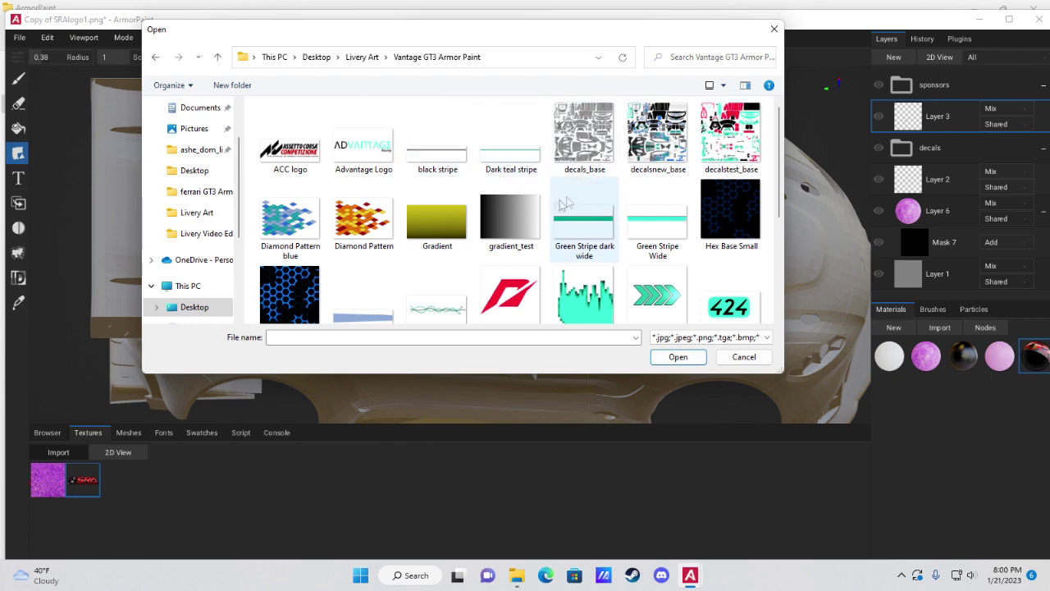
click(507, 215)
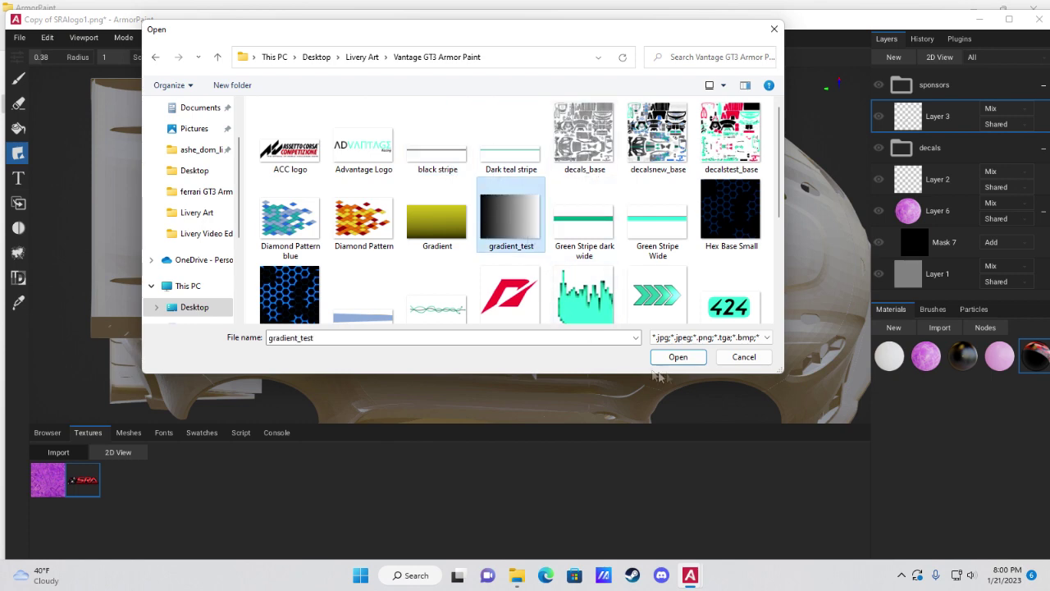
click(678, 357)
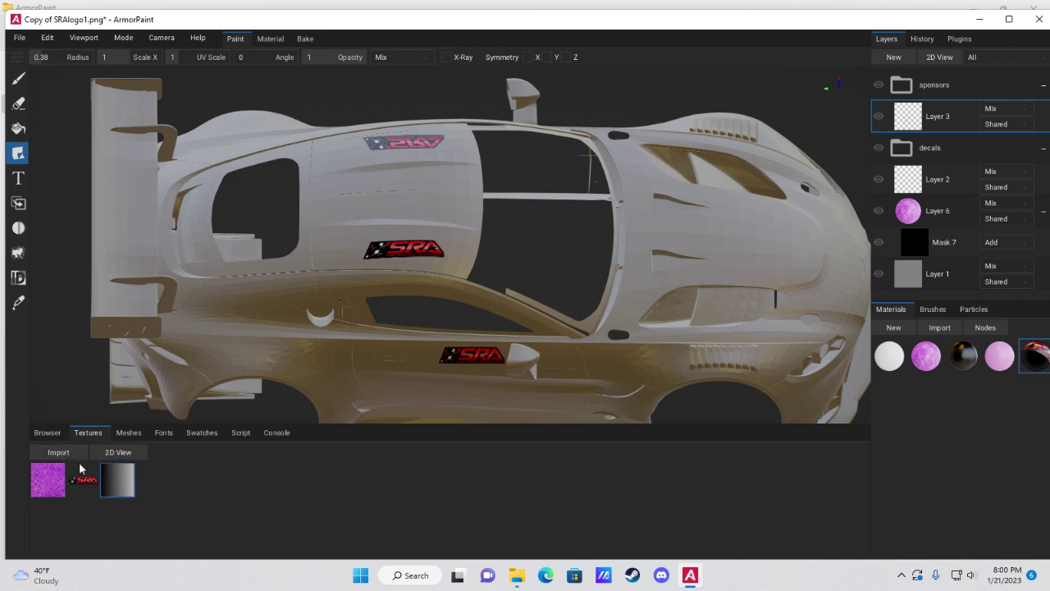
- Create a material whose RGB node is replaced by a gradient_test.png Image Texture, linking Color to Base Color and Alpha to Opacity
click(897, 330)
double_click(889, 396)
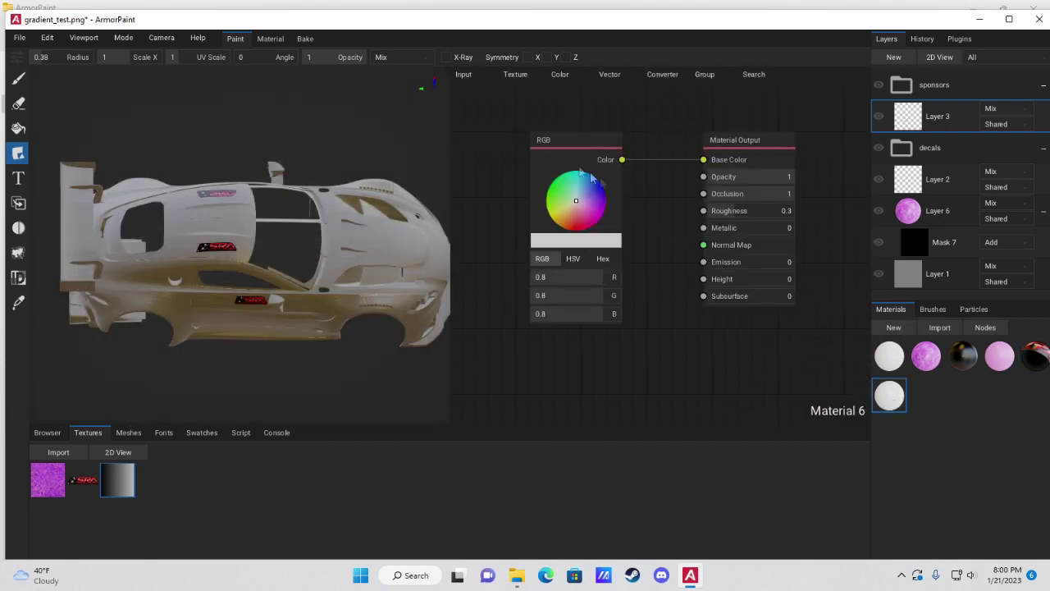
key(Delete)
drag(131, 484, 534, 135)
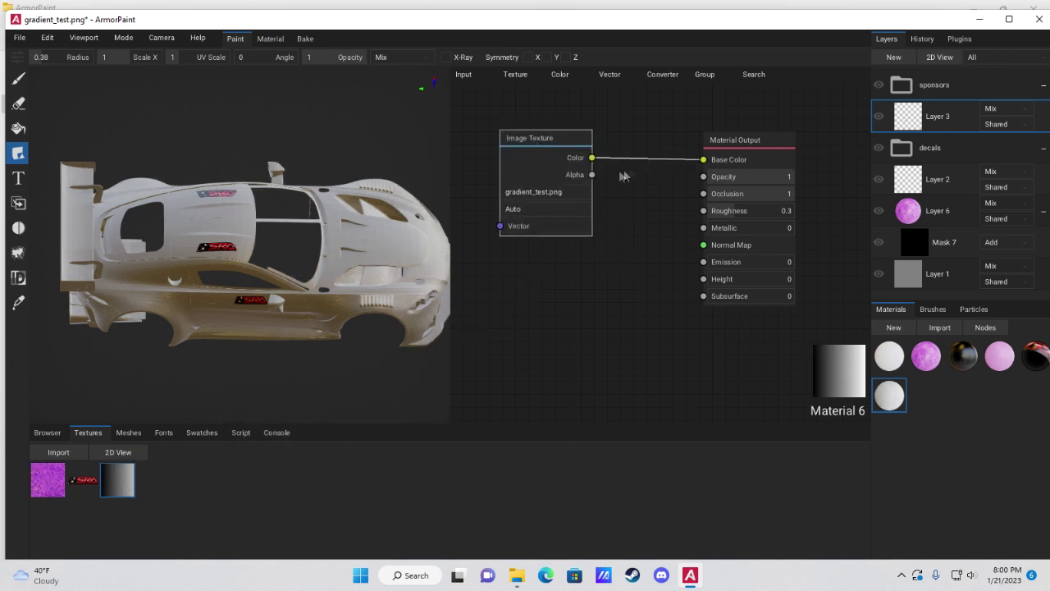
drag(700, 179, 702, 177)
key(Tab)
- Set the Top camera view, turn the car so its length runs horizontally, and select Layer 2 in the decals group
scroll(534, 275, down, 3)
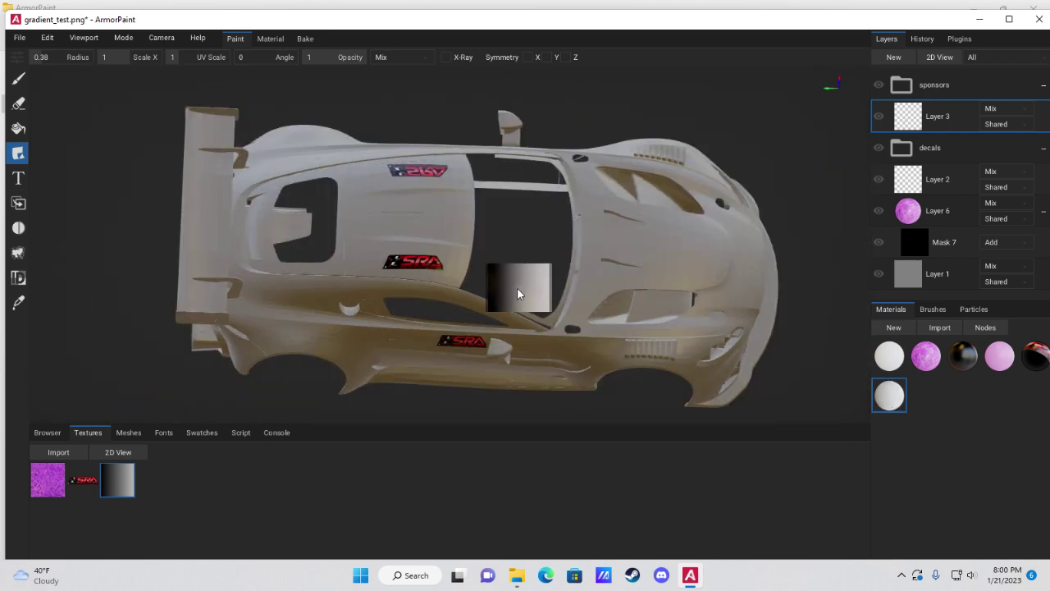
right_drag(484, 254, 494, 283)
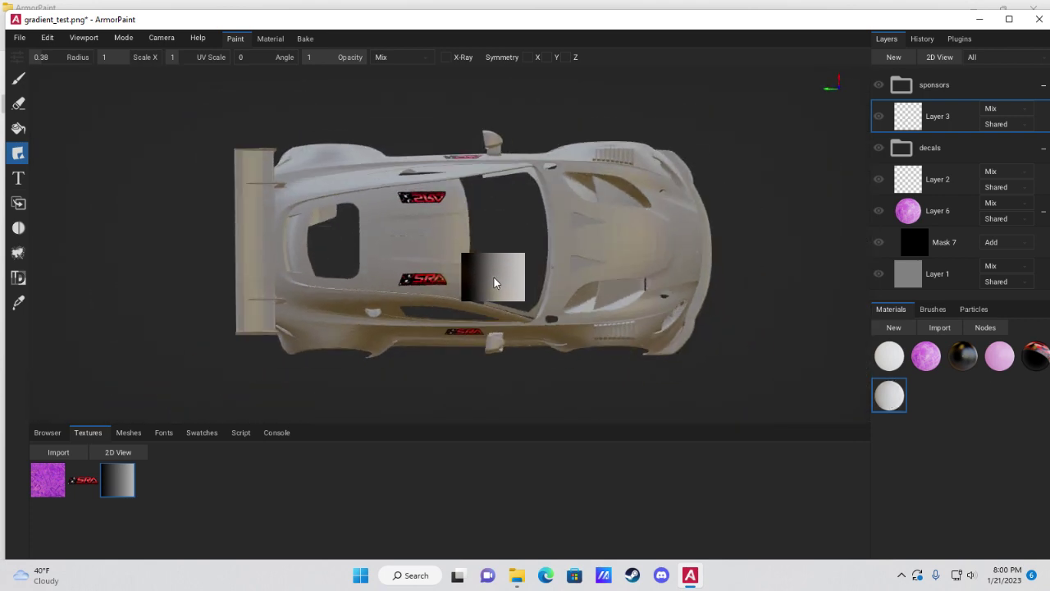
right_drag(386, 231, 344, 188)
click(161, 37)
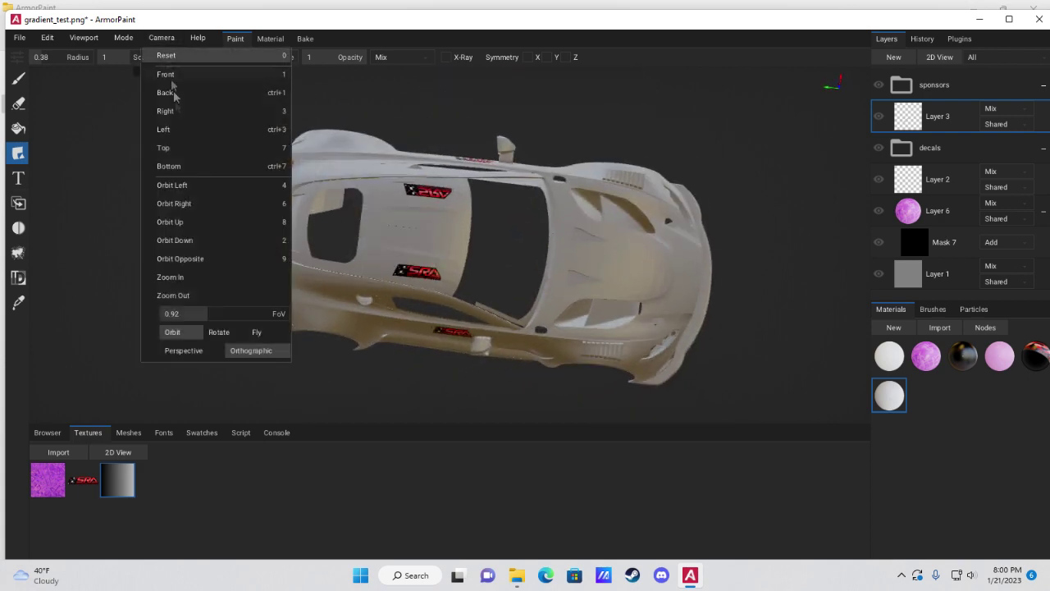
click(178, 146)
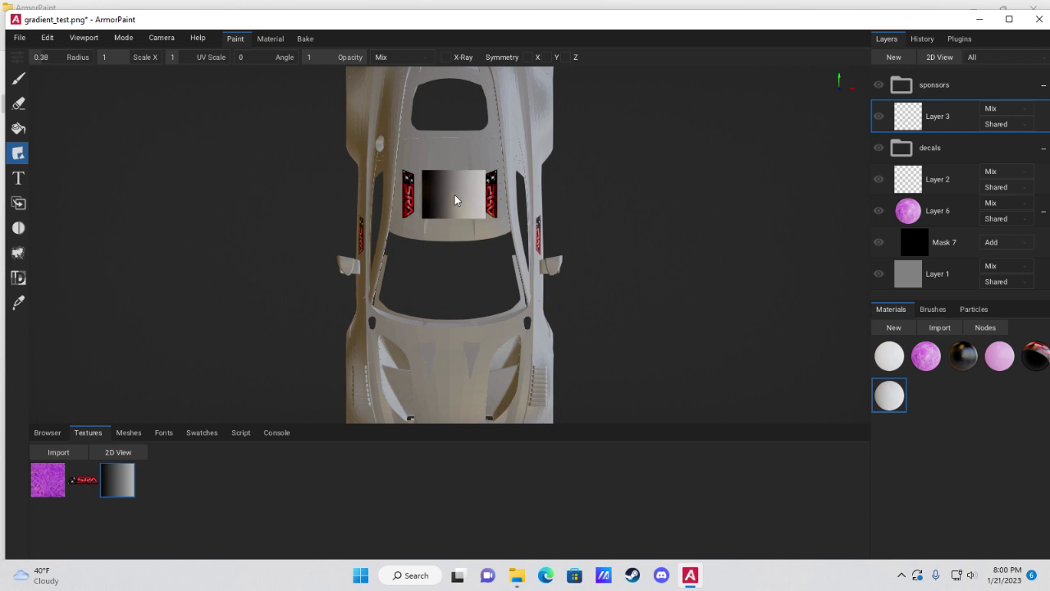
right_drag(454, 194, 440, 235)
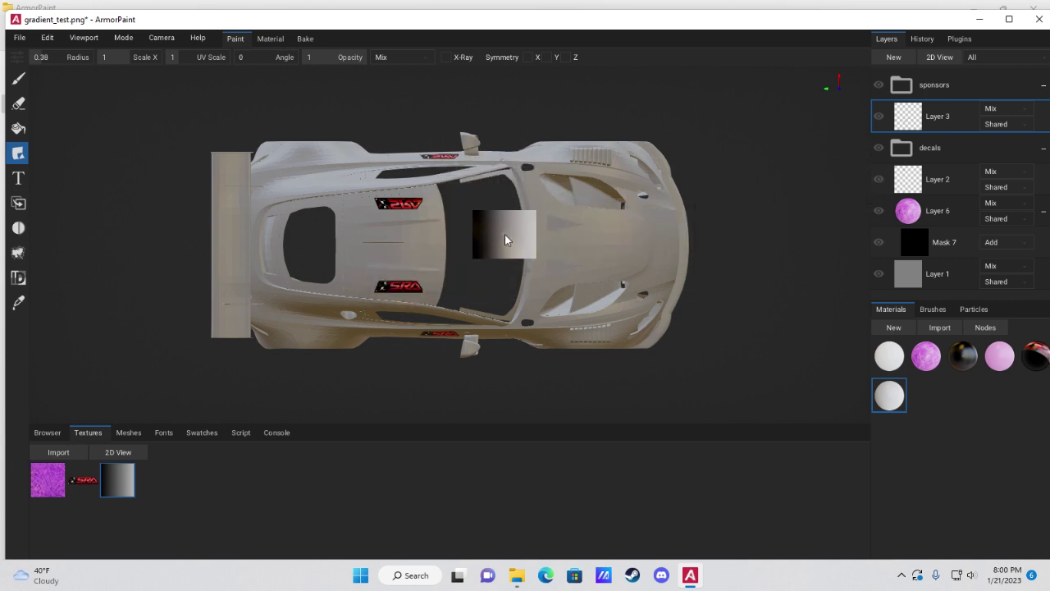
click(907, 186)
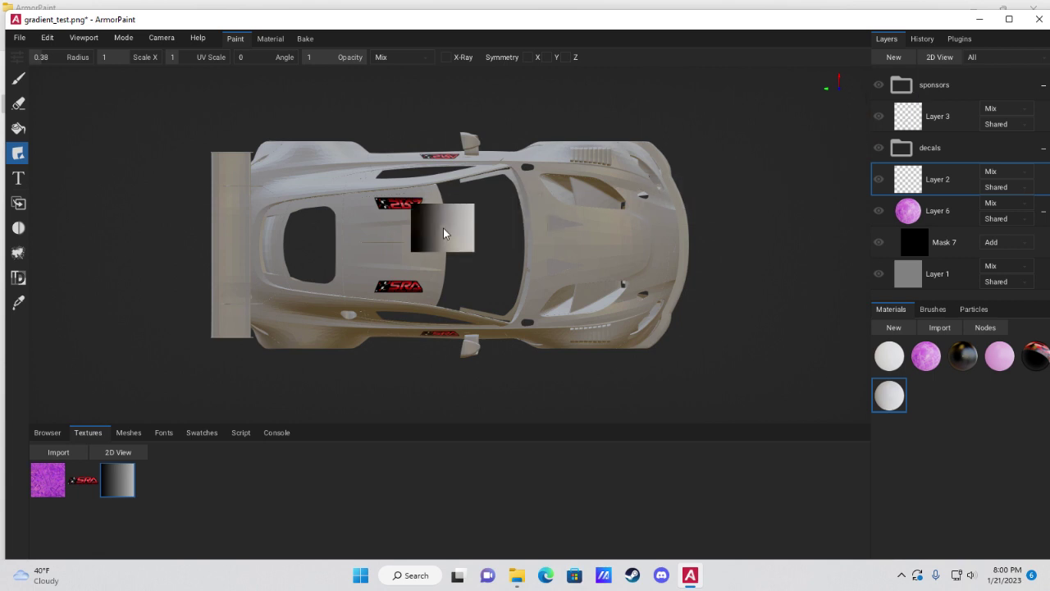
- Stamp the gradient over the whole car on Layer 2 with a Decal radius of 3 and X-Ray enabled
drag(49, 57, 97, 64)
scroll(442, 249, down, 1)
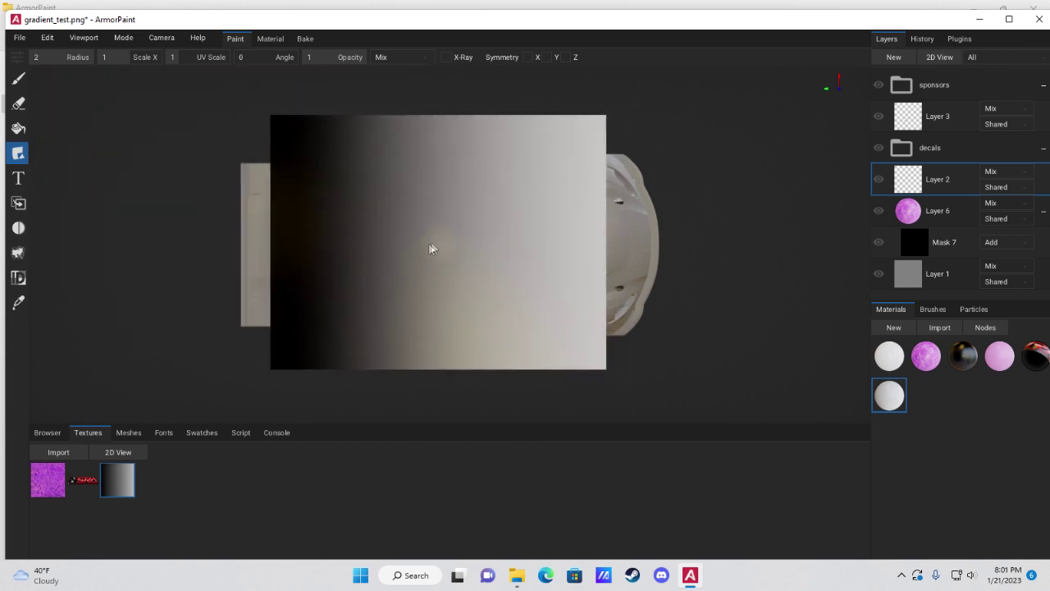
key(BackSpace)
text(0.31)
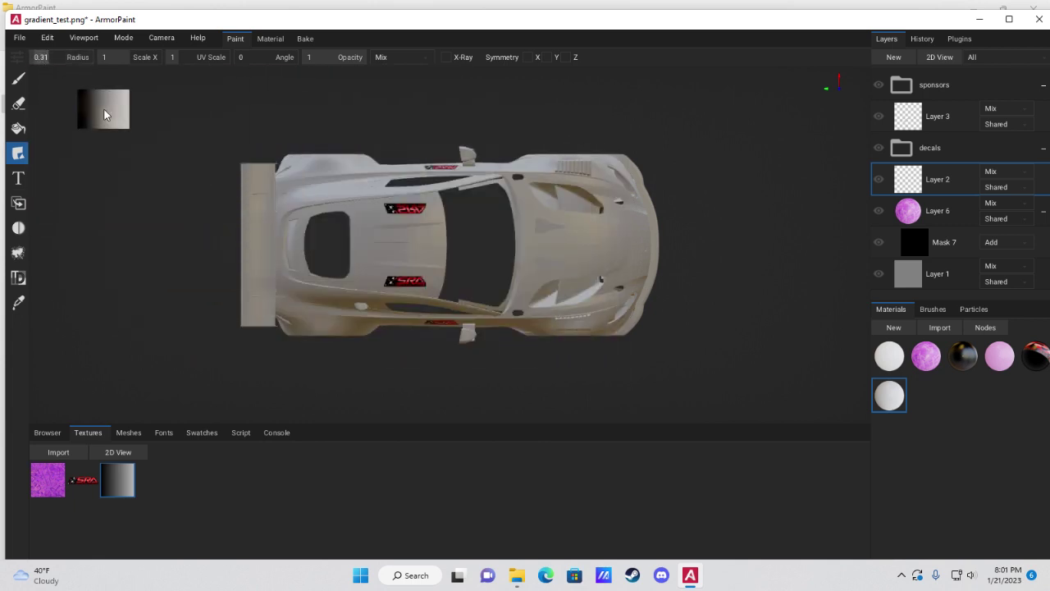
key(BackSpace)
key(BackSpace)
key(BackSpace)
key(BackSpace)
text(3)
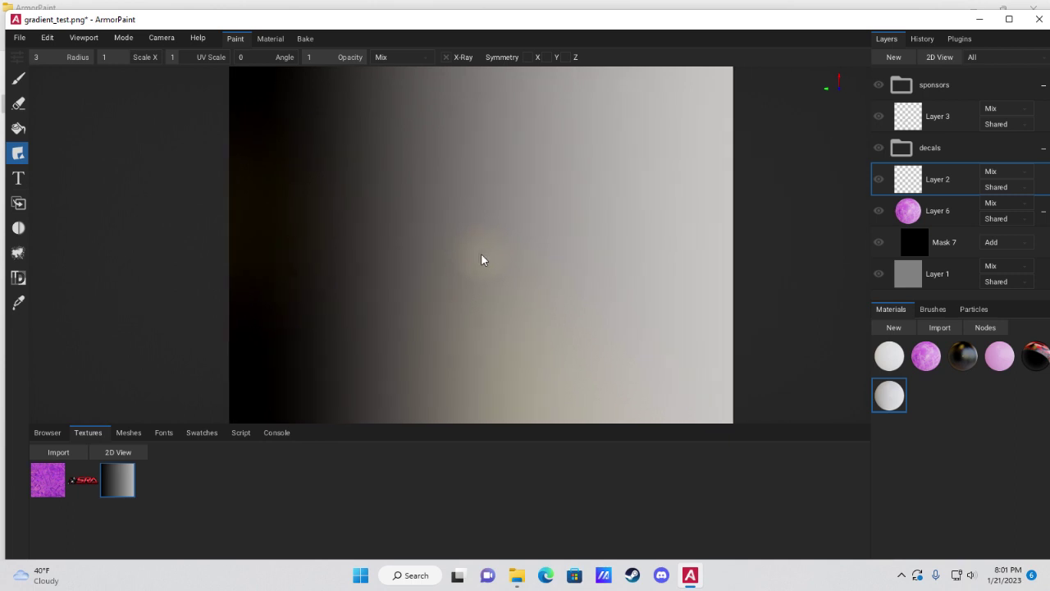
click(481, 259)
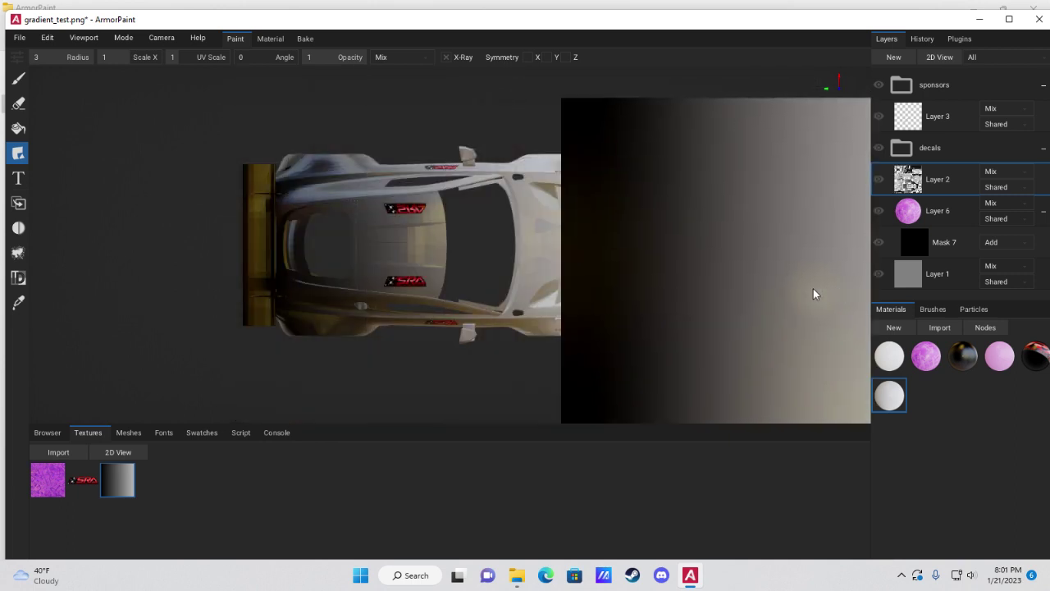
- Activate the Brush tool and examine how the gradient runs along the car's side
click(19, 77)
right_drag(449, 235, 537, 177)
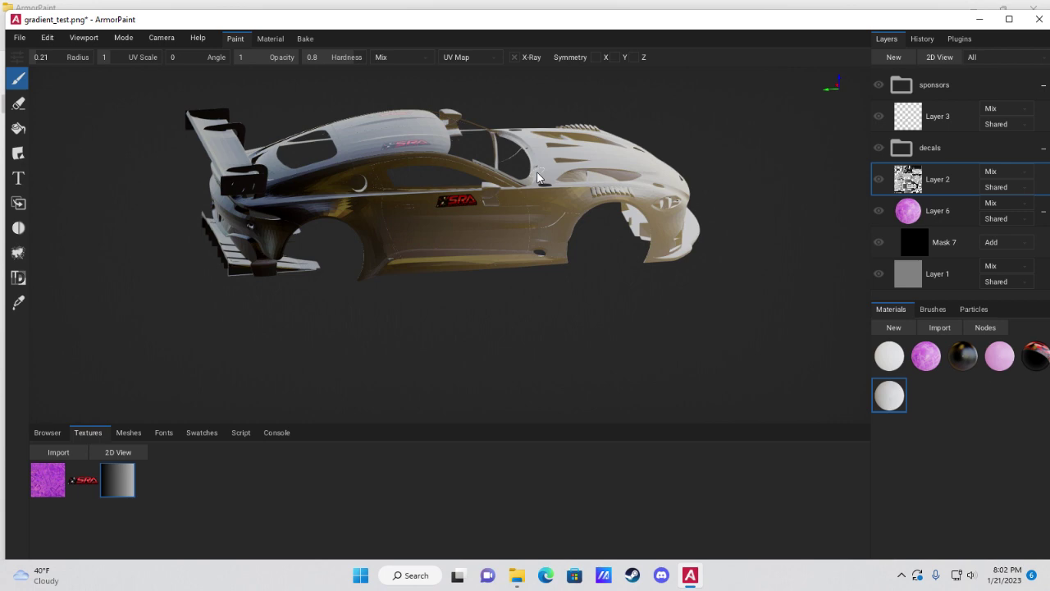
right_drag(487, 180, 464, 223)
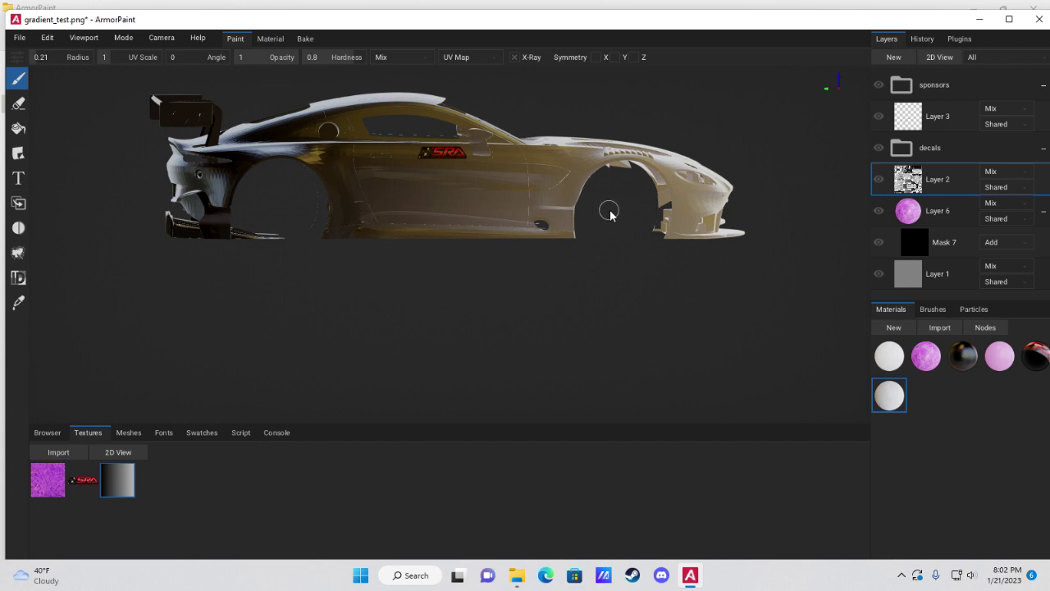
right_drag(558, 211, 271, 73)
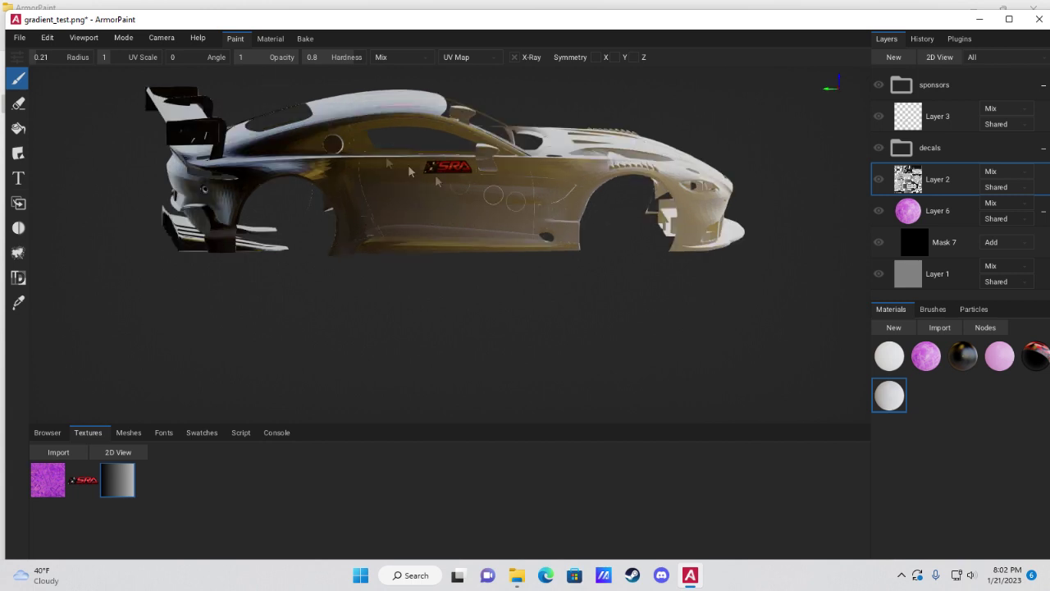
- Capture a rectangular screenshot of the car's side between the wheel arches with the Snipping Tool, from the Left camera view
click(176, 39)
click(182, 132)
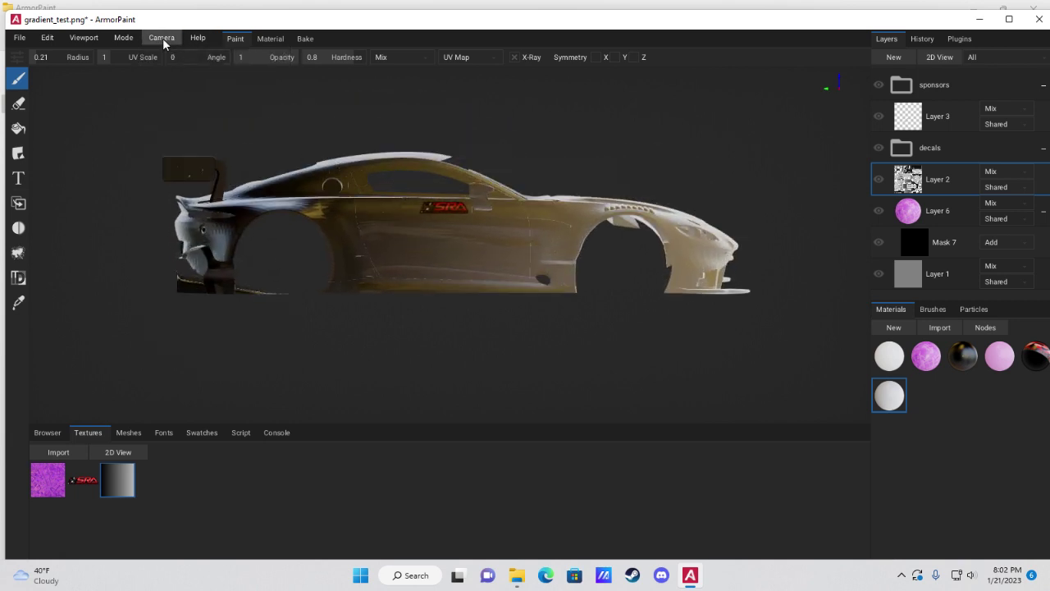
scroll(399, 223, up, 5)
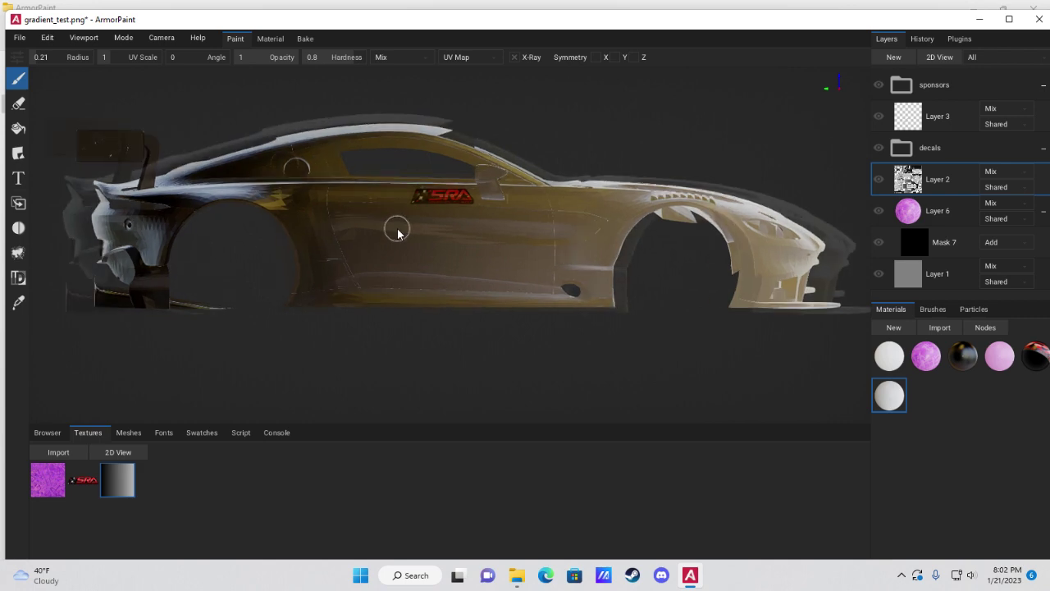
click(361, 576)
text(sni)
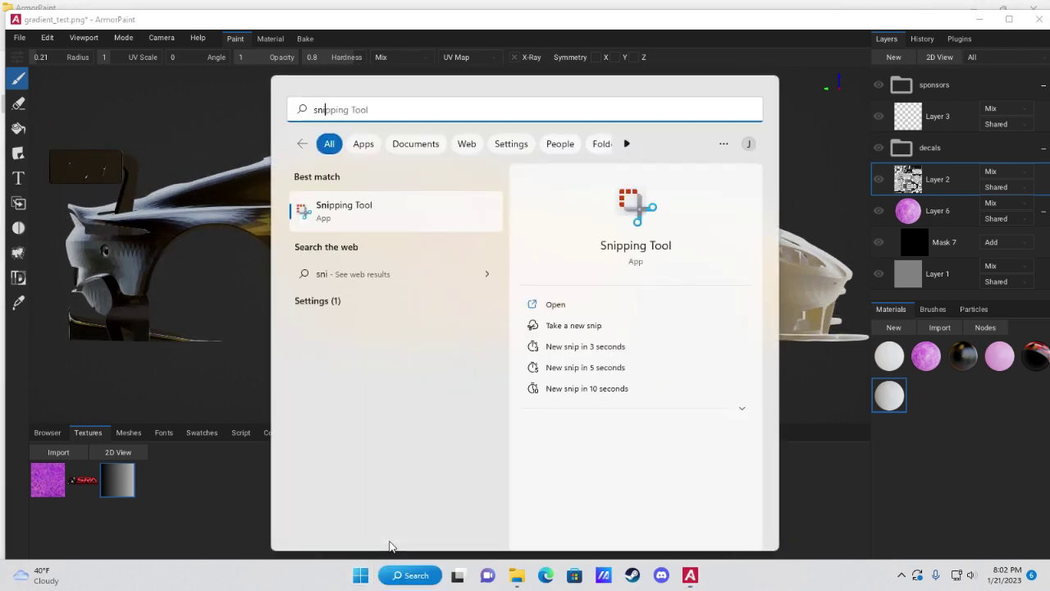
click(384, 217)
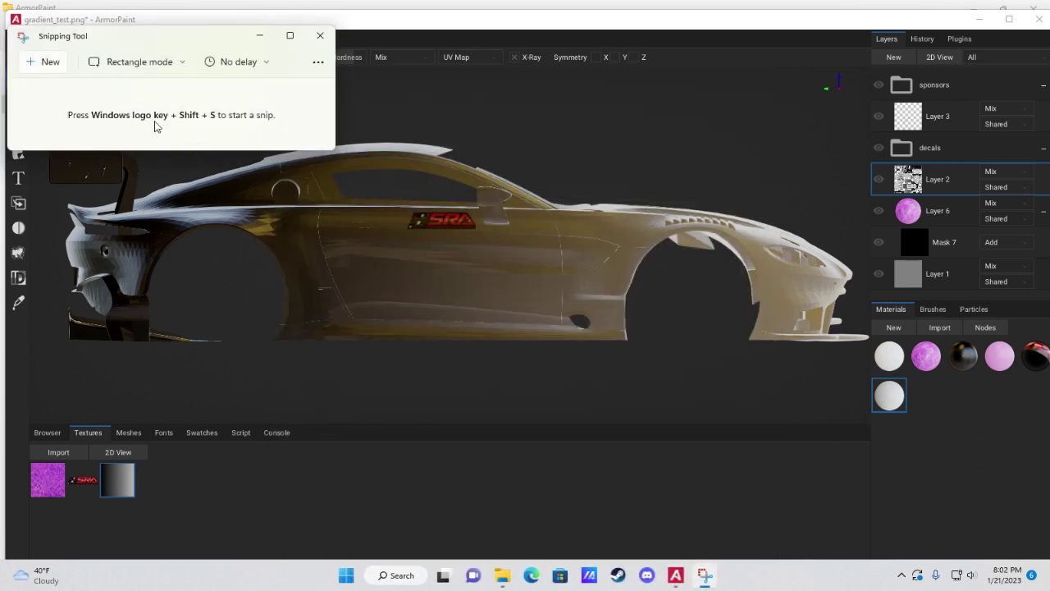
click(320, 35)
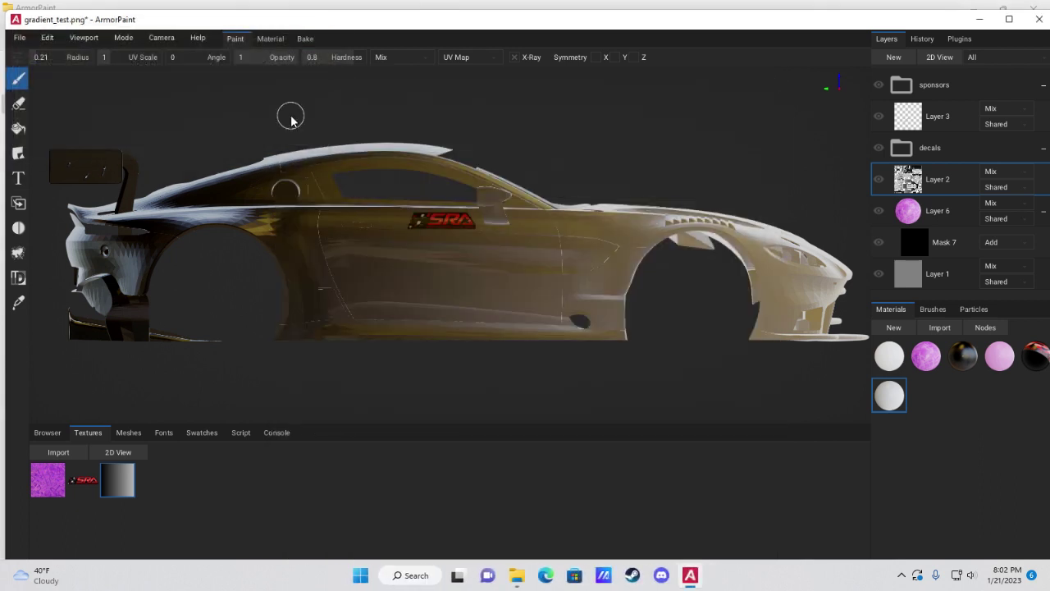
key(super+shift+s)
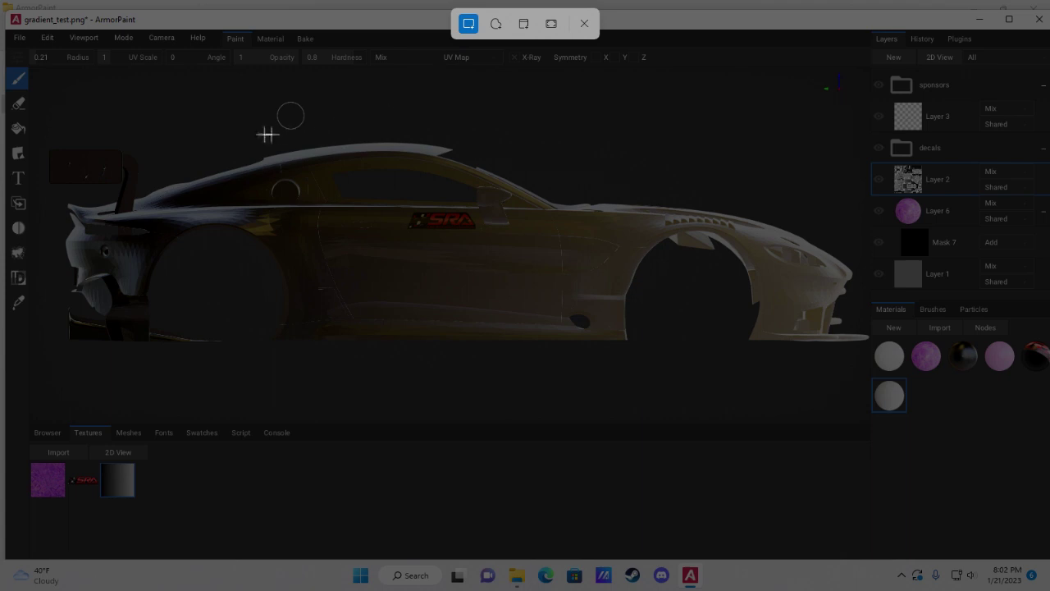
drag(199, 108, 740, 399)
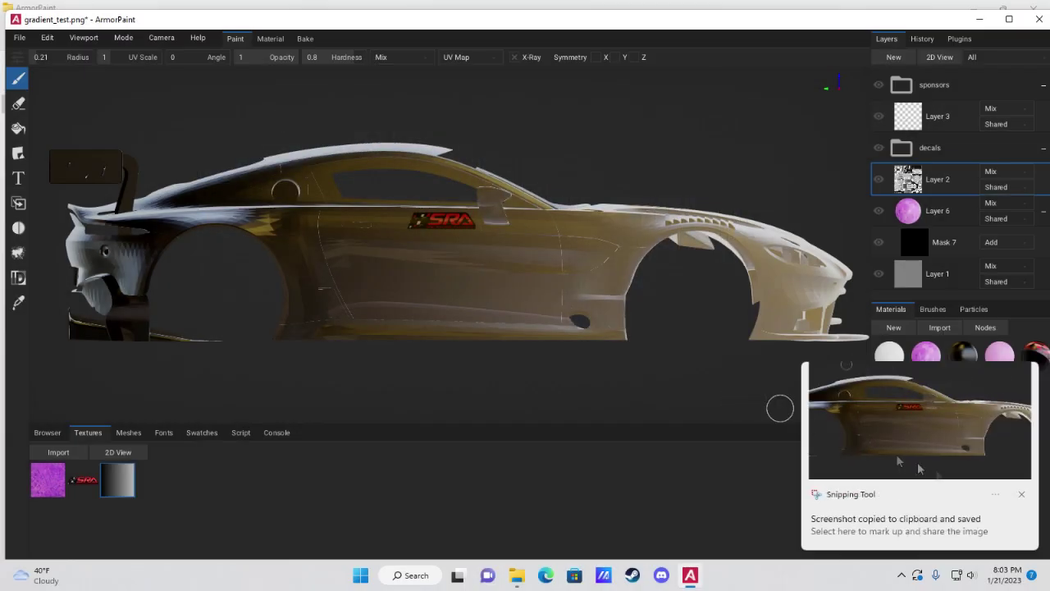
- Launch GIMP 2.10.32
click(361, 574)
text(gimp)
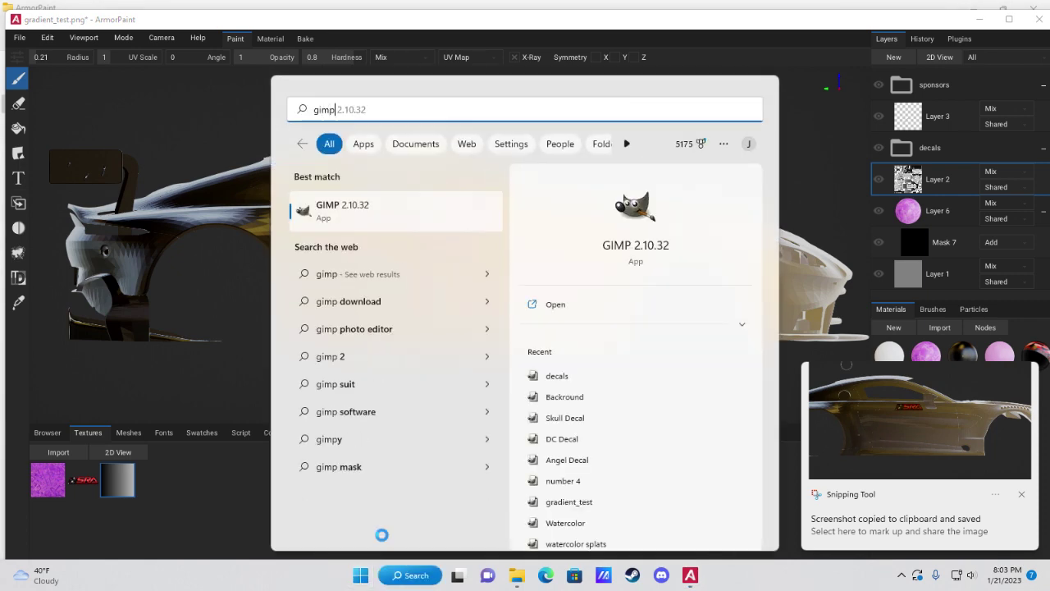
key(Return)
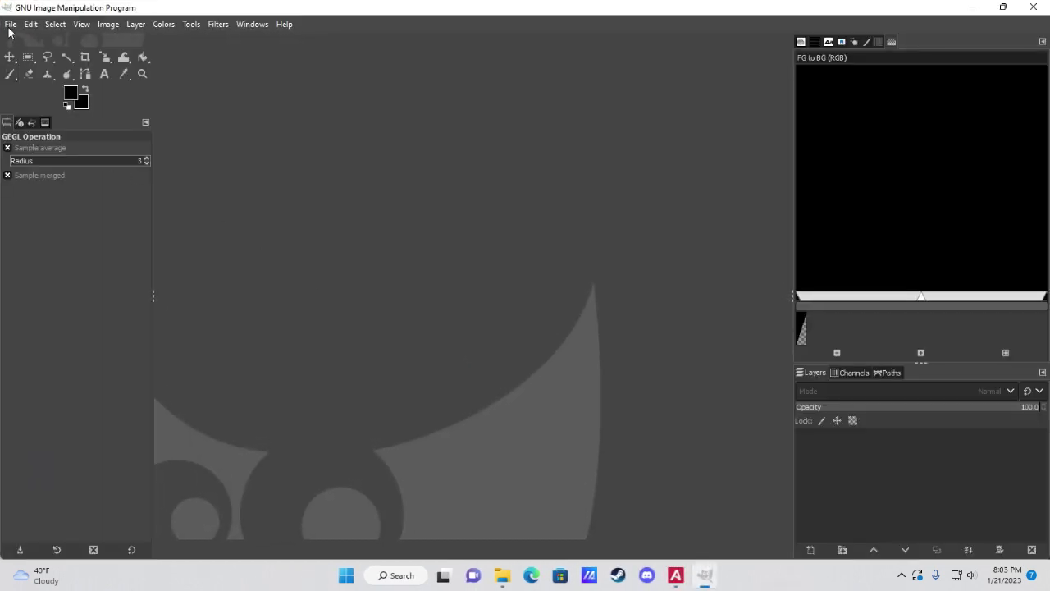
click(10, 24)
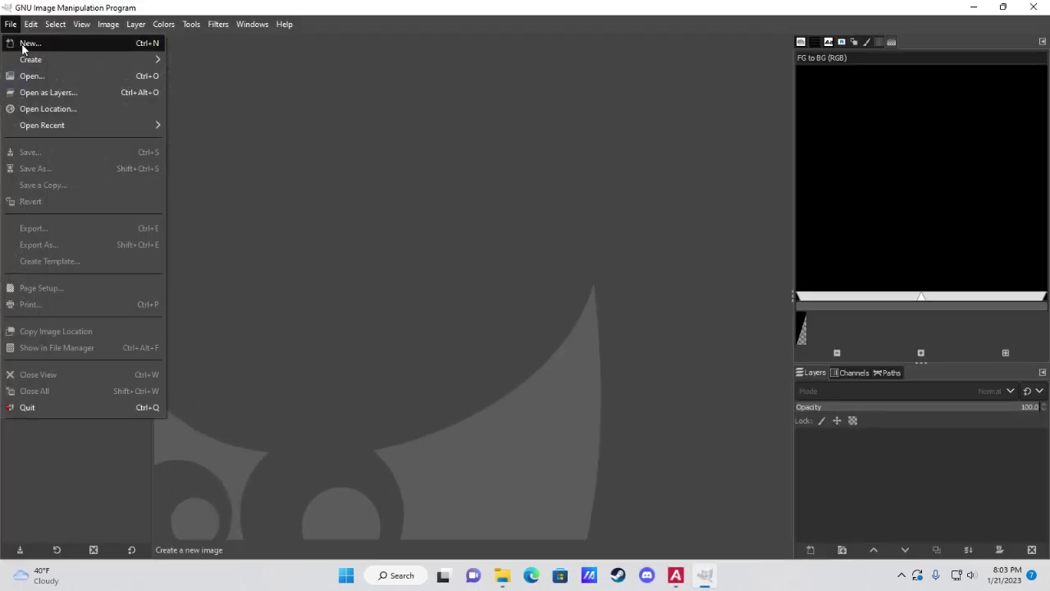
click(25, 43)
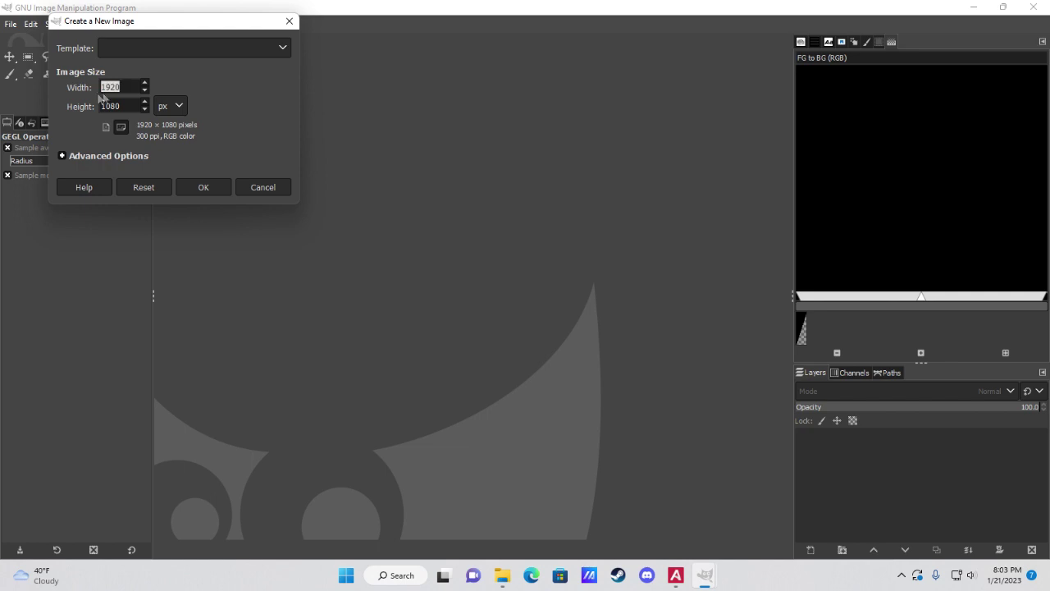
click(288, 20)
- Paste the car-side screenshot as a new image and scale it proportionally to a width of 2000 px
key(ctrl+shift+v)
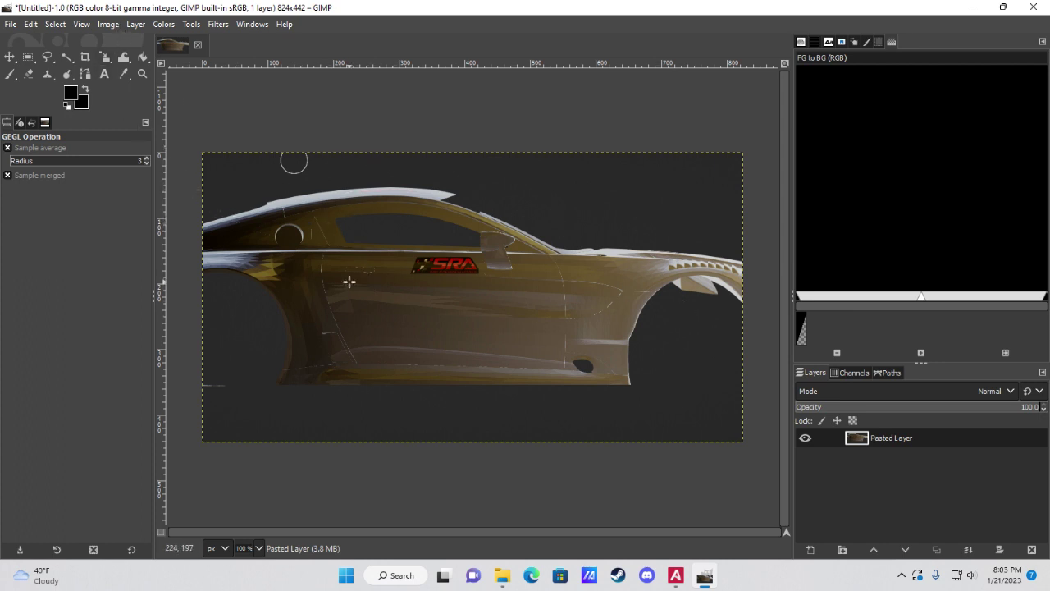
click(113, 26)
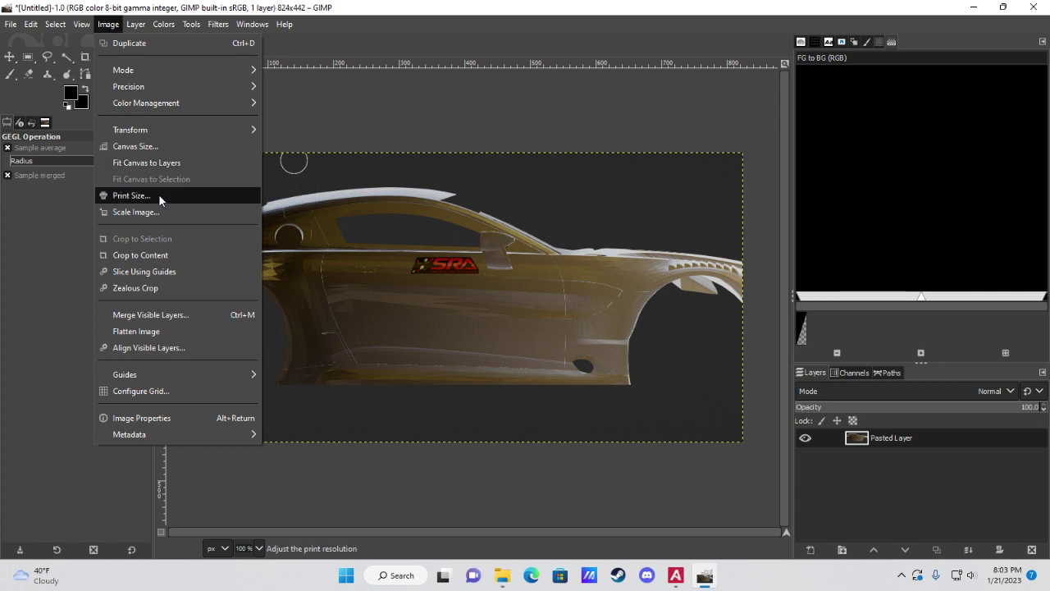
click(223, 212)
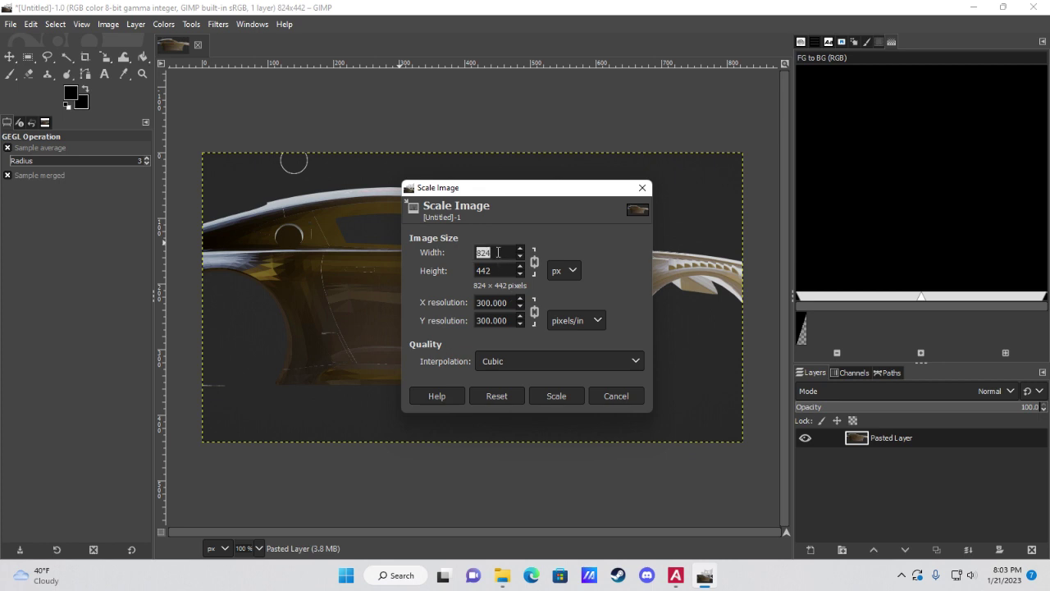
click(536, 267)
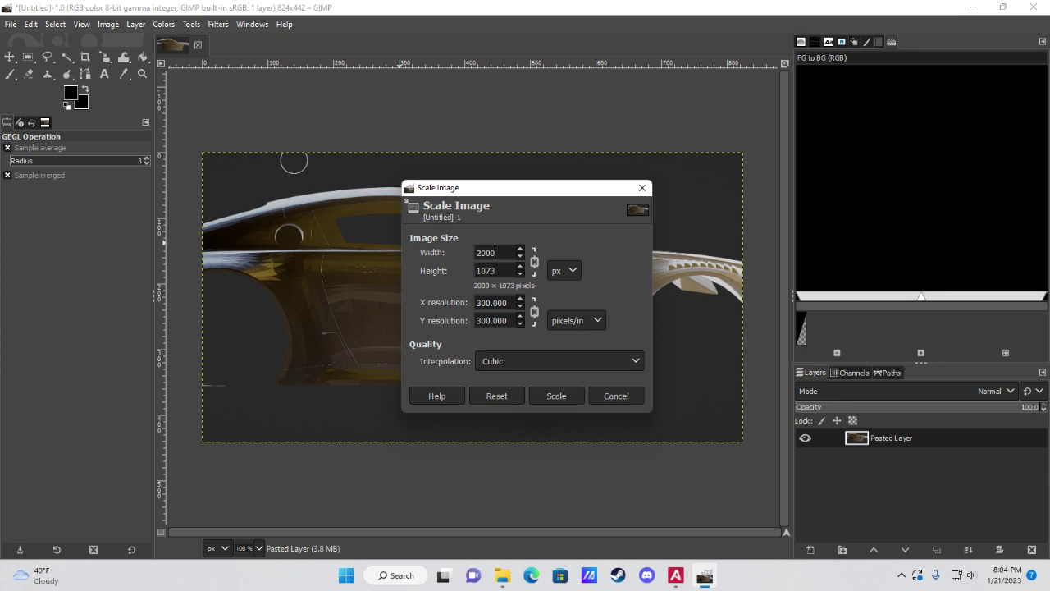
click(556, 395)
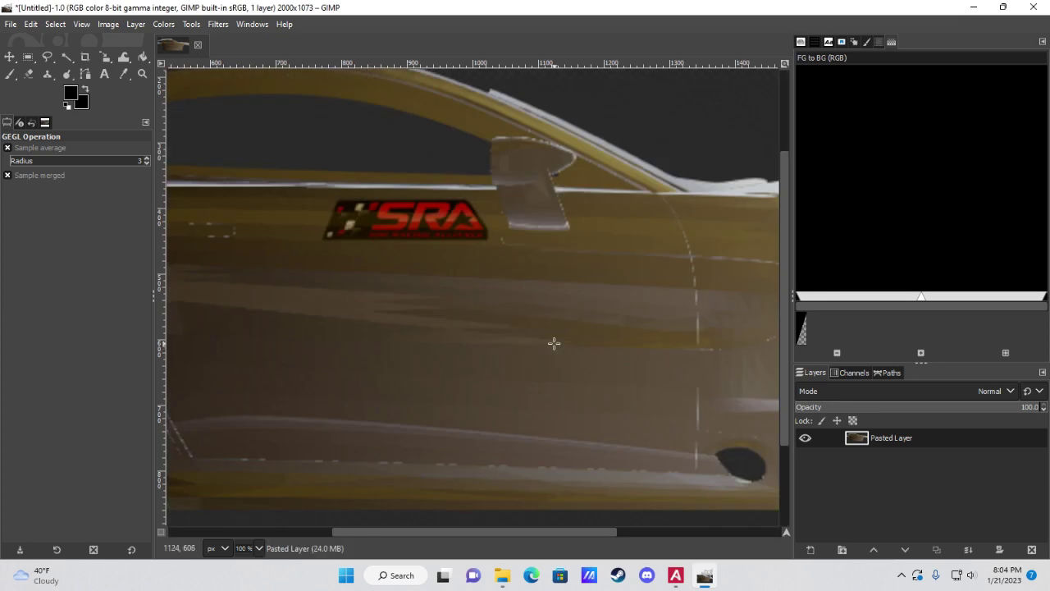
- Add a new layer filled with transparency above the pasted car screenshot
ctrl+scroll(553, 343, down, 3)
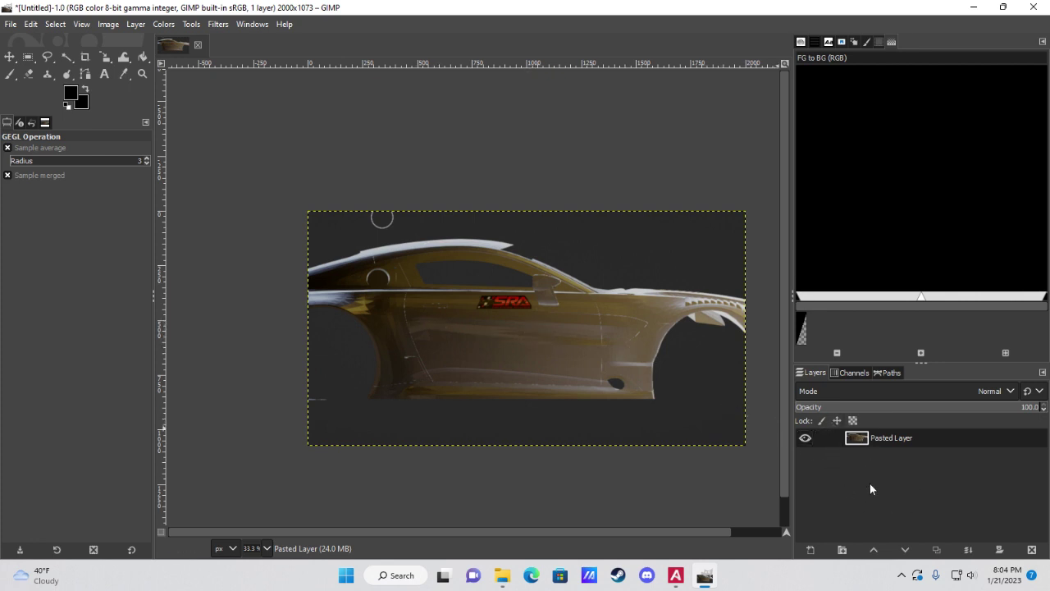
right_click(845, 470)
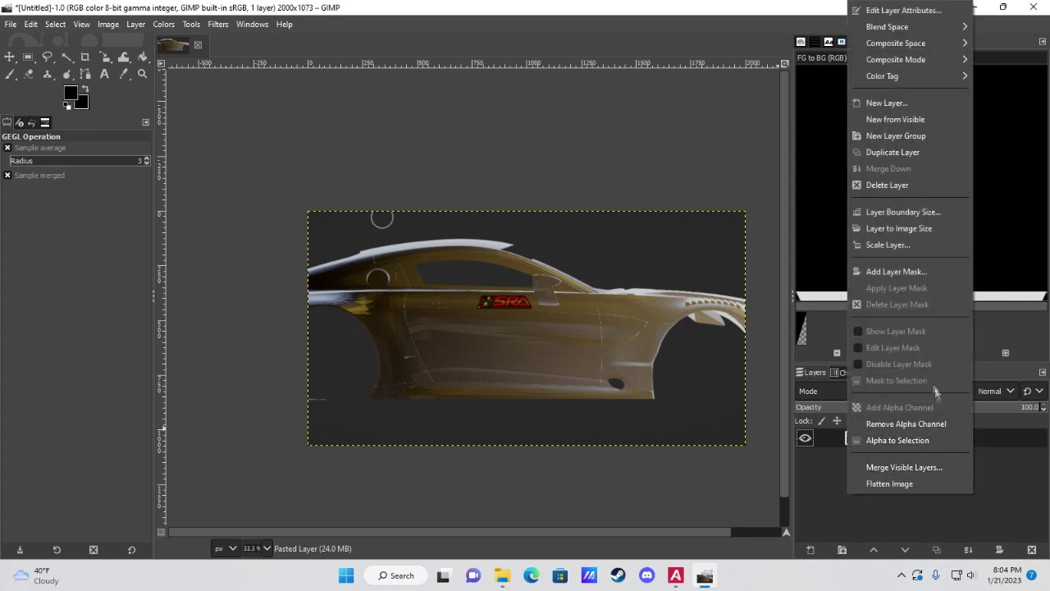
click(896, 105)
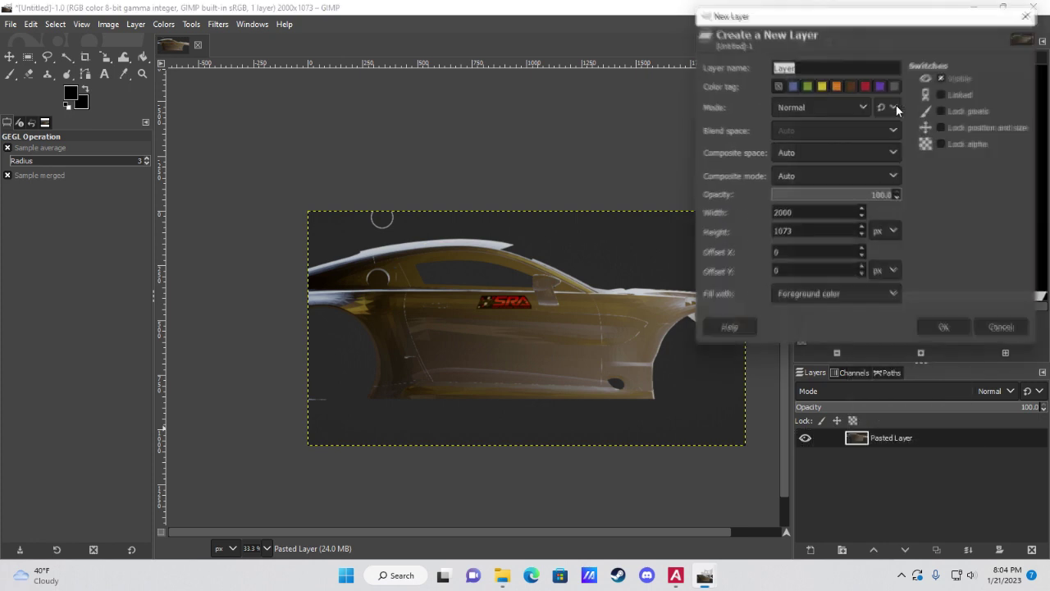
click(800, 299)
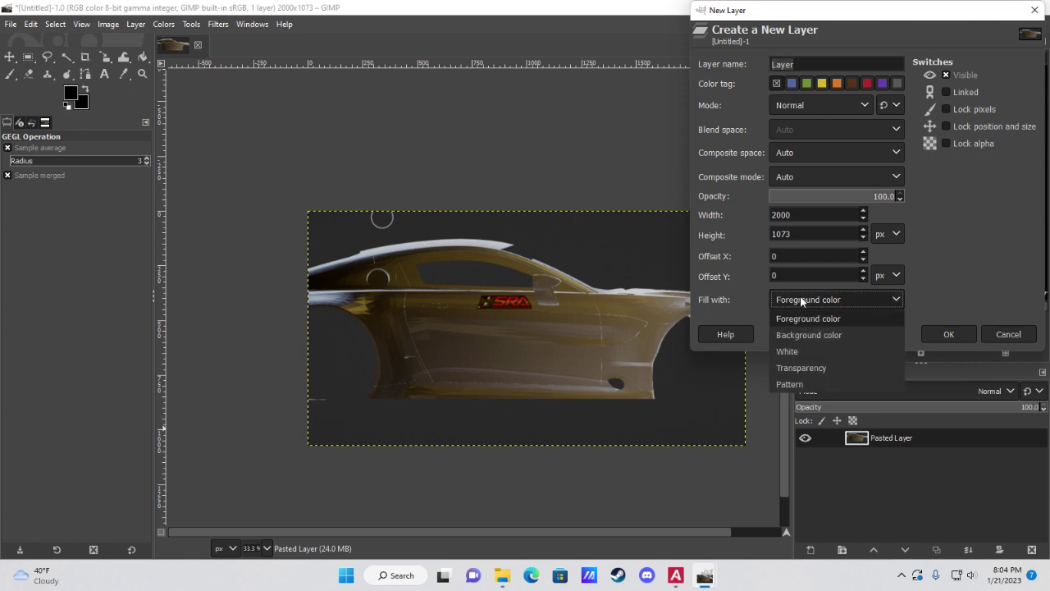
click(804, 368)
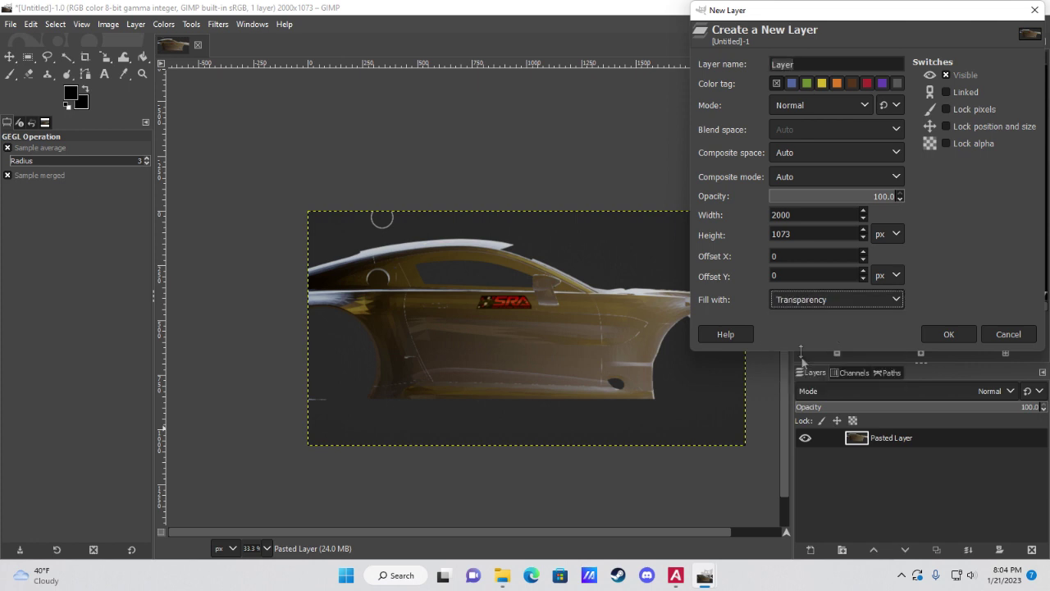
click(947, 334)
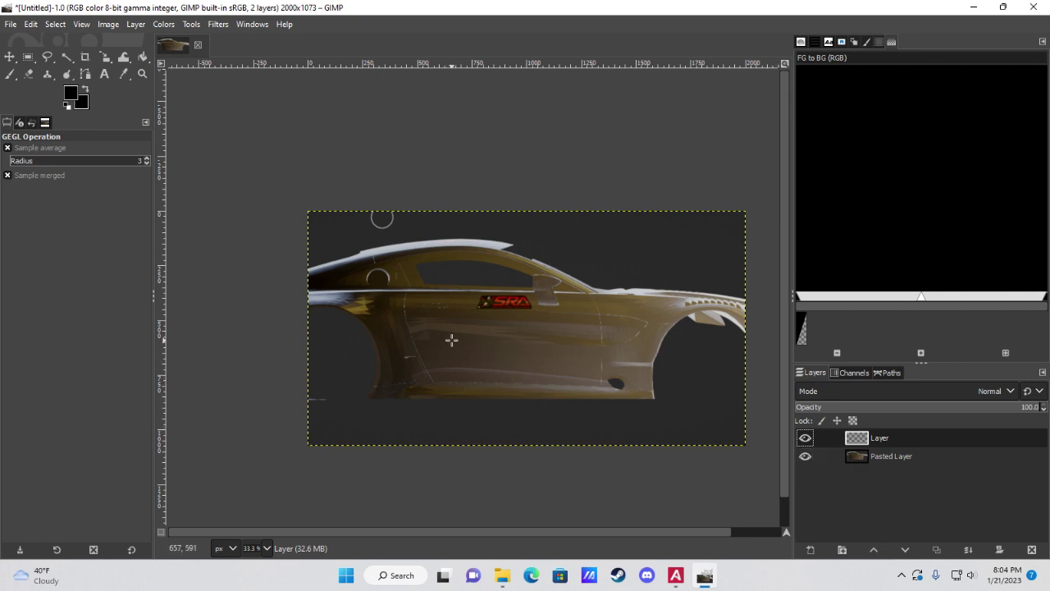
- Outline a bent stripe with Free Select, running from above the rear roof diagonally down the door and forward to the front wheel arch
ctrl+scroll(451, 340, up, 1)
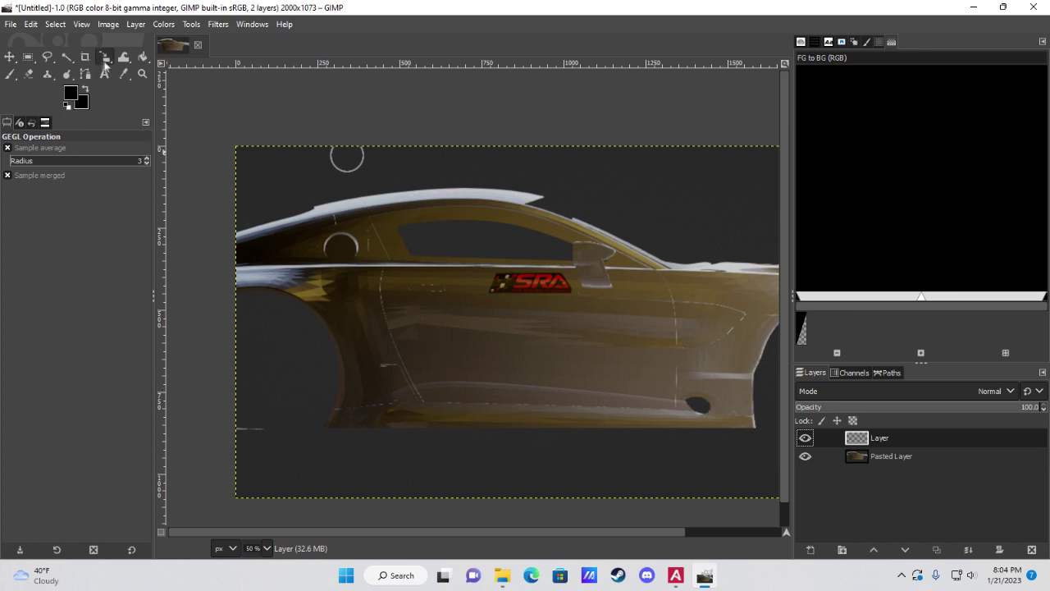
click(47, 57)
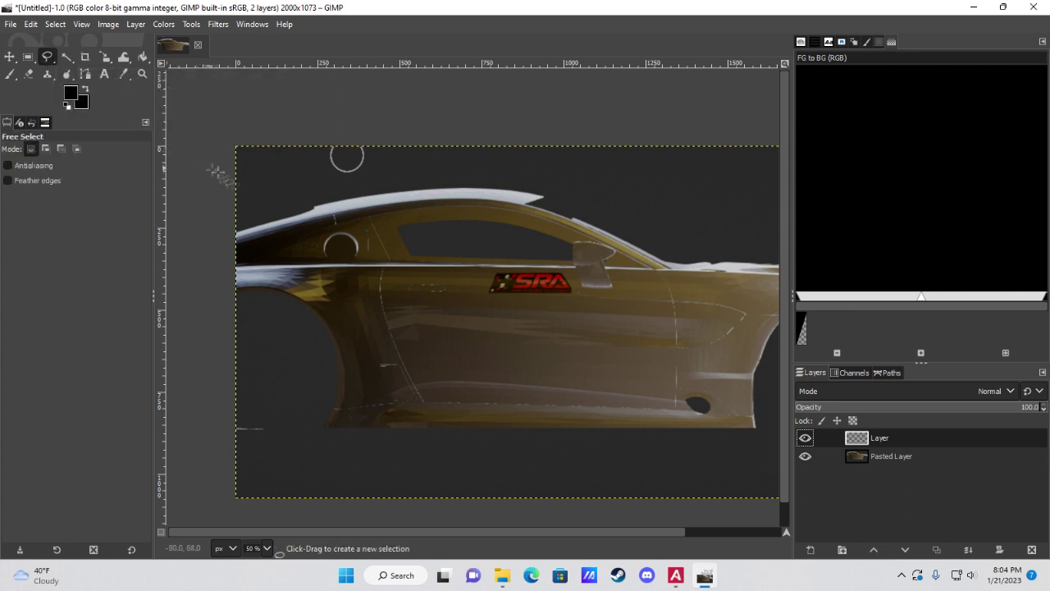
click(357, 187)
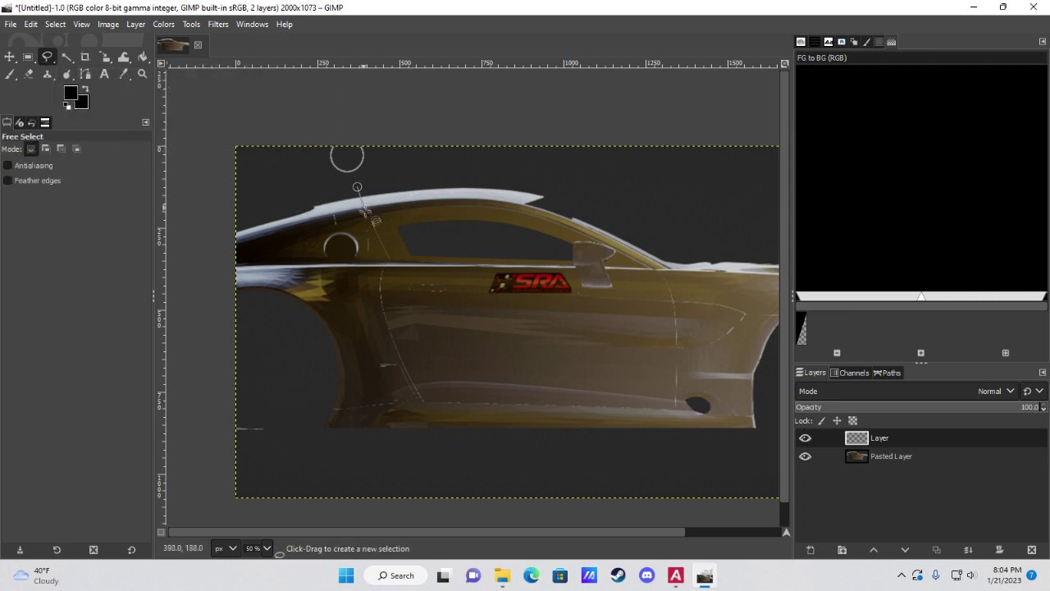
click(452, 403)
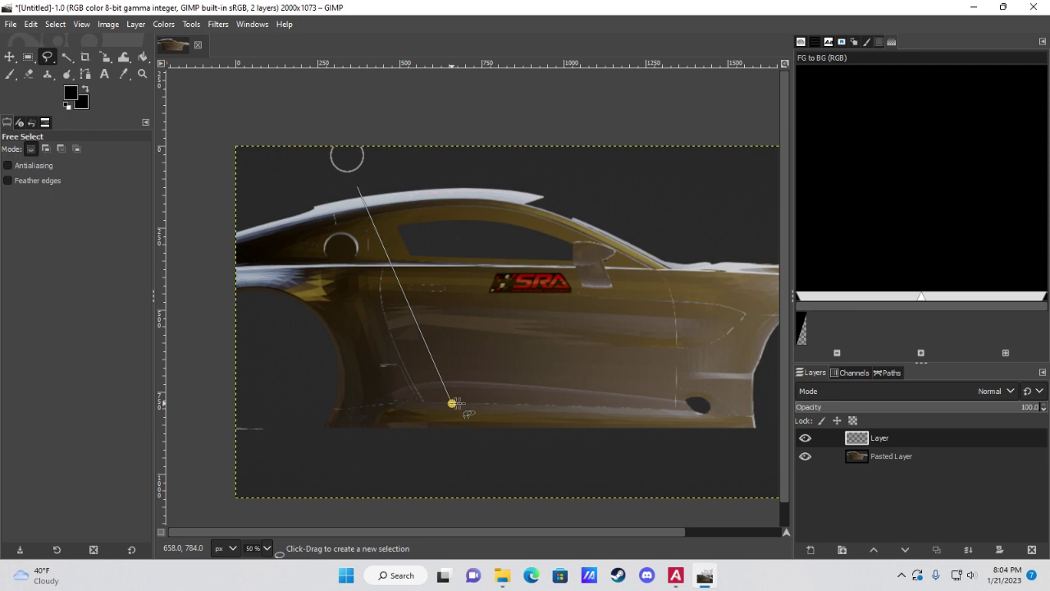
click(761, 405)
drag(450, 403, 441, 379)
drag(763, 407, 756, 389)
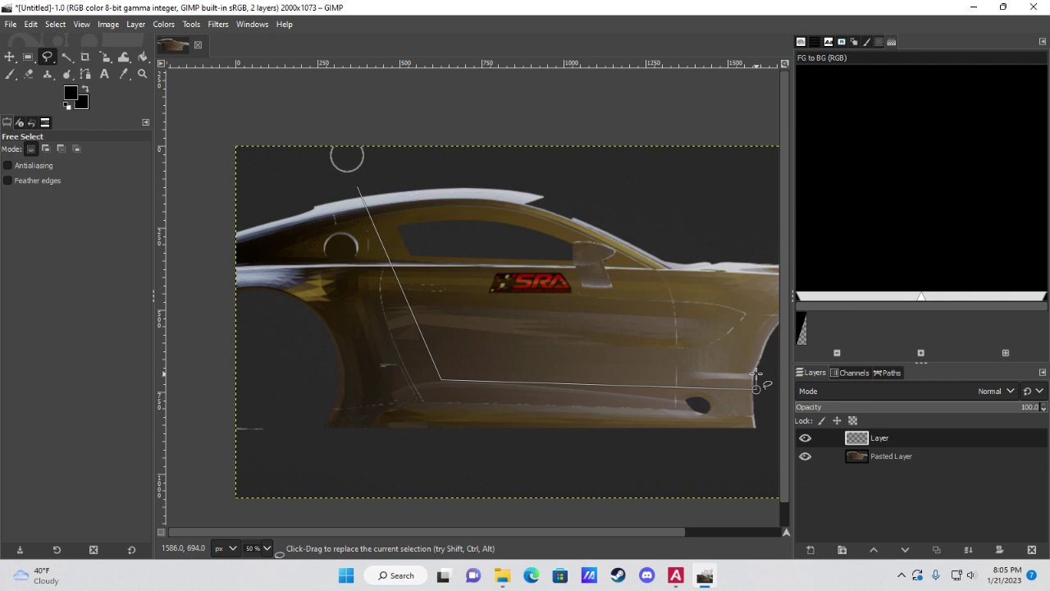
click(755, 375)
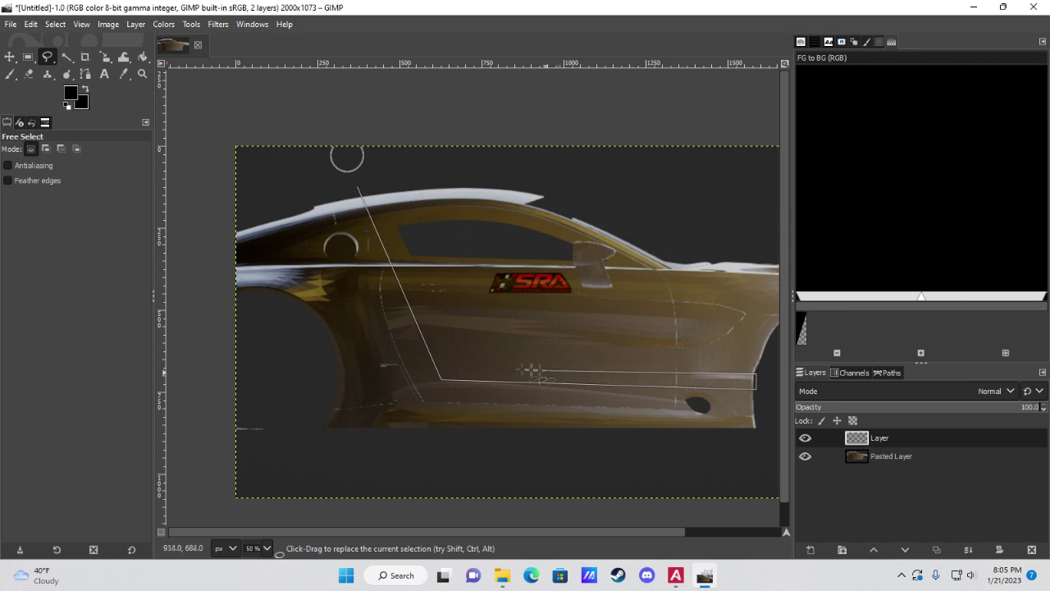
click(471, 363)
click(375, 182)
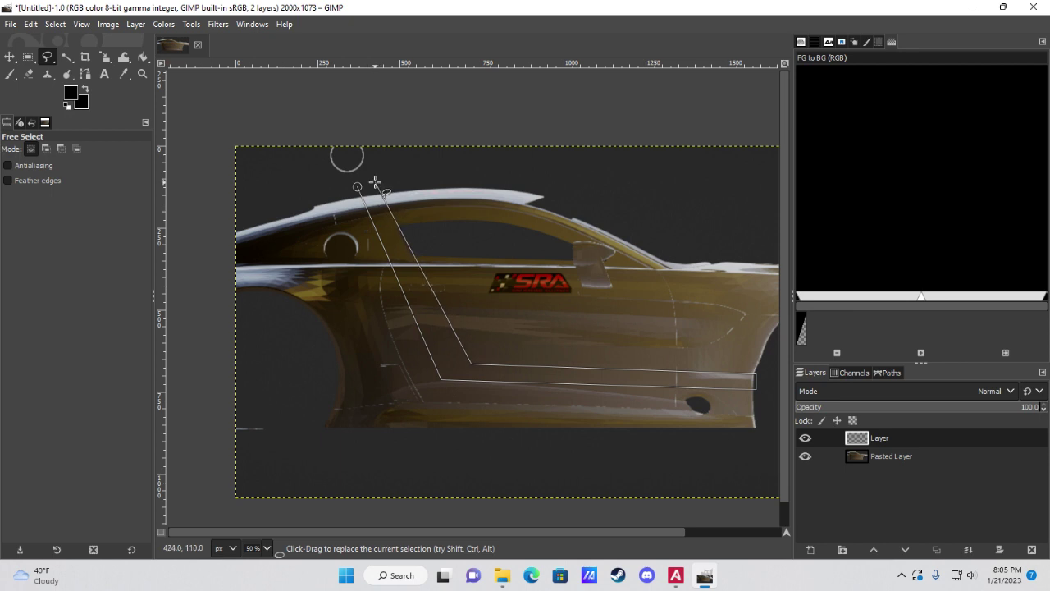
click(466, 363)
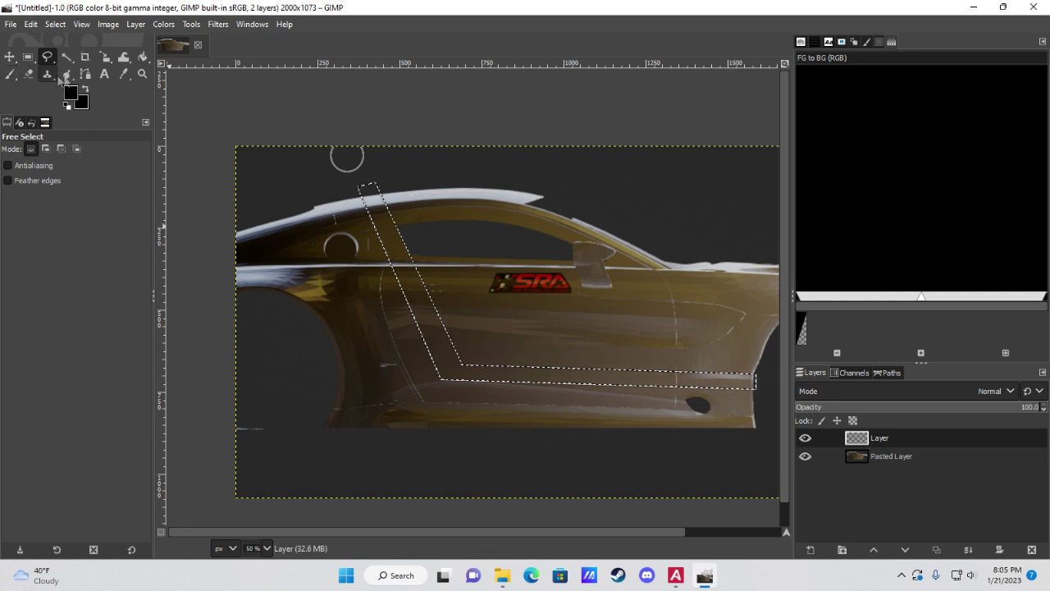
- Fill the whole stripe selection with bright red on the transparent layer, using Bucket Fill in Normal mode
click(141, 59)
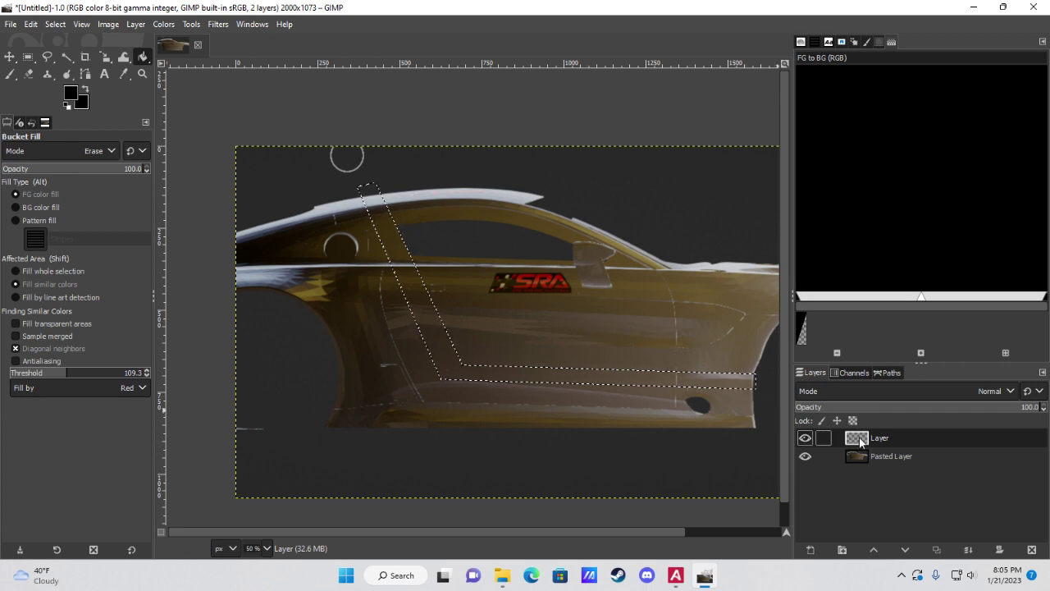
click(58, 146)
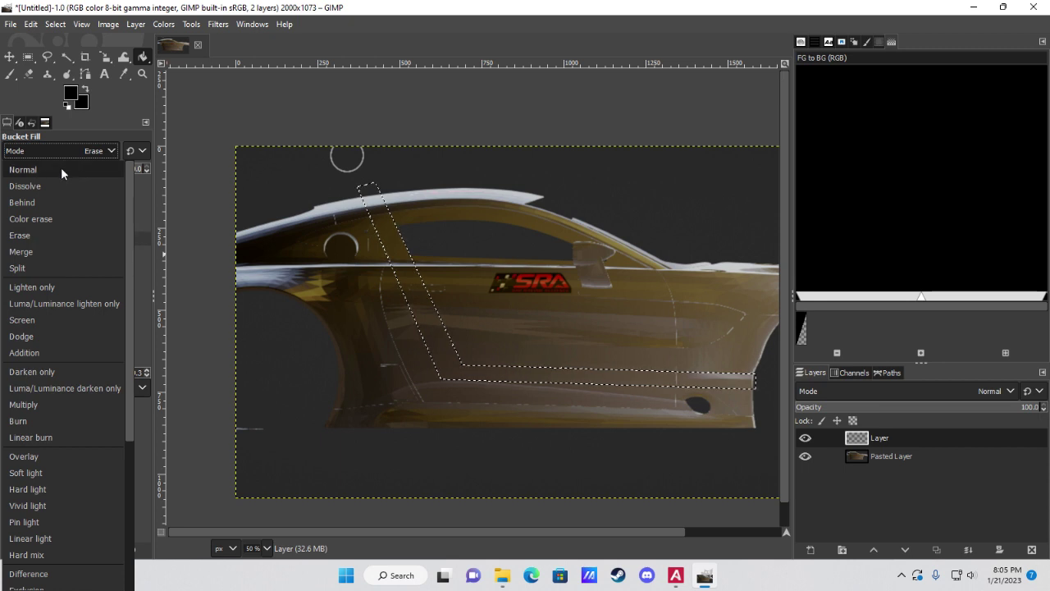
click(61, 169)
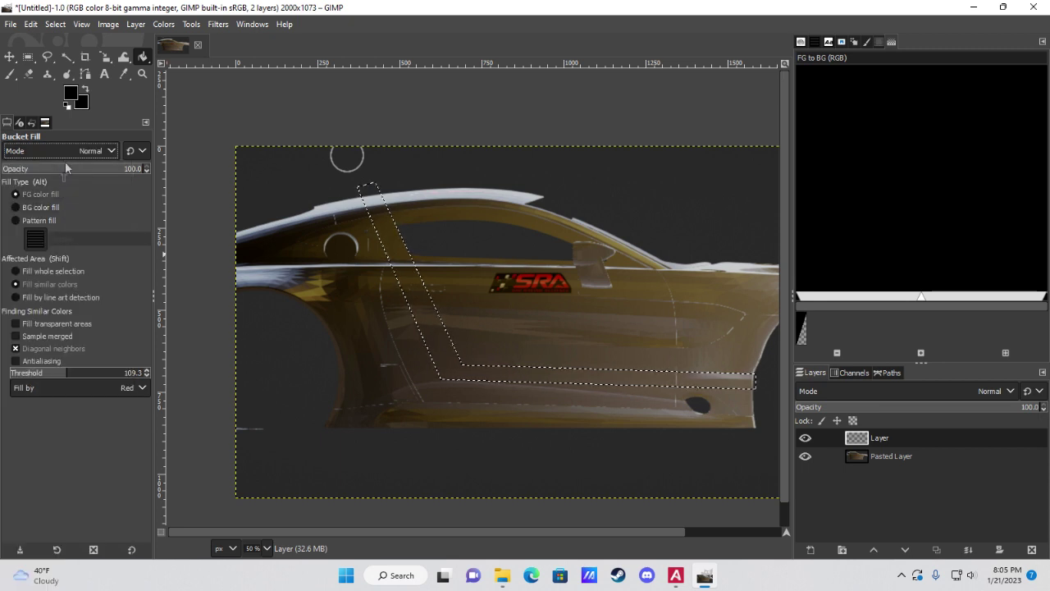
click(71, 96)
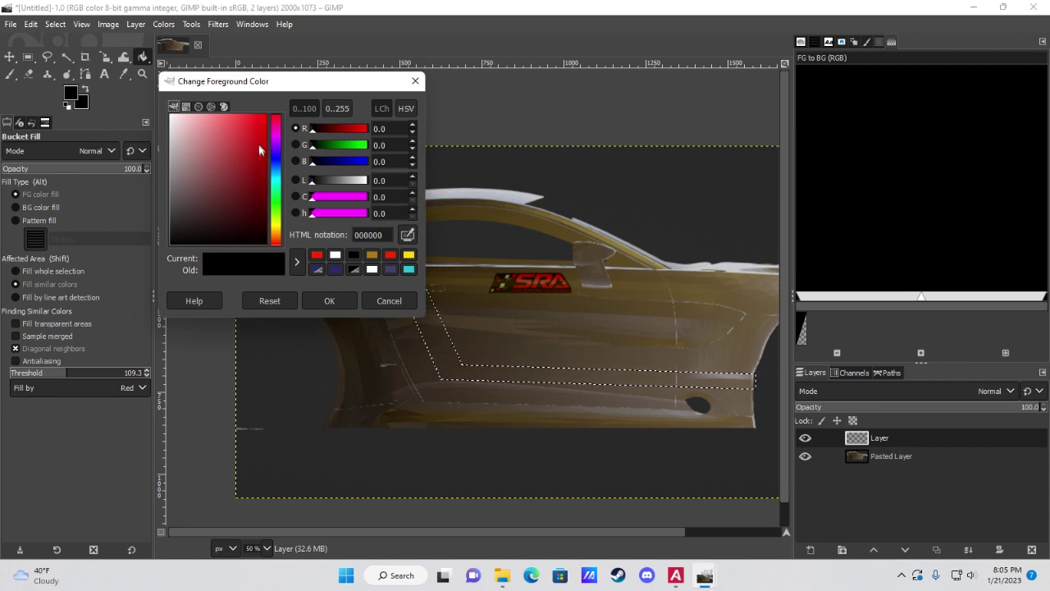
drag(261, 153, 270, 116)
click(331, 300)
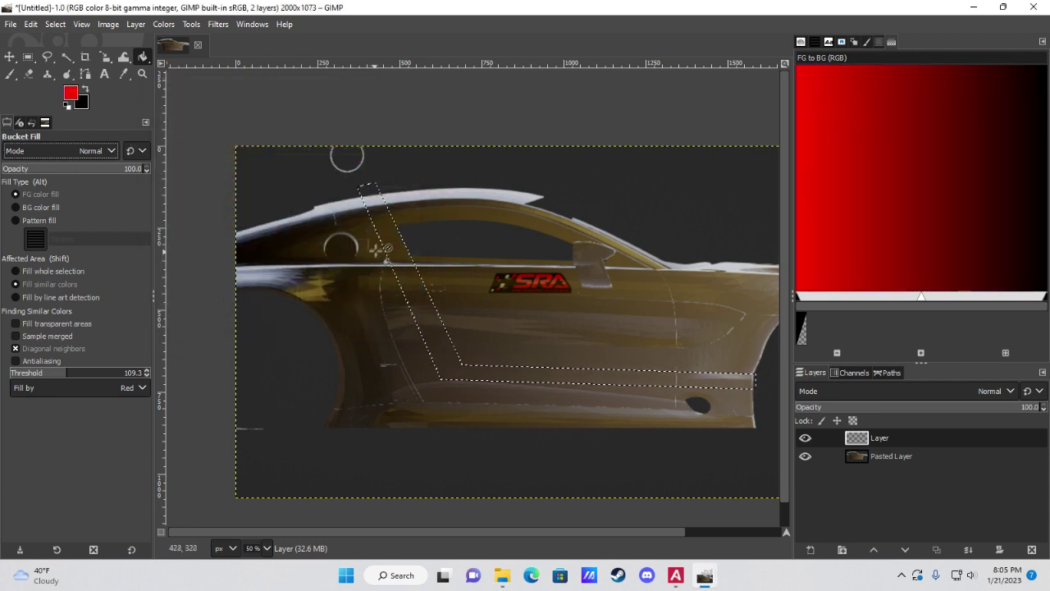
click(17, 272)
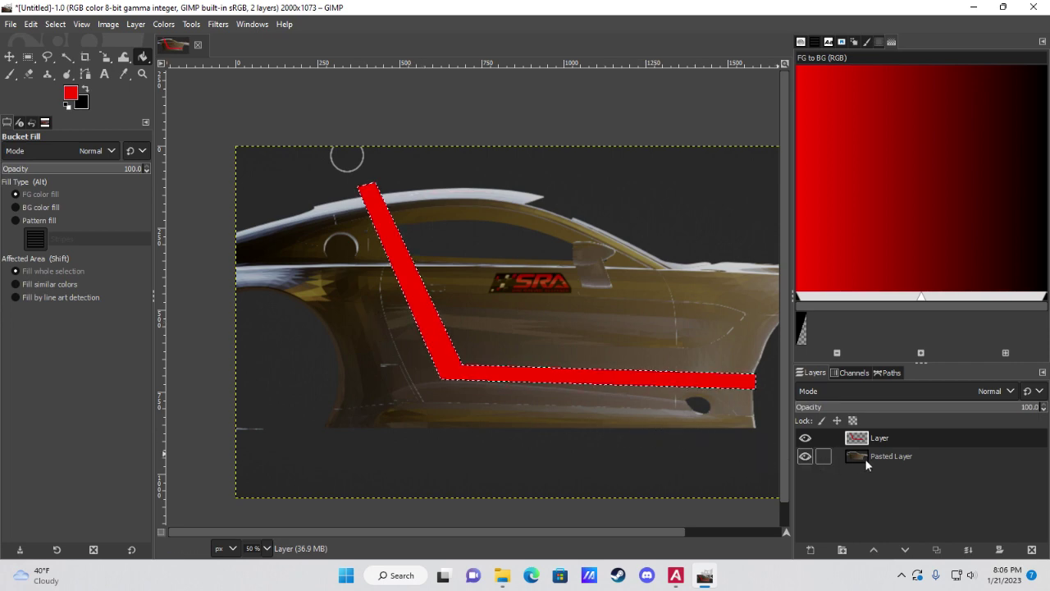
- Hide the car screenshot layer and export the stripe as red stripe.png to the Livery Art folder on the Desktop with default PNG options
click(805, 456)
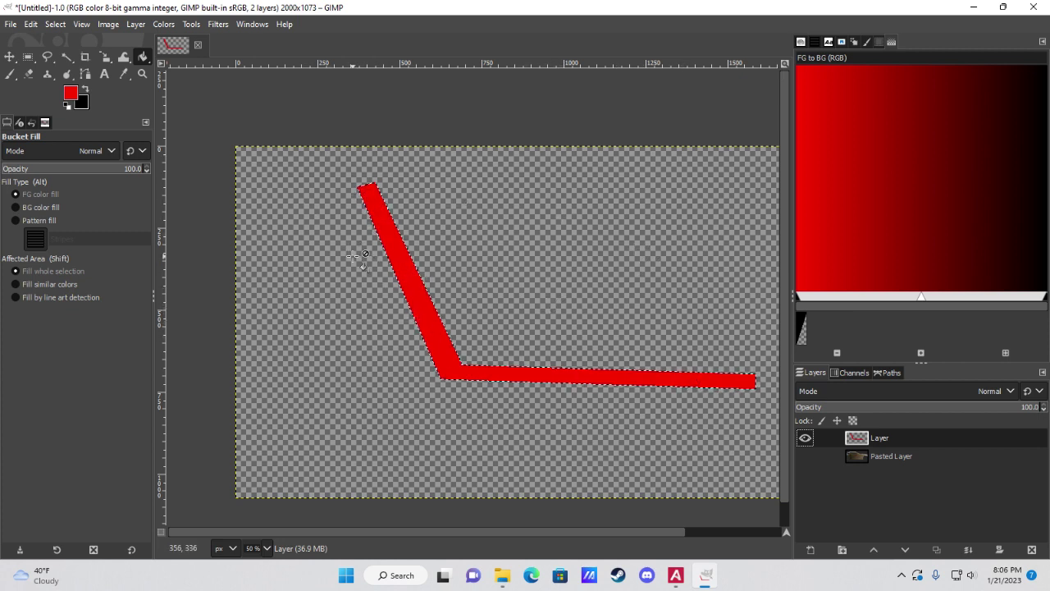
click(11, 25)
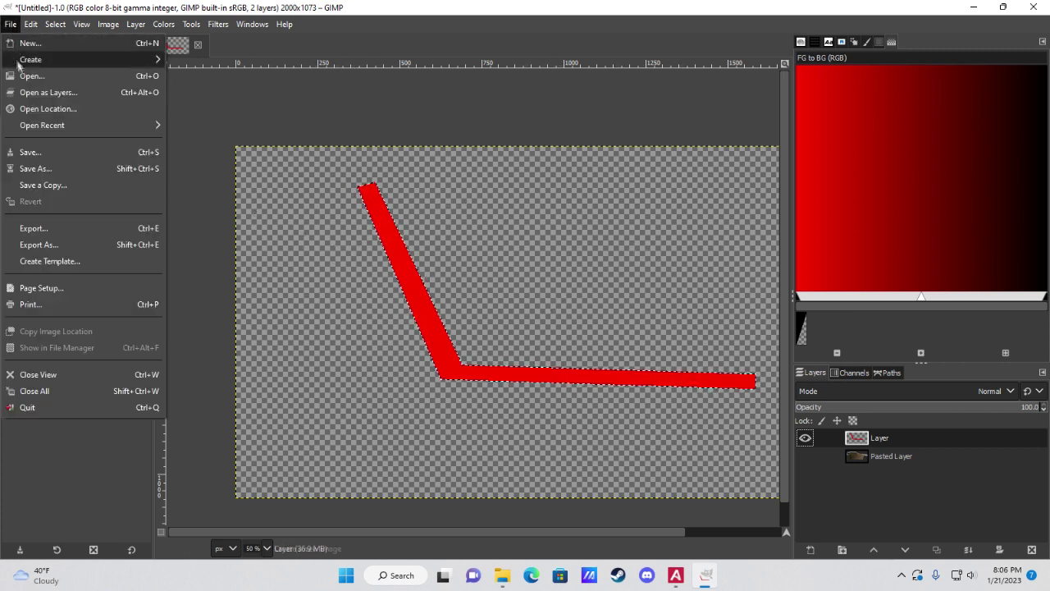
click(54, 246)
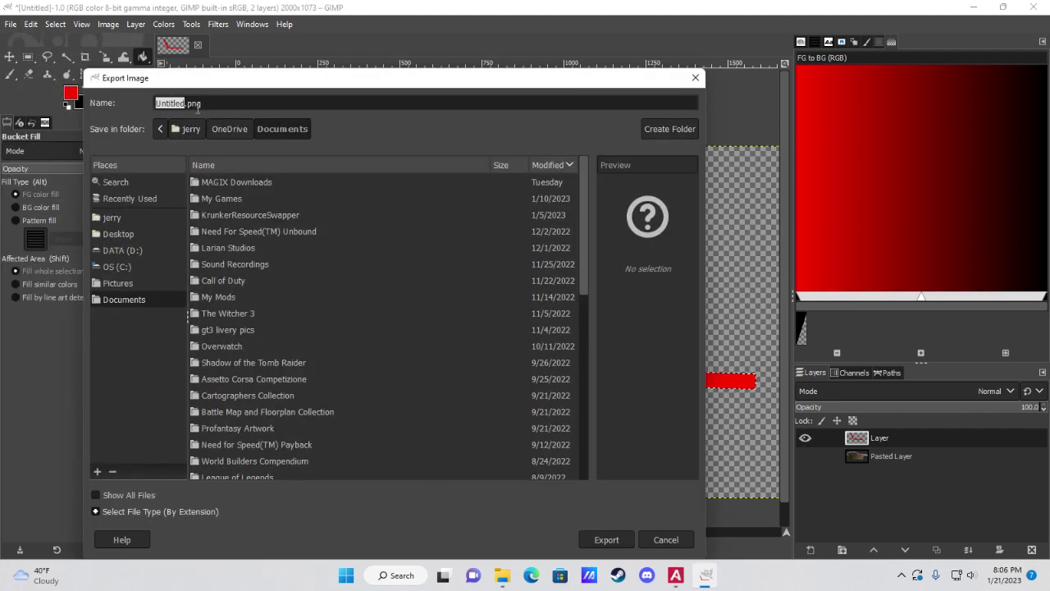
text(red)
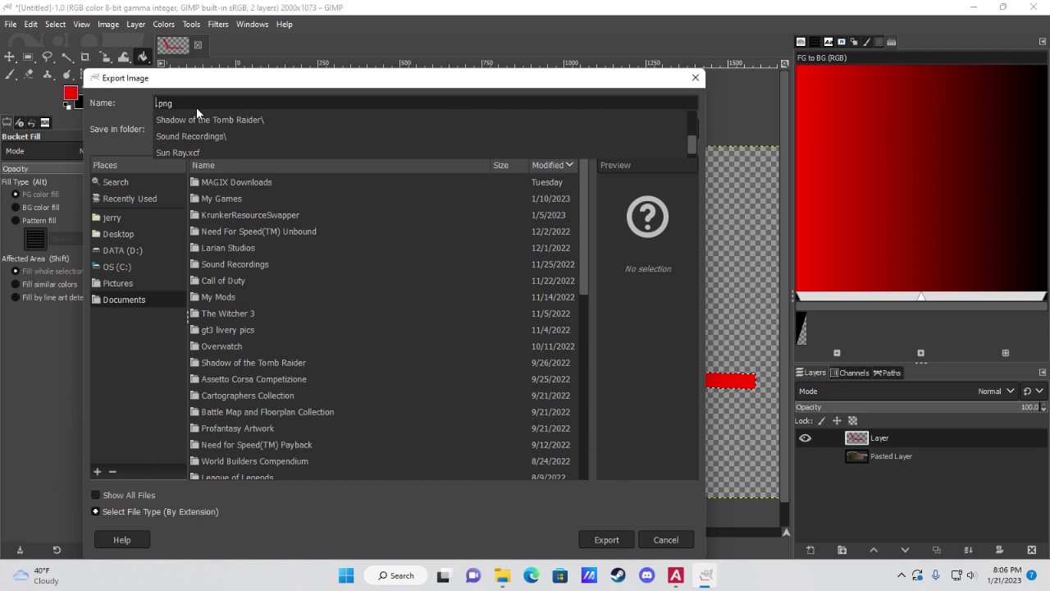
text( str)
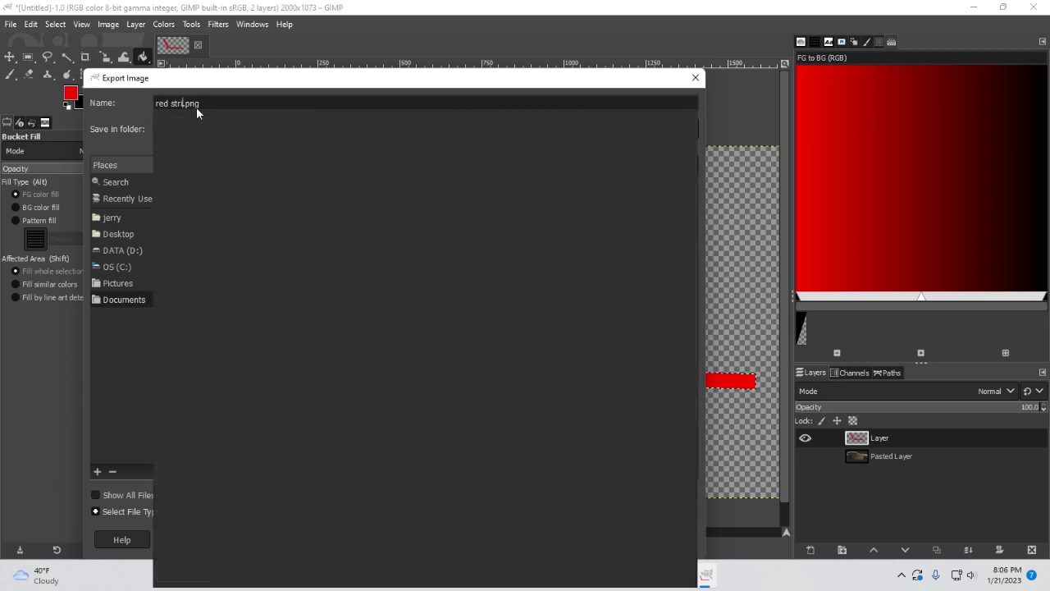
text(ipe)
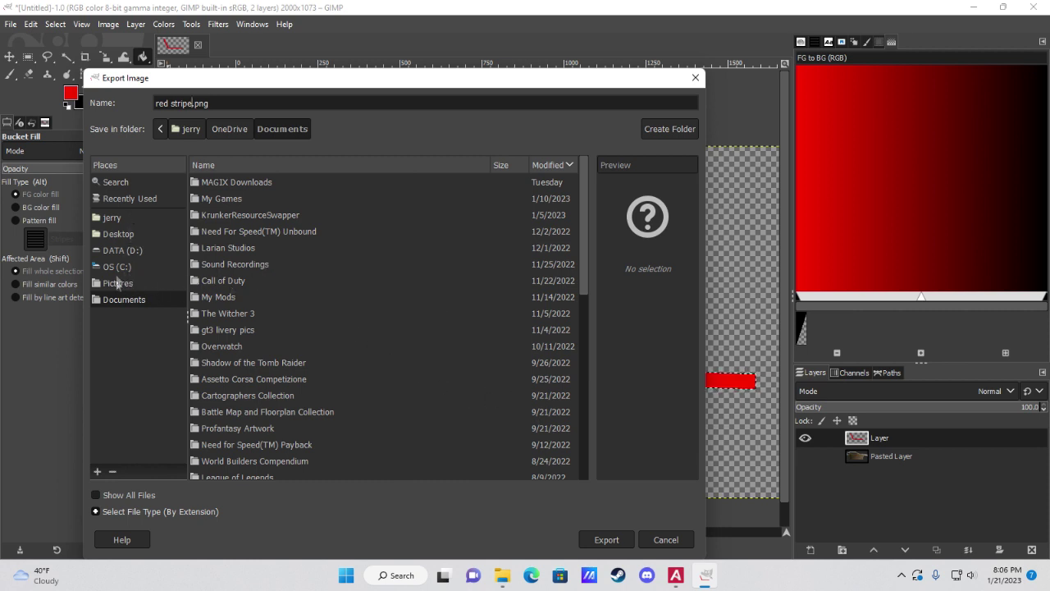
click(126, 237)
click(219, 187)
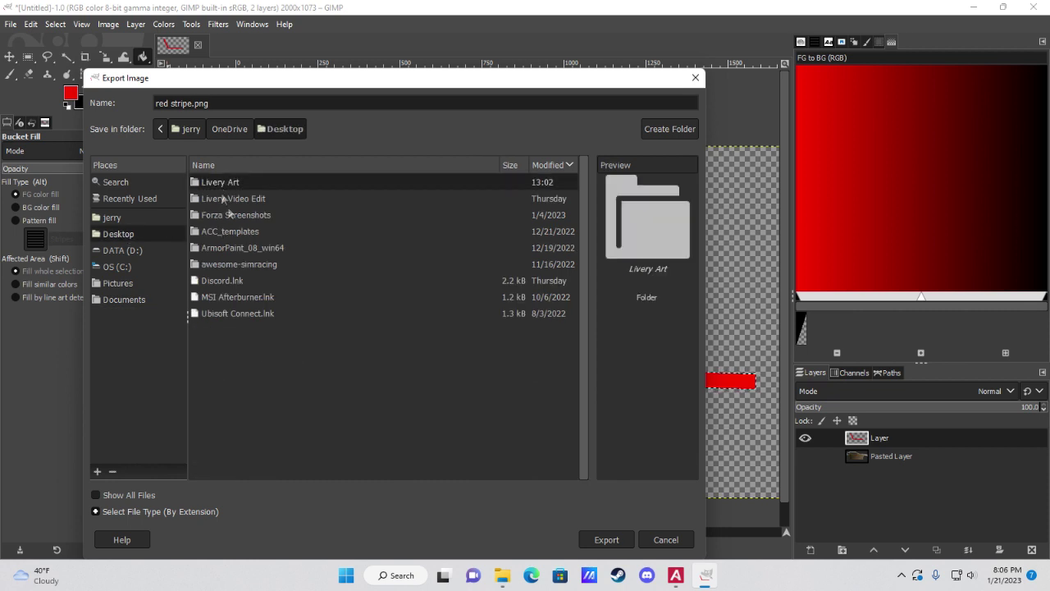
click(605, 542)
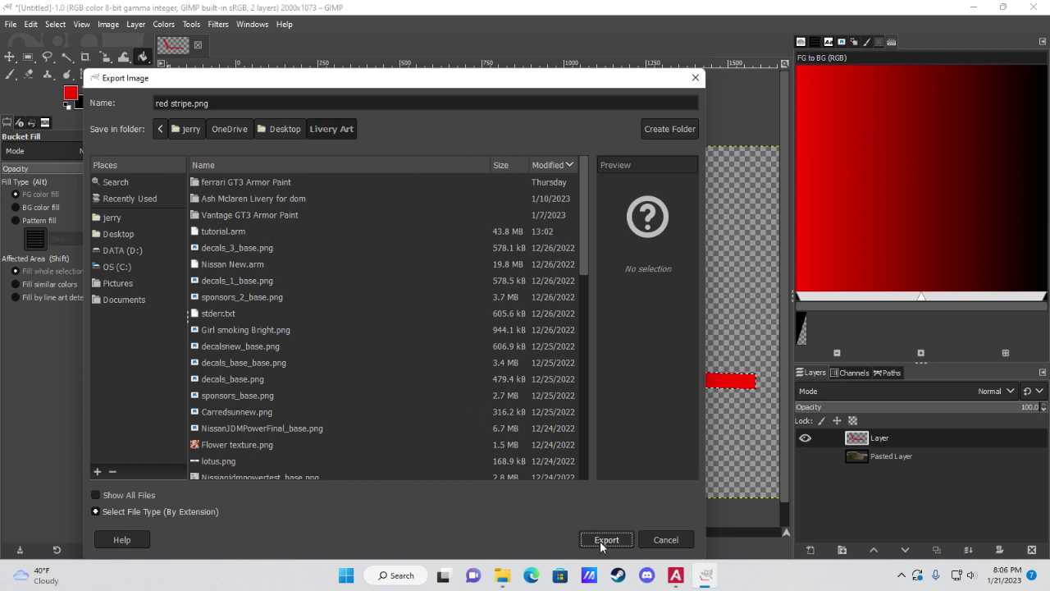
click(603, 541)
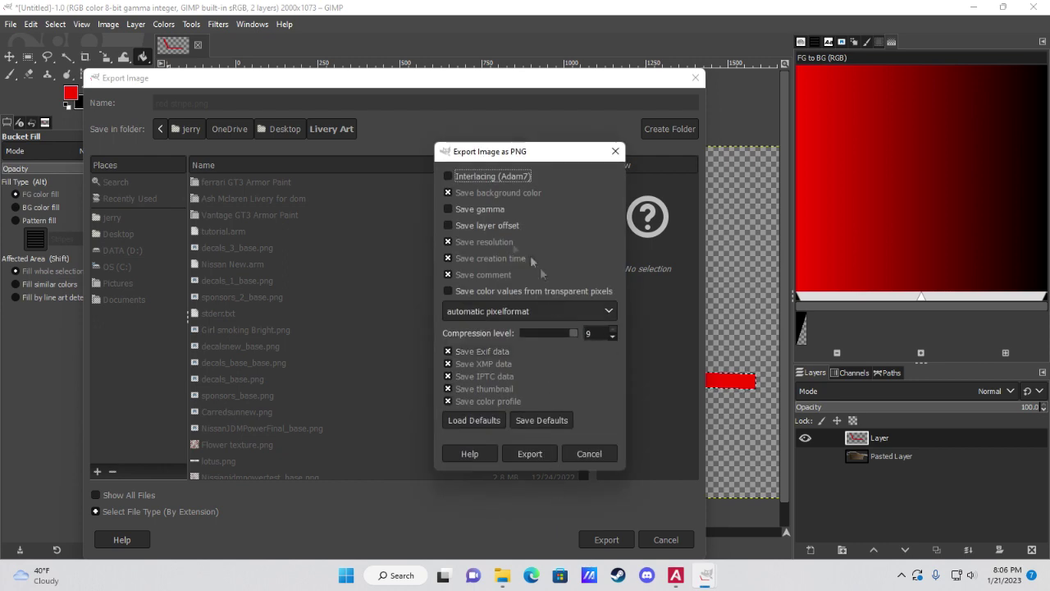
click(535, 455)
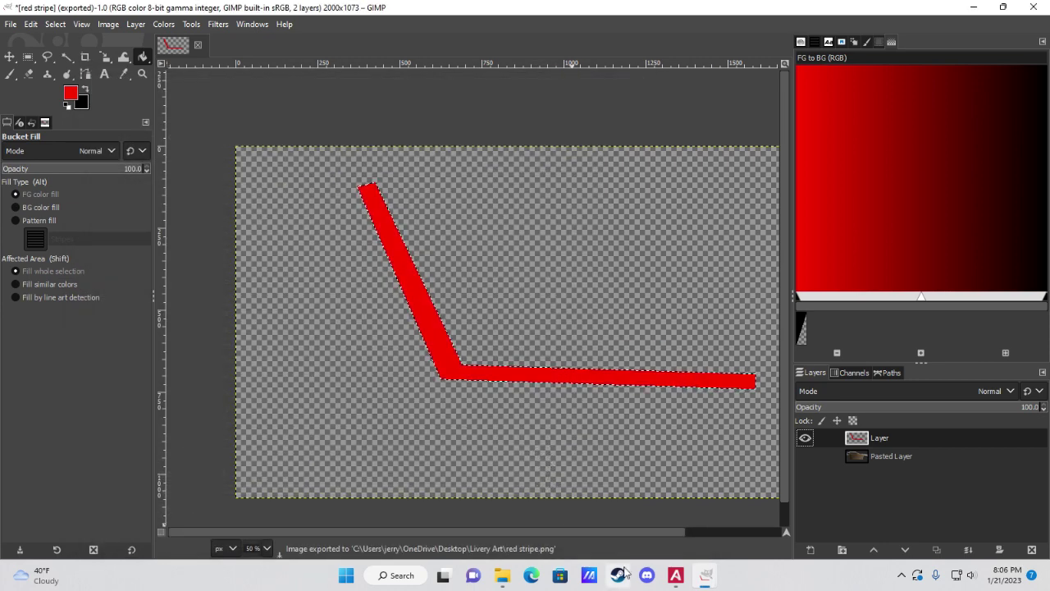
- Switch to ArmorPaint and import red stripe.png from the Desktop's Livery Art folder as a texture
click(675, 577)
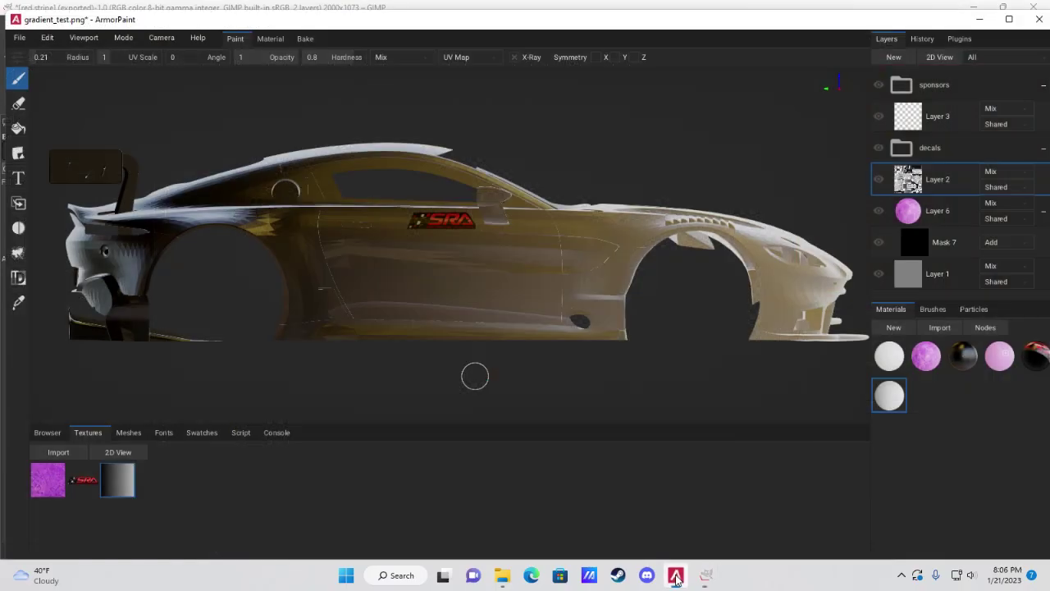
click(58, 453)
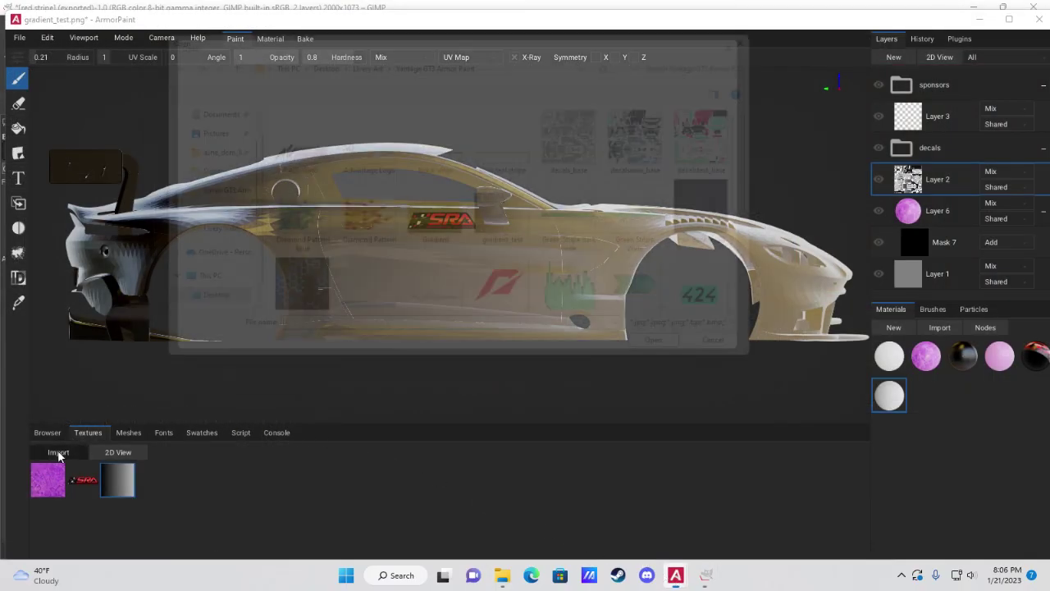
scroll(182, 214, up, 1)
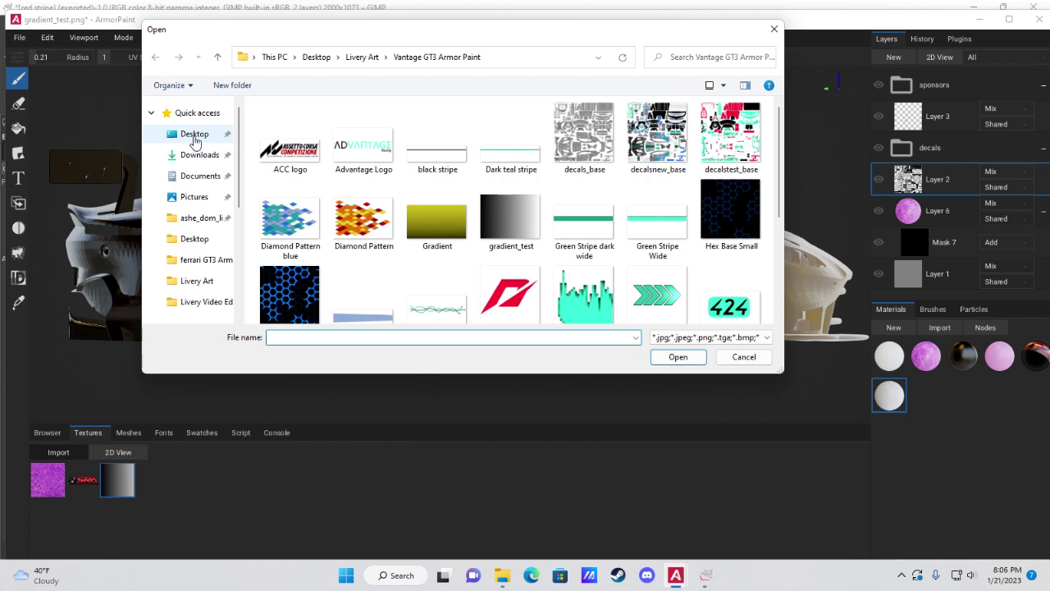
click(194, 135)
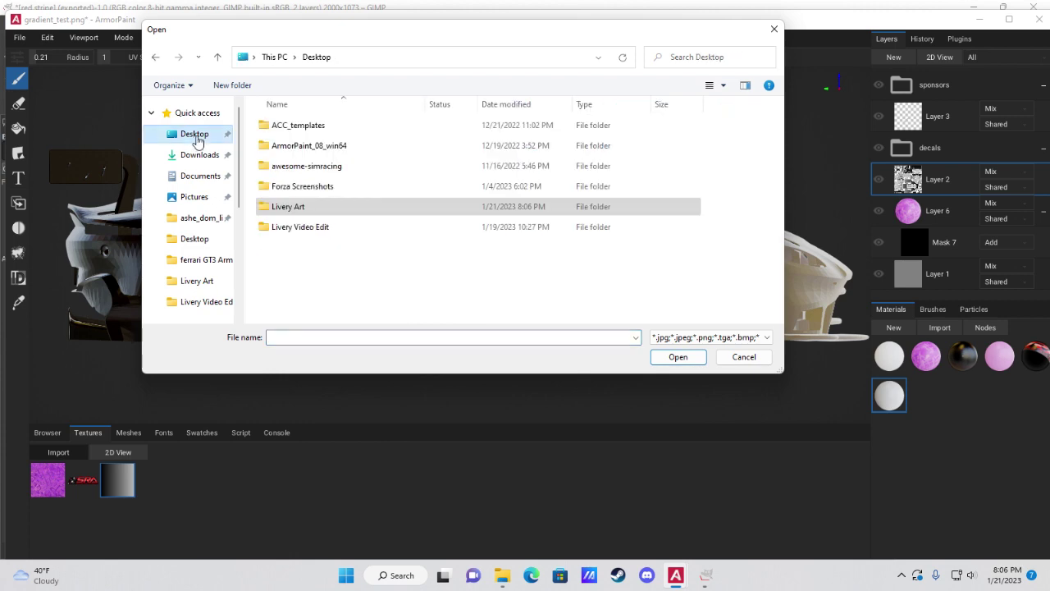
double_click(287, 206)
scroll(443, 196, down, 10)
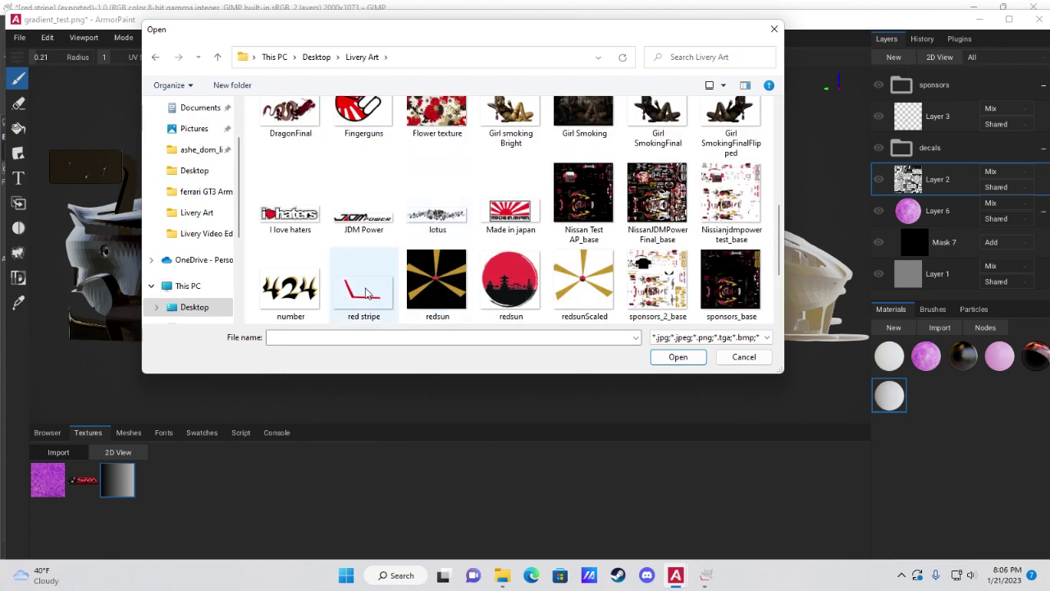
click(368, 289)
click(677, 357)
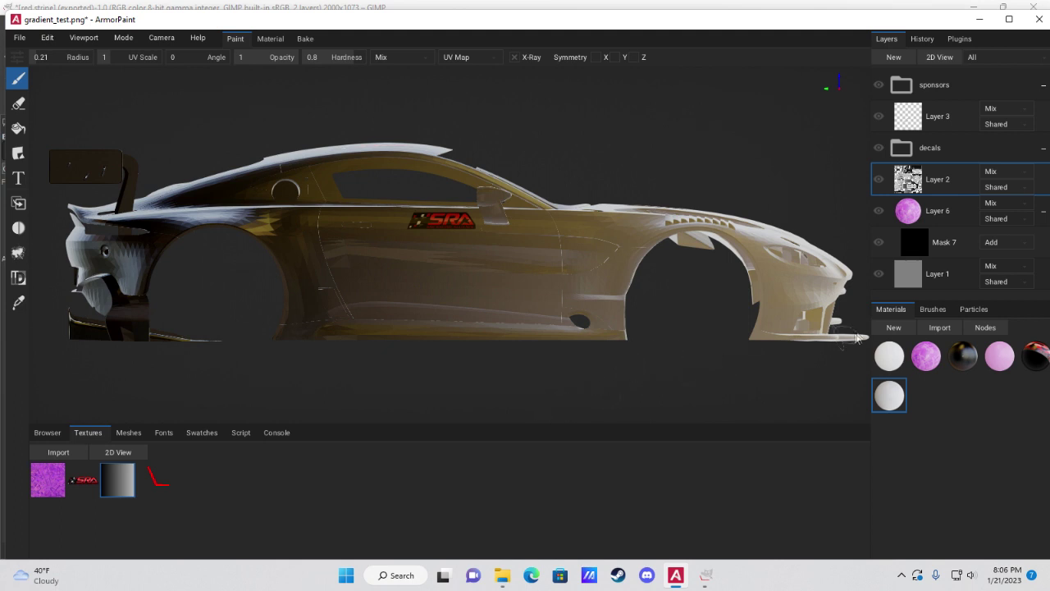
- Create a material that replaces the RGB node with the red stripe texture, linking its colour to Base Color and its alpha to Opacity
click(893, 328)
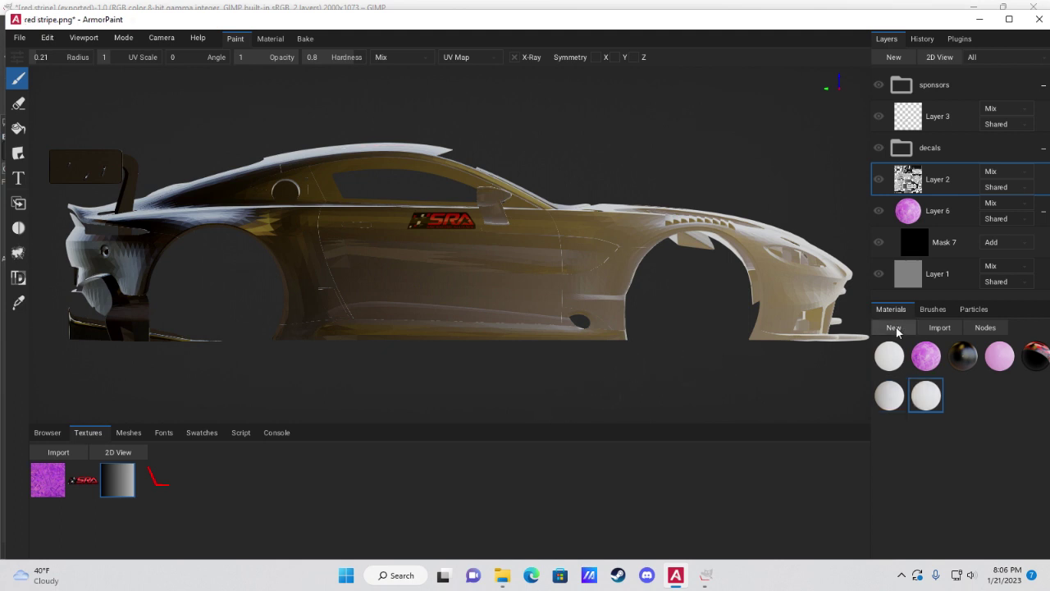
double_click(928, 398)
click(561, 142)
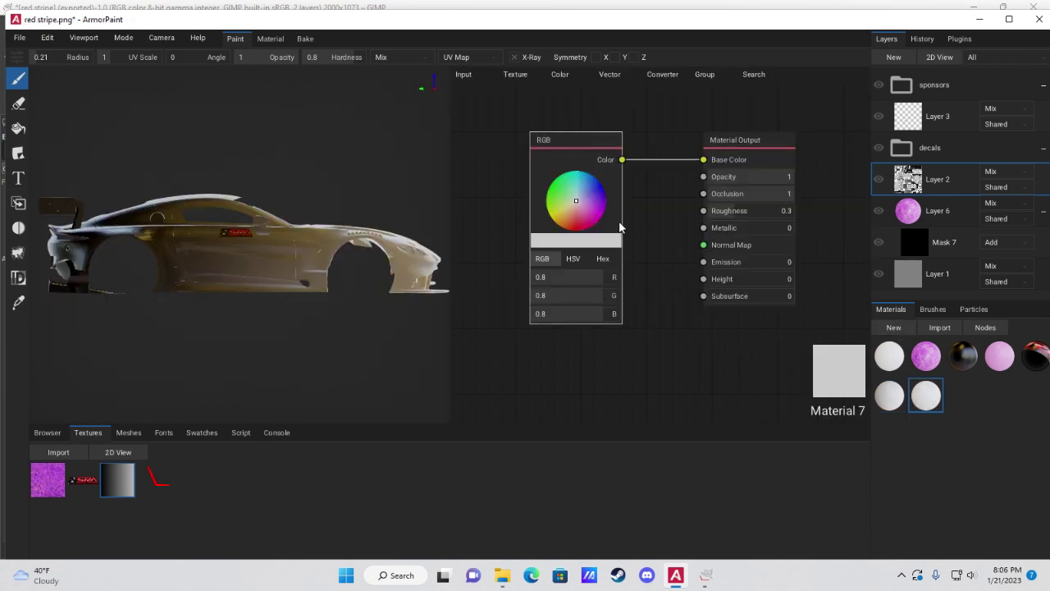
key(Delete)
drag(156, 484, 535, 142)
drag(601, 165, 703, 159)
drag(601, 182, 703, 176)
key(Tab)
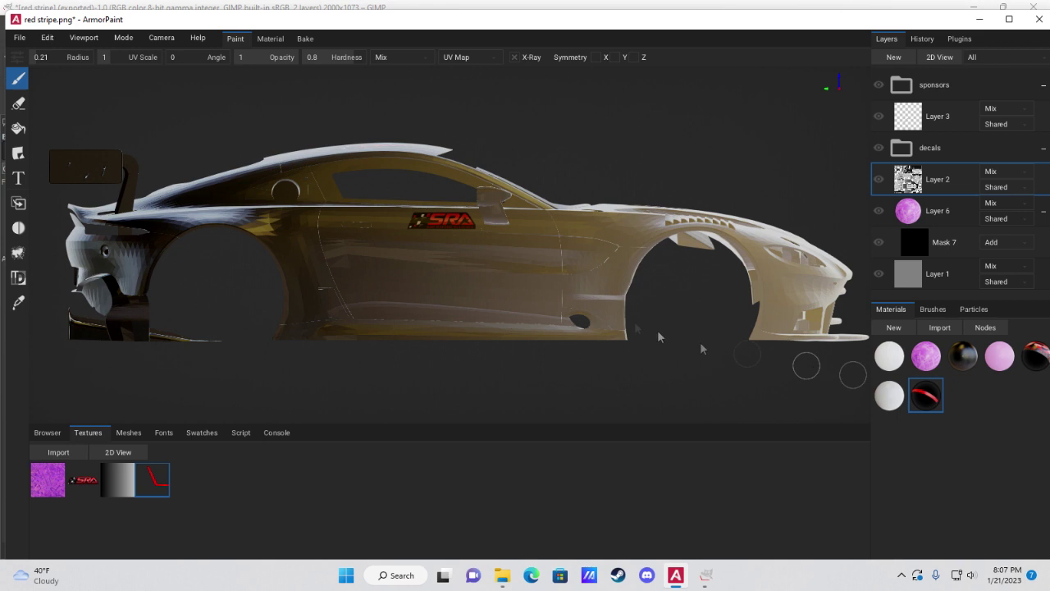
- Stamp the red stripe as a decal with radius 4 on Layer 2, running from the roof down the door to the front wheel arch
click(18, 153)
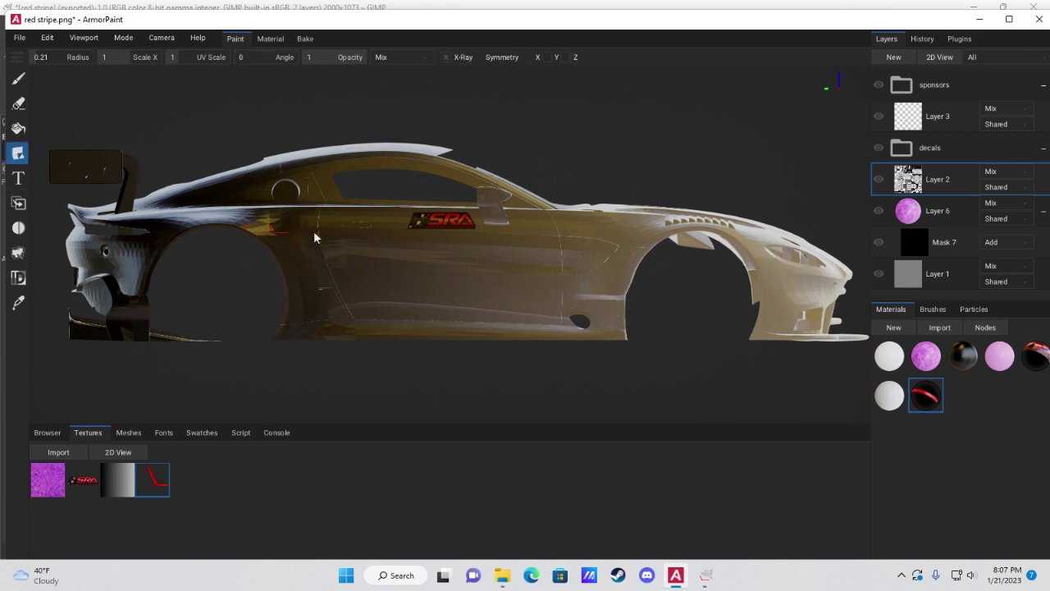
drag(66, 64, 107, 74)
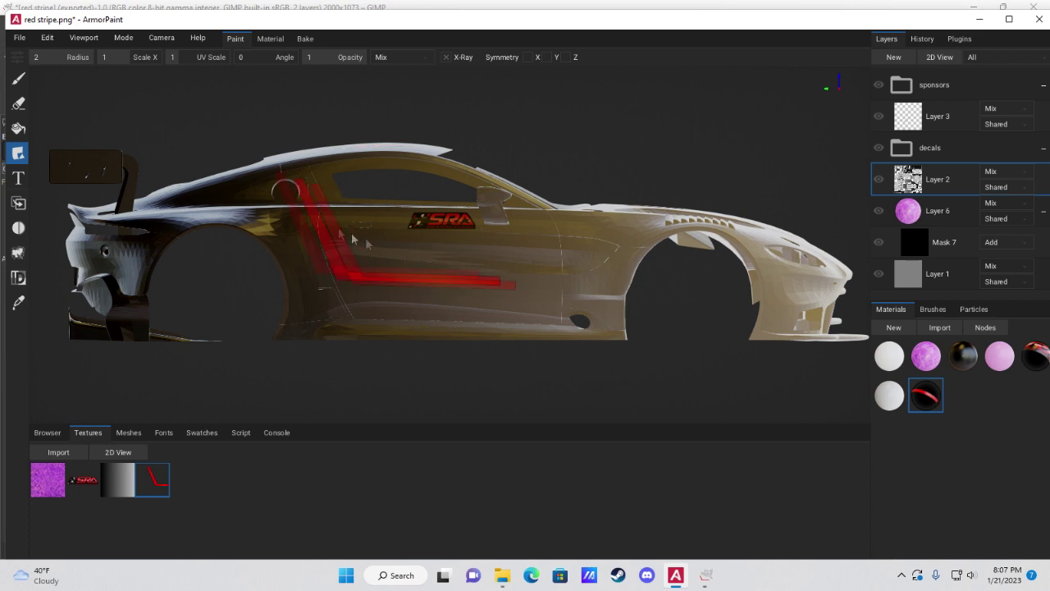
drag(82, 59, 52, 60)
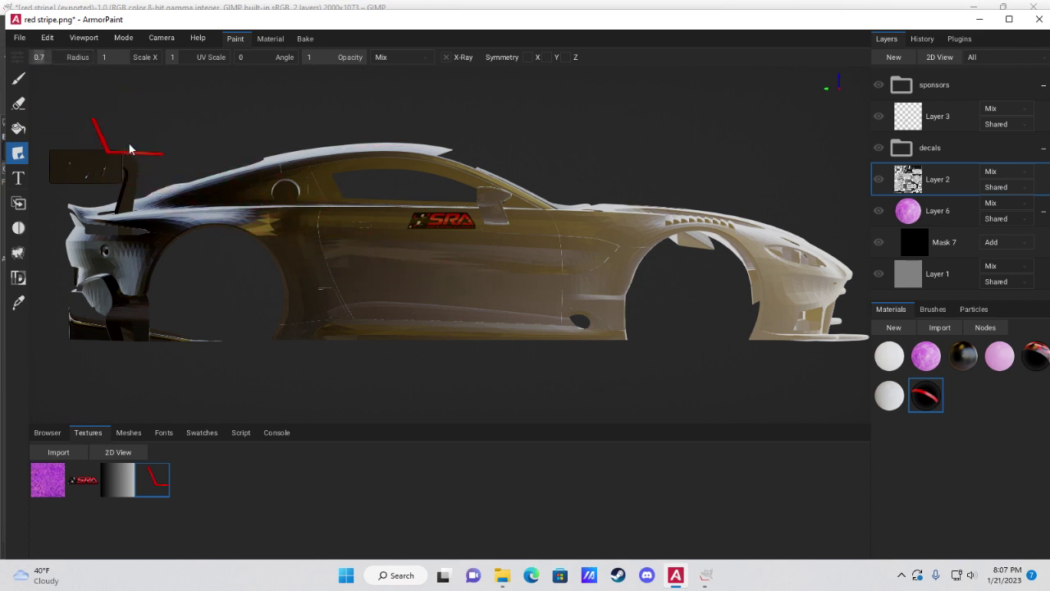
text(5)
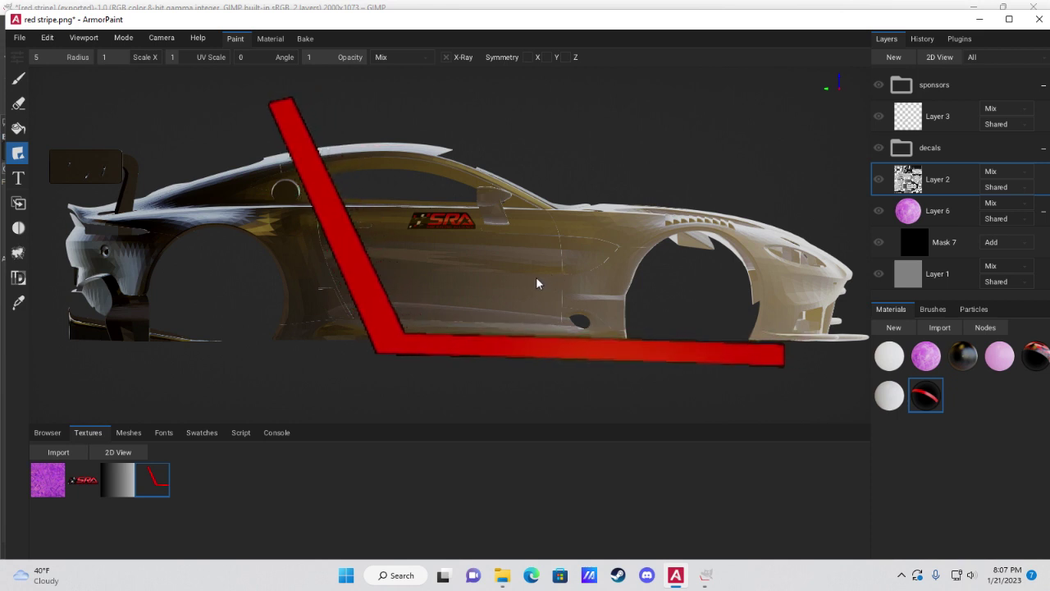
mouse_move(90, 62)
mouse_down()
mouse_move(60, 63)
mouse_move(82, 64)
mouse_up()
scroll(492, 246, up, 1)
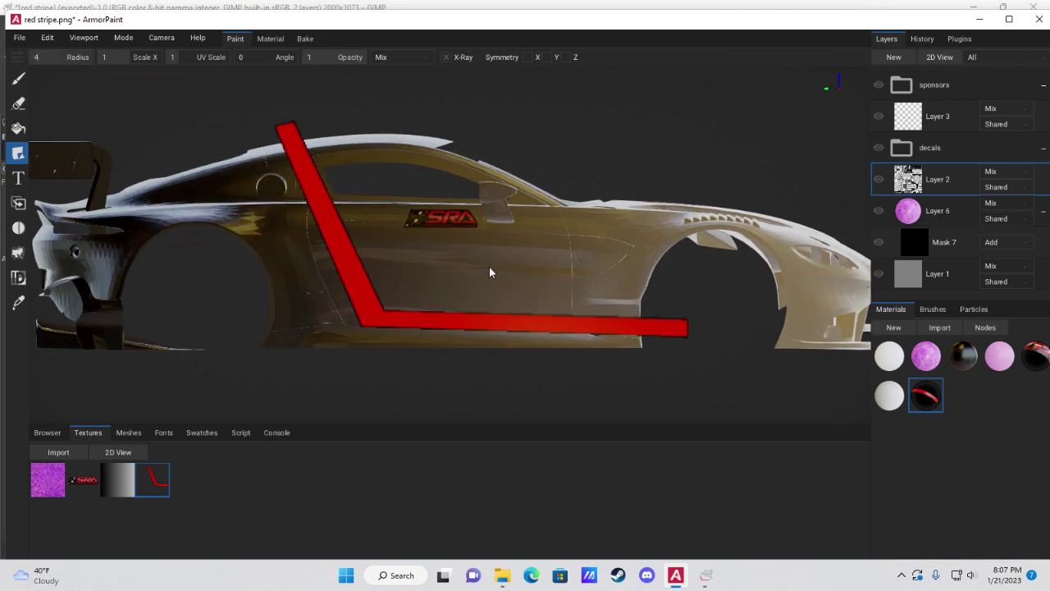
scroll(489, 266, up, 1)
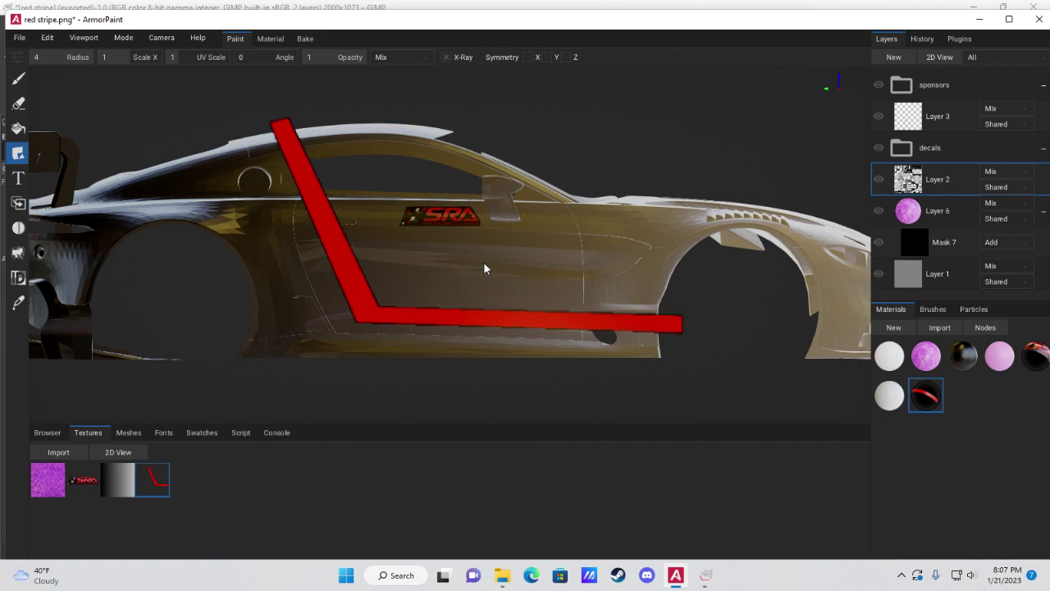
click(483, 269)
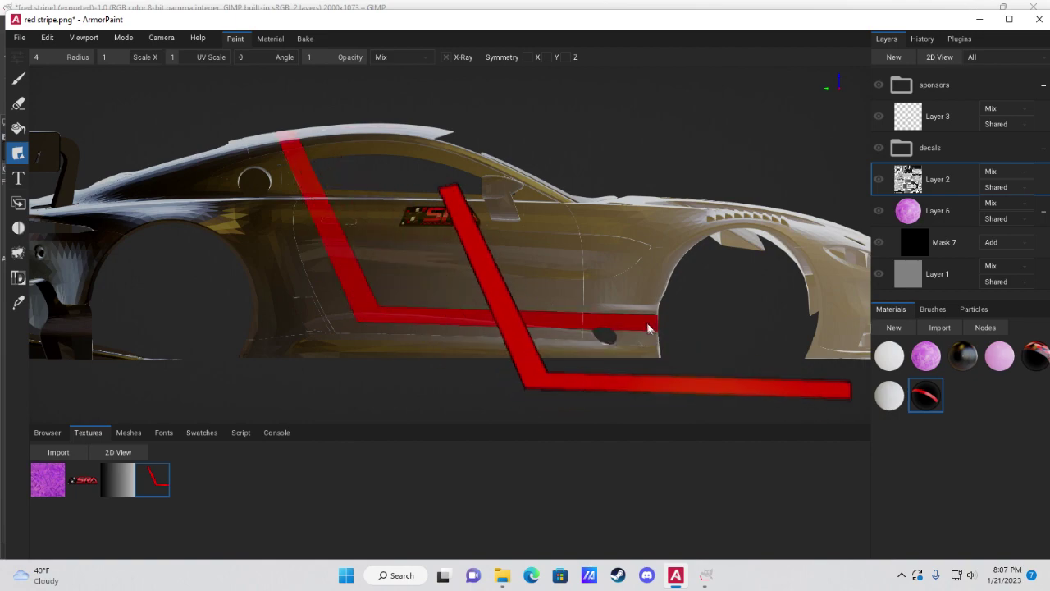
- In the Left camera view, stamp a second red stripe parallel to the first, slightly behind and below it
scroll(639, 316, down, 2)
right_drag(639, 315, 538, 234)
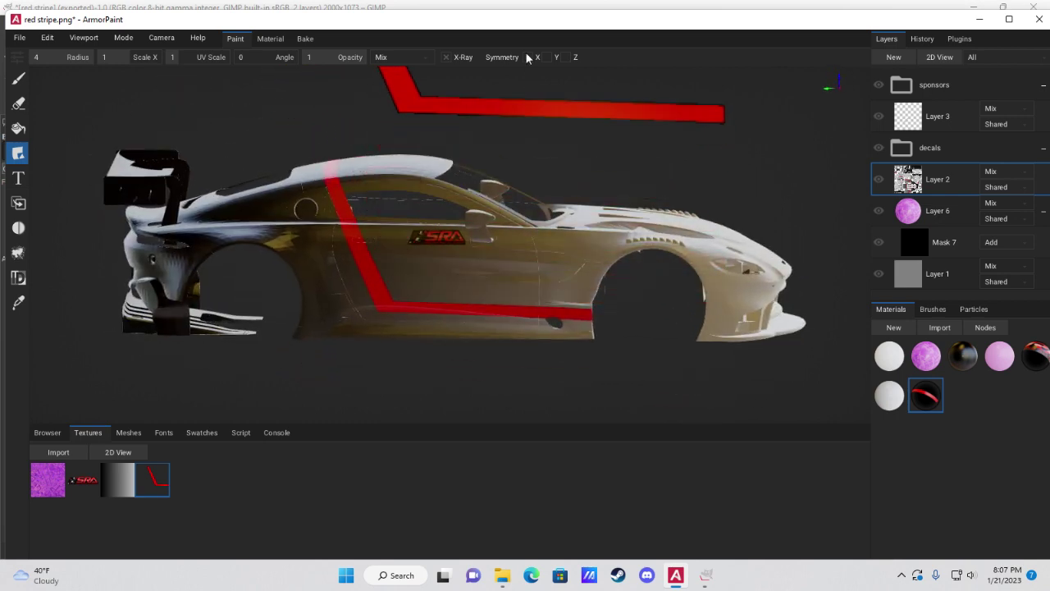
right_drag(552, 64, 428, 235)
click(161, 38)
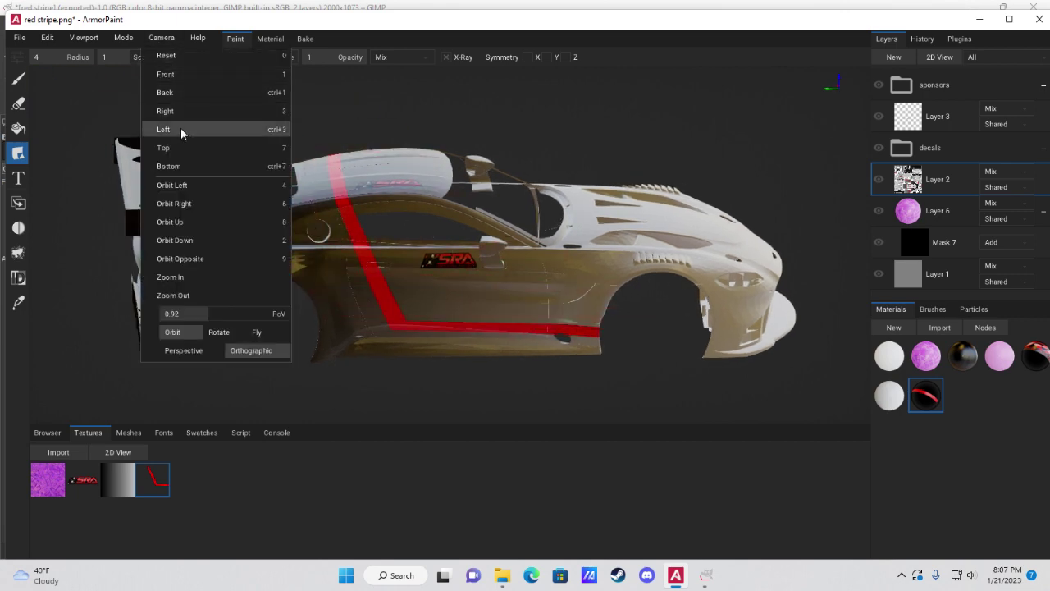
click(183, 129)
scroll(474, 192, up, 1)
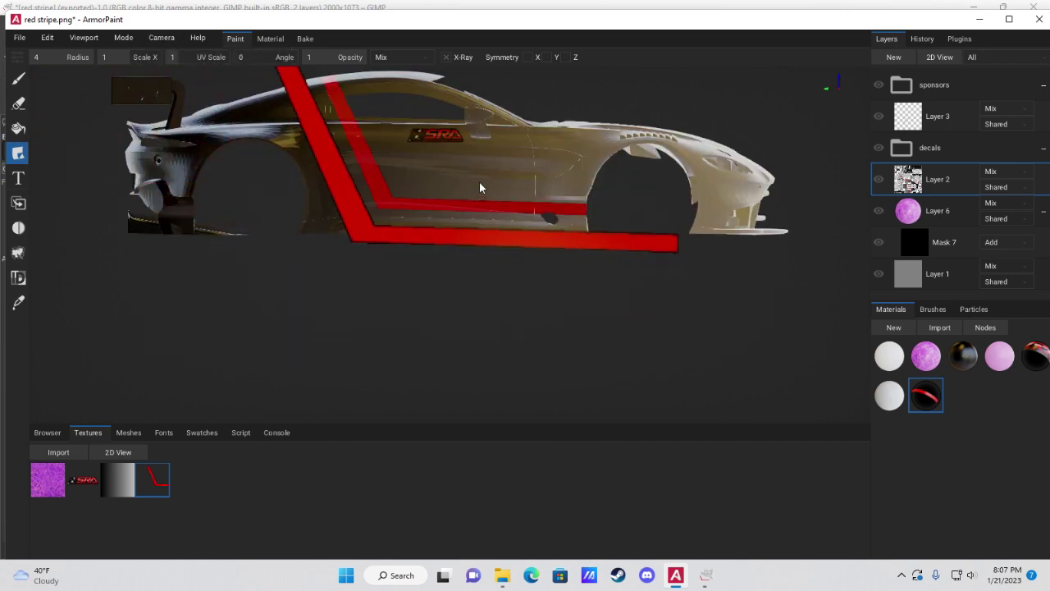
right_drag(473, 185, 486, 247)
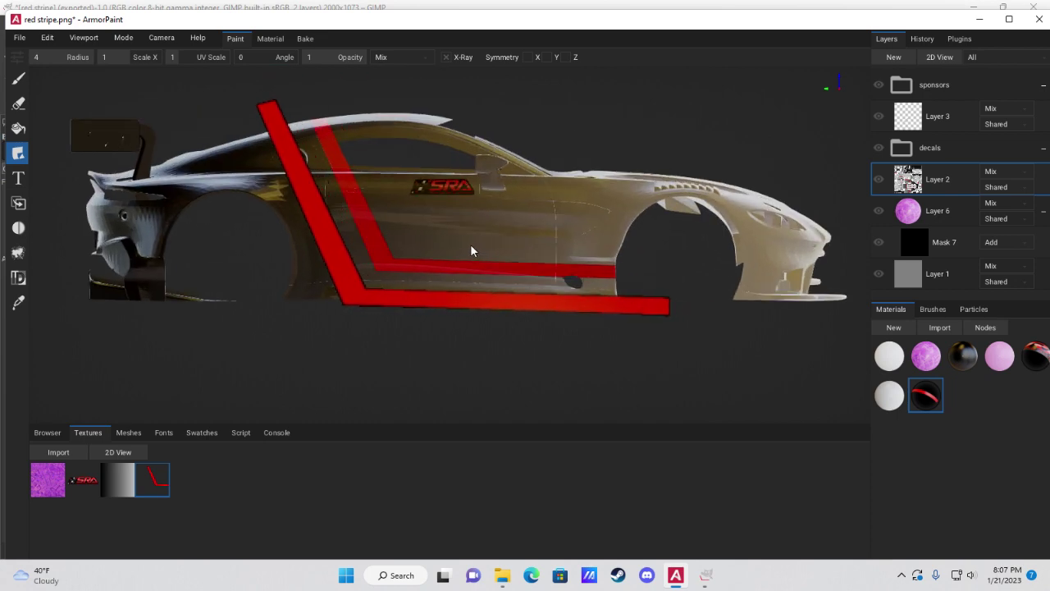
- Examine both red stripes across the door, sill, rear arch and roof from several angles and distances
right_drag(544, 265, 552, 334)
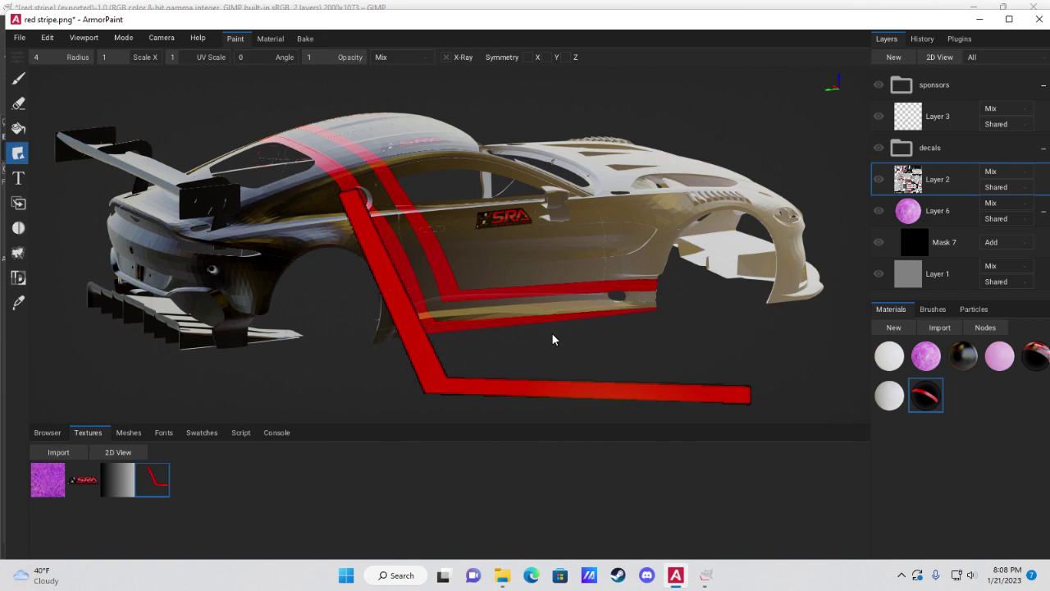
scroll(551, 332, up, 5)
scroll(489, 337, up, 4)
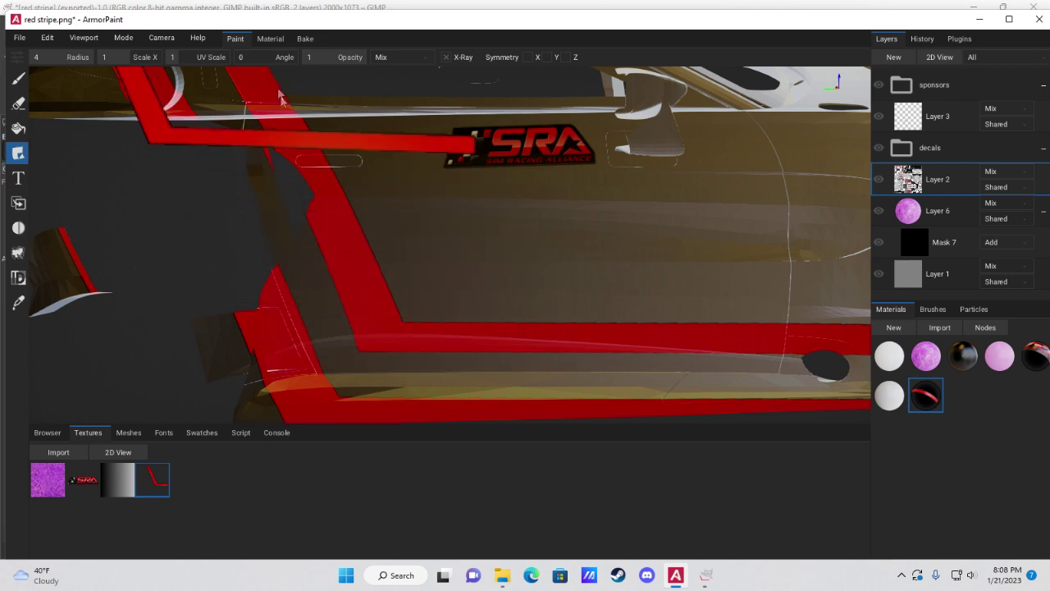
scroll(491, 330, down, 3)
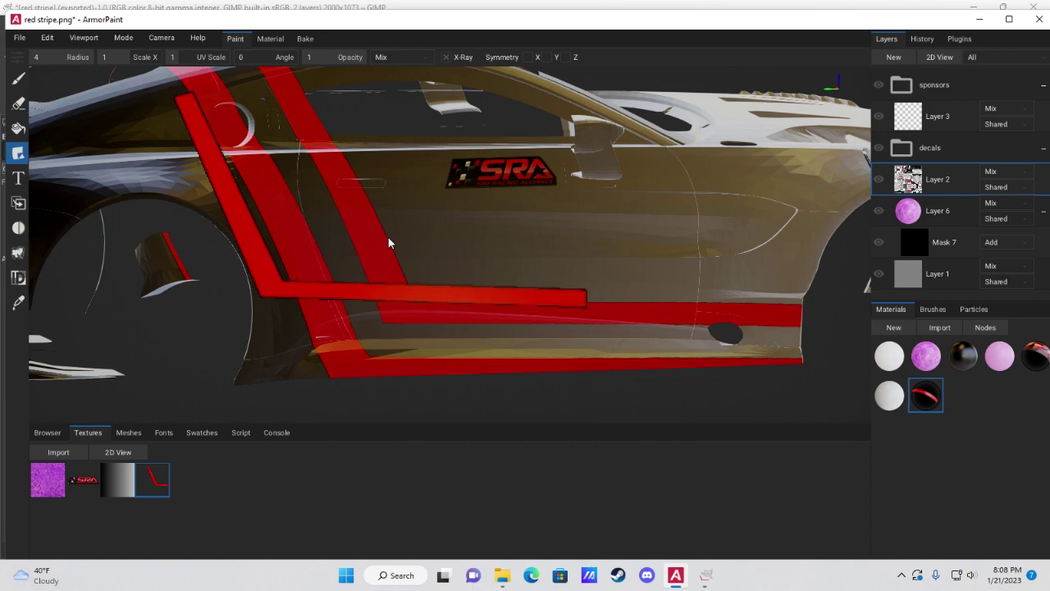
right_drag(388, 237, 453, 261)
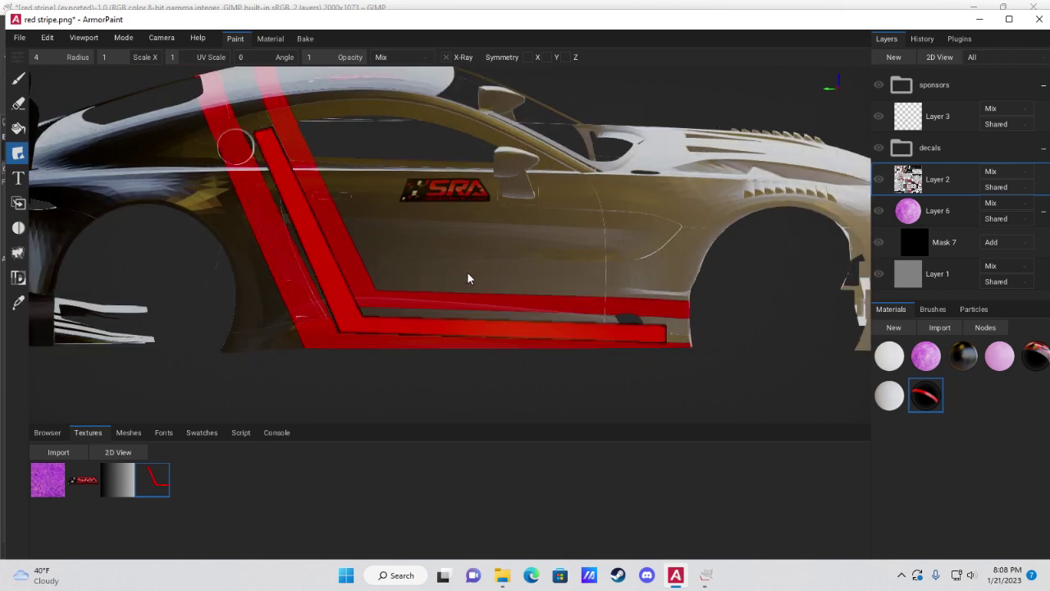
scroll(466, 278, up, 5)
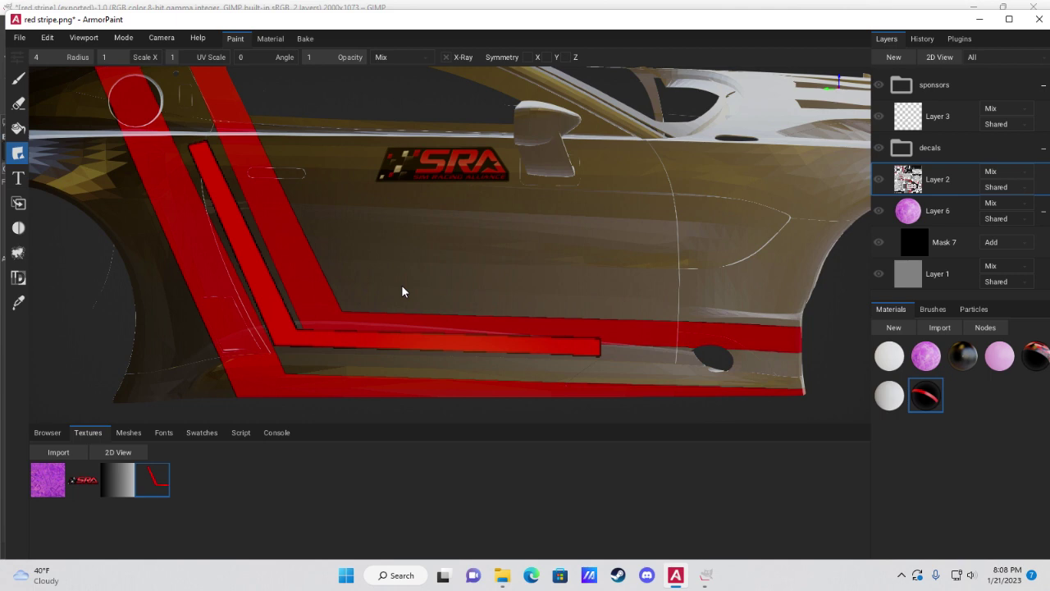
scroll(402, 291, down, 5)
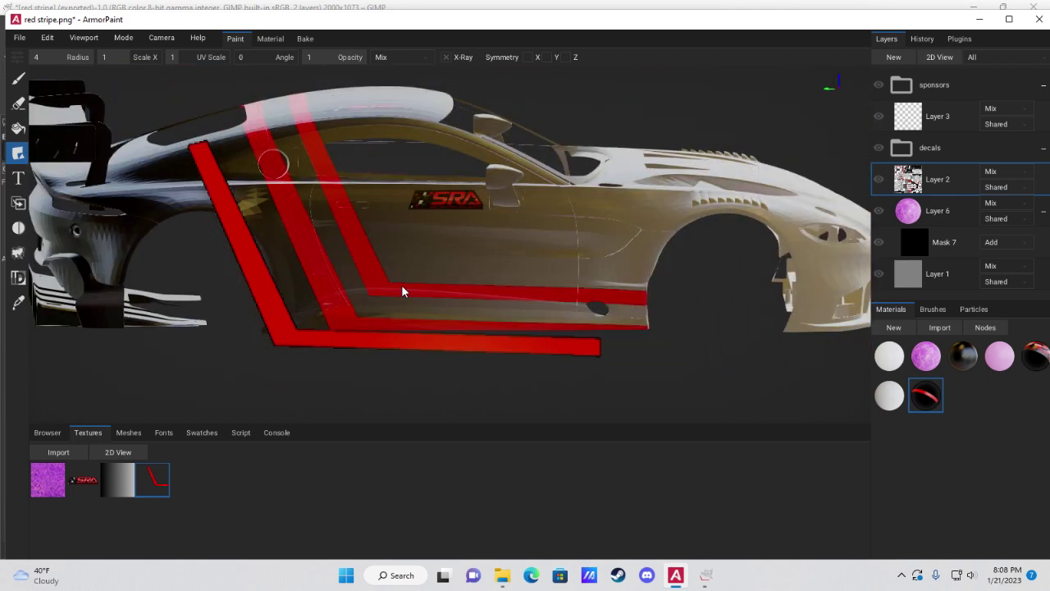
scroll(402, 291, down, 2)
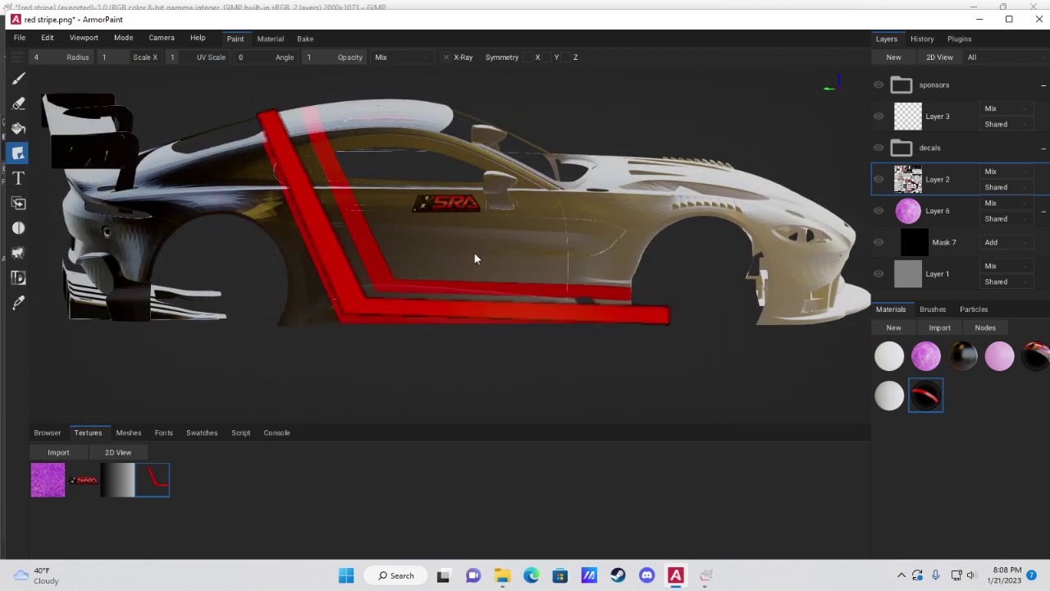
scroll(480, 253, up, 2)
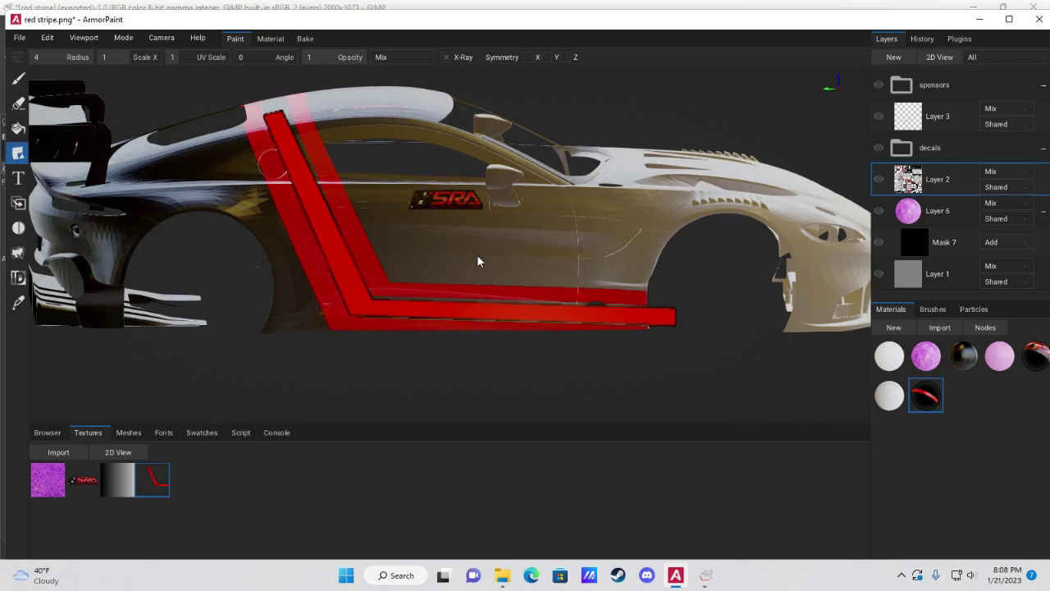
right_drag(478, 261, 424, 280)
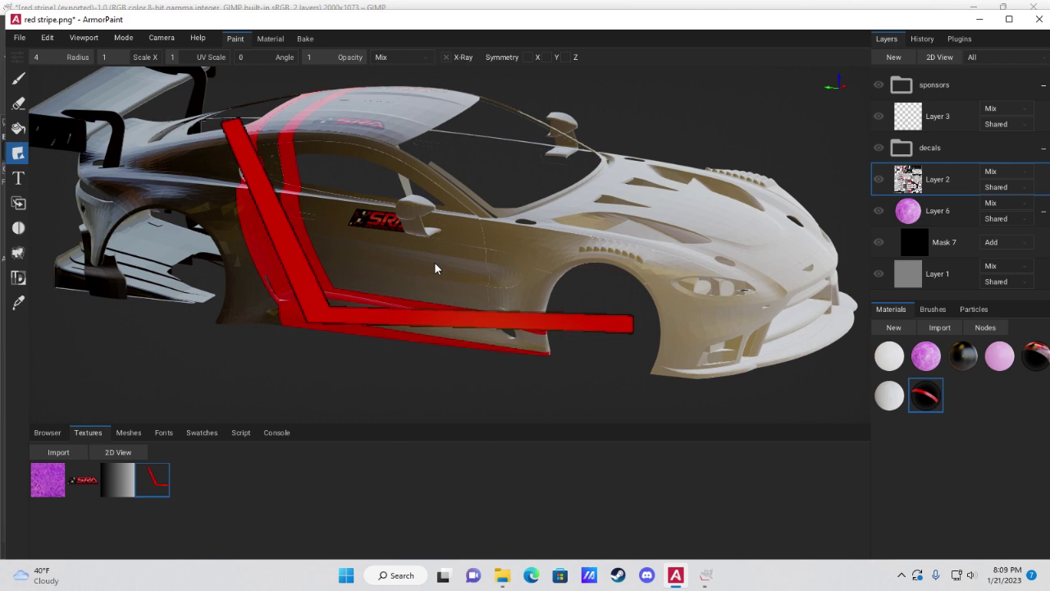
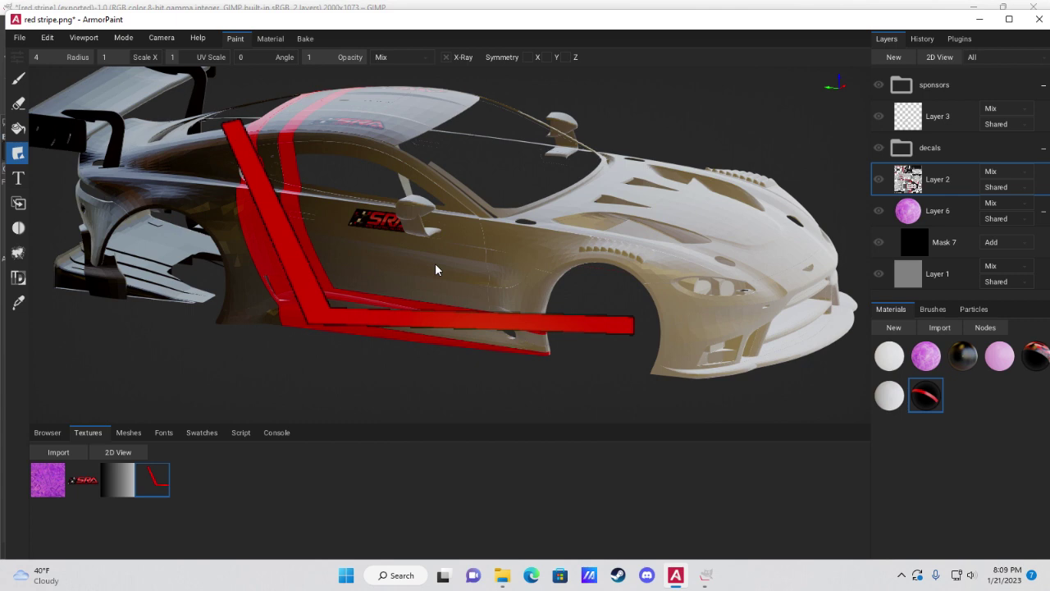
mouse_move(434, 270)
right_down()
mouse_move(408, 300)
mouse_move(450, 305)
mouse_move(390, 238)
right_up()
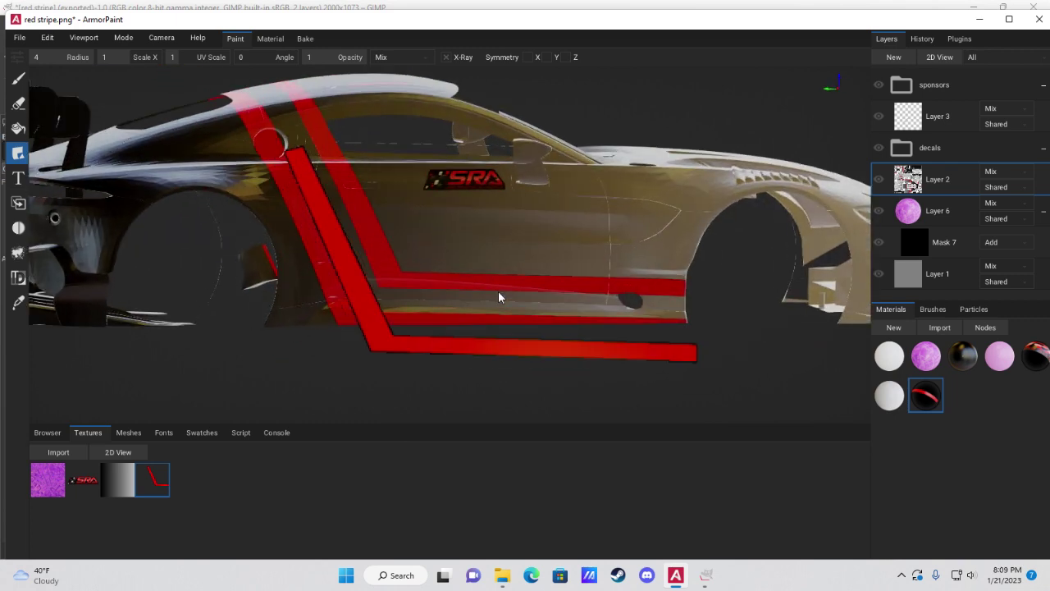
- Switch to Edge, search Bing Images for "star" and browse the star pictures
click(531, 575)
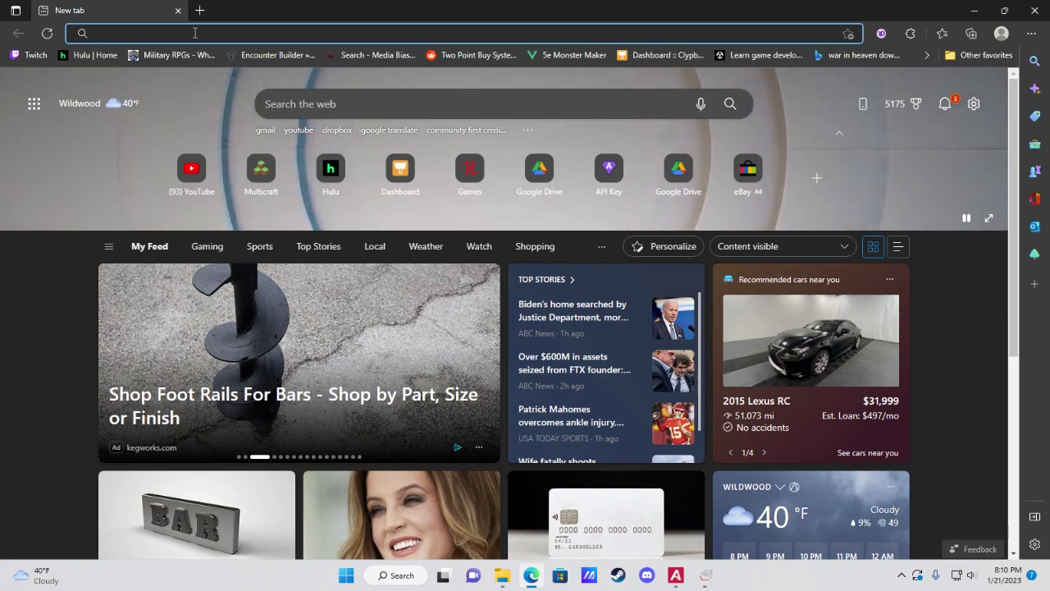
text(star)
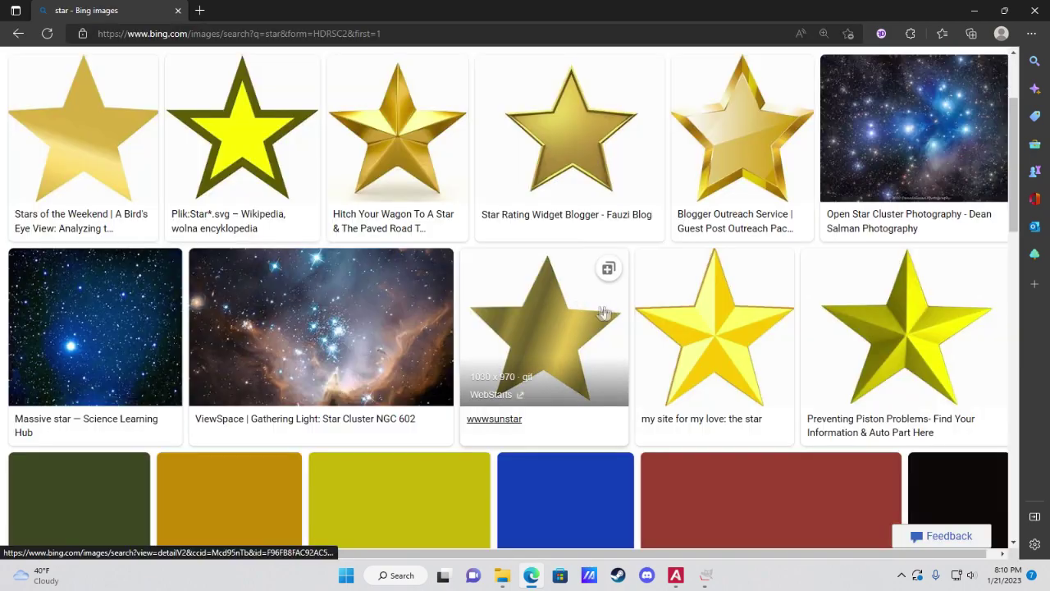
scroll(238, 279, up, 2)
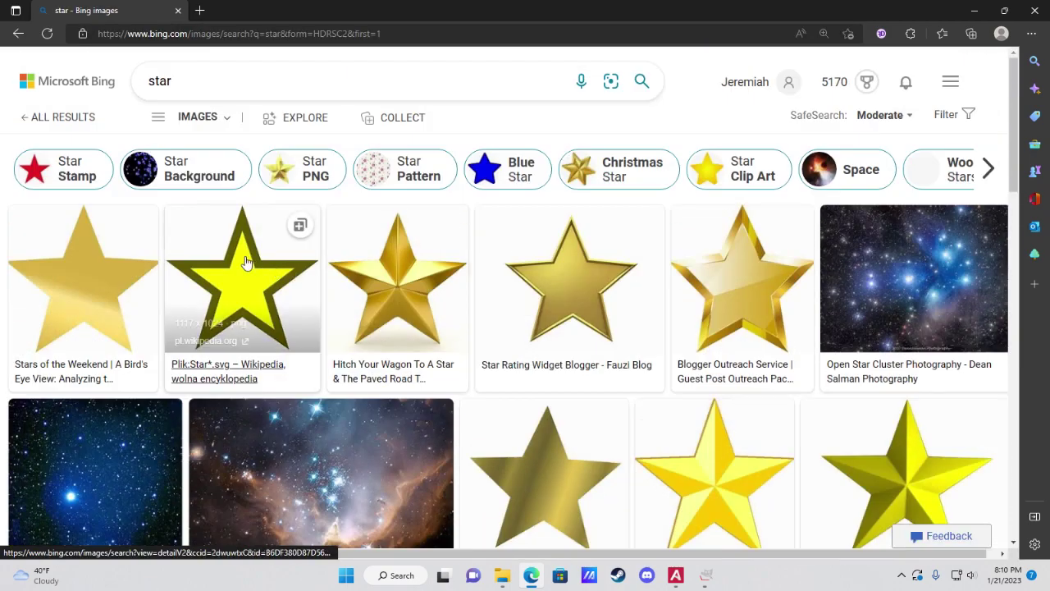
scroll(237, 279, down, 1)
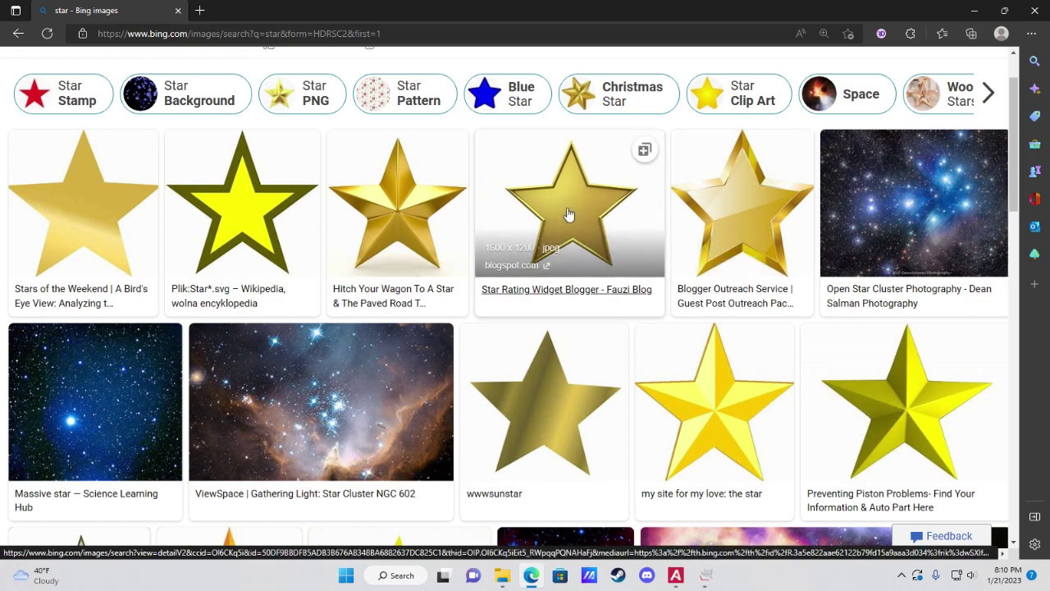
- Open the plain gold star with the bevelled edge (1600 x 1200) from the Bing results at full size in its own tab
scroll(566, 217, down, 3)
scroll(563, 256, up, 1)
scroll(398, 347, down, 1)
scroll(304, 345, up, 3)
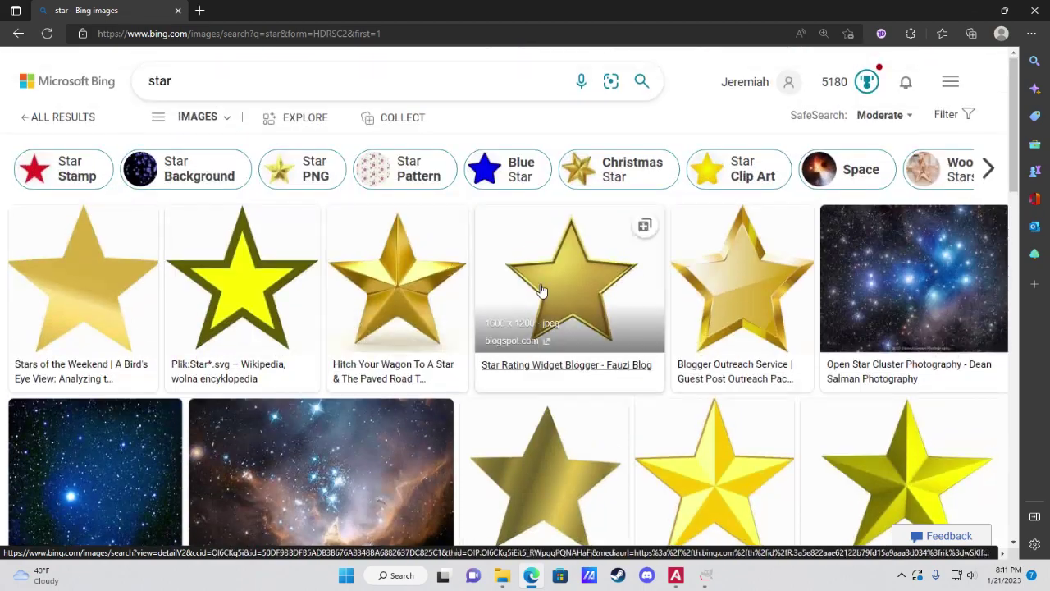
scroll(542, 290, down, 2)
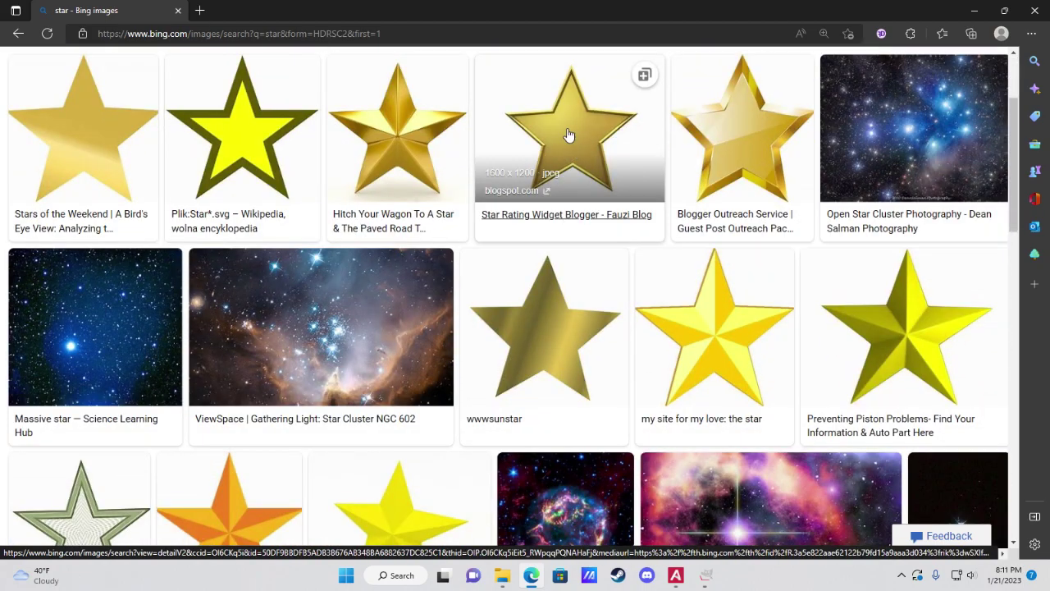
click(568, 134)
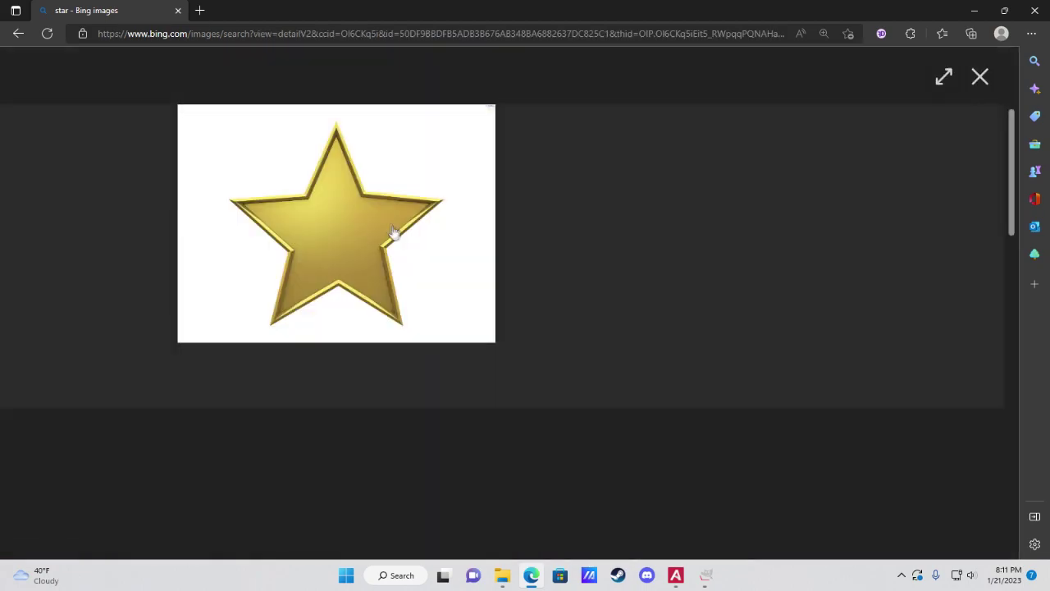
right_click(381, 222)
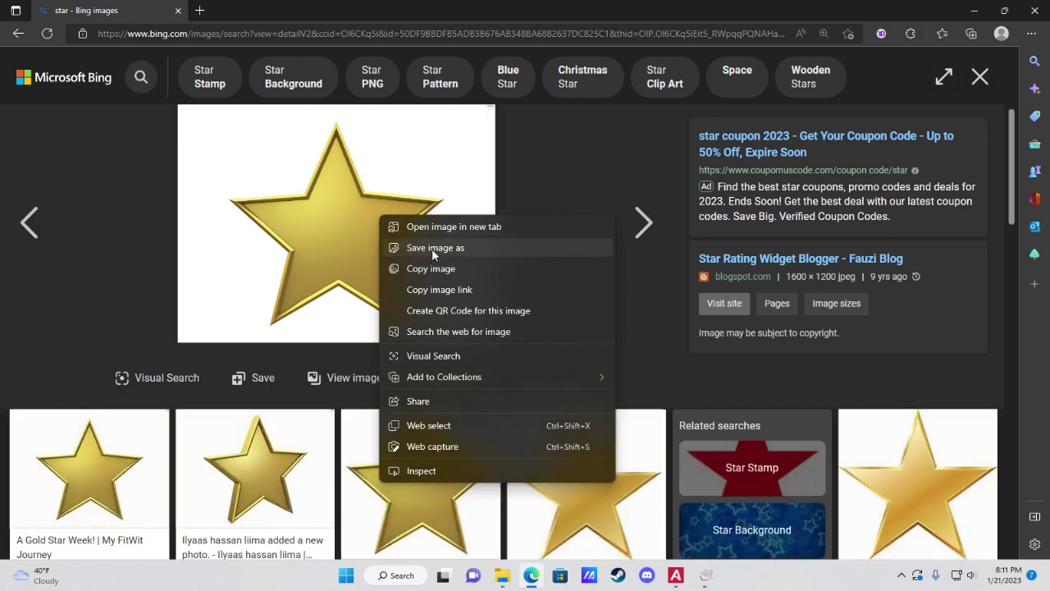
click(419, 227)
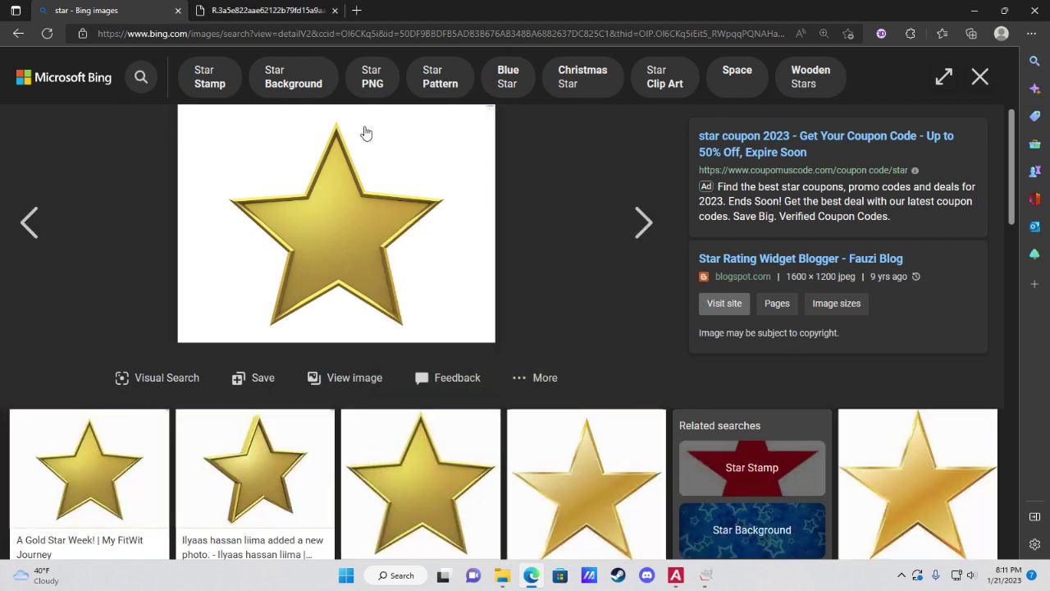
click(271, 11)
- Save the gold star image to the Desktop as a JPEG named R
right_click(381, 216)
click(415, 245)
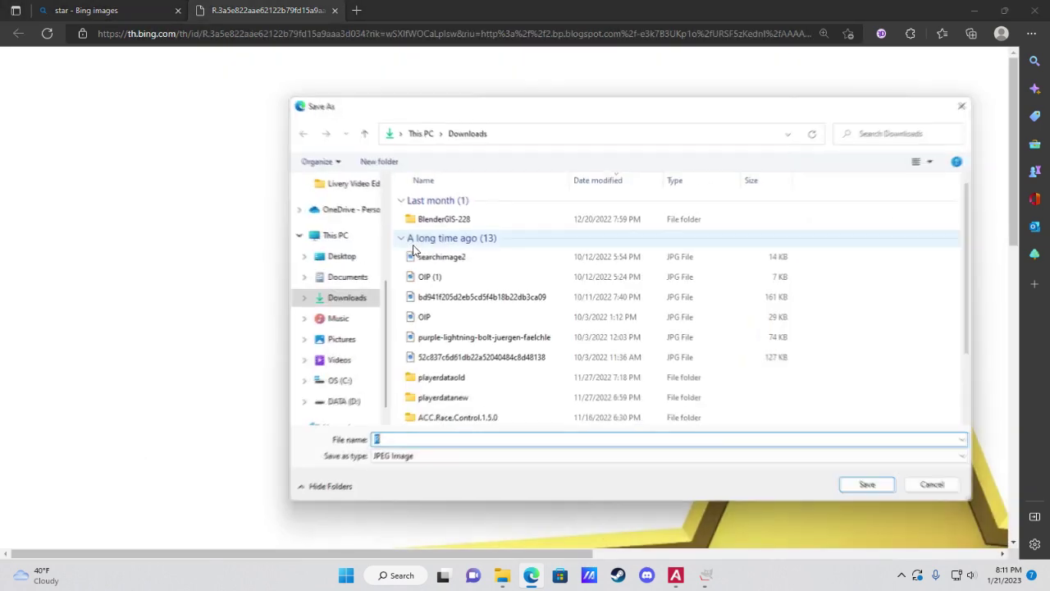
click(343, 257)
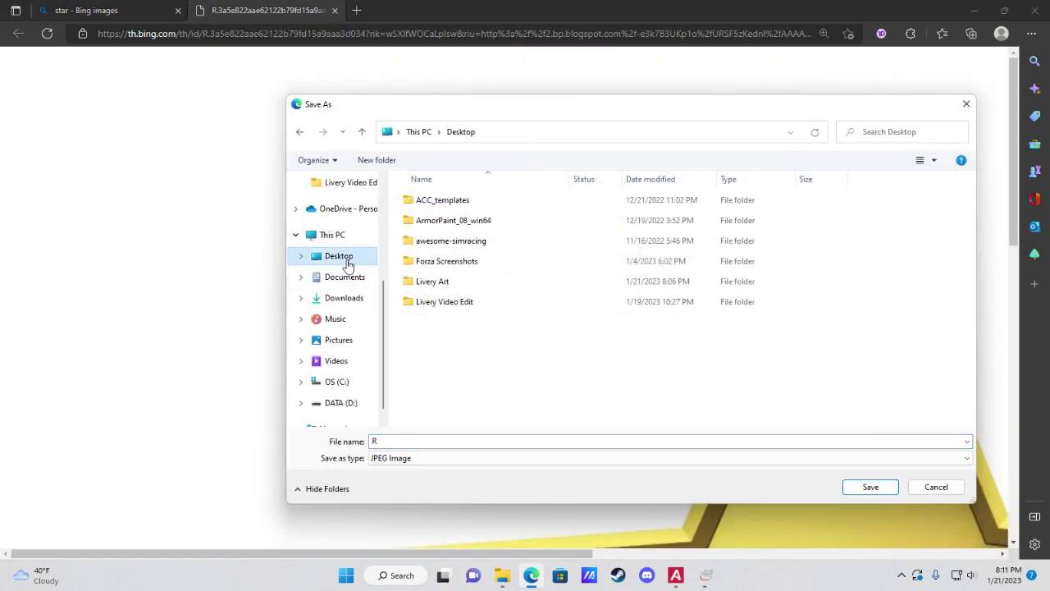
click(861, 487)
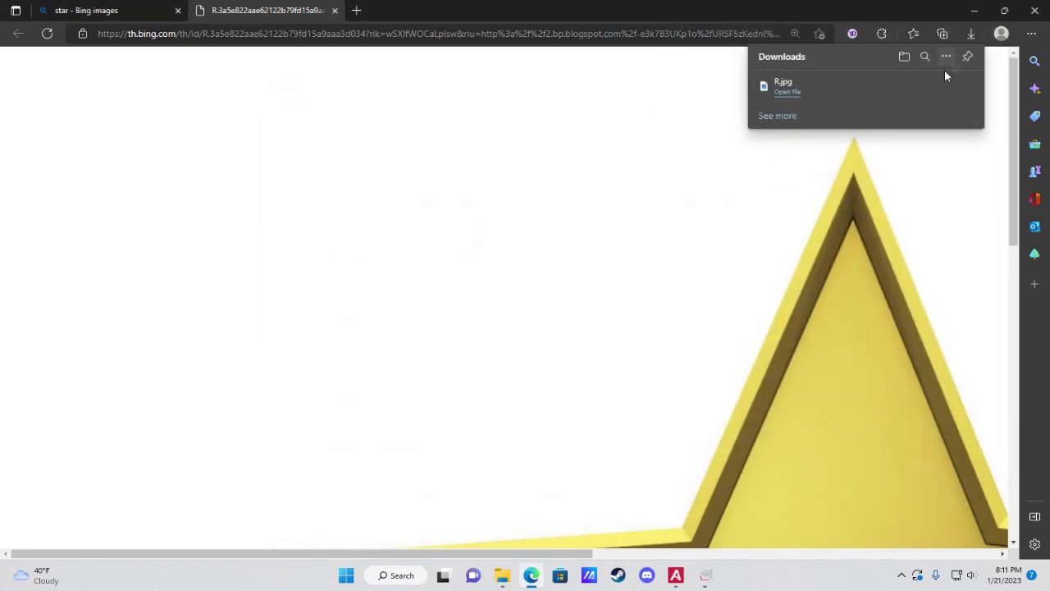
- Show the downloaded R.jpg in its Desktop folder and open it in GIMP
click(928, 92)
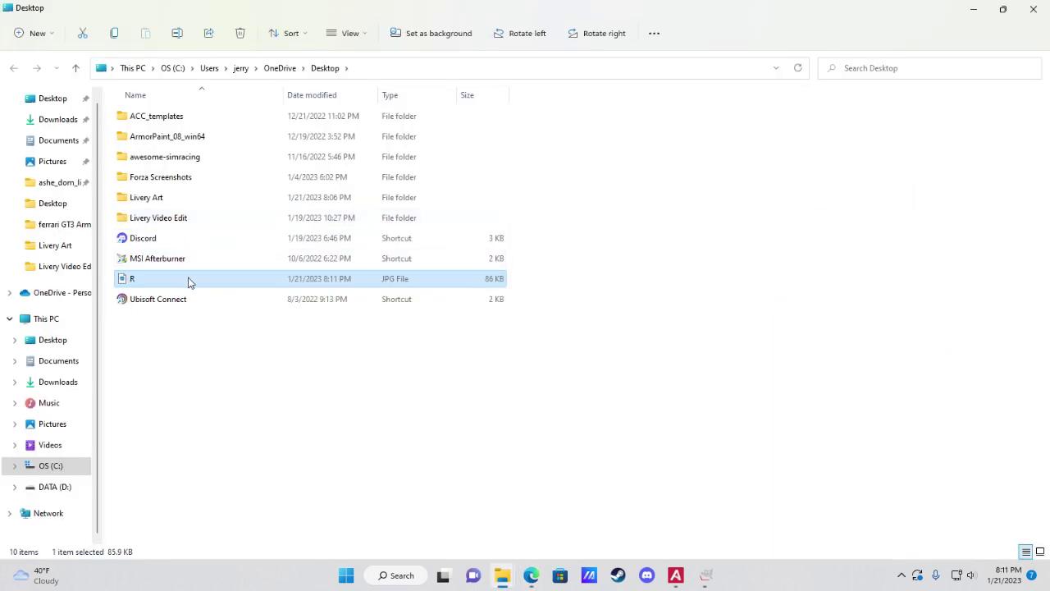
right_click(207, 285)
mouse_move(265, 345)
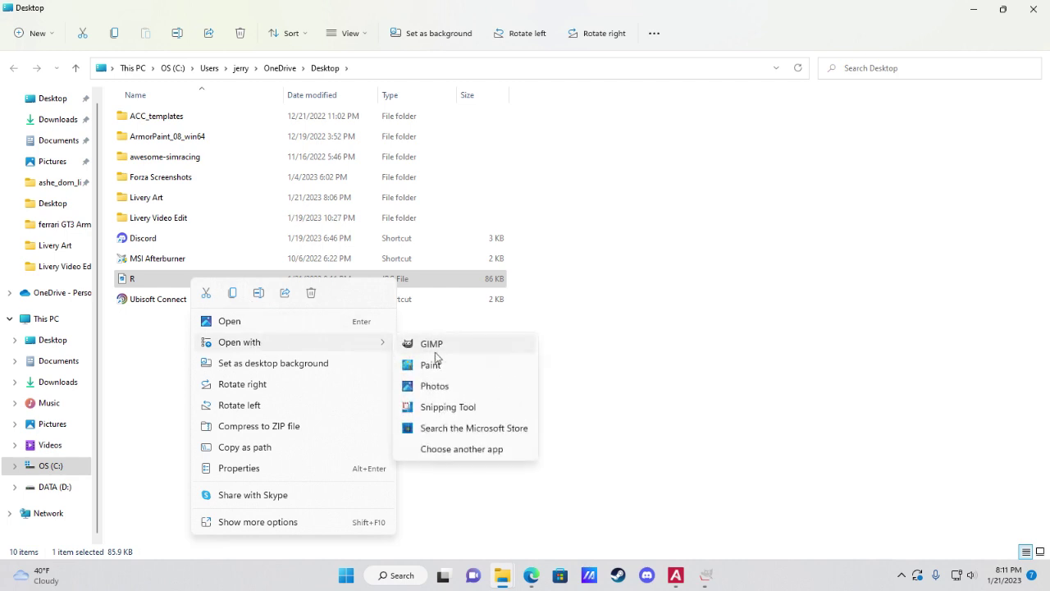
click(443, 351)
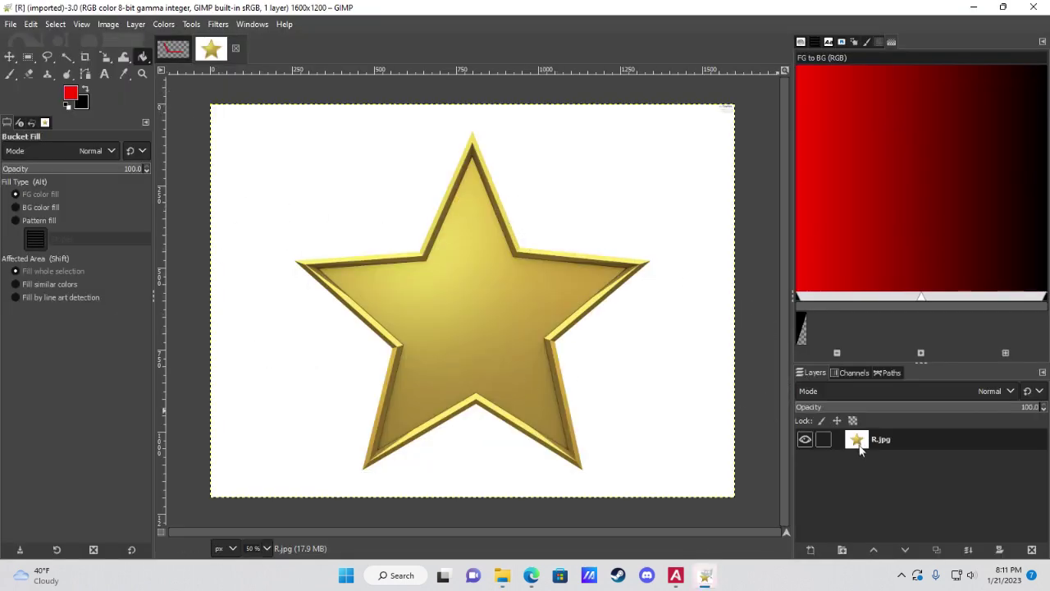
- Add an alpha channel to the R.jpg layer
right_click(858, 441)
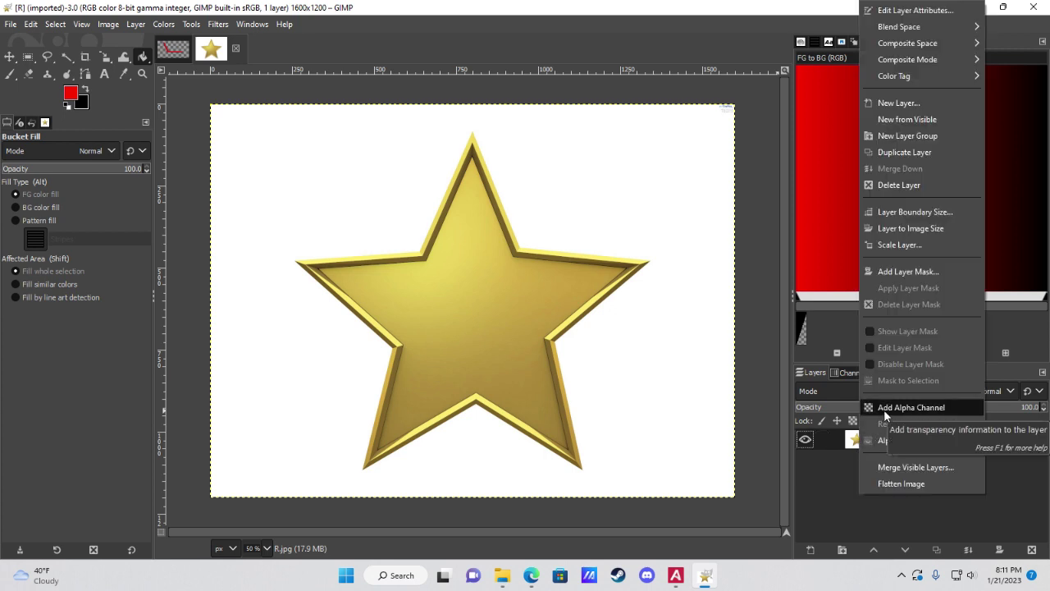
click(835, 463)
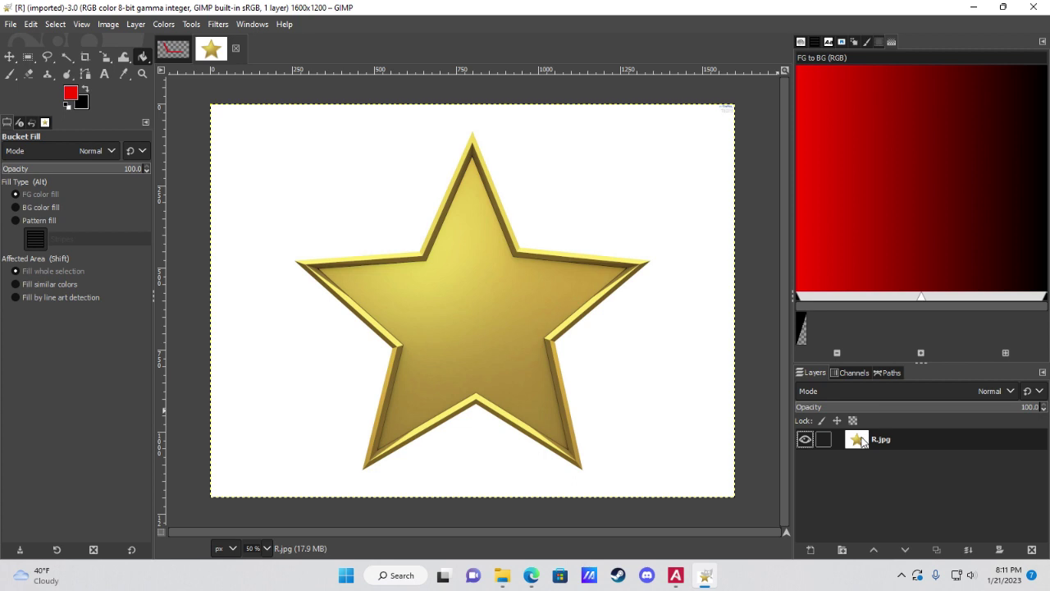
right_click(861, 444)
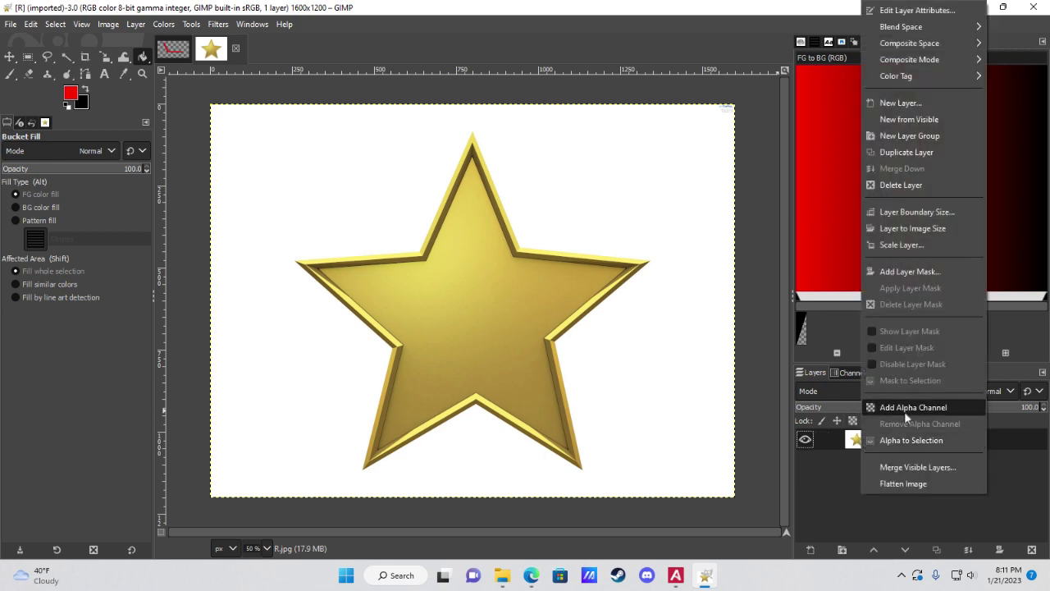
click(908, 407)
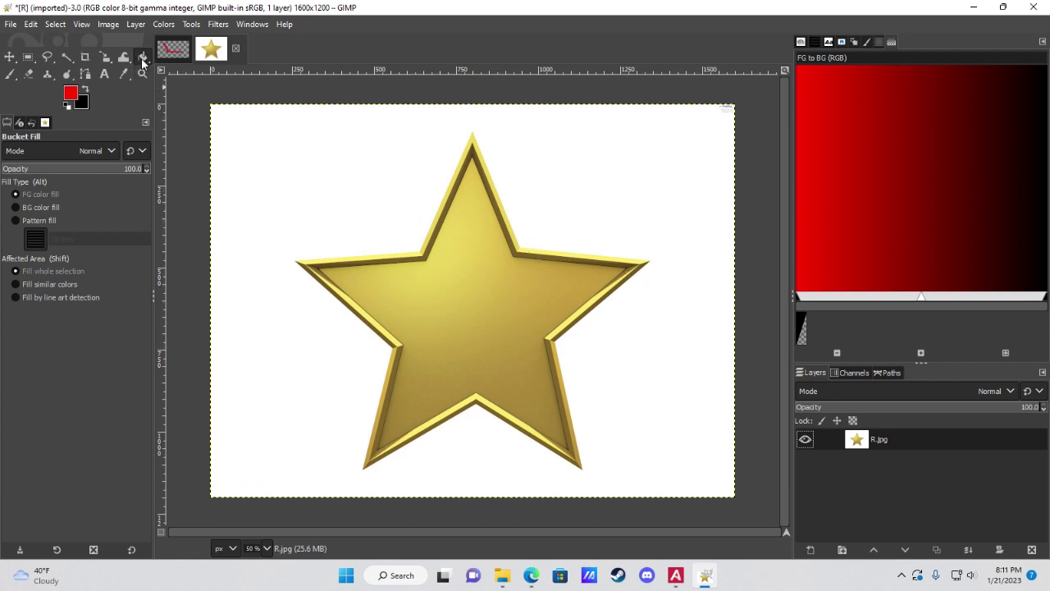
- Set Bucket Fill to Erase mode for similar colors, try it on the white background at threshold 109.3, and undo that fill
click(77, 151)
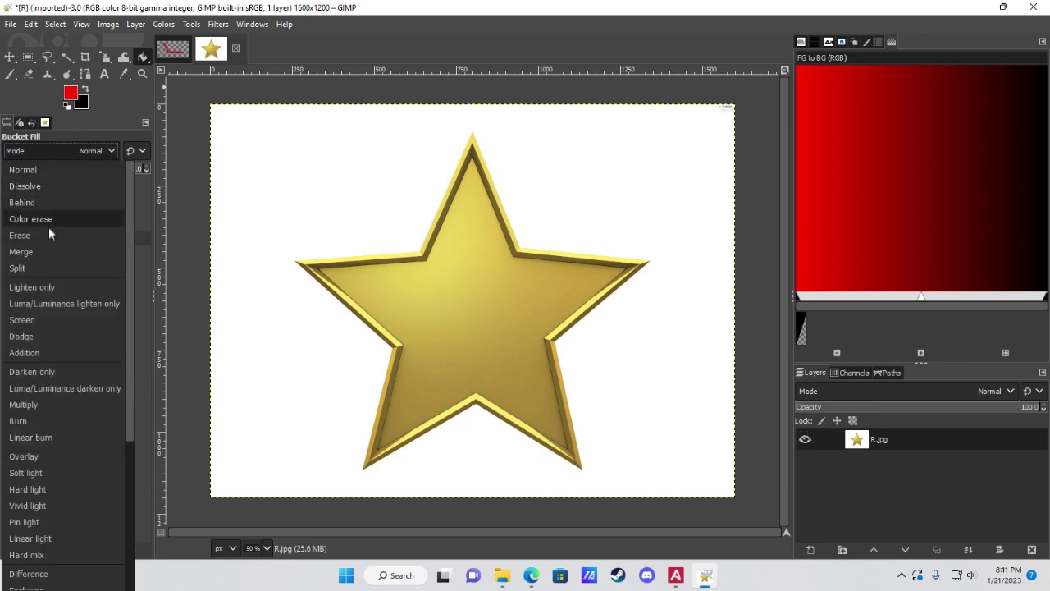
key(Escape)
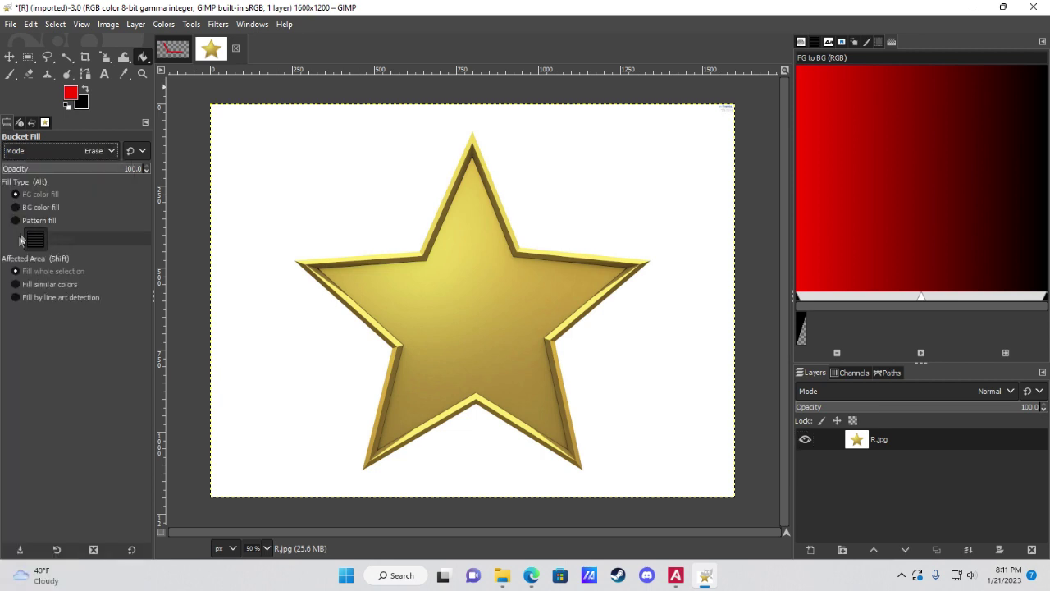
click(16, 284)
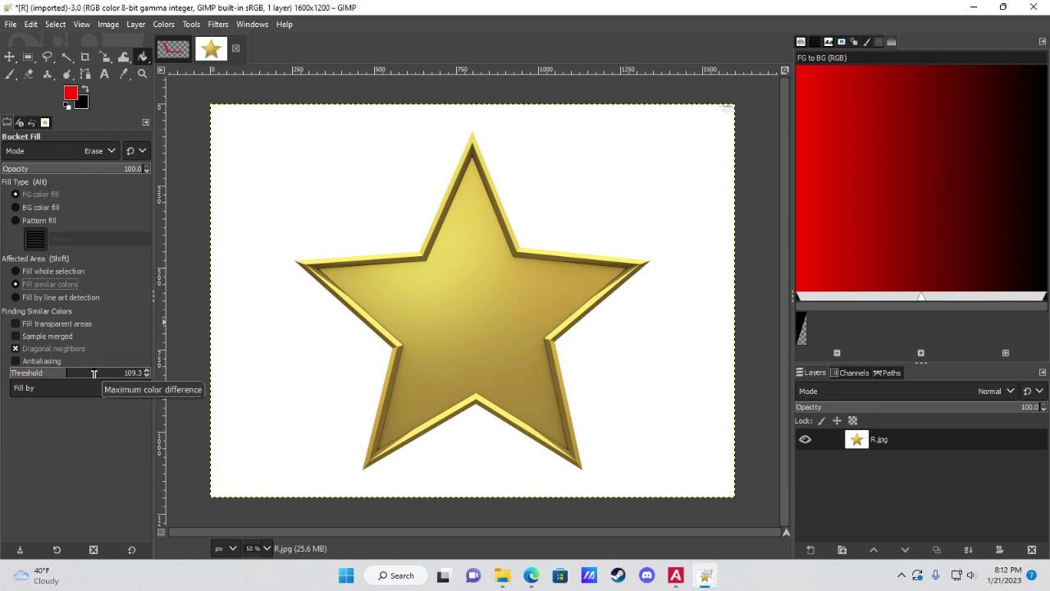
click(275, 290)
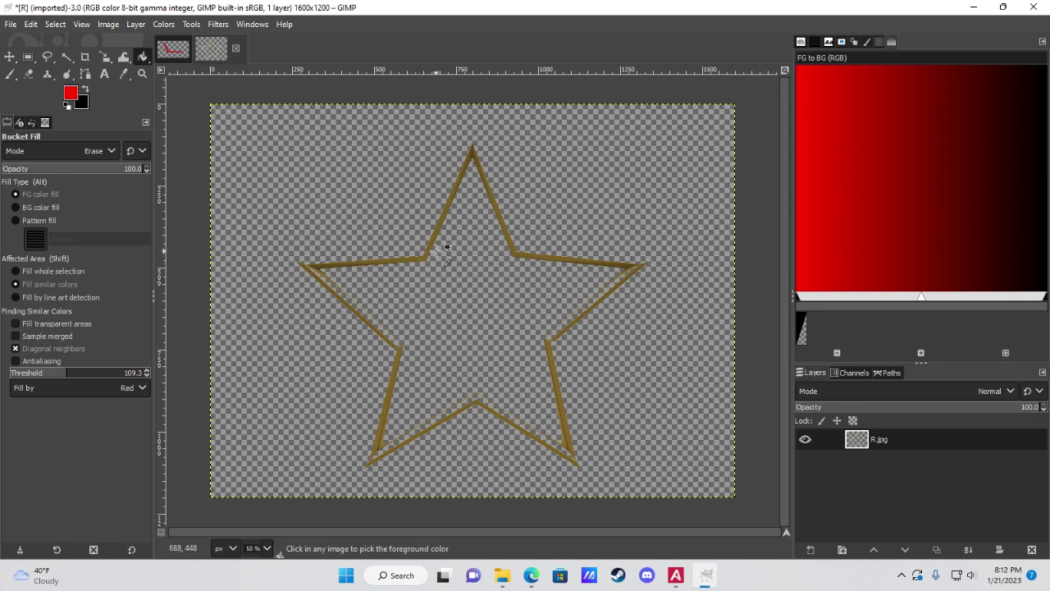
key(ctrl+z)
- Erase the white background around the star with Bucket Fill at threshold 40.2, filling by Composite
click(54, 373)
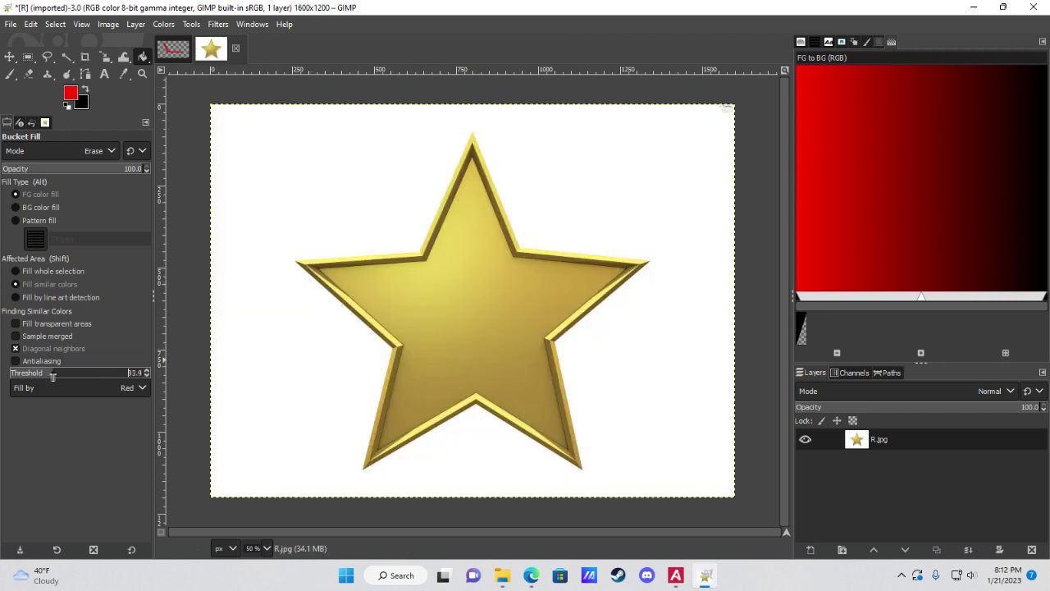
click(38, 374)
click(64, 389)
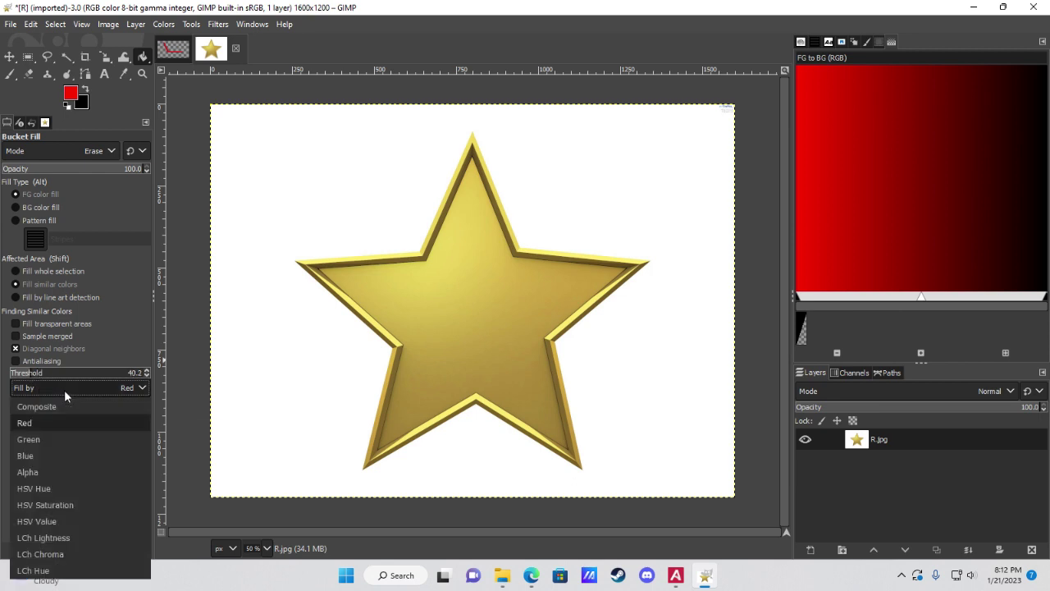
click(61, 406)
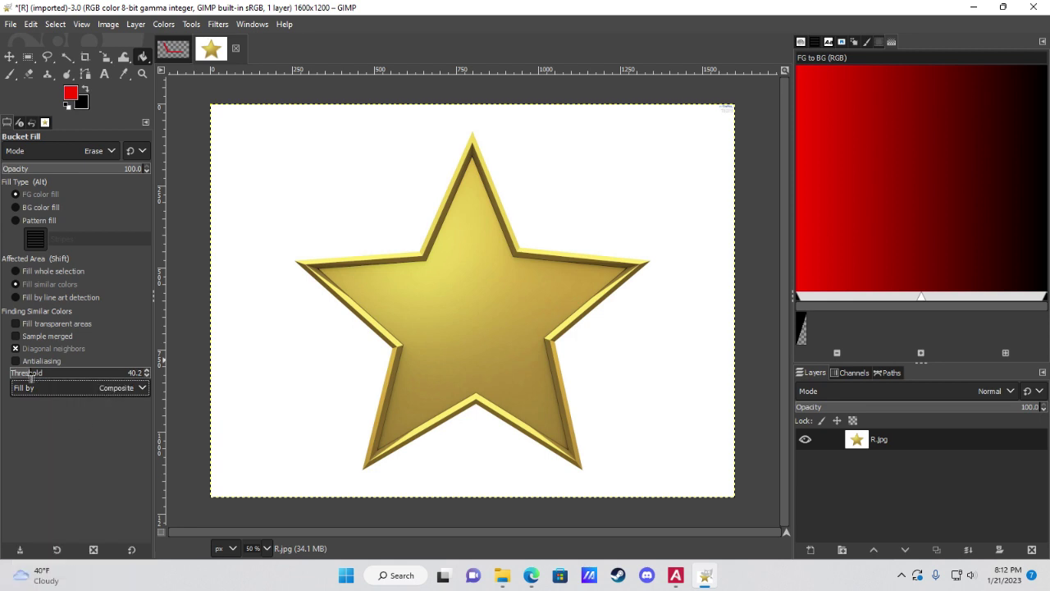
click(267, 250)
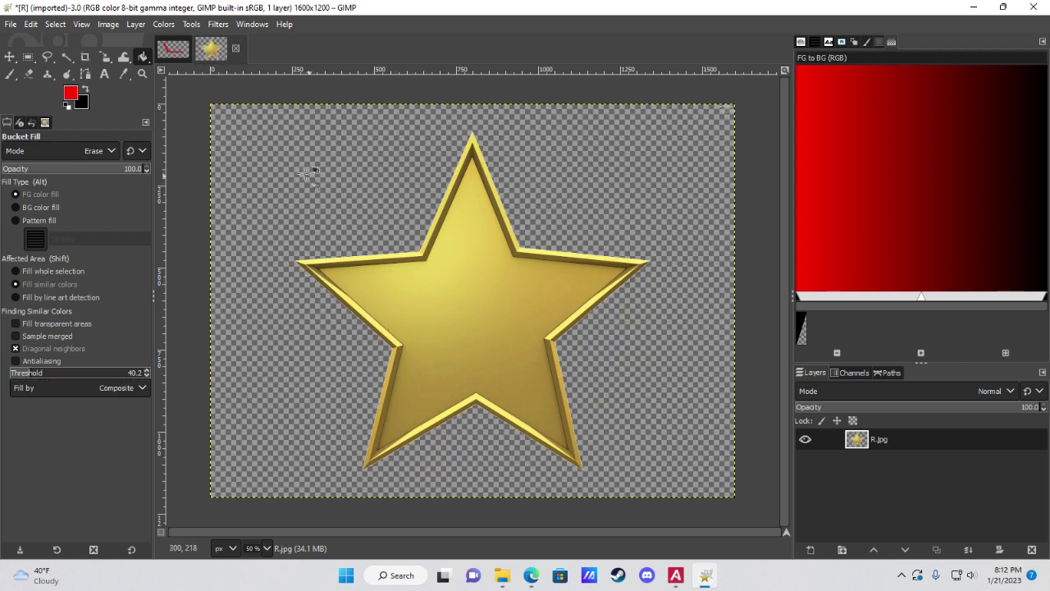
- Examine the cut-out edge along the star's left arm and tip pixel by pixel
ctrl+scroll(348, 304, up, 5)
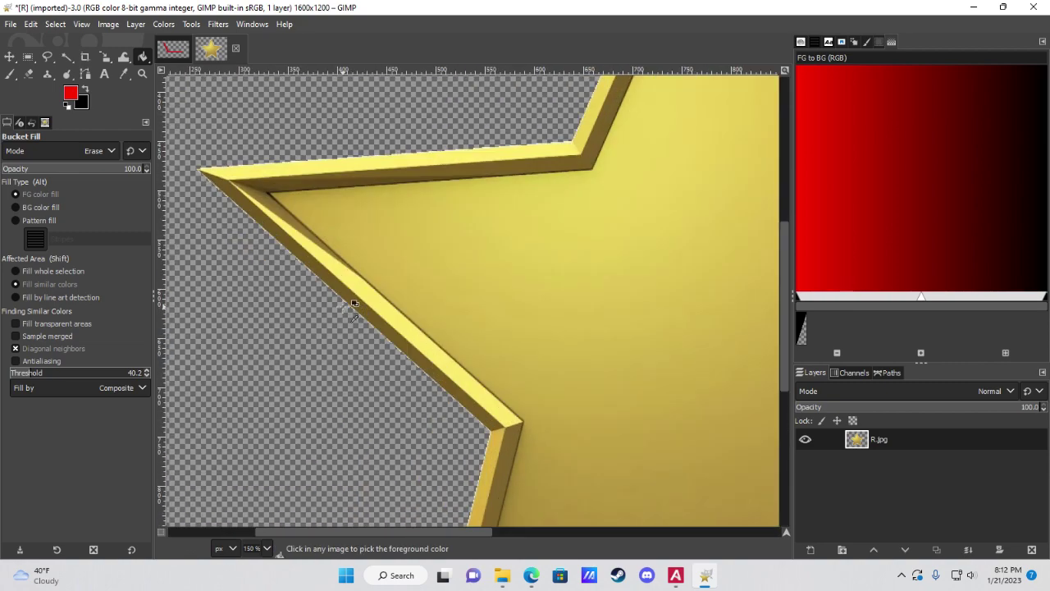
ctrl+scroll(348, 304, up, 4)
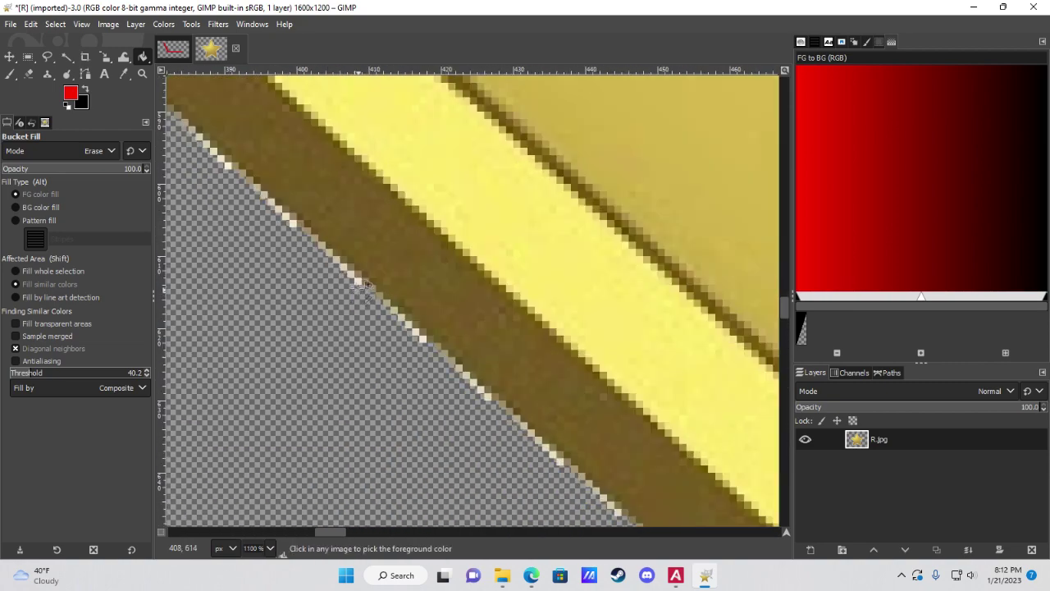
ctrl+scroll(305, 233, down, 3)
ctrl+scroll(312, 229, up, 5)
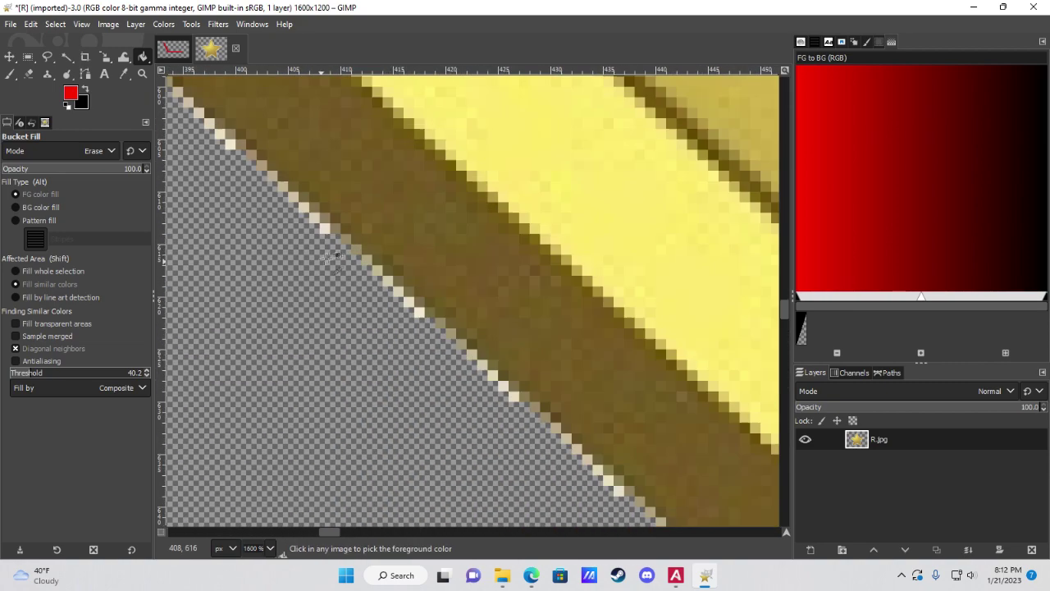
ctrl+scroll(448, 313, down, 4)
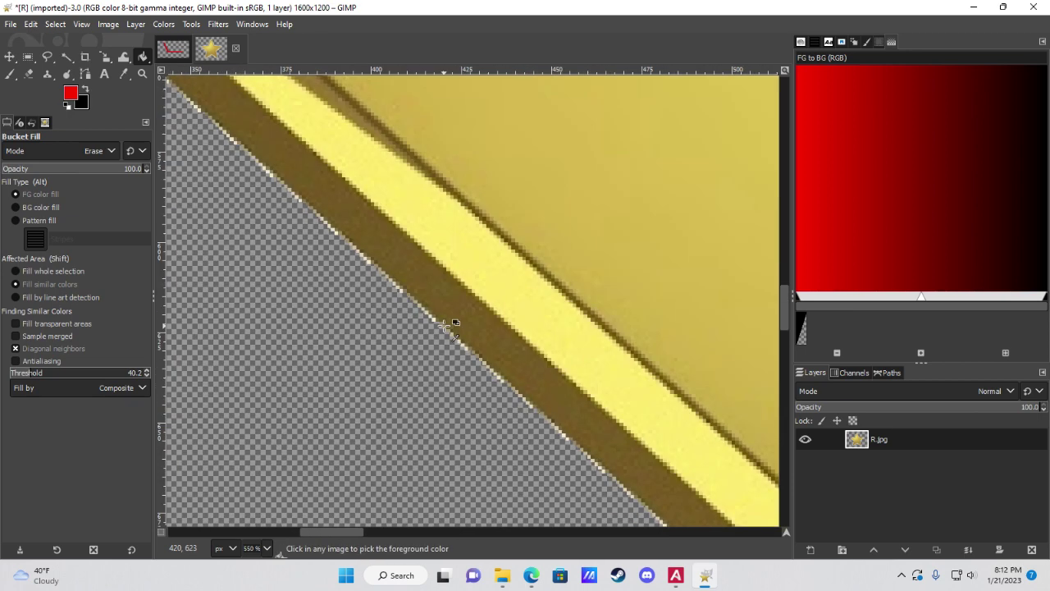
ctrl+scroll(442, 310, up, 6)
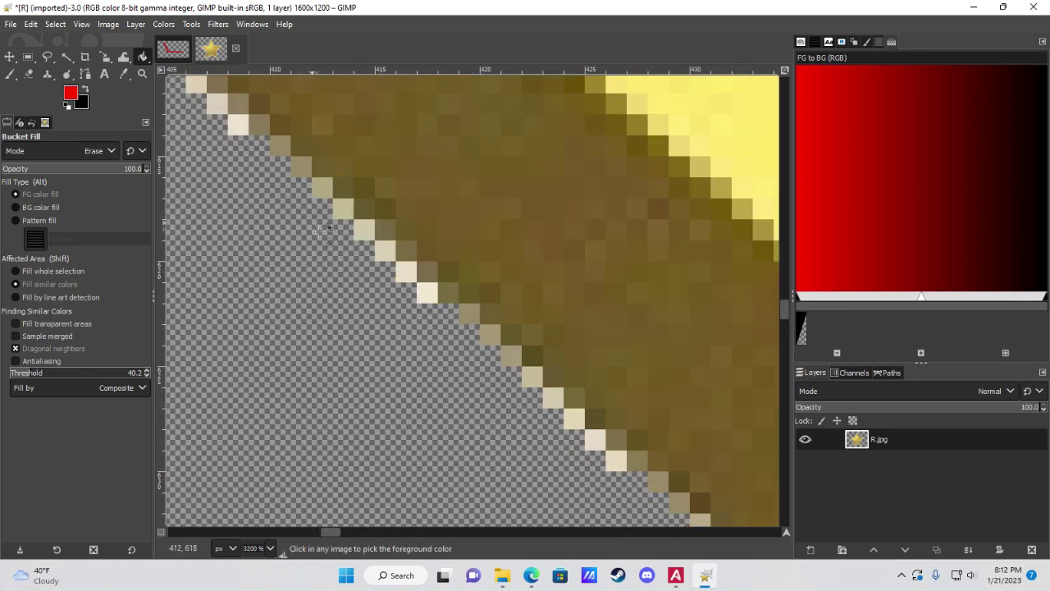
ctrl+scroll(303, 197, down, 5)
scroll(303, 207, up, 8)
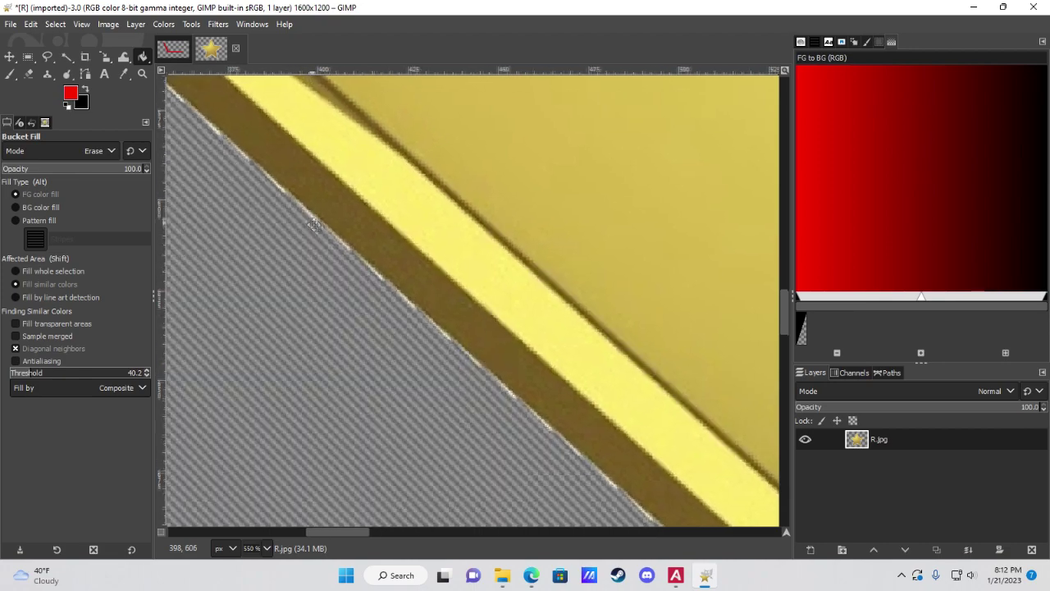
shift+scroll(410, 312, left, 8)
ctrl+scroll(485, 374, down, 5)
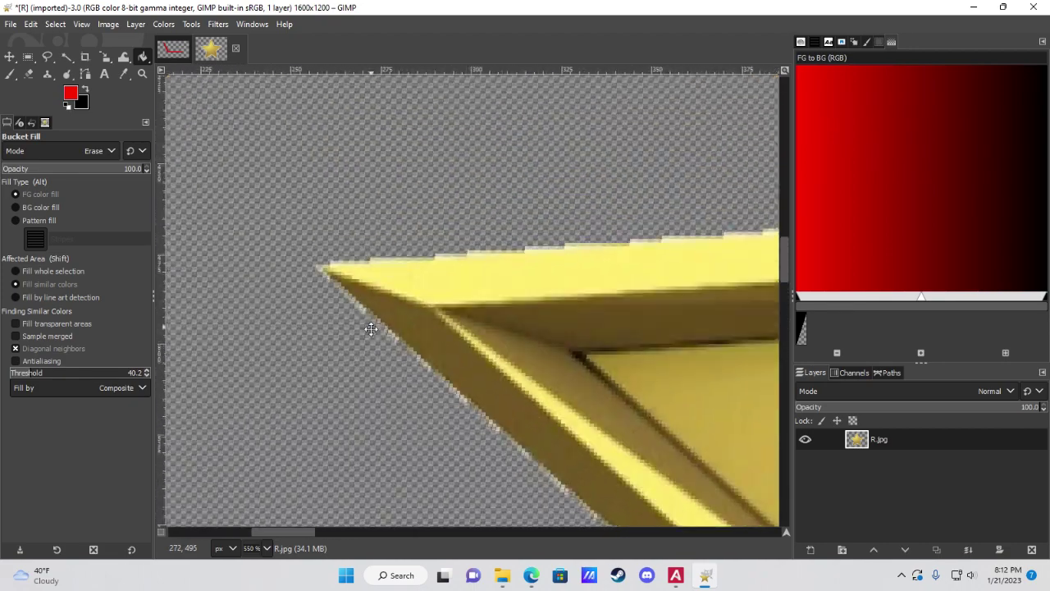
ctrl+scroll(404, 312, down, 1)
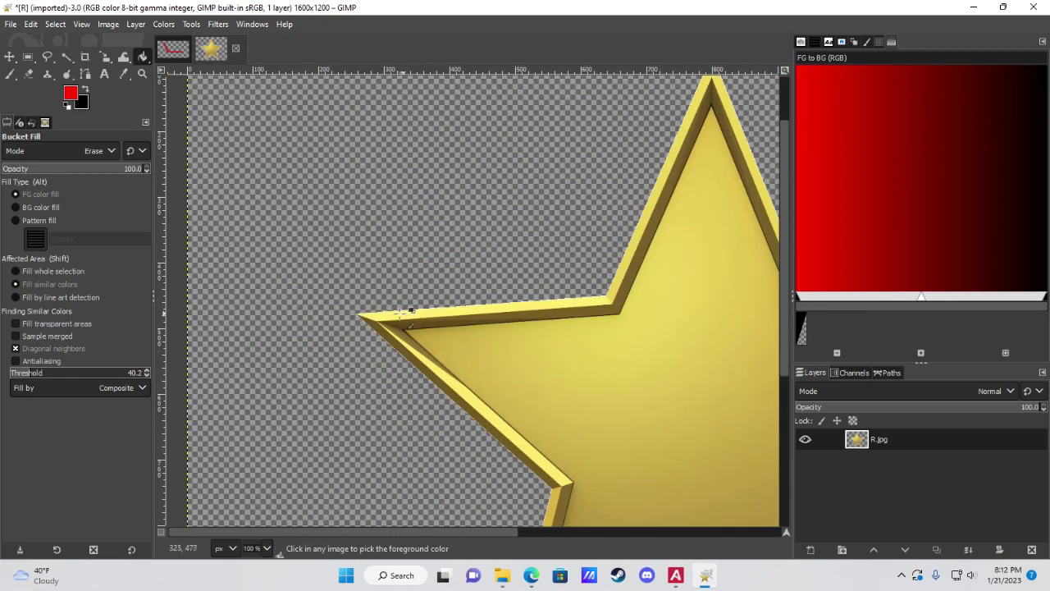
- Undo the background erase, try it again with the threshold at 187.2, and undo that attempt
key(ctrl+z)
drag(94, 366, 131, 370)
click(326, 264)
ctrl+scroll(333, 345, up, 1)
ctrl+scroll(385, 324, down, 2)
key(ctrl+z)
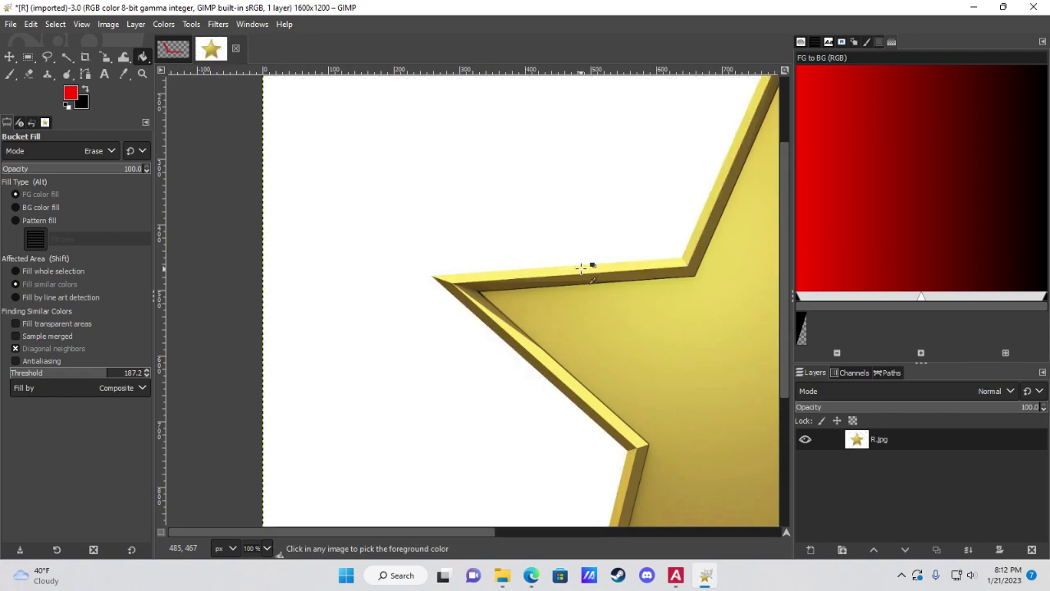
- Erase the white background with the Bucket Fill threshold at 108.0 and check the star's edges
drag(103, 374, 66, 374)
click(438, 246)
ctrl+scroll(438, 295, up, 2)
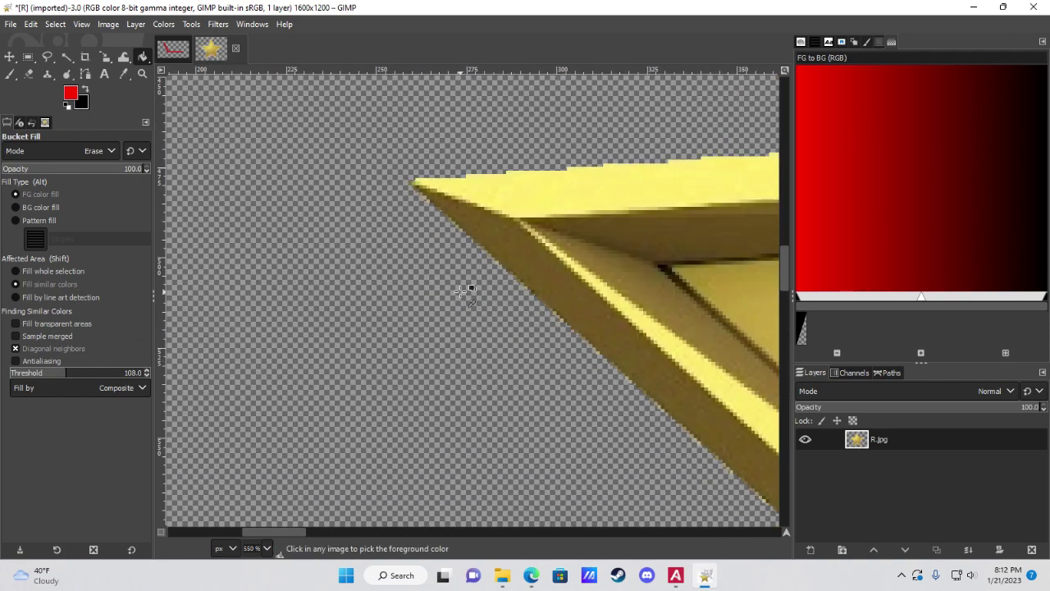
scroll(465, 288, up, 1)
ctrl+scroll(403, 328, down, 1)
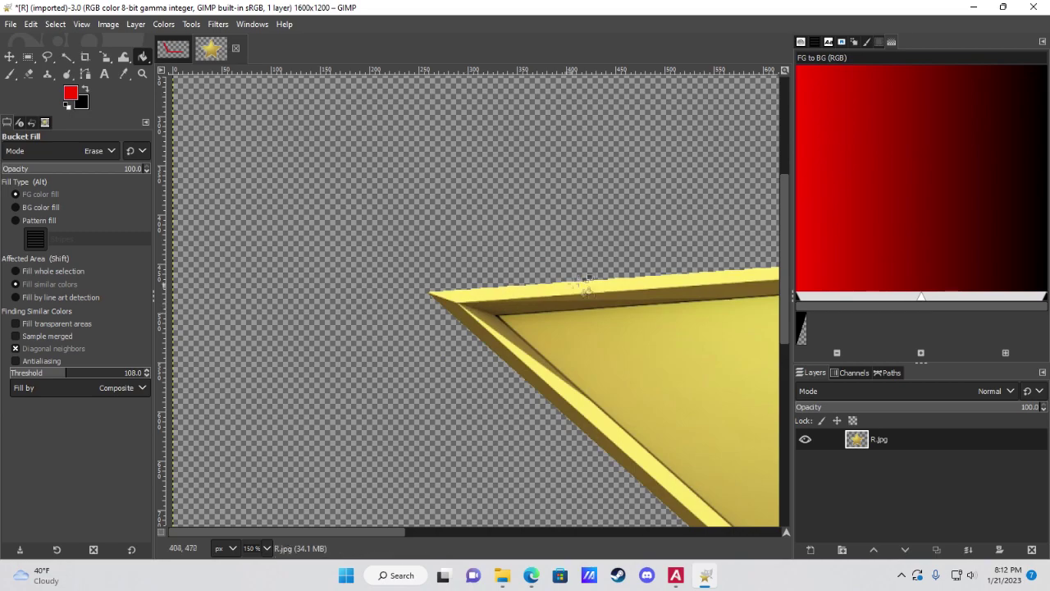
ctrl+scroll(487, 300, down, 4)
ctrl+scroll(545, 283, up, 2)
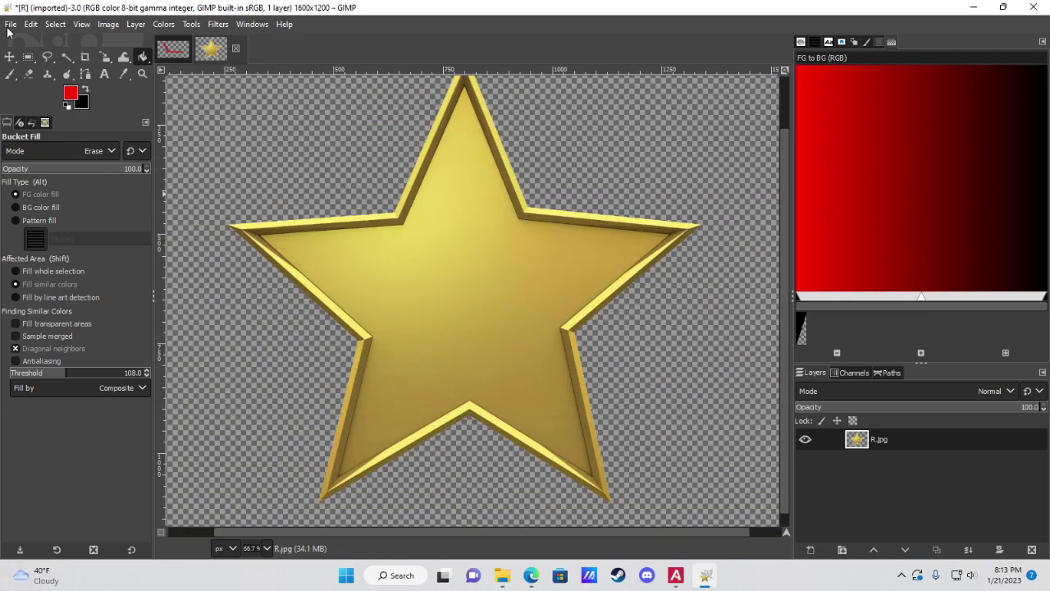
- Export the cut-out star to the Desktop as Star.png
click(10, 24)
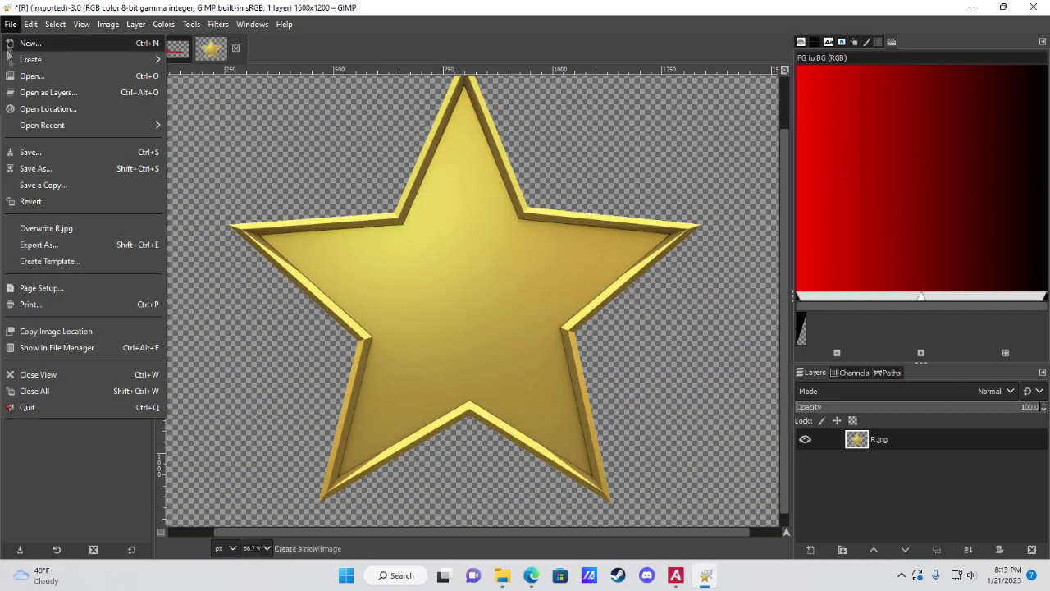
click(52, 245)
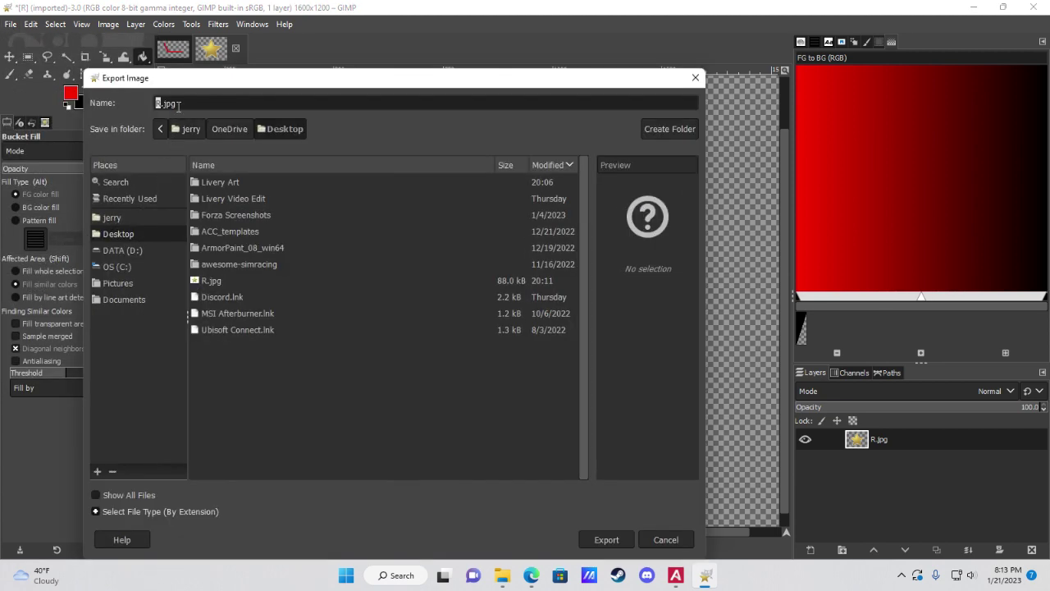
drag(160, 104, 230, 116)
key(ctrl+a)
text(St)
click(606, 540)
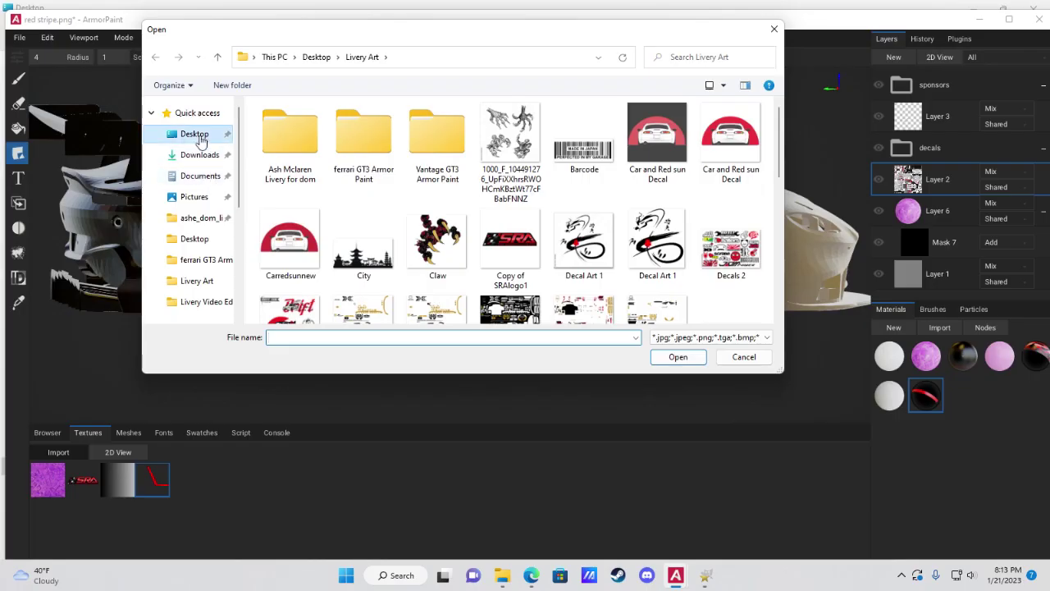
- Switch to ArmorPaint, import Star.png from the Desktop as a texture and select it
click(201, 141)
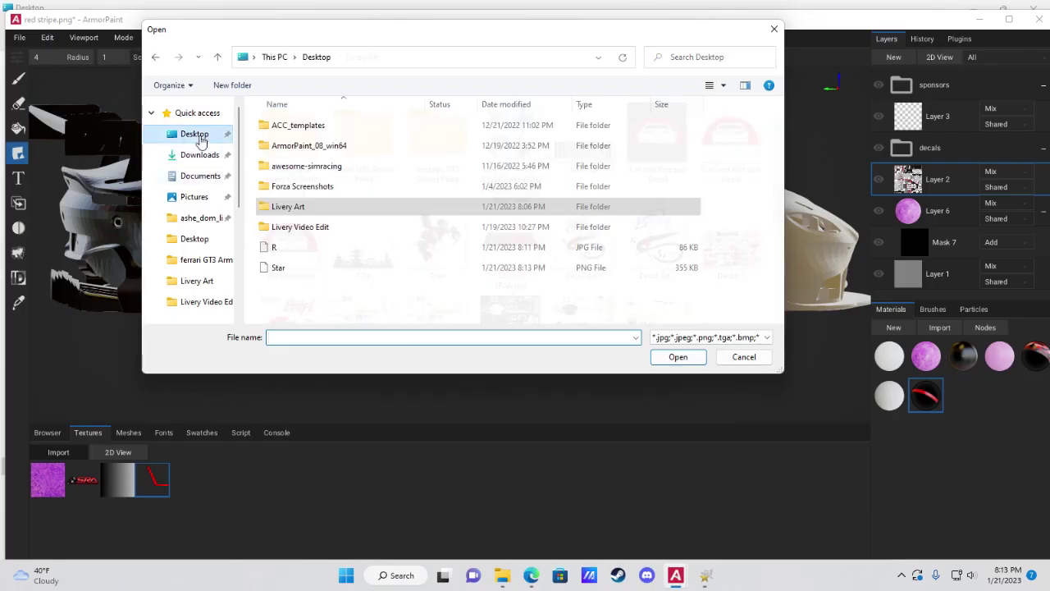
click(279, 267)
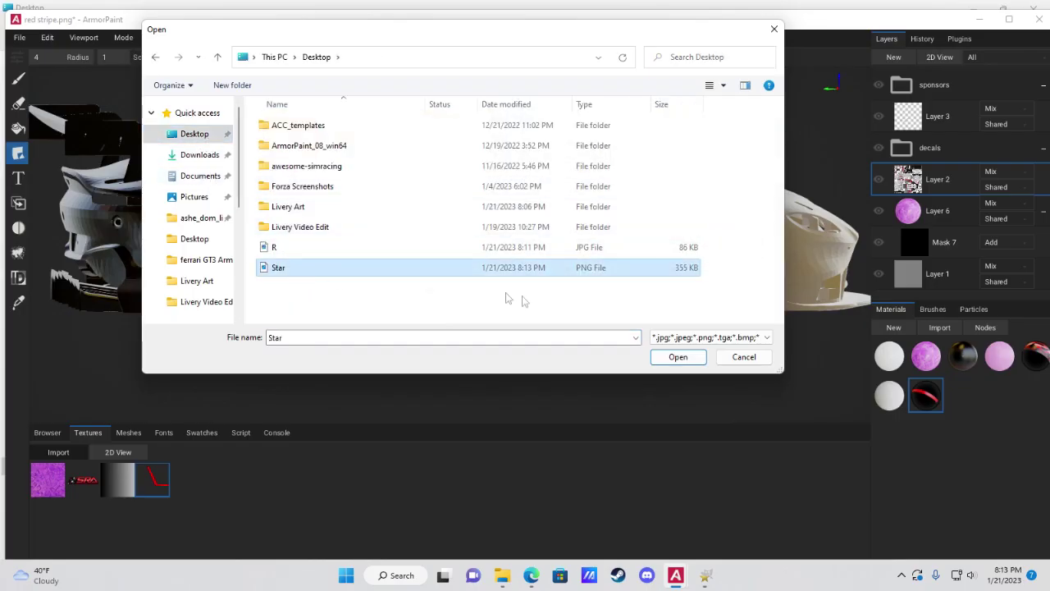
click(687, 362)
click(187, 480)
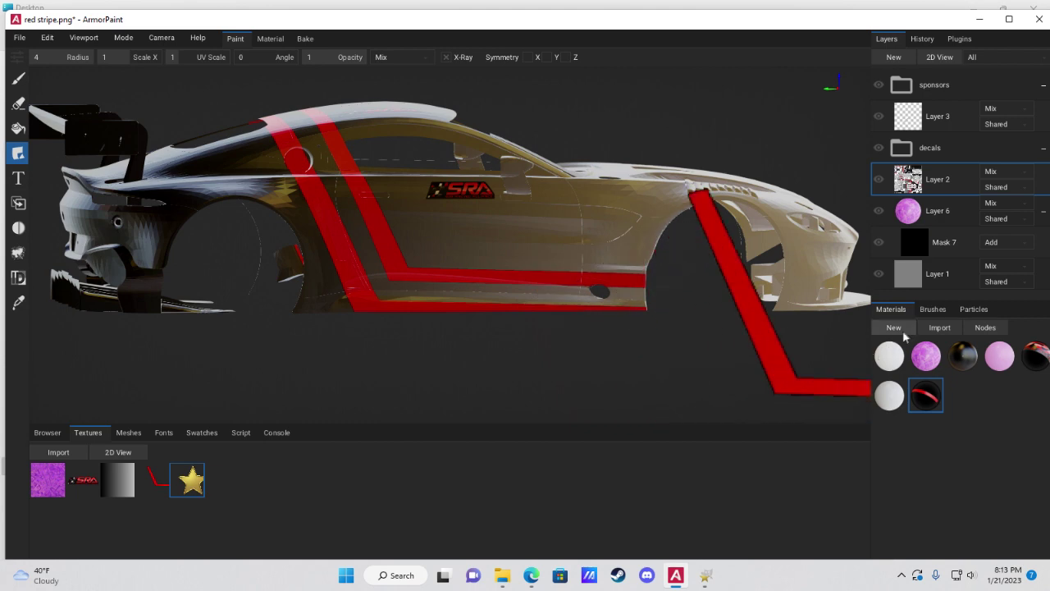
- Create a new material with Star.png as its image texture, linking colour to Base Color and alpha to Opacity
click(893, 327)
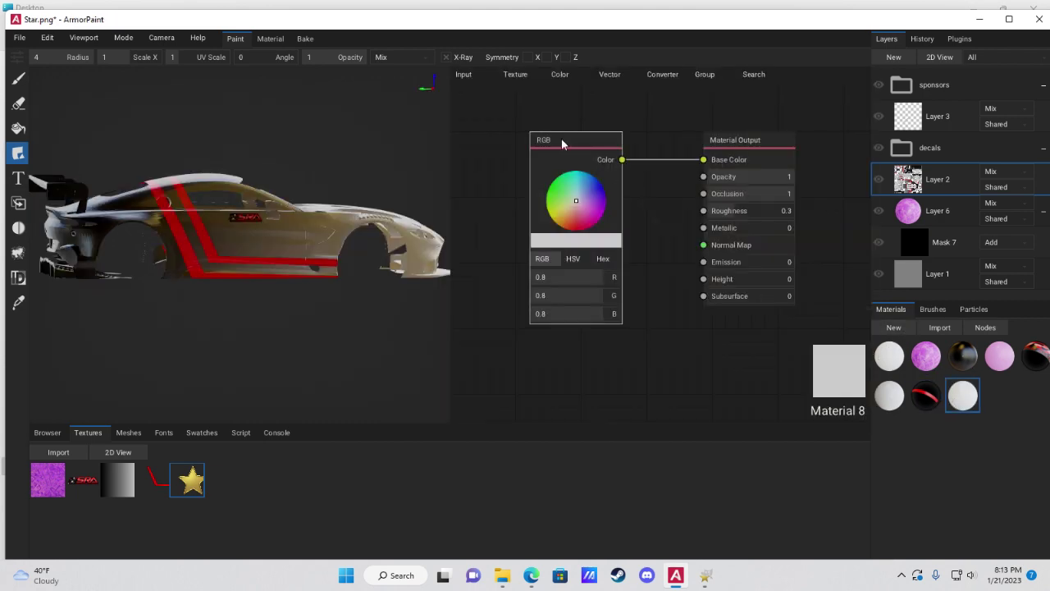
key(Delete)
drag(509, 317, 542, 161)
drag(620, 180, 703, 176)
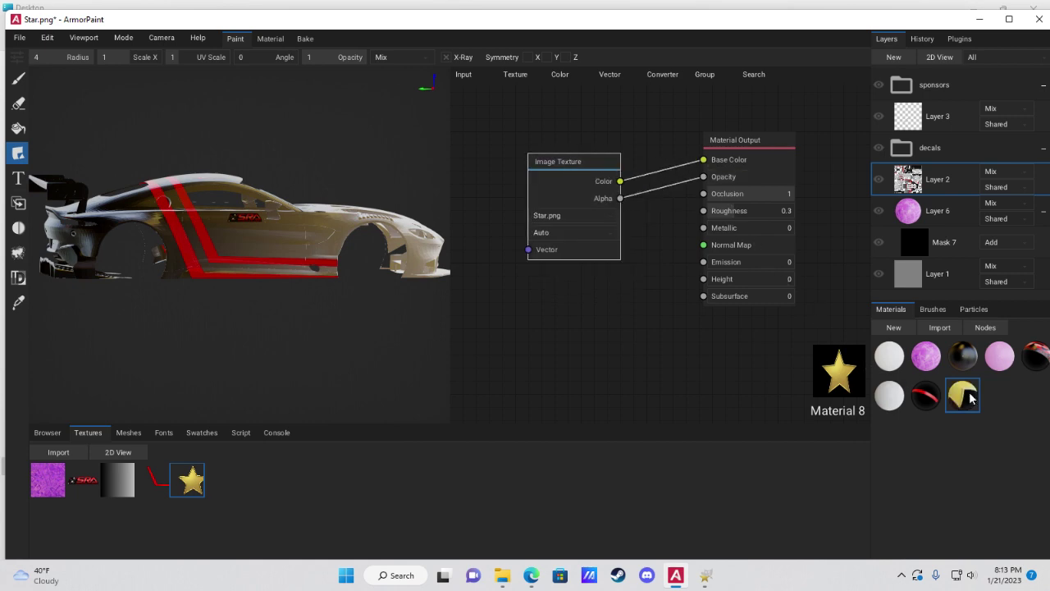
- Set the decal radius to 0.56, stamp the star on the door below the SRA logo and check it from the front
key(Tab)
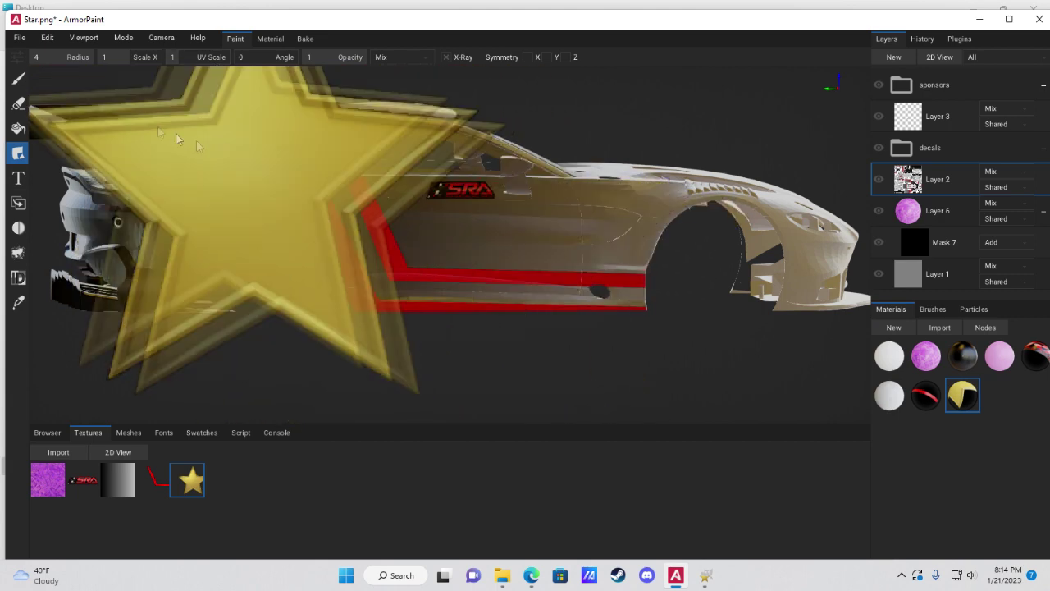
drag(57, 58, 39, 57)
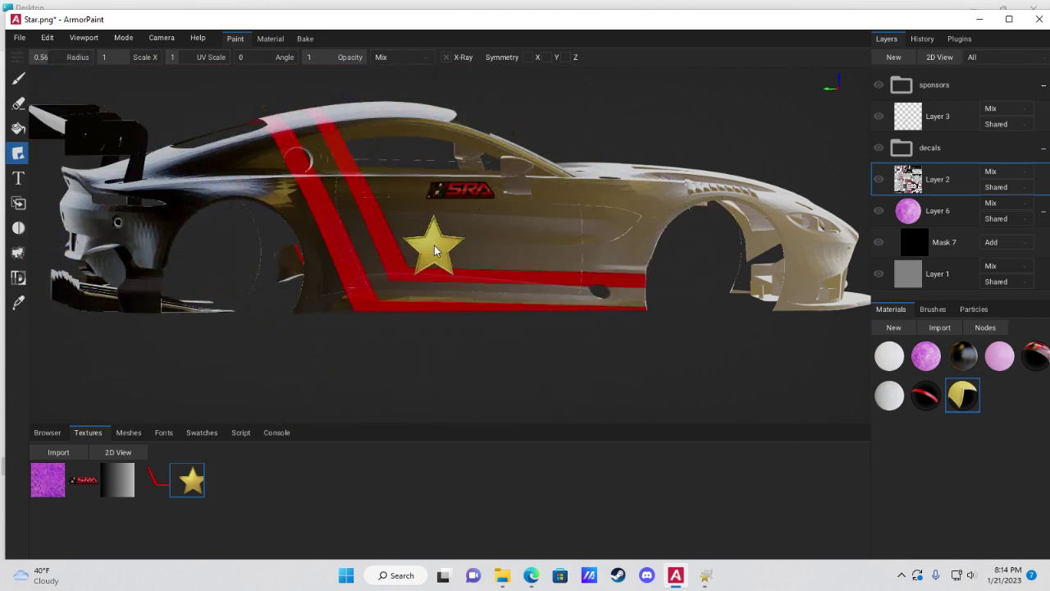
click(435, 250)
mouse_move(534, 286)
right_down()
mouse_move(565, 298)
mouse_move(574, 275)
mouse_move(605, 265)
mouse_move(585, 274)
mouse_move(543, 262)
mouse_move(548, 272)
right_up()
click(575, 304)
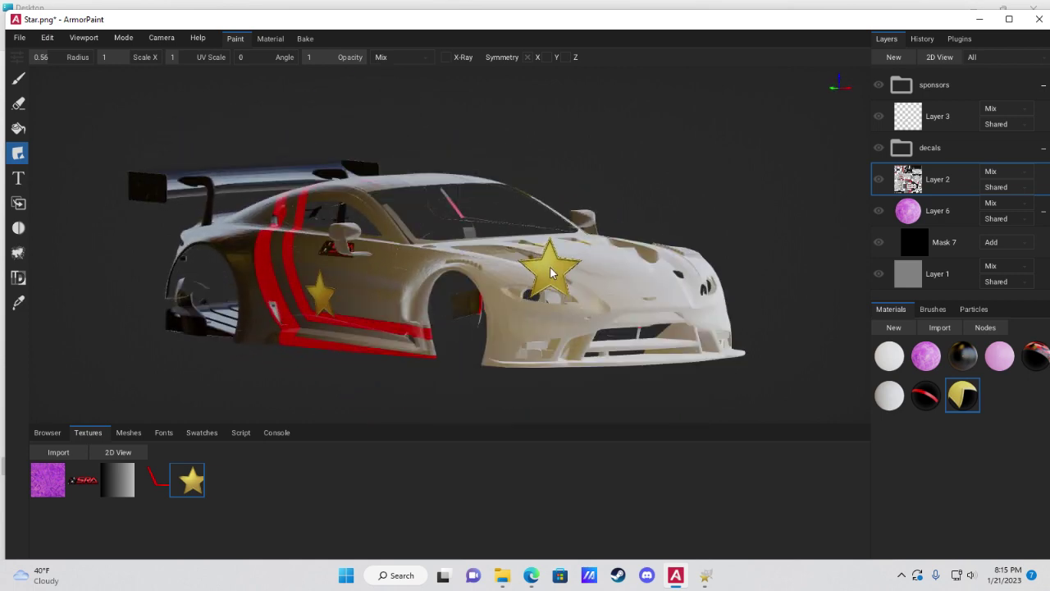
mouse_move(514, 270)
right_down()
mouse_move(475, 274)
mouse_move(511, 265)
right_up()
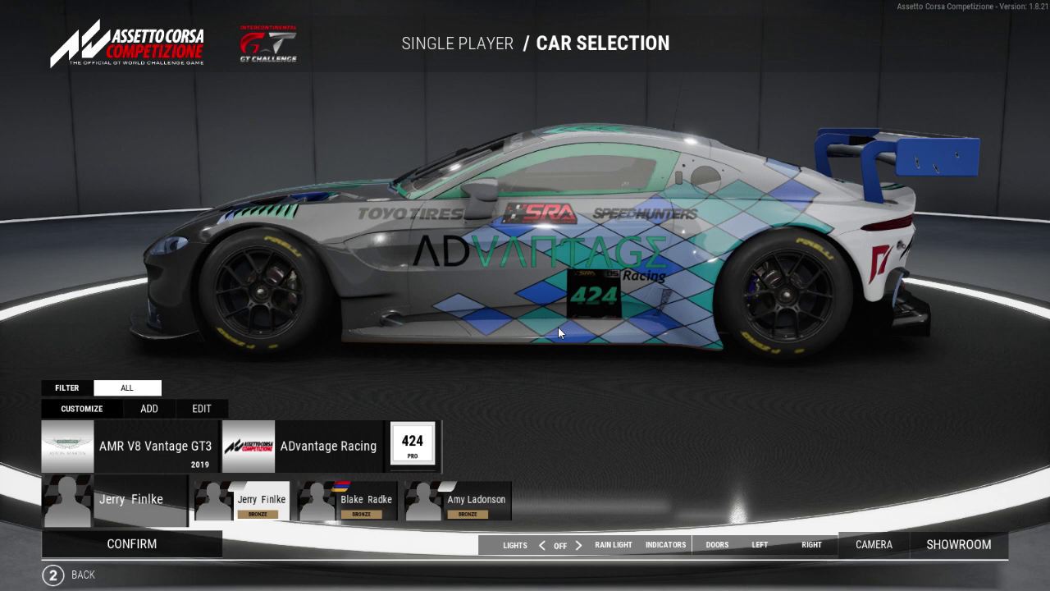
- In Assetto Corsa Competizione, add a custom AMR V8 Vantage GT3 2019 with car number 424
click(151, 413)
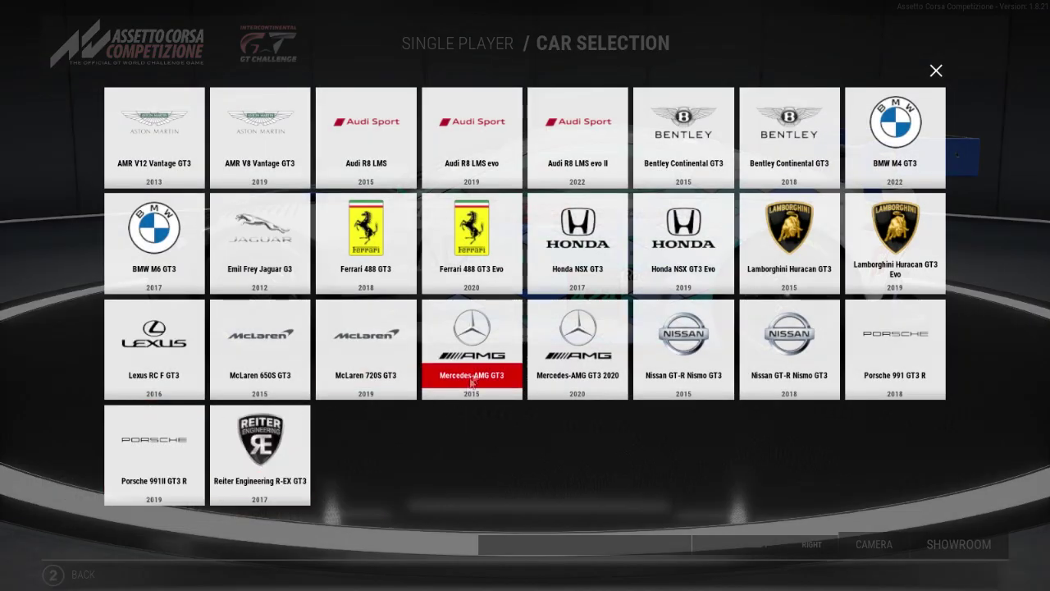
click(270, 130)
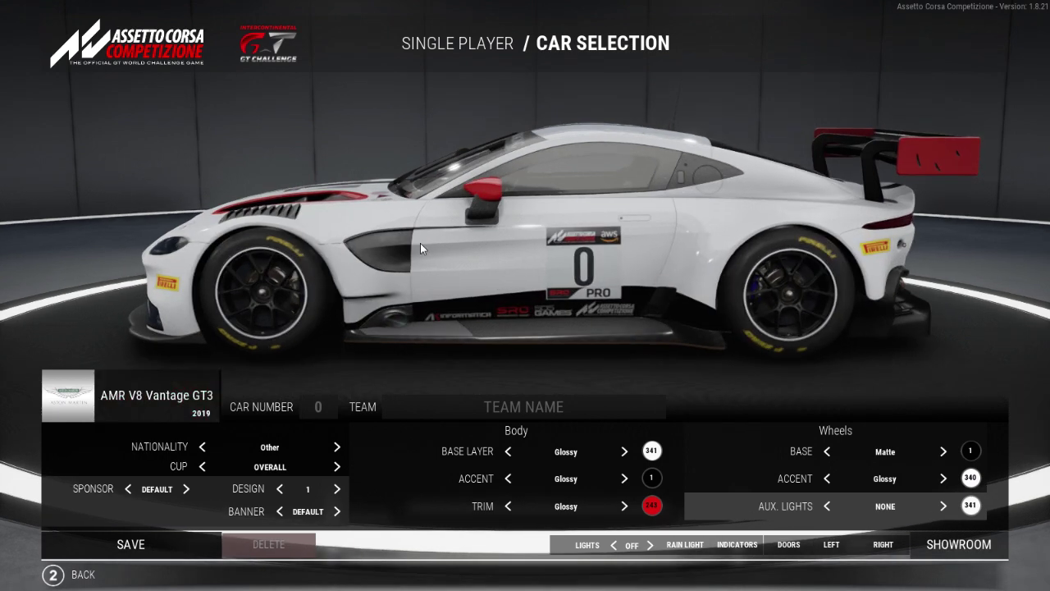
click(319, 411)
text(424)
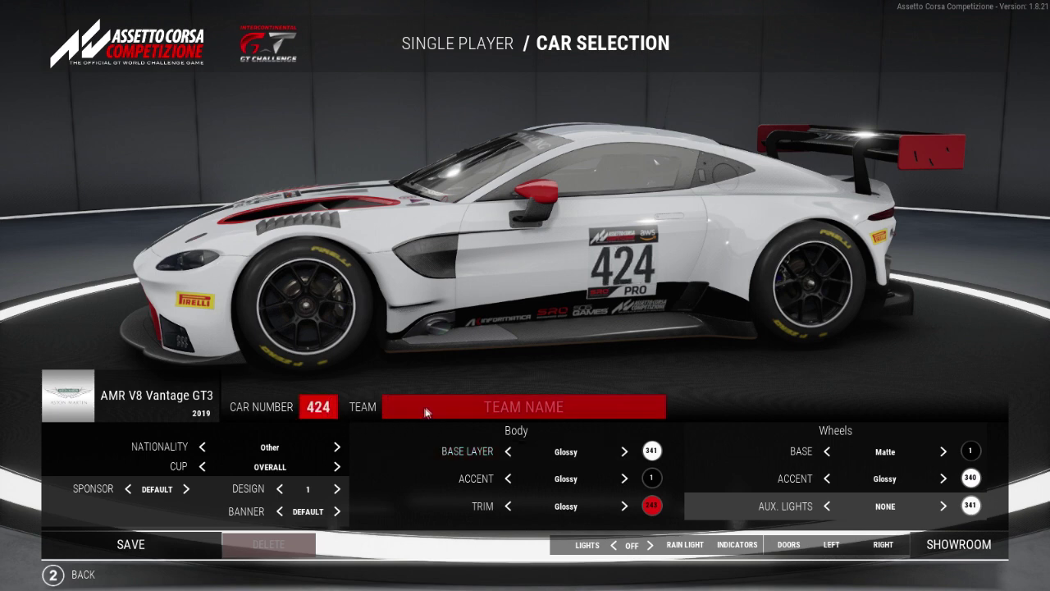
- Name the team Test Racing, save the custom car and leave the car editor
click(442, 410)
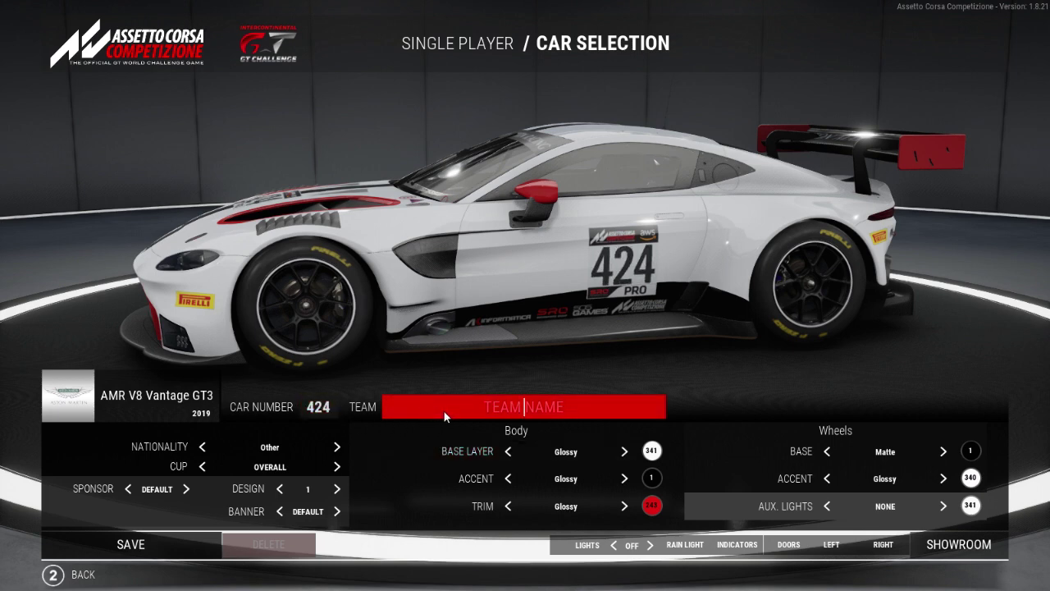
text(Test Racing)
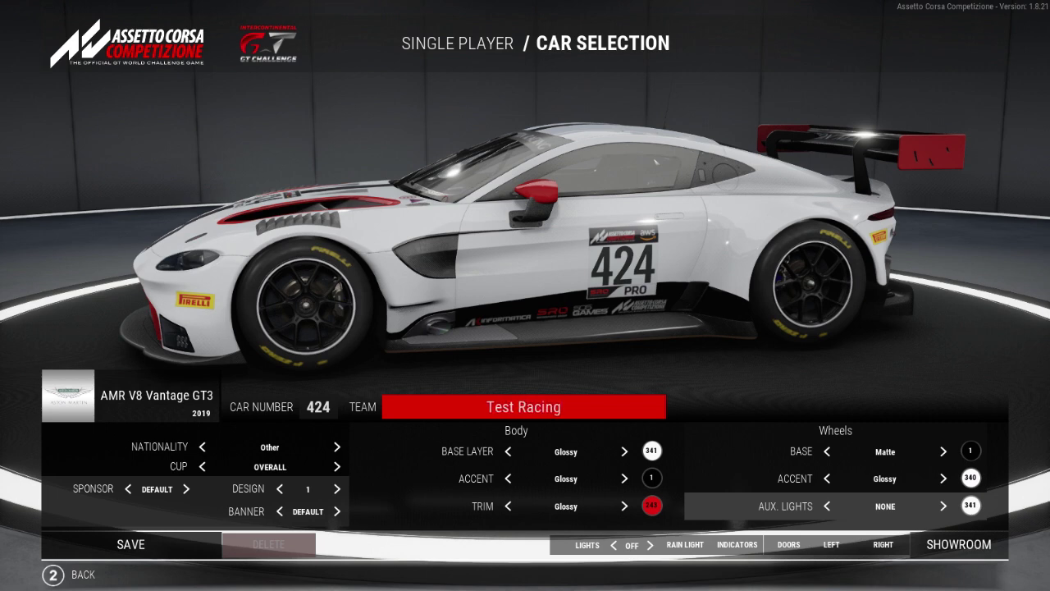
key(Return)
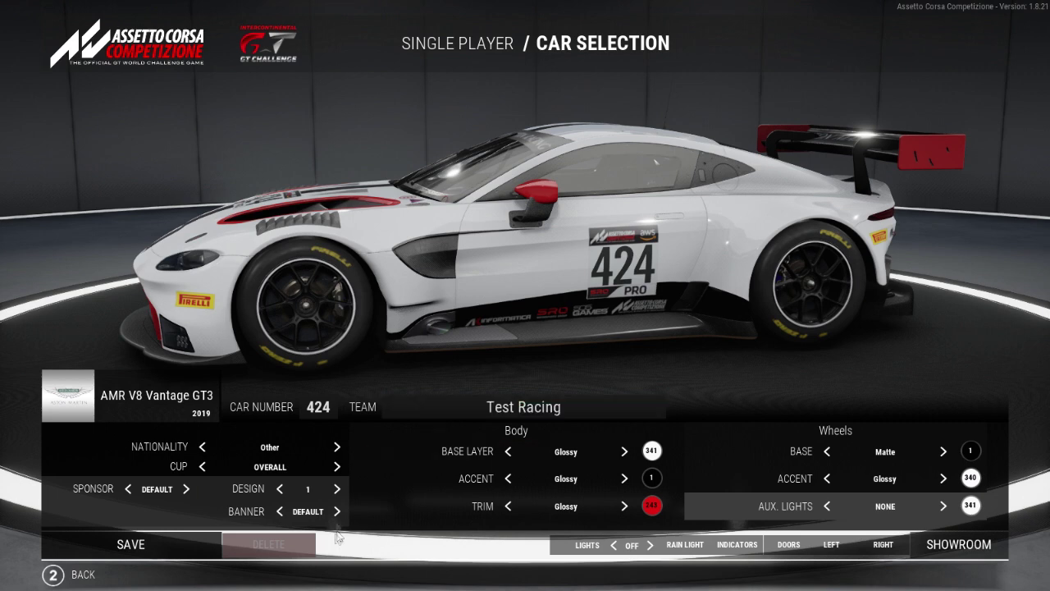
click(152, 548)
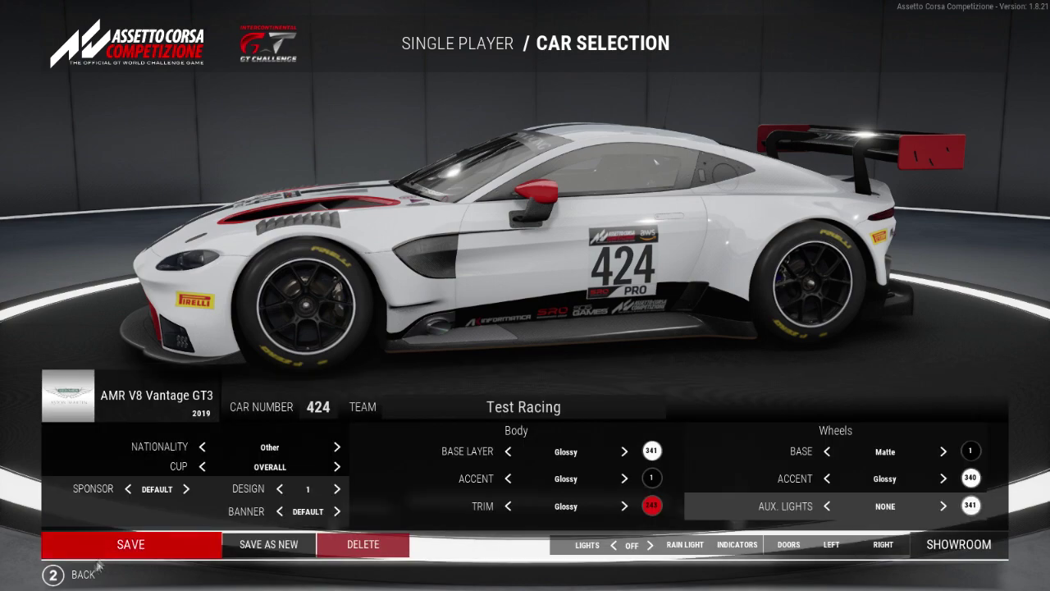
click(75, 576)
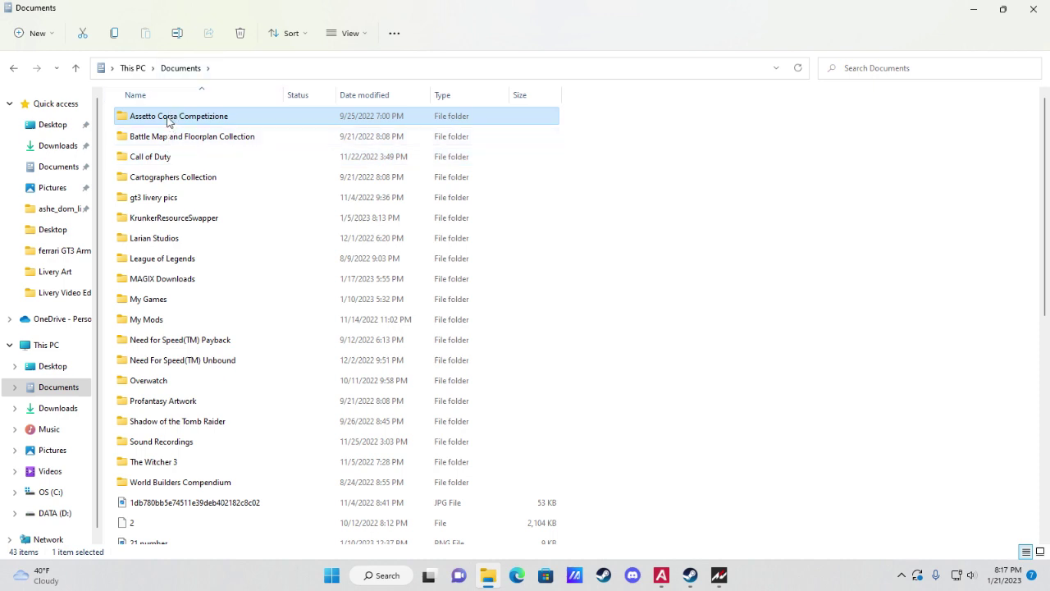
- Open menuSettings from the Assetto Corsa Competizione Config folder in Documents and find the texDDS entry
double_click(172, 118)
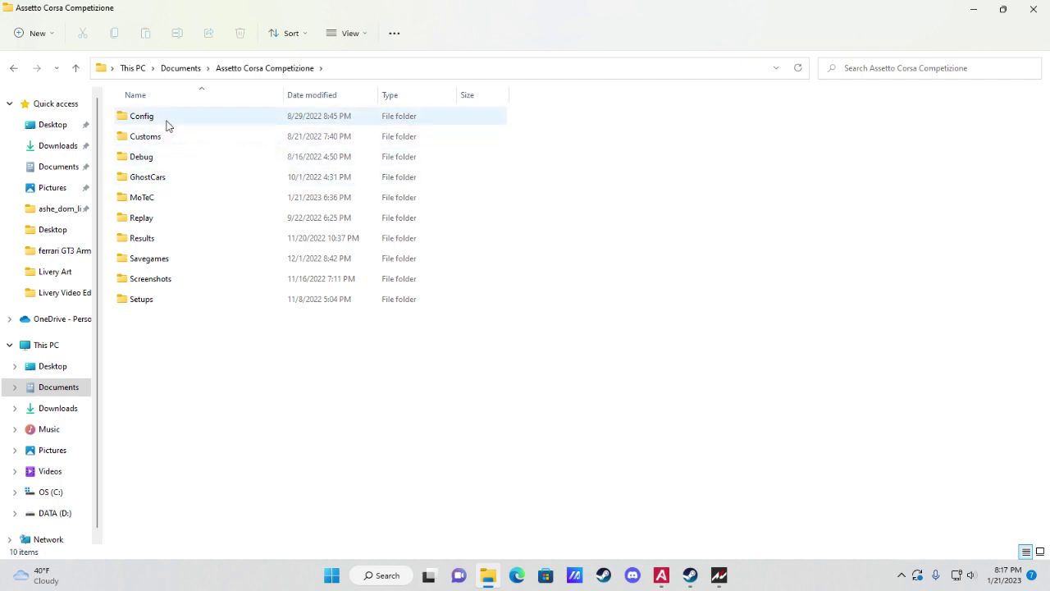
double_click(166, 123)
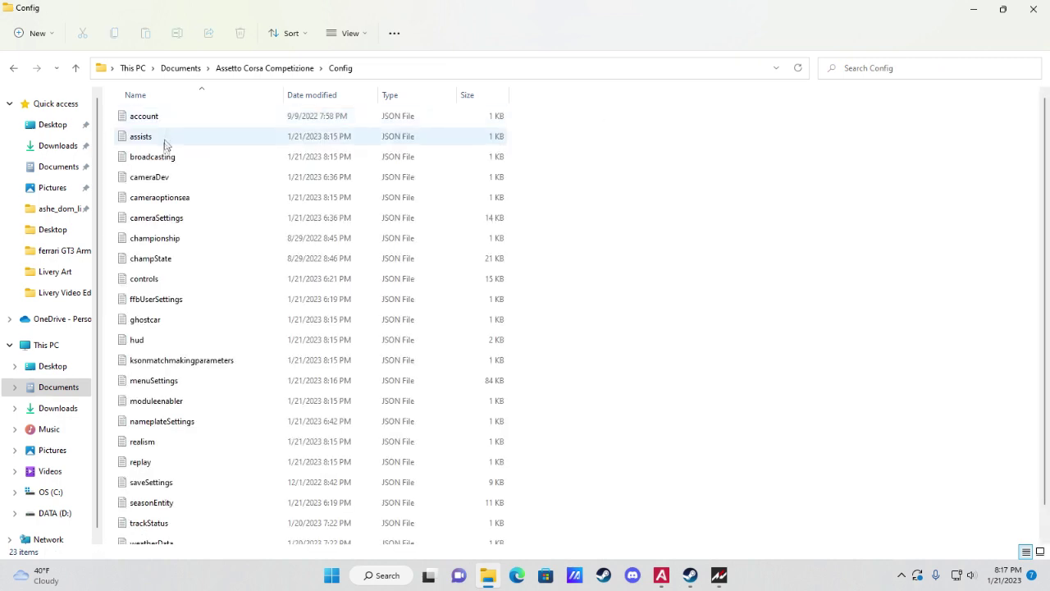
double_click(151, 380)
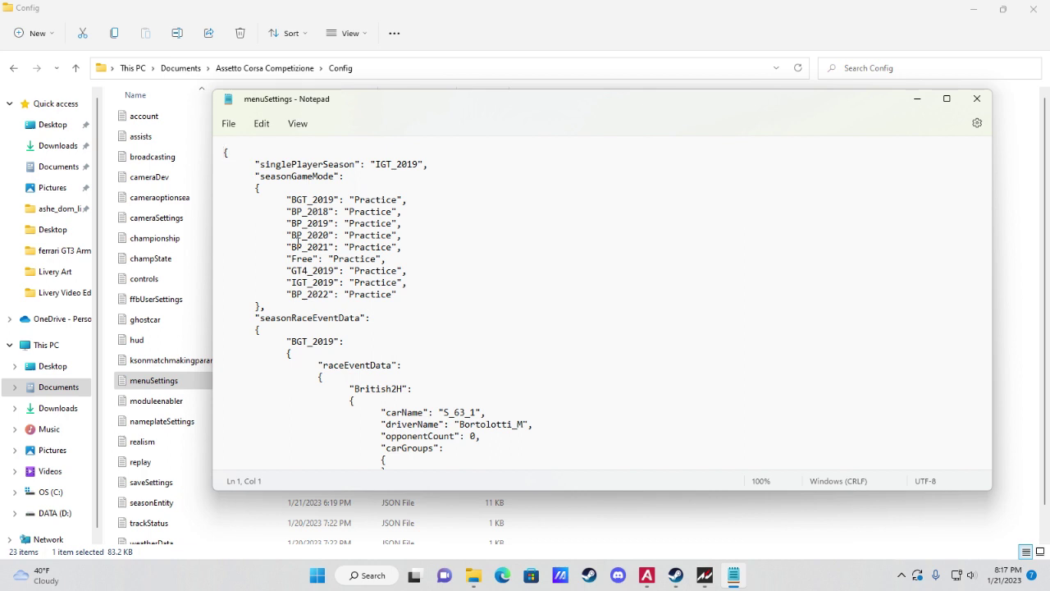
key(ctrl+f)
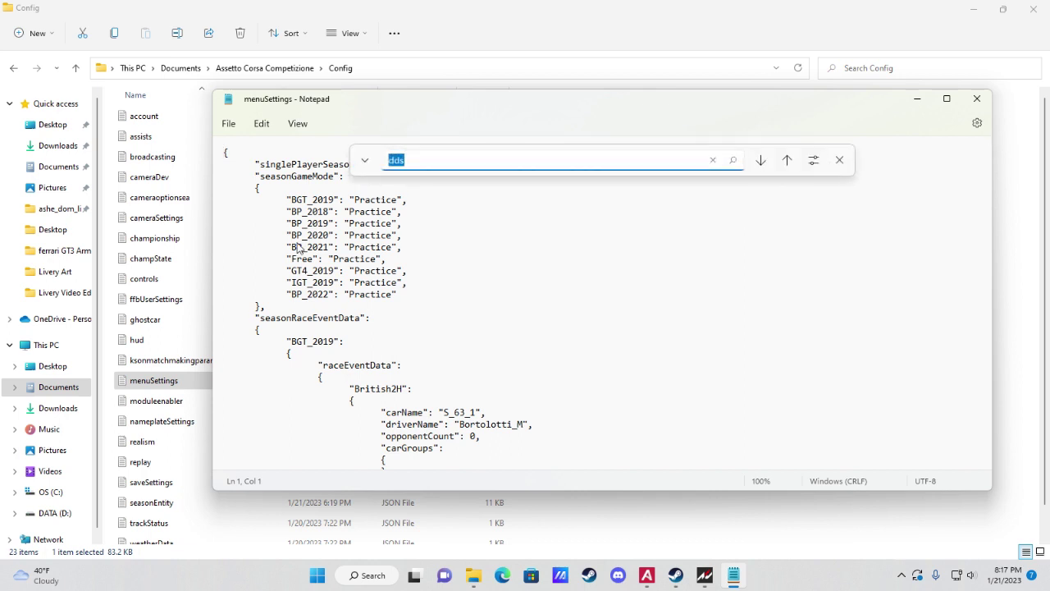
text(texdds)
key(Return)
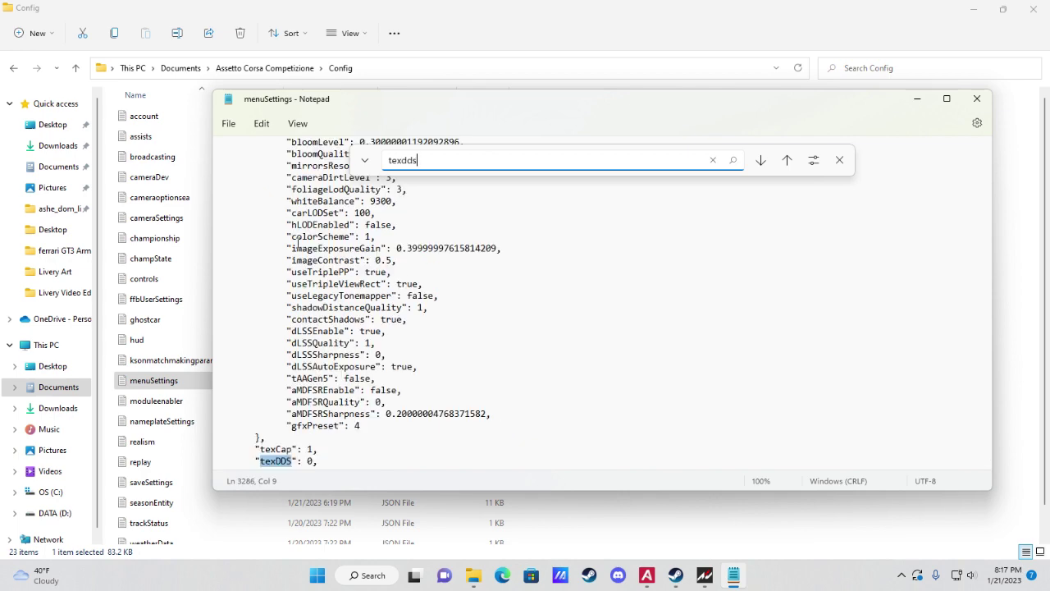
- Set texDDS to 0 in menuSettings, save the file and close it
click(839, 159)
scroll(513, 384, down, 2)
scroll(513, 383, down, 4)
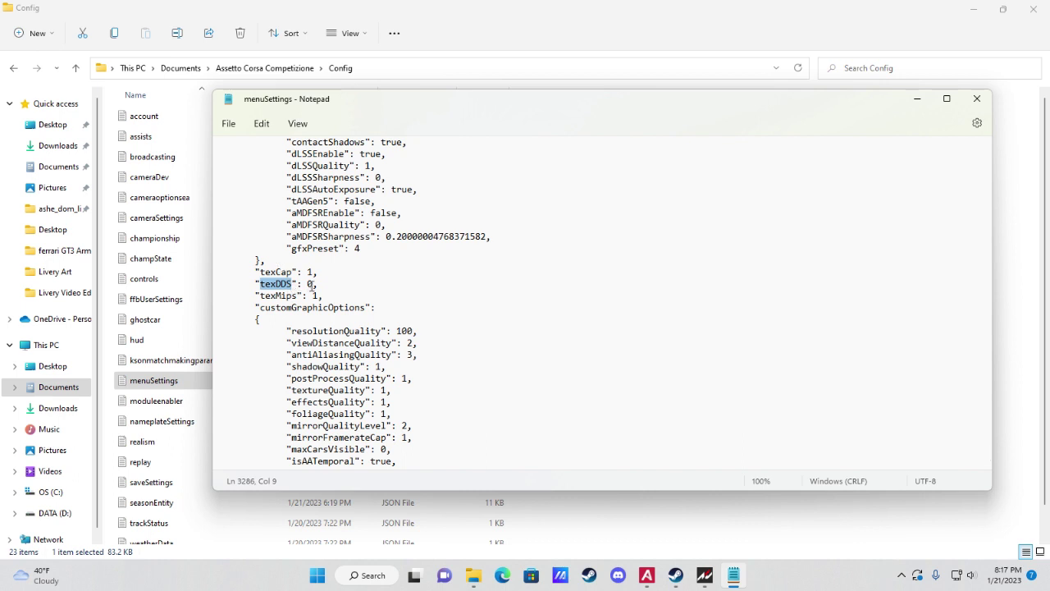
click(312, 284)
key(BackSpace)
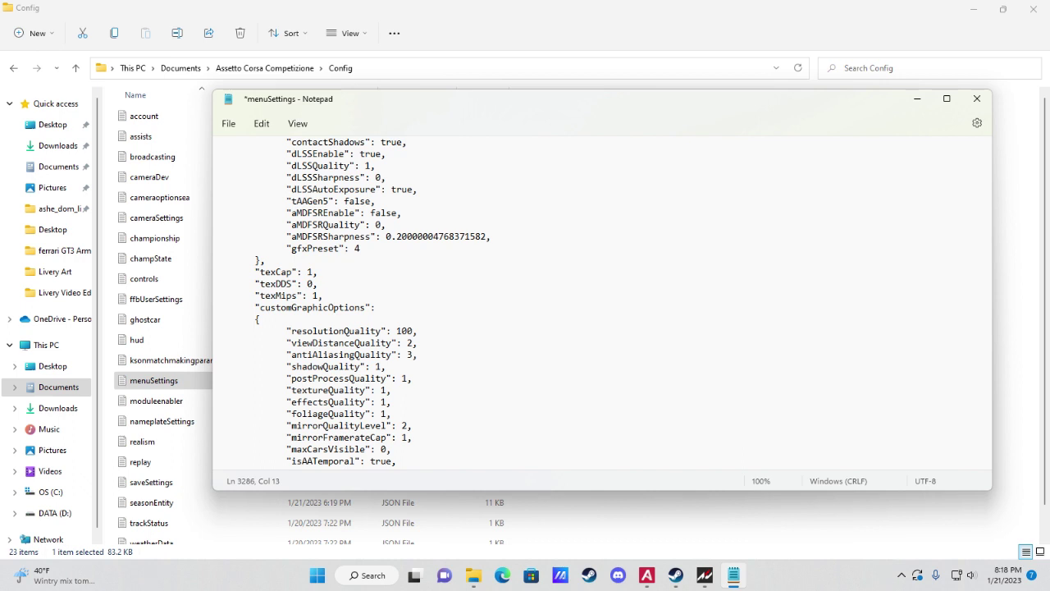
click(228, 124)
click(236, 212)
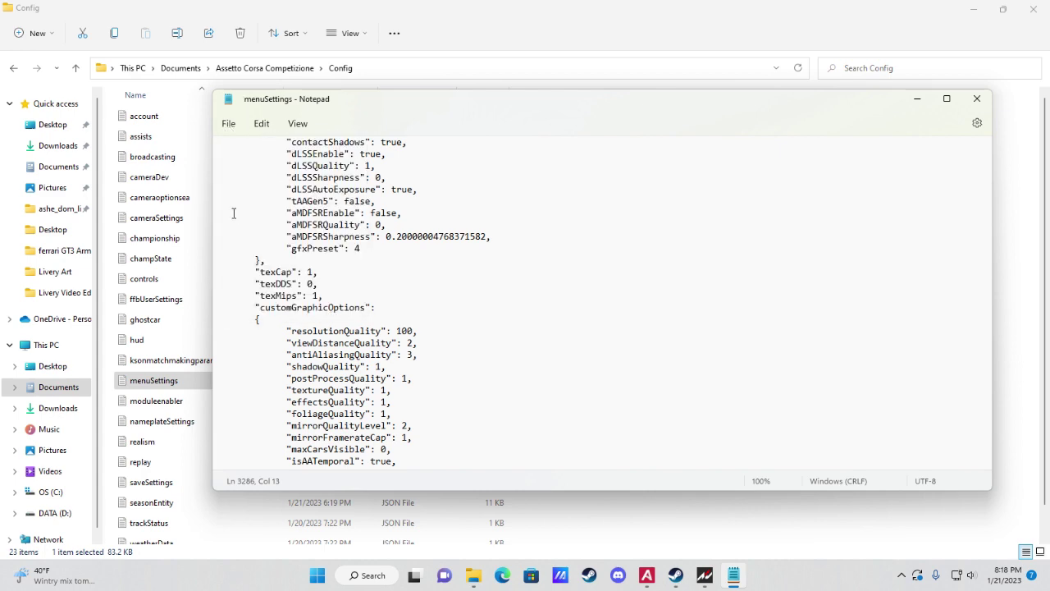
click(974, 99)
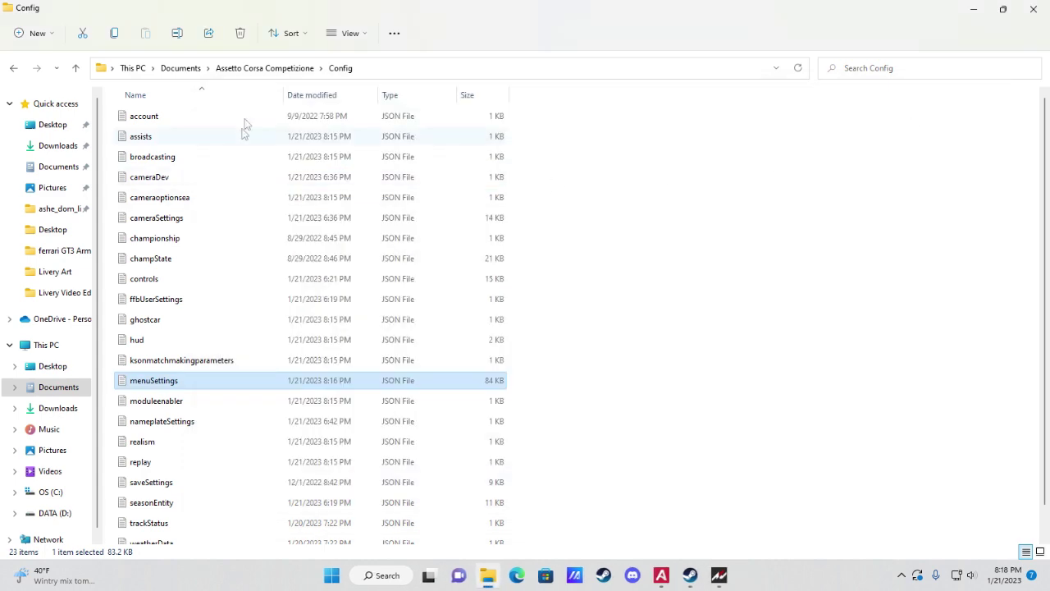
click(258, 70)
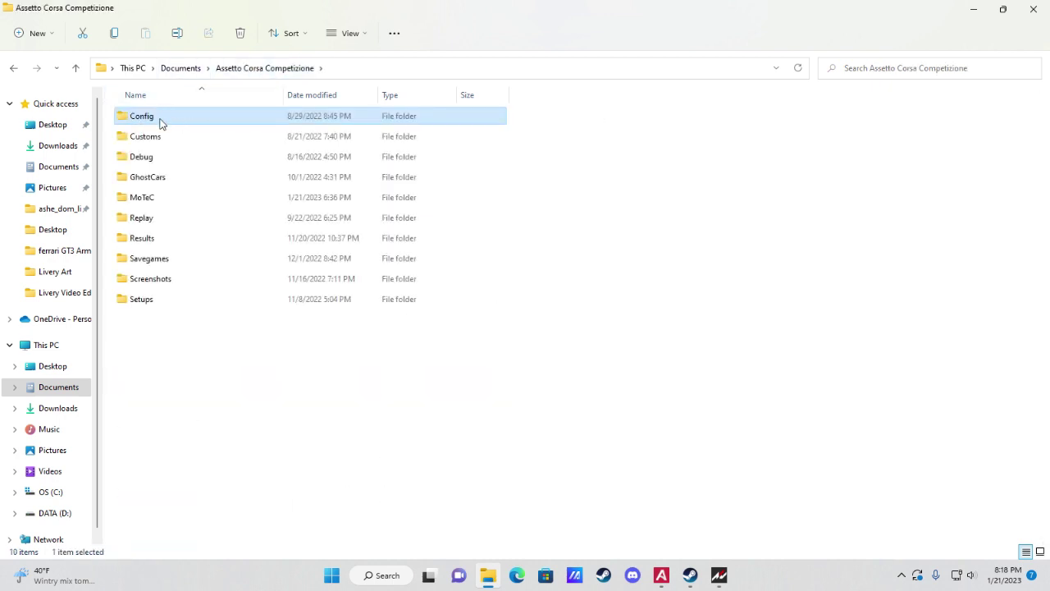
double_click(159, 144)
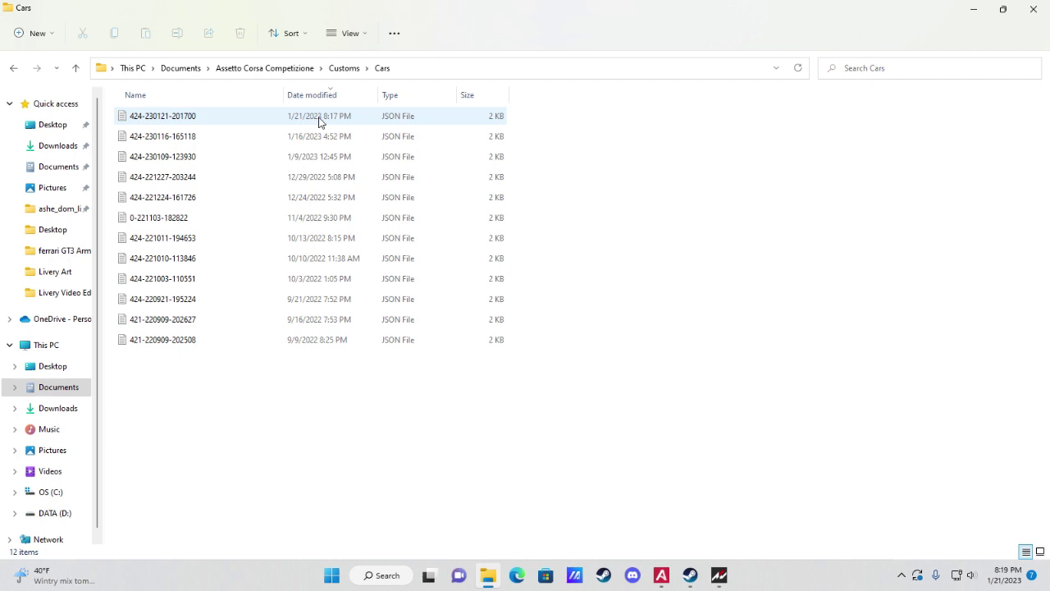
double_click(211, 120)
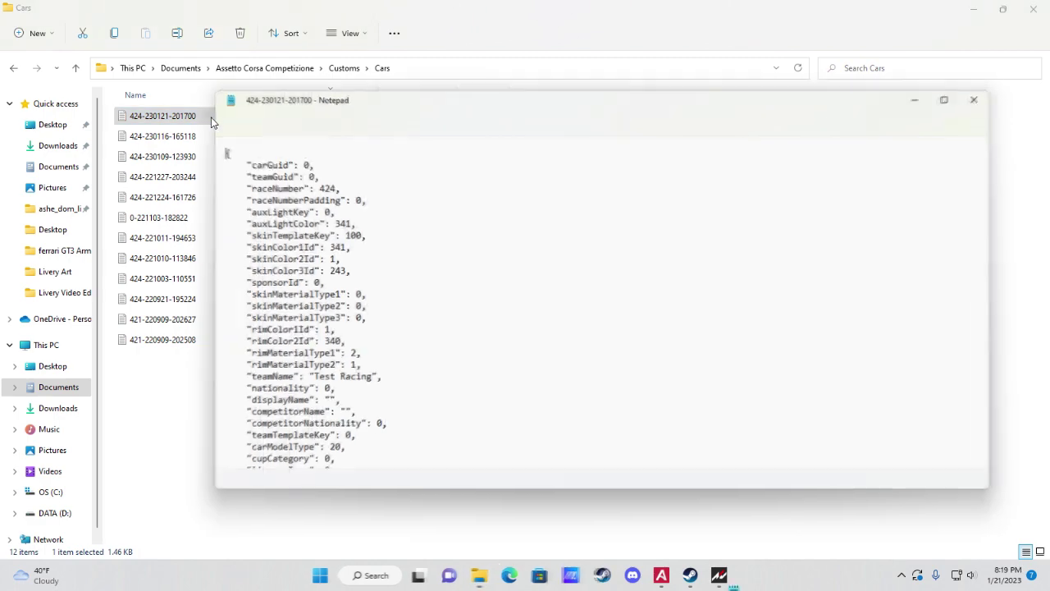
- Change the skinTemplateKey value to 98 in the car file
scroll(347, 235, down, 2)
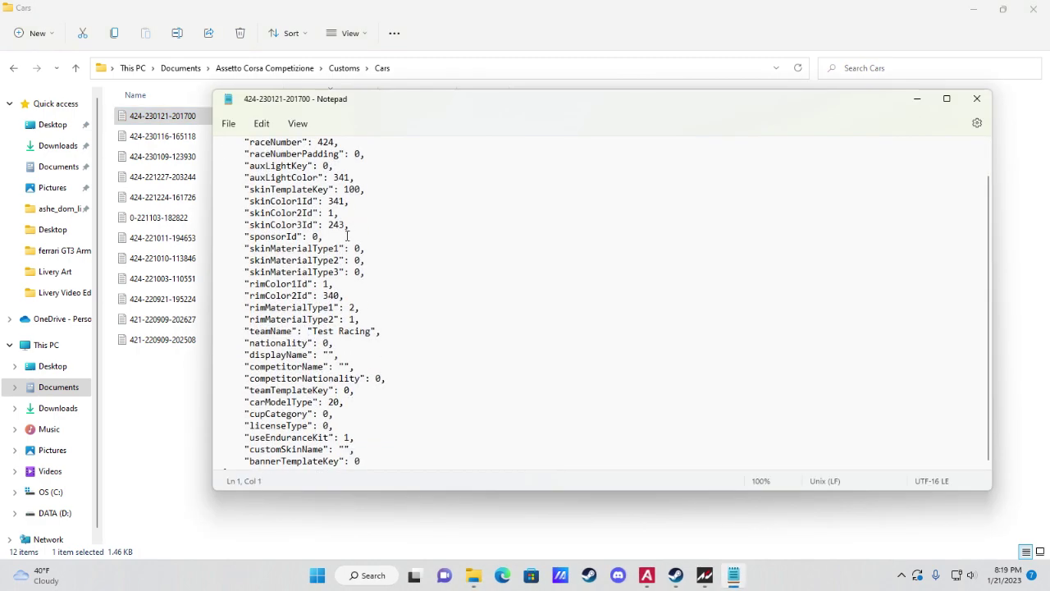
scroll(347, 236, up, 2)
click(360, 236)
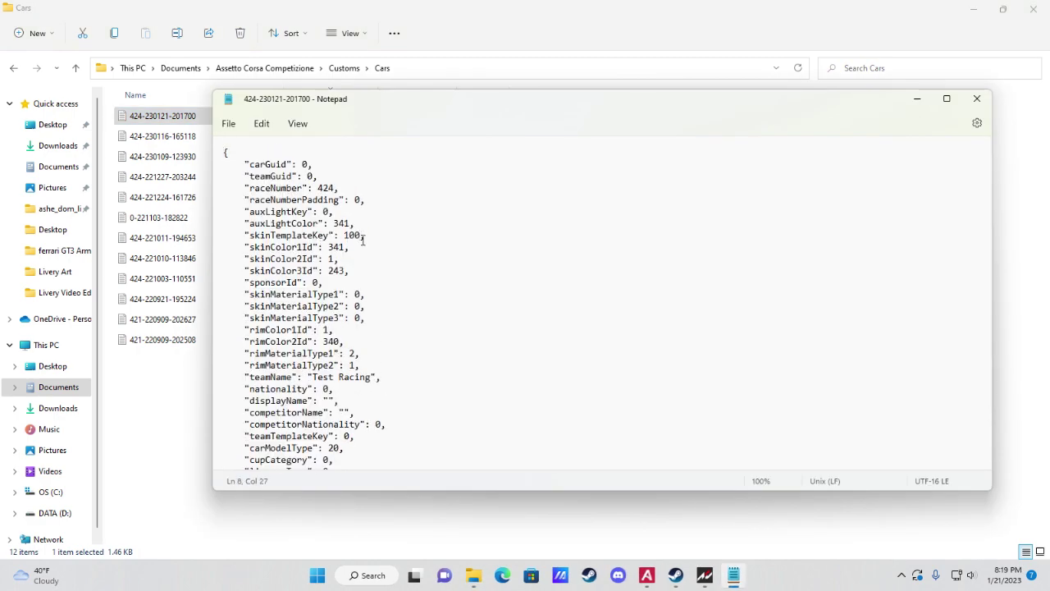
key(BackSpace)
key(BackSpace)
key(BackSpace)
text(98)
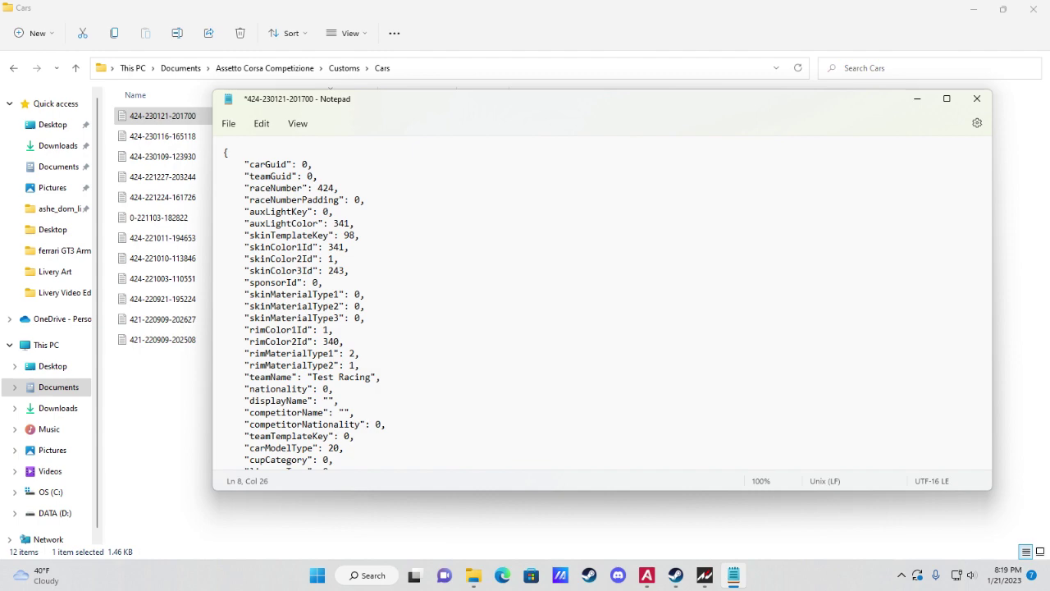
- Set the customSkinName value in the car file to AMR_Armorpaint_Turtorial and copy that name
scroll(369, 255, down, 2)
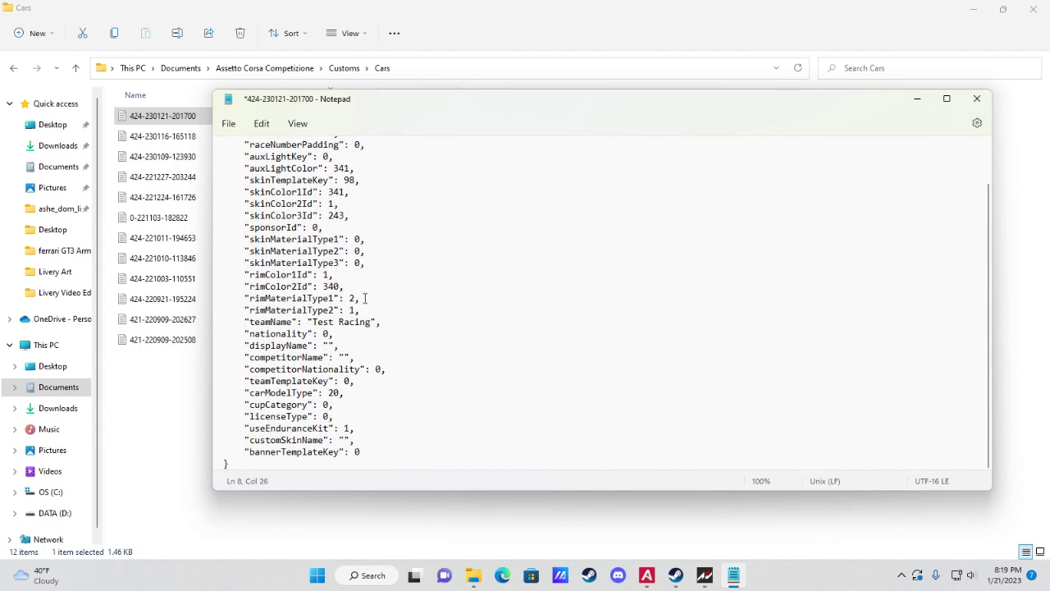
click(343, 395)
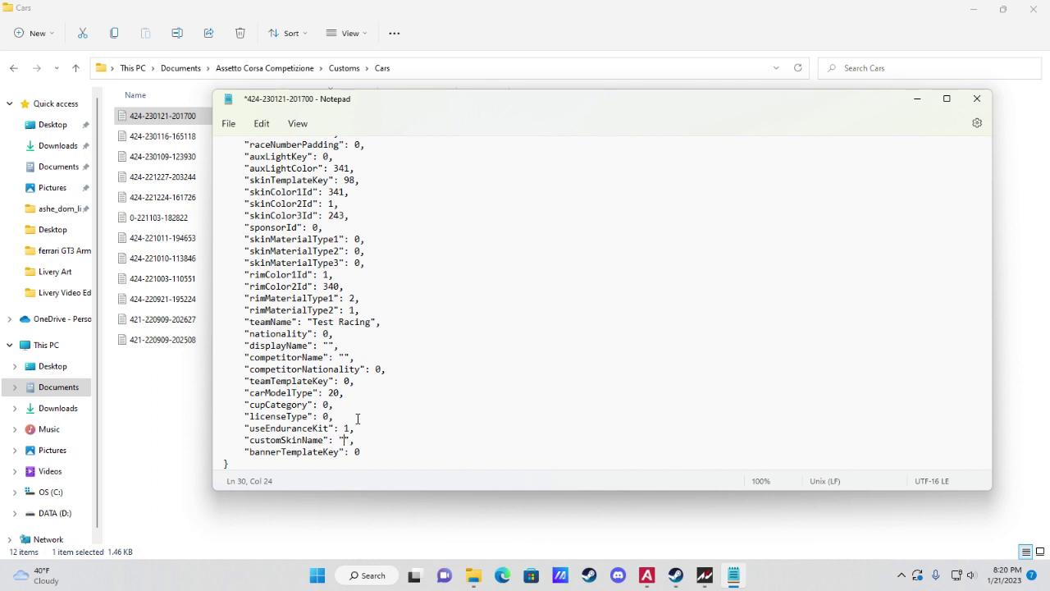
text(AMR_ Armorpaint_Turtorial)
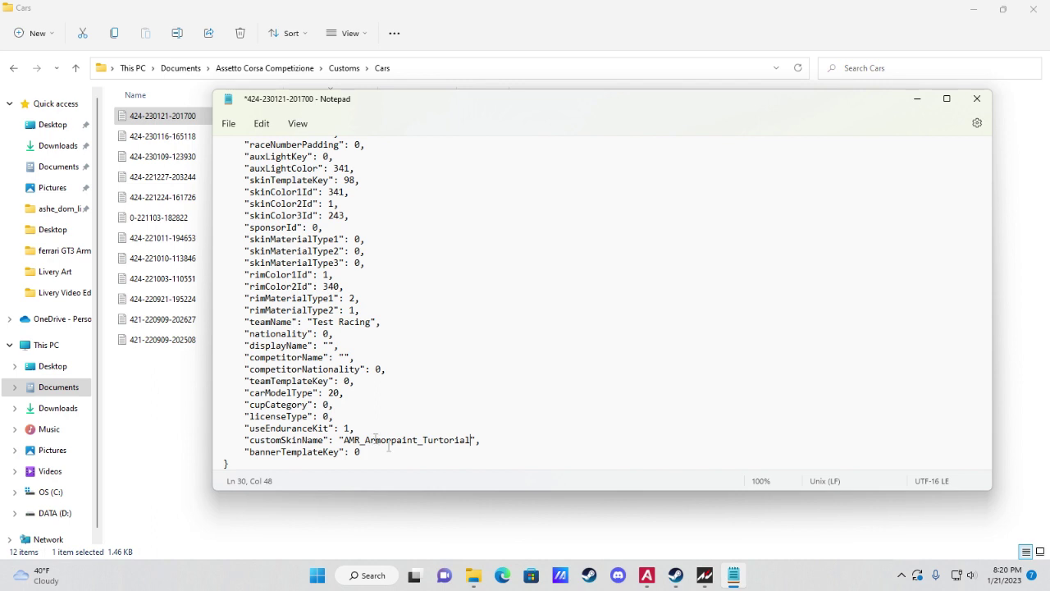
drag(472, 440, 344, 443)
key(ctrl+c)
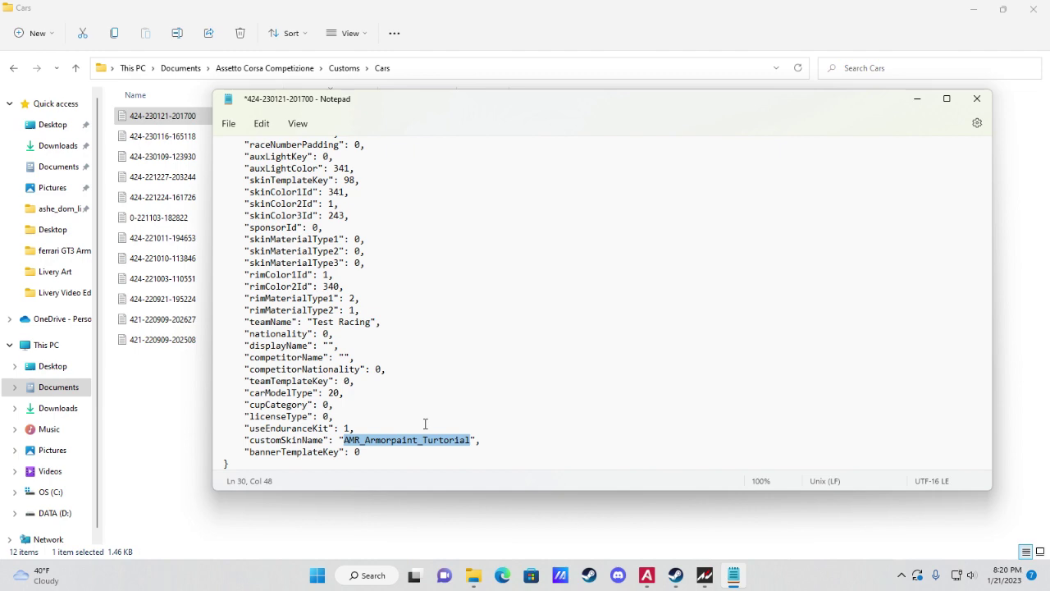
scroll(322, 278, up, 2)
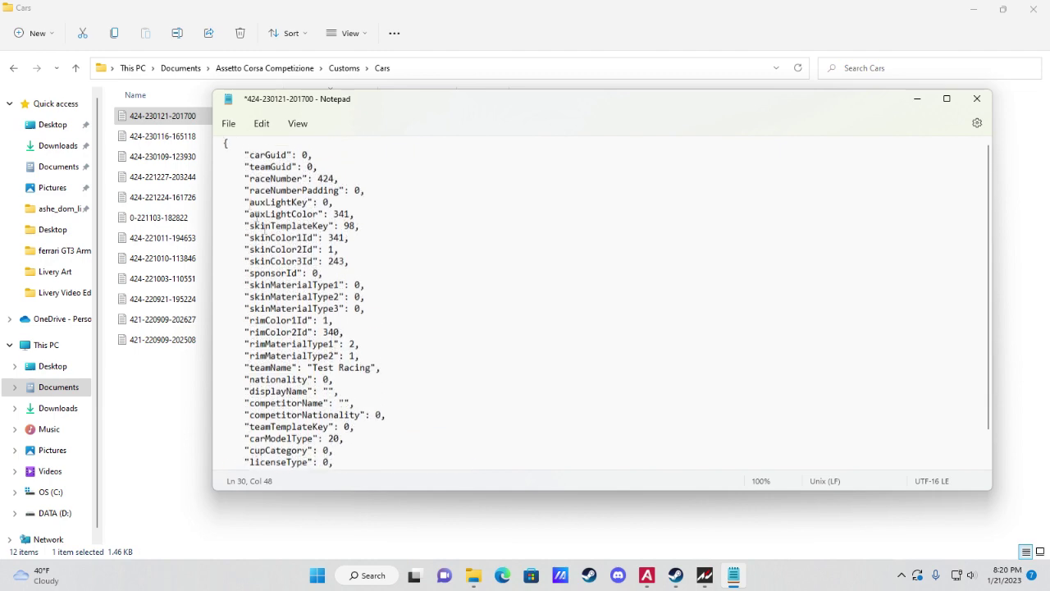
click(229, 125)
click(246, 211)
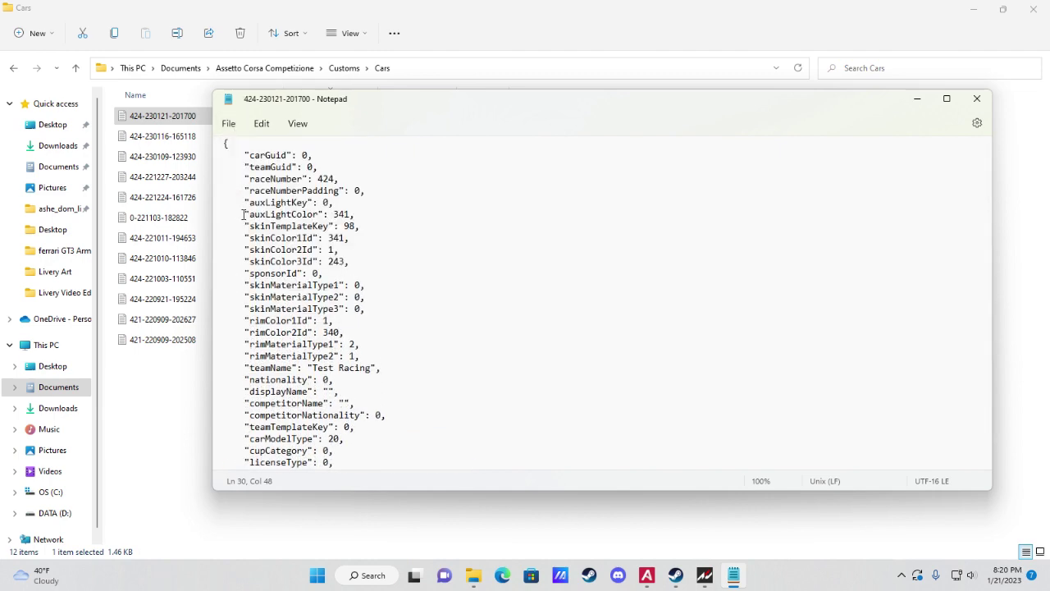
click(976, 98)
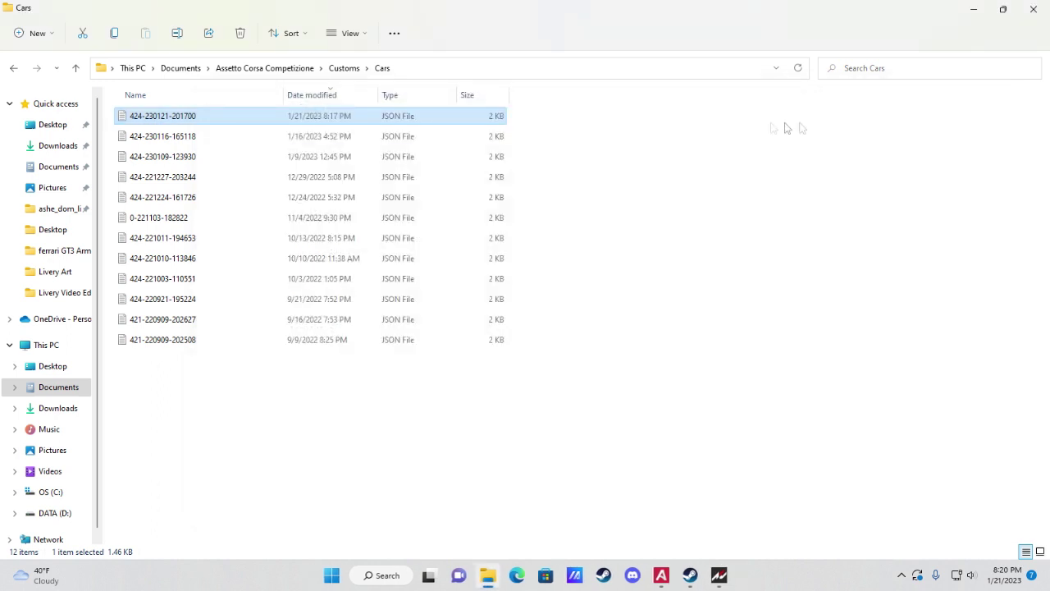
- Create a folder in Customs > Liveries, name it with the copied AMR_Armorpaint_Turtorial, and open it
click(346, 70)
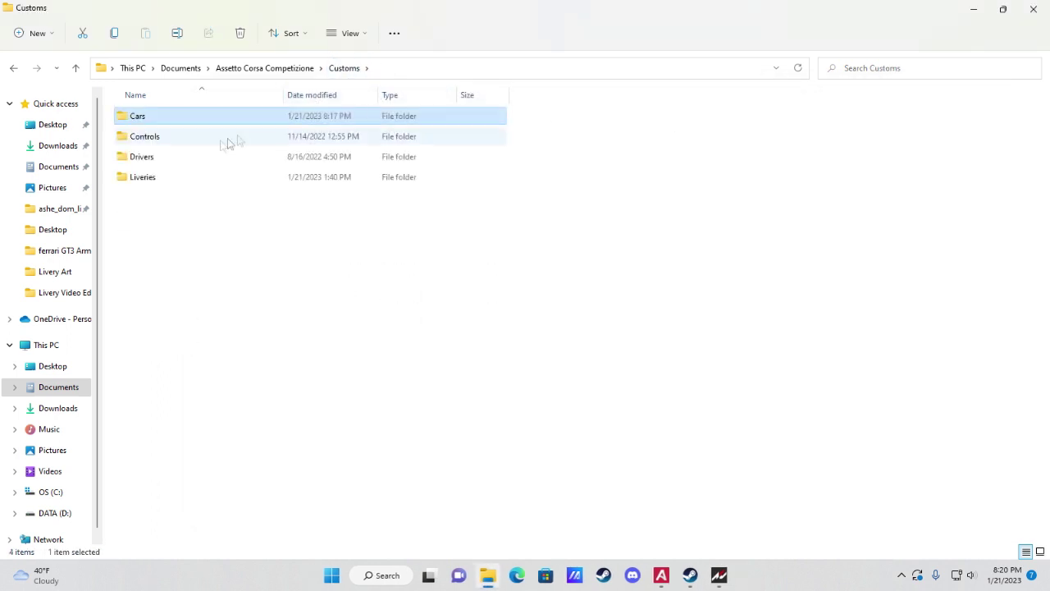
double_click(162, 179)
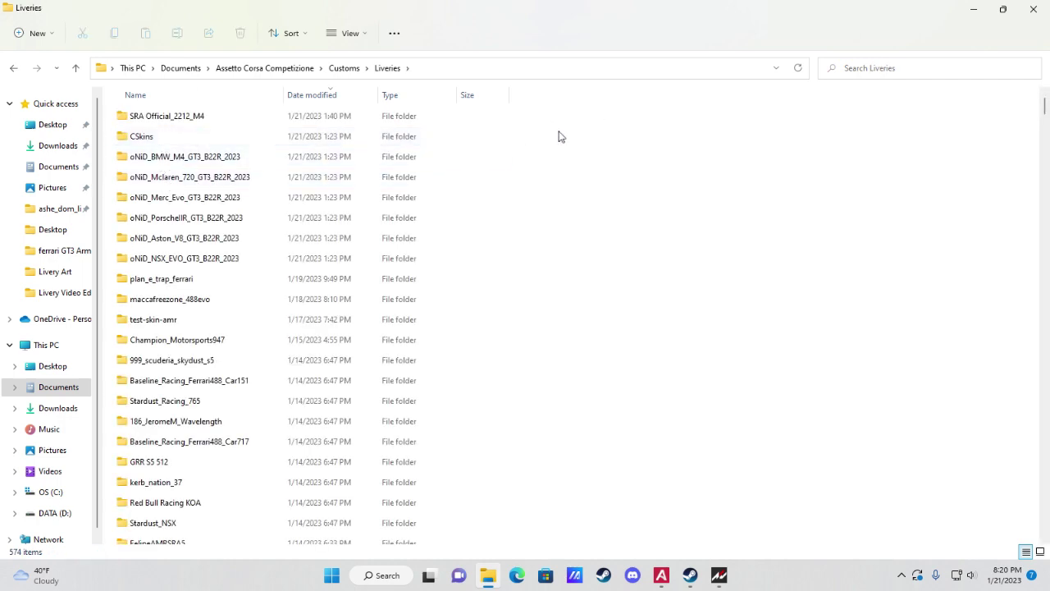
right_click(572, 156)
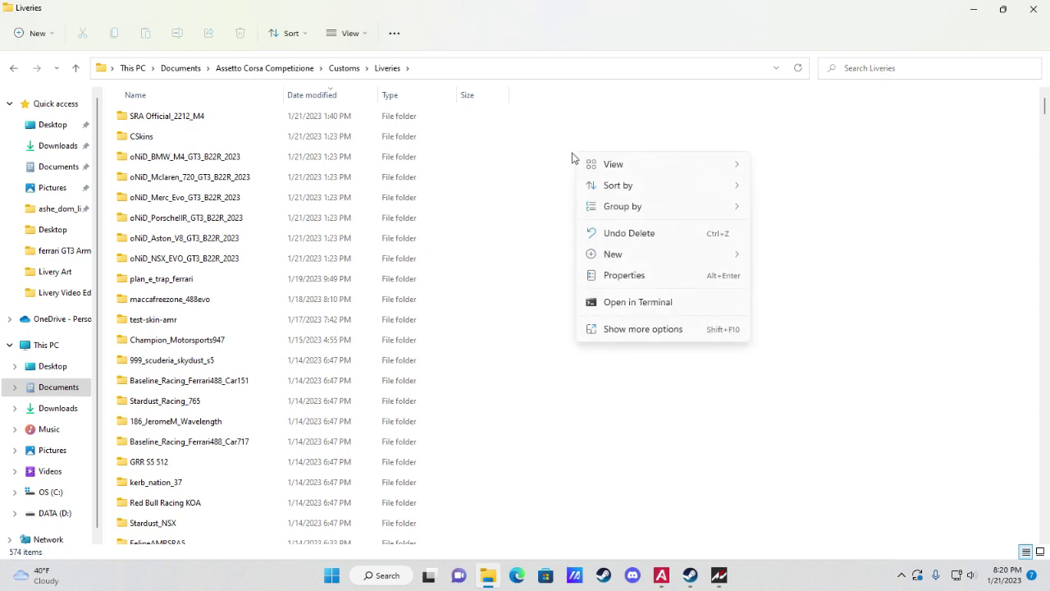
mouse_move(609, 252)
click(801, 262)
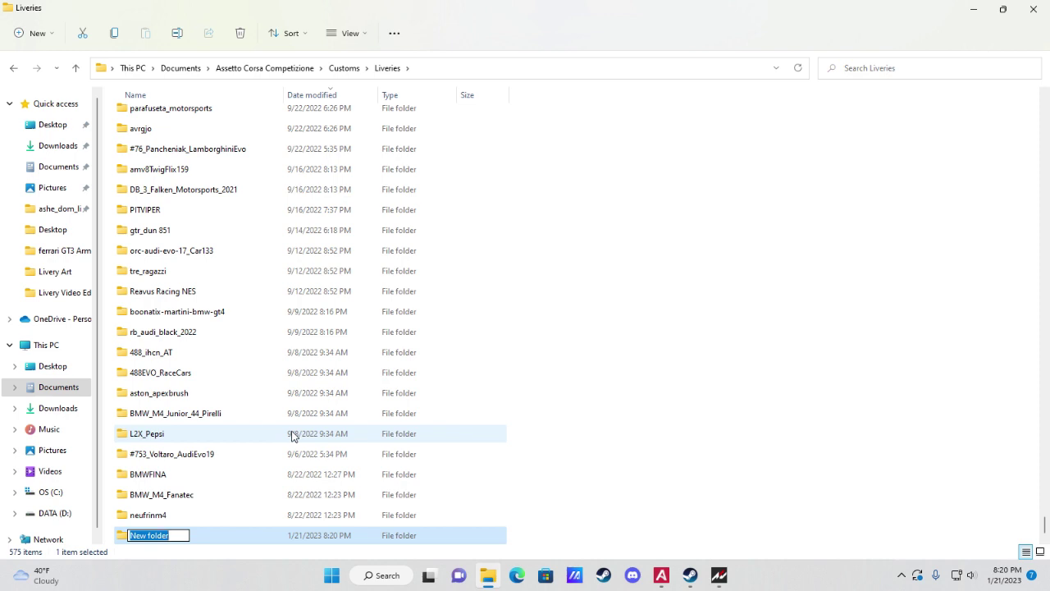
key(ctrl+v)
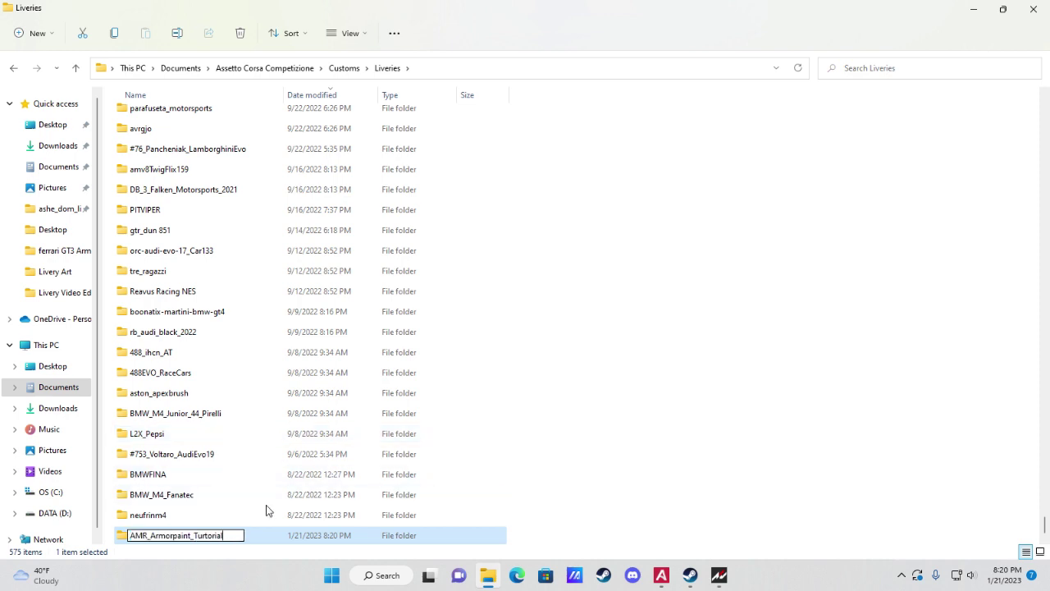
key(Return)
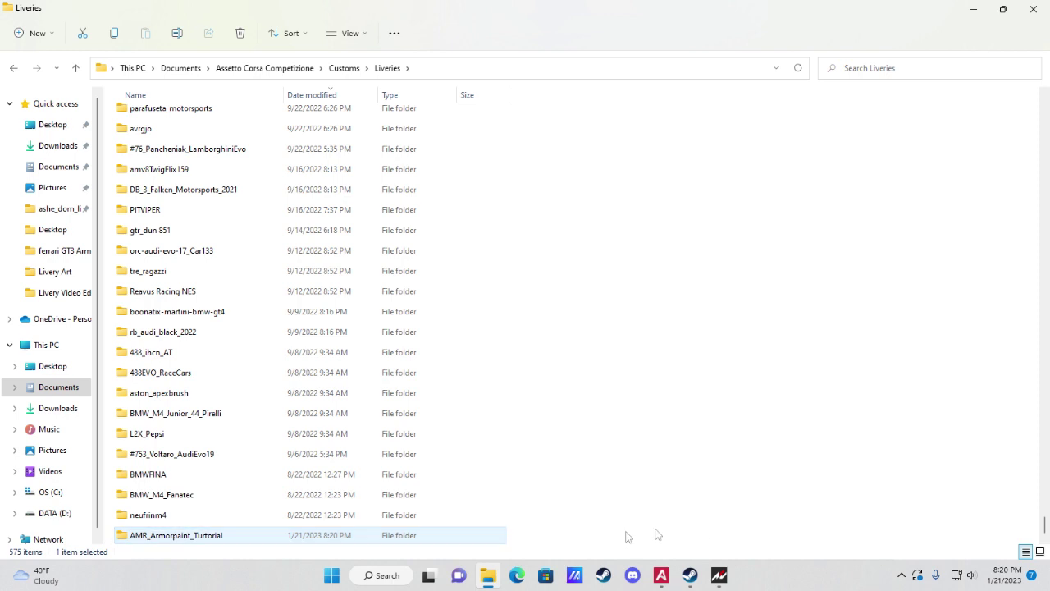
double_click(201, 537)
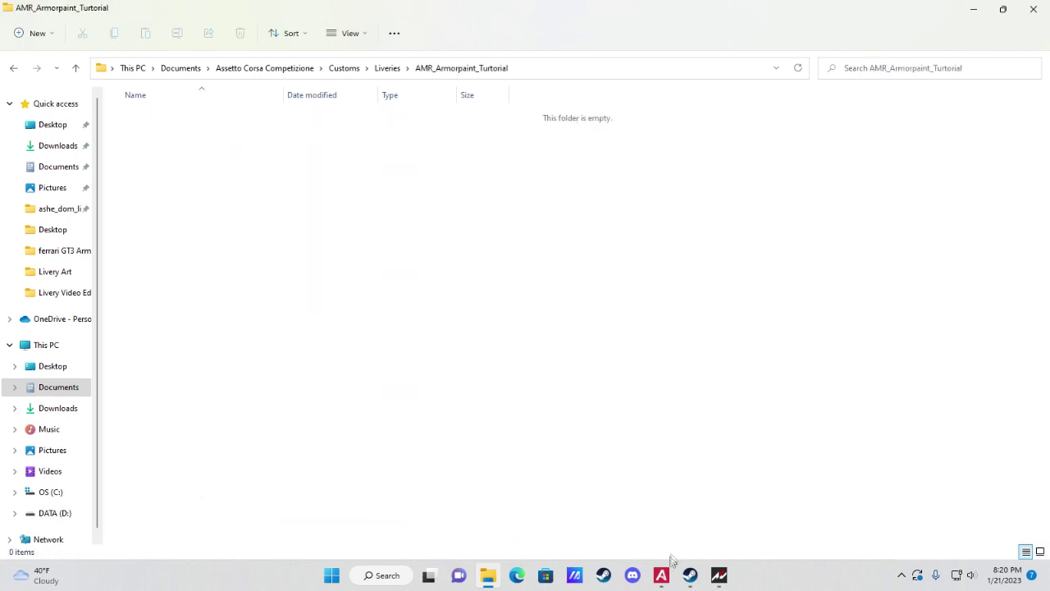
- Switch to ArmorPaint and start exporting the decals group with the base_color preset
mouse_move(665, 578)
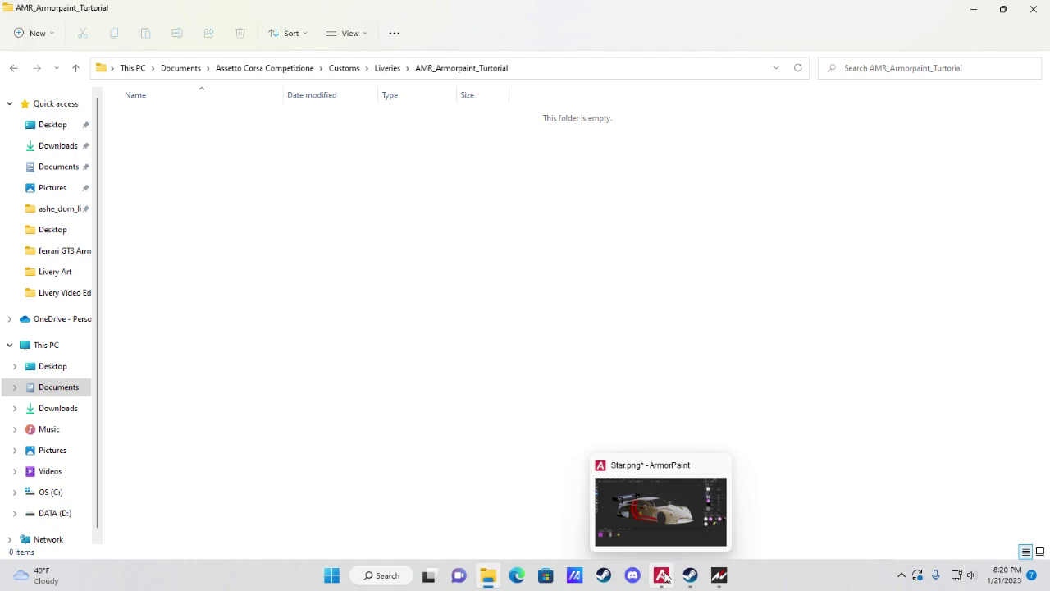
click(665, 576)
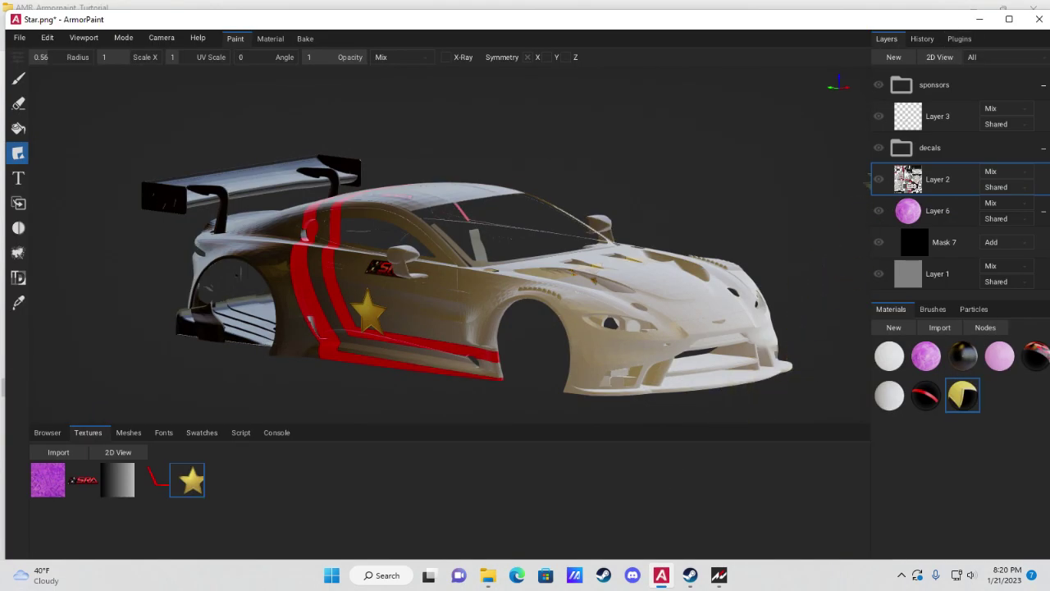
mouse_move(904, 164)
mouse_down()
mouse_move(814, 168)
mouse_move(822, 157)
mouse_move(897, 152)
mouse_up()
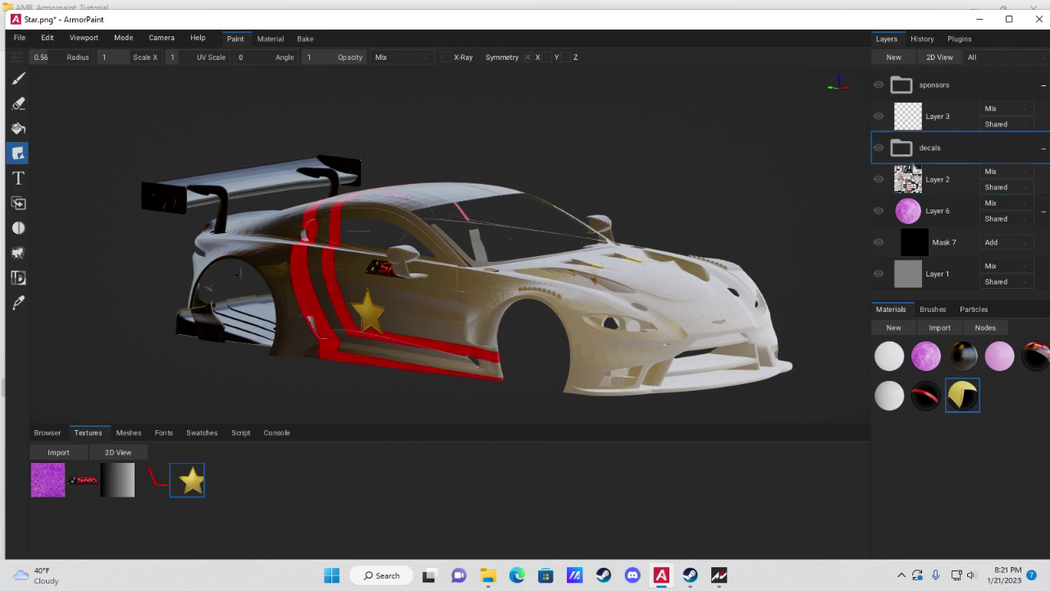
right_click(917, 176)
right_click(912, 152)
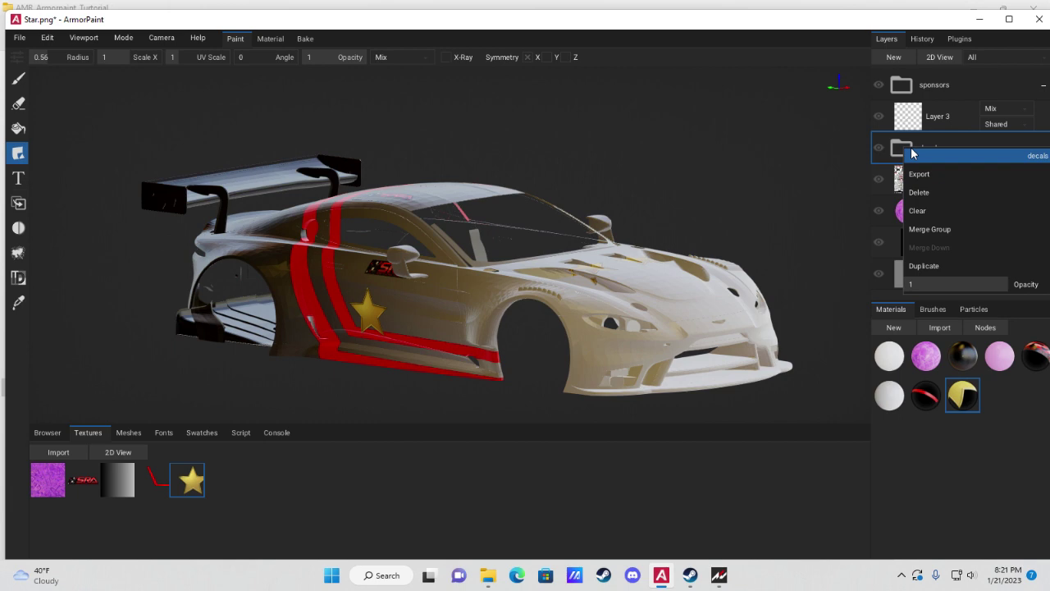
click(917, 175)
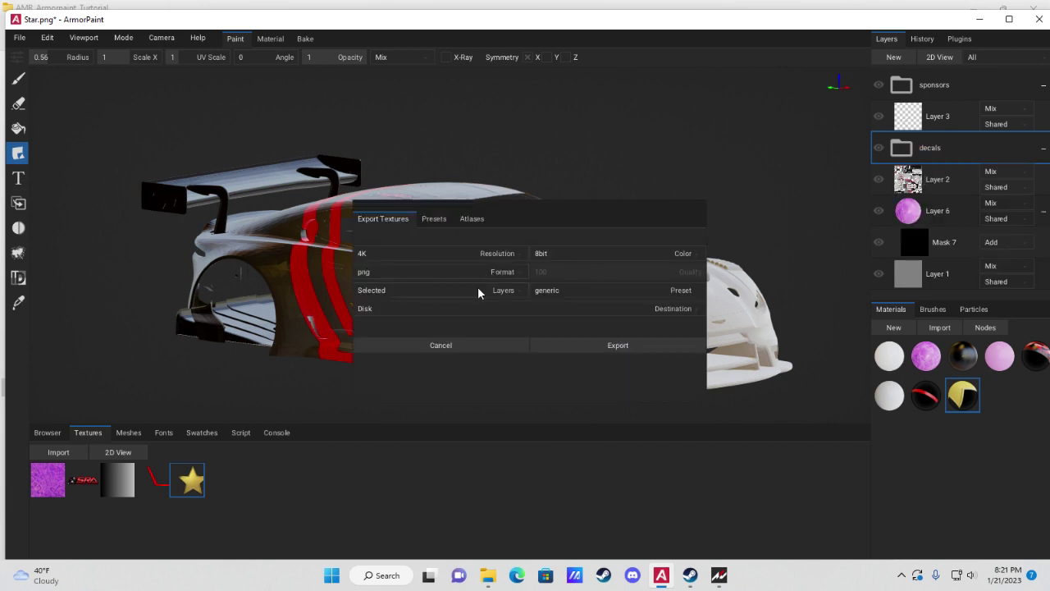
click(571, 287)
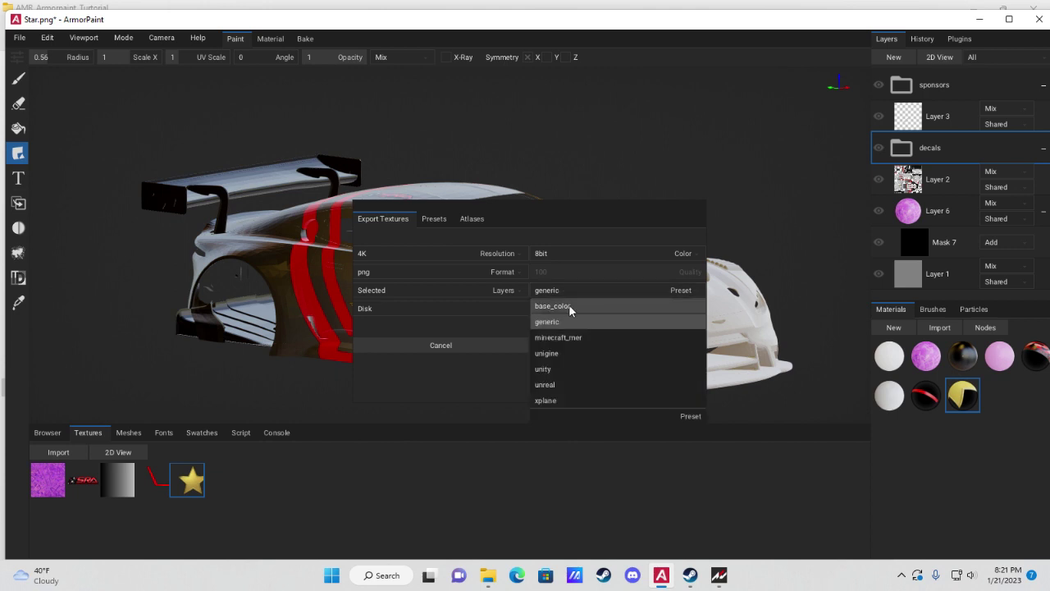
click(569, 305)
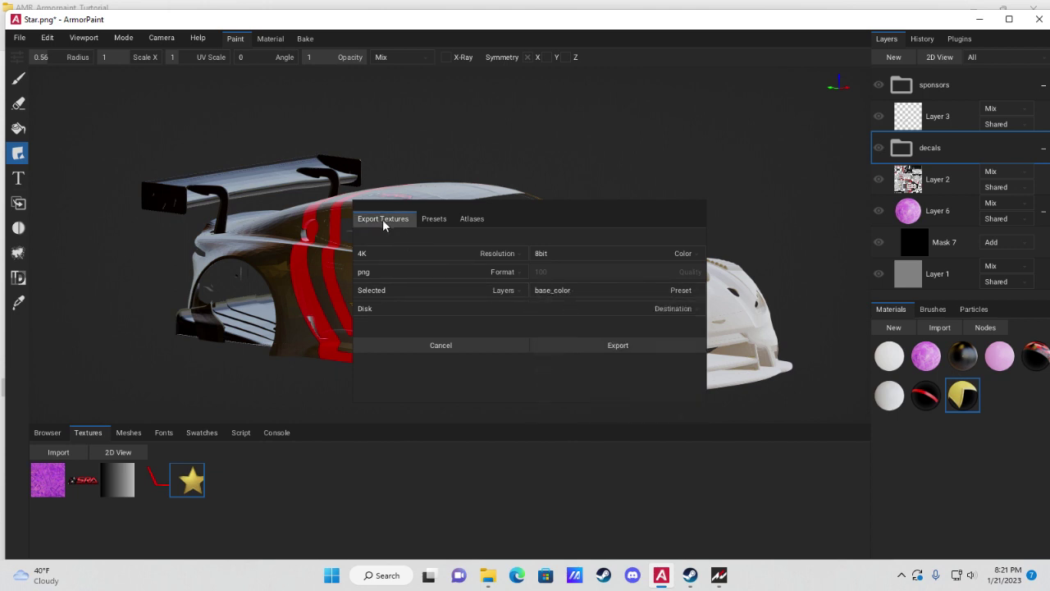
- Set the alpha channel of the base_color export preset to opac and return to the texture export settings
click(434, 220)
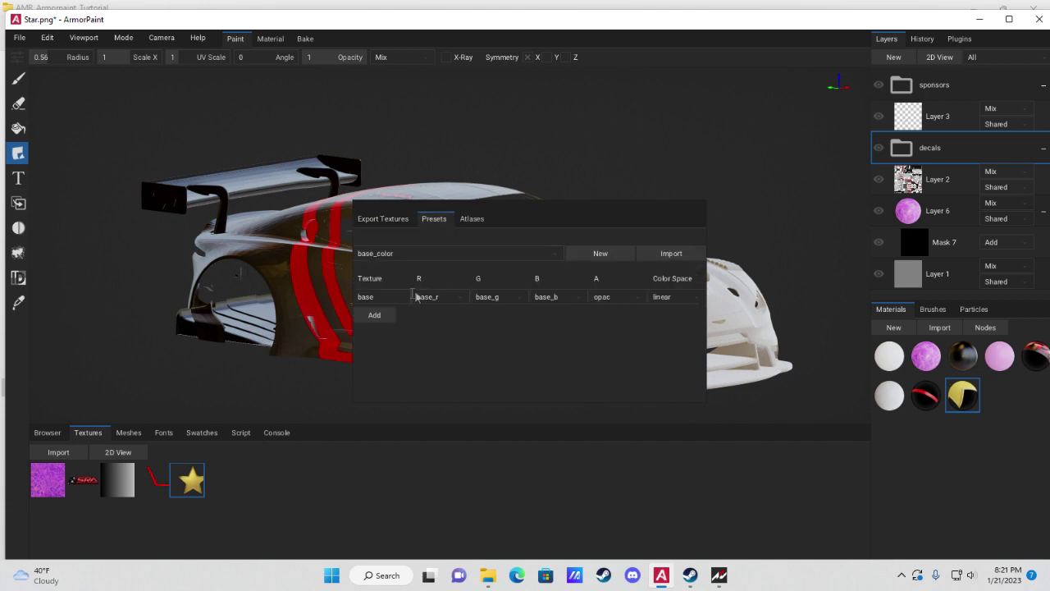
click(608, 299)
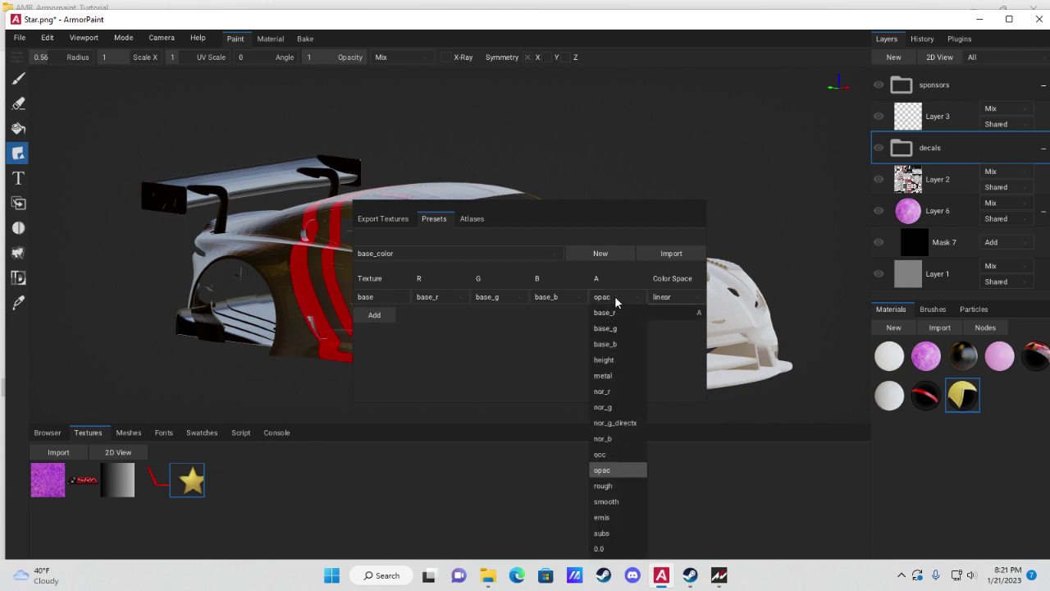
click(599, 299)
click(607, 300)
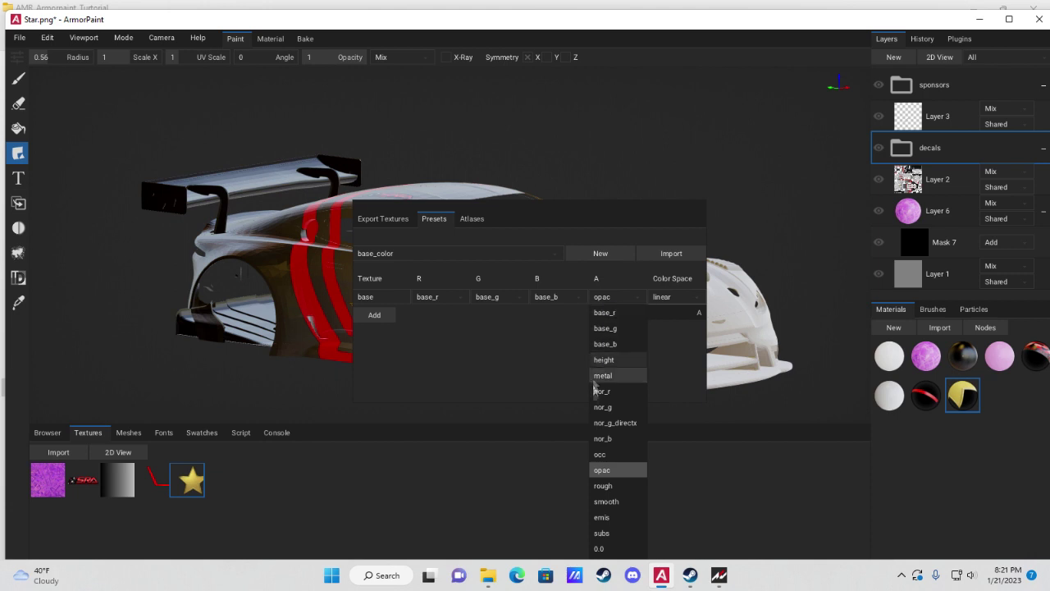
click(610, 471)
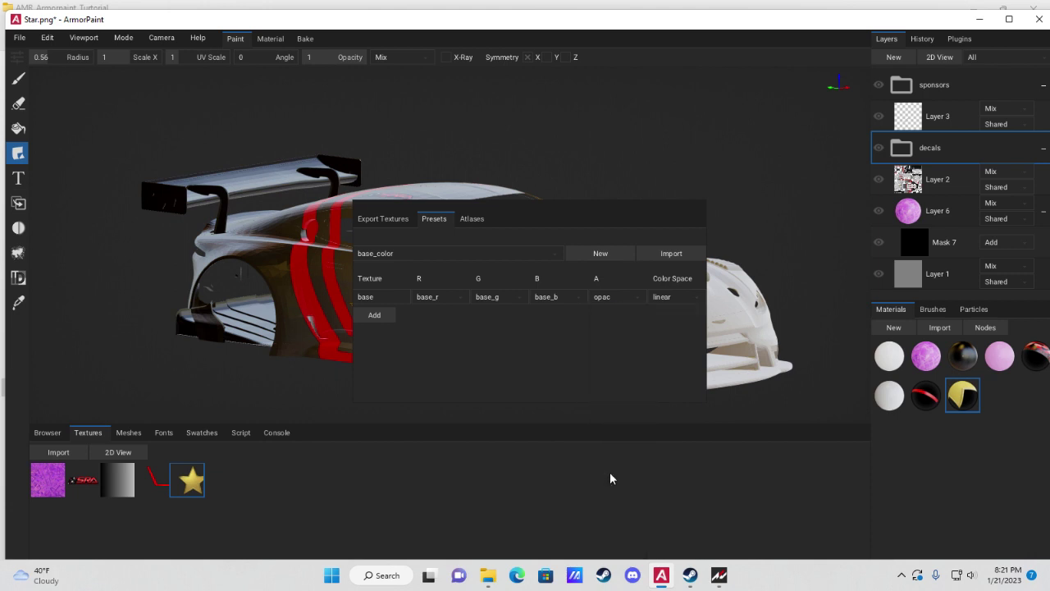
click(384, 219)
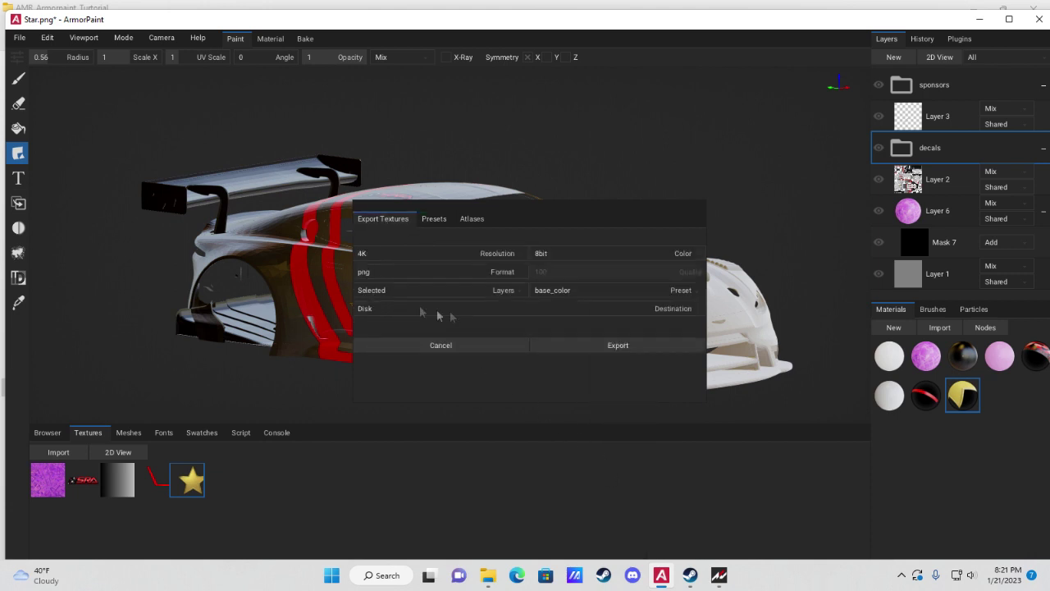
- Start exporting the decals texture and browse to Documents > Assetto Corsa Competizione > Customs > Liveries > AMR_Armorpaint_Turtorial as the destination
click(581, 345)
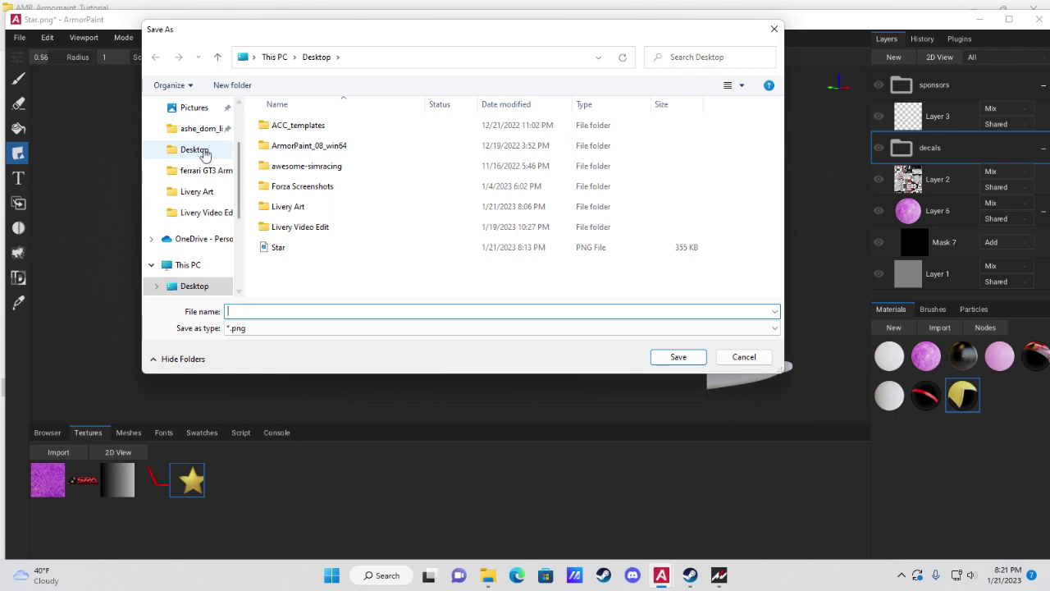
scroll(201, 162, up, 3)
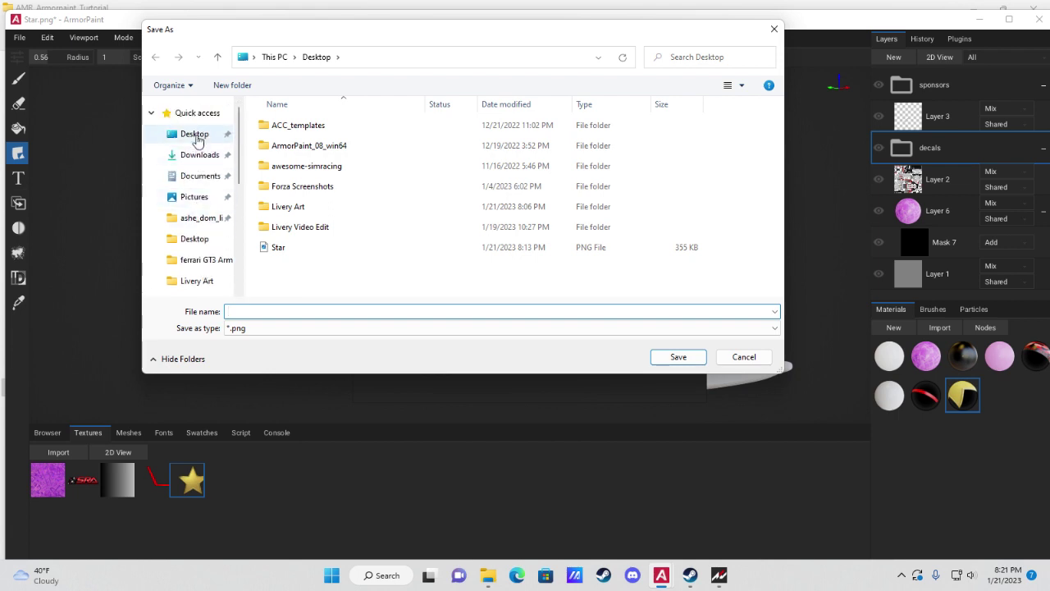
click(200, 175)
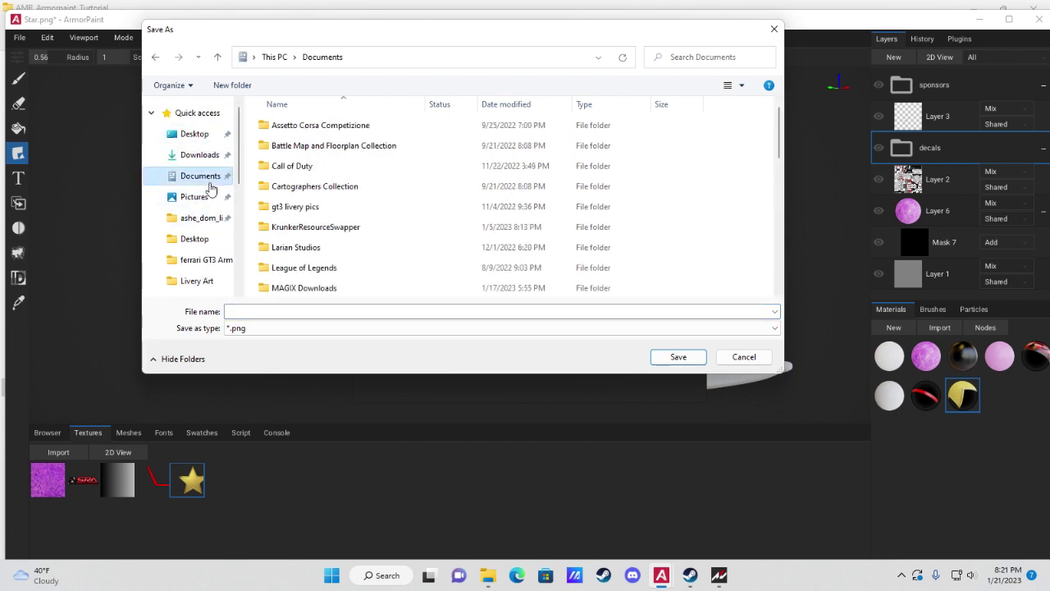
double_click(294, 126)
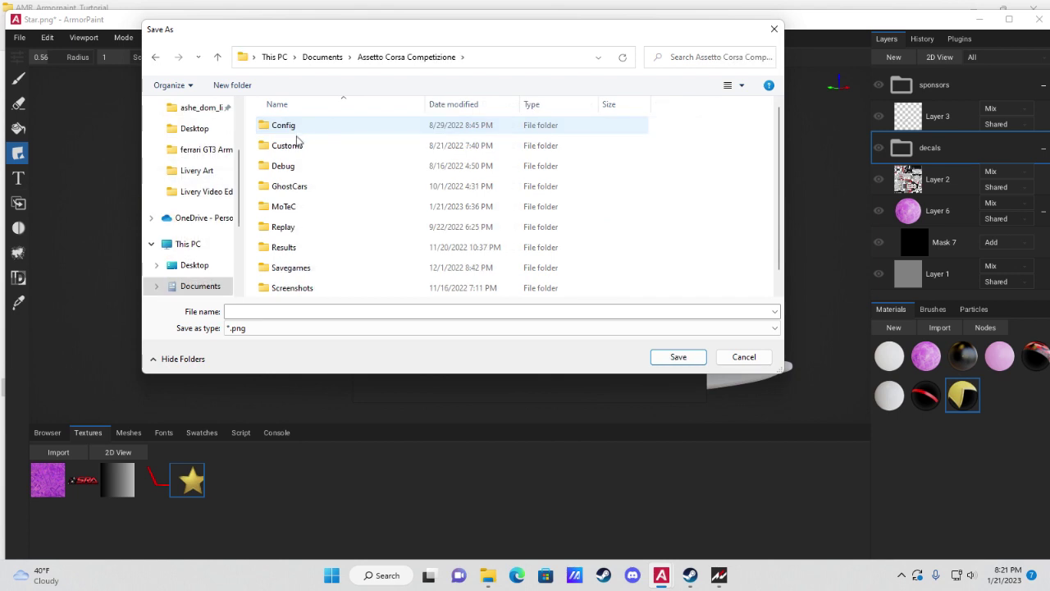
double_click(299, 146)
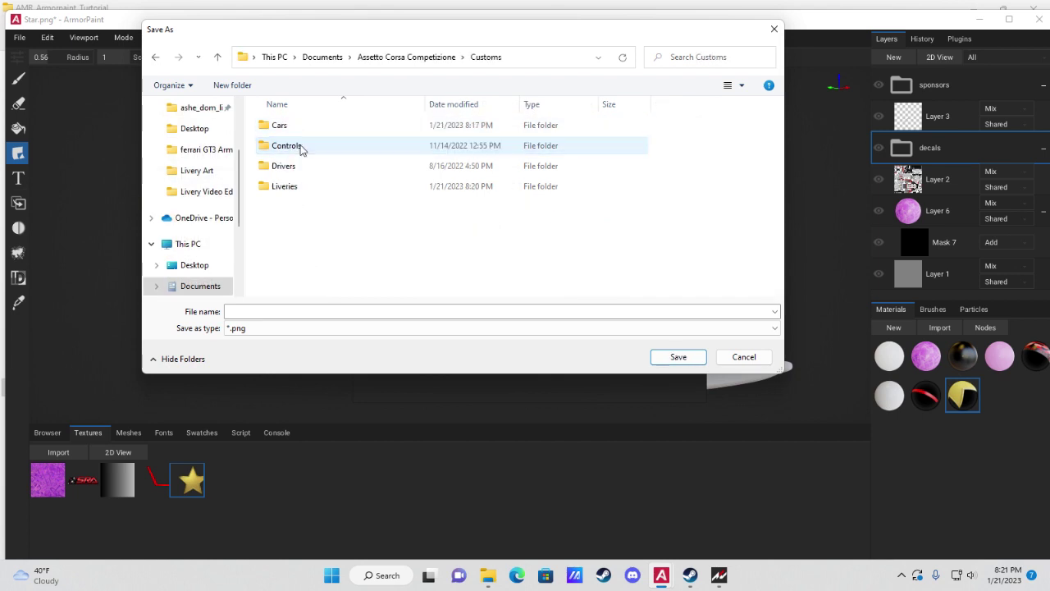
double_click(302, 191)
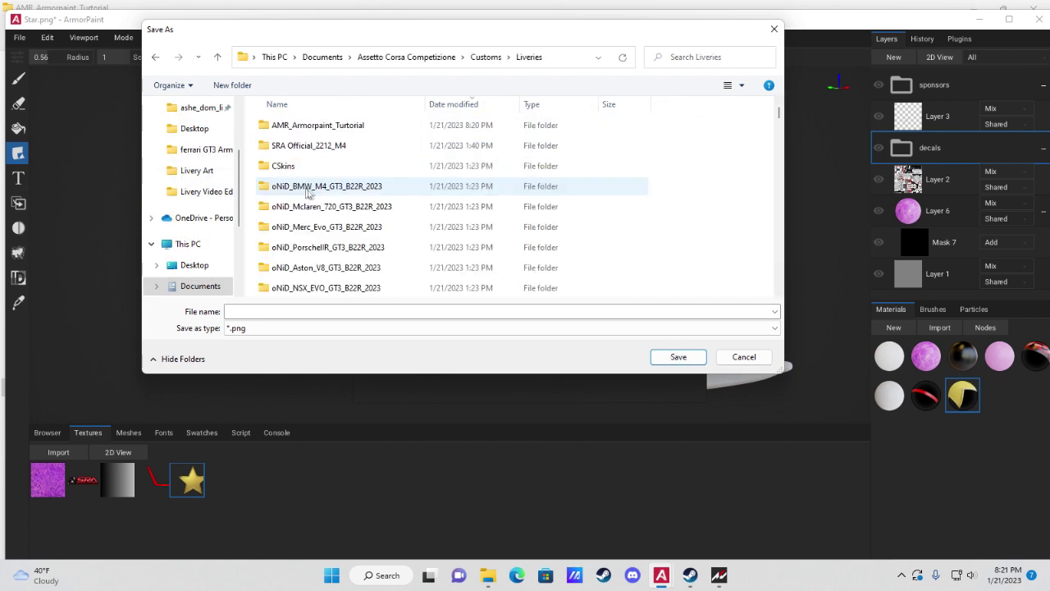
click(327, 127)
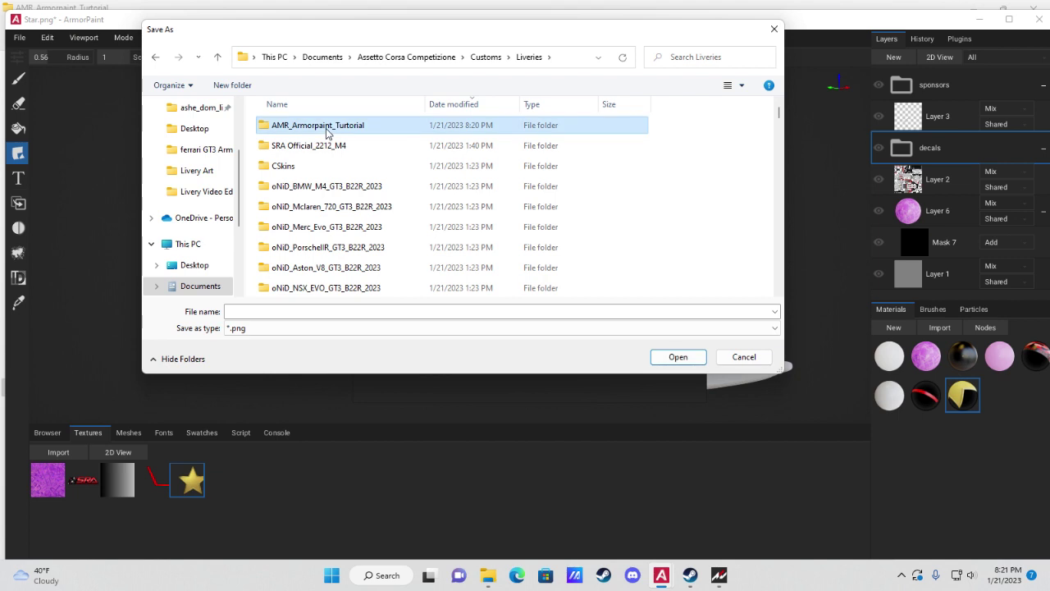
click(671, 357)
- Name the exported PNG texture decals and save it in the livery folder
click(287, 310)
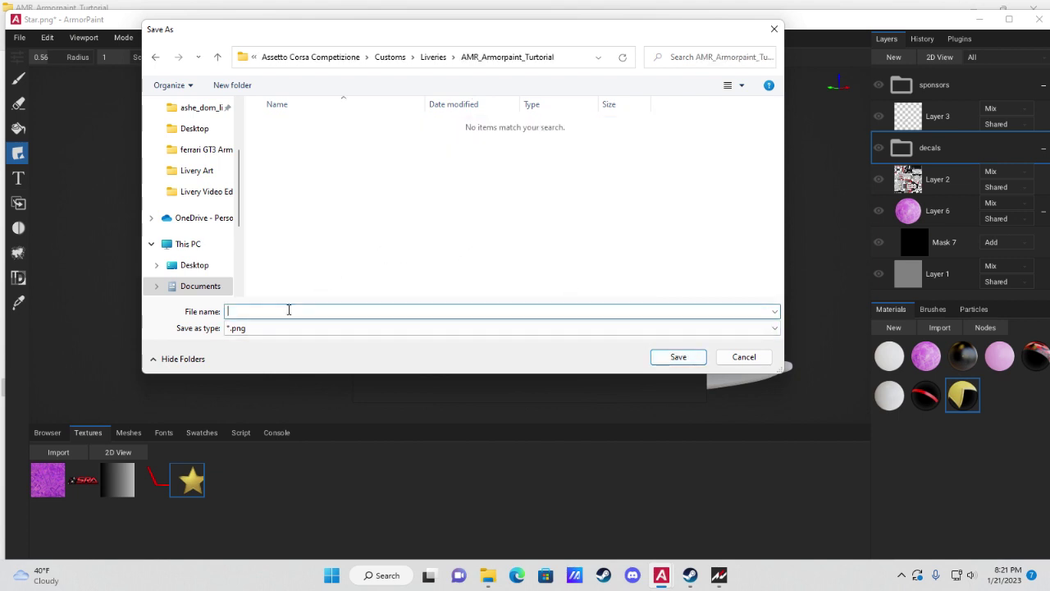
text(decals)
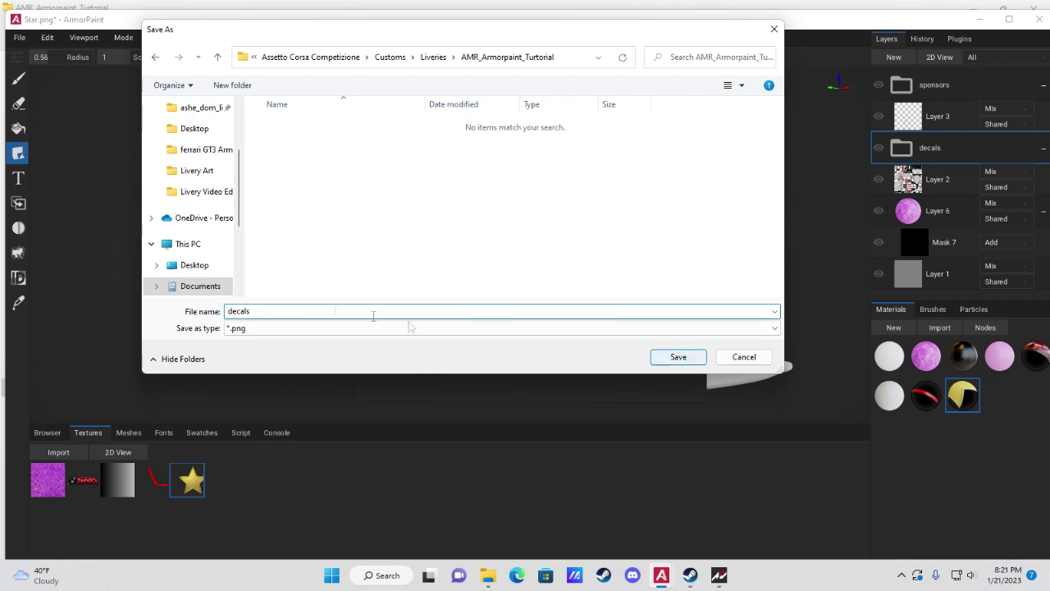
click(678, 356)
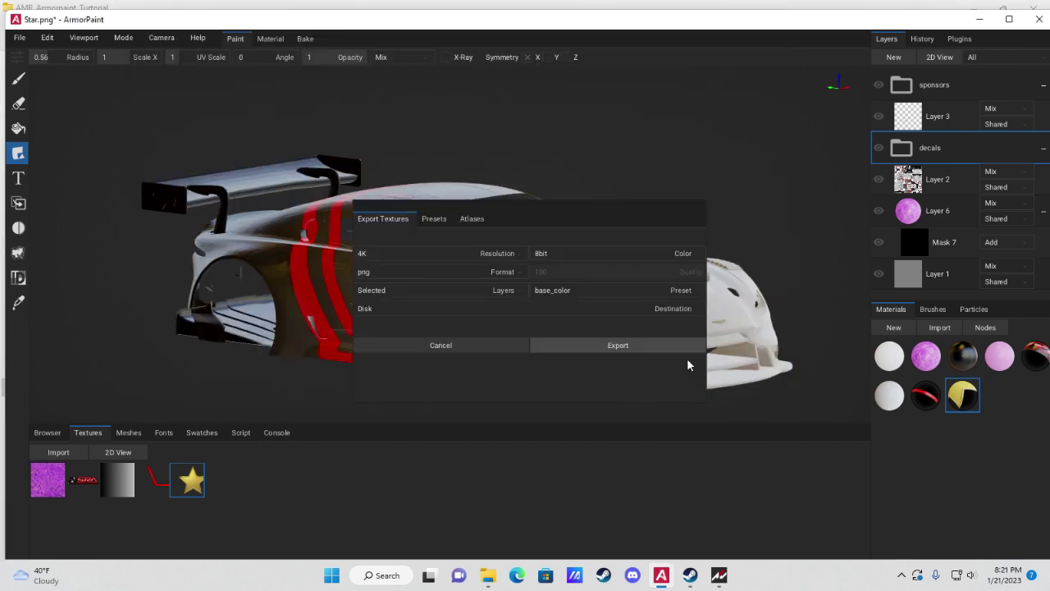
click(688, 361)
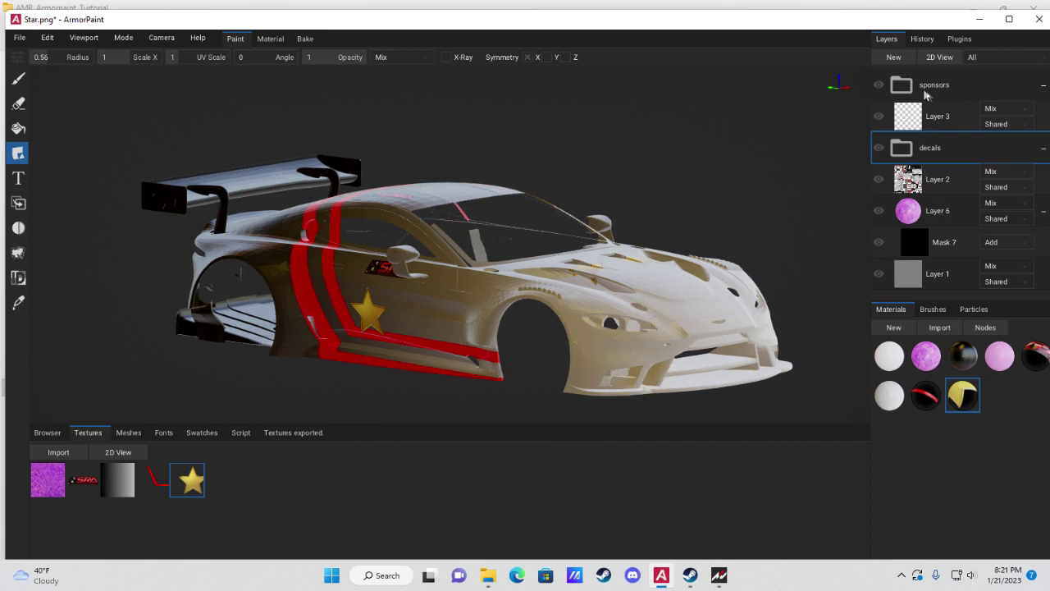
- Export the sponsors group with the base_color preset as a 4K PNG named sponsors into AMR_Armorpaint_Turtorial
right_click(906, 86)
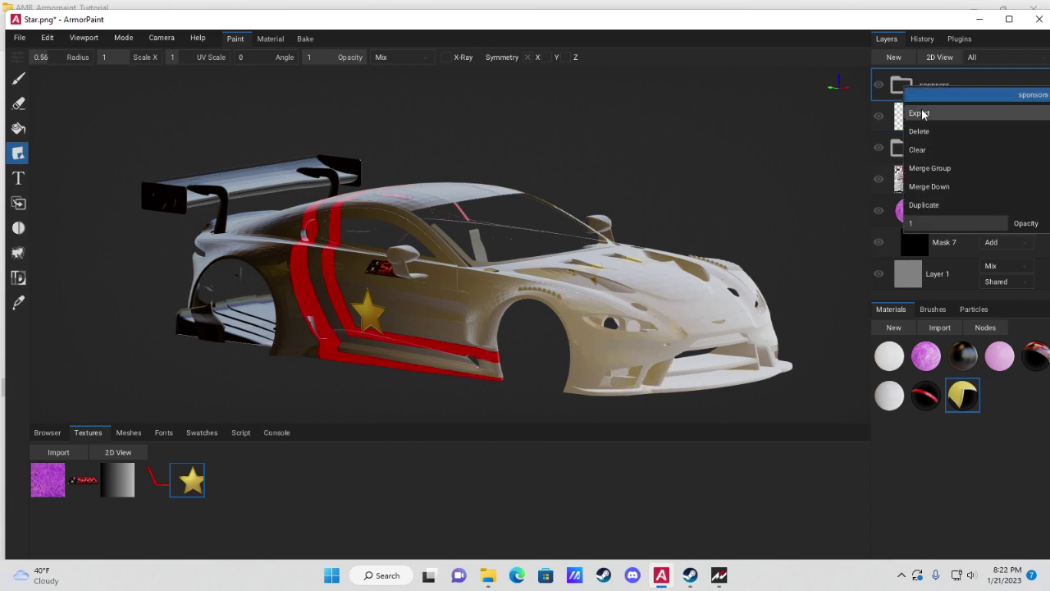
click(922, 113)
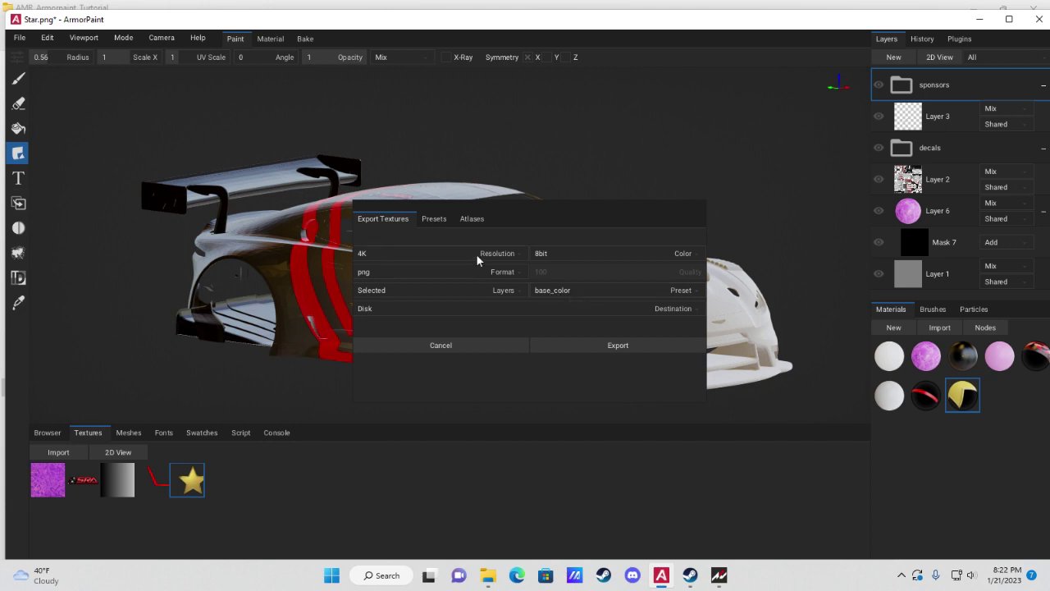
click(438, 218)
click(395, 217)
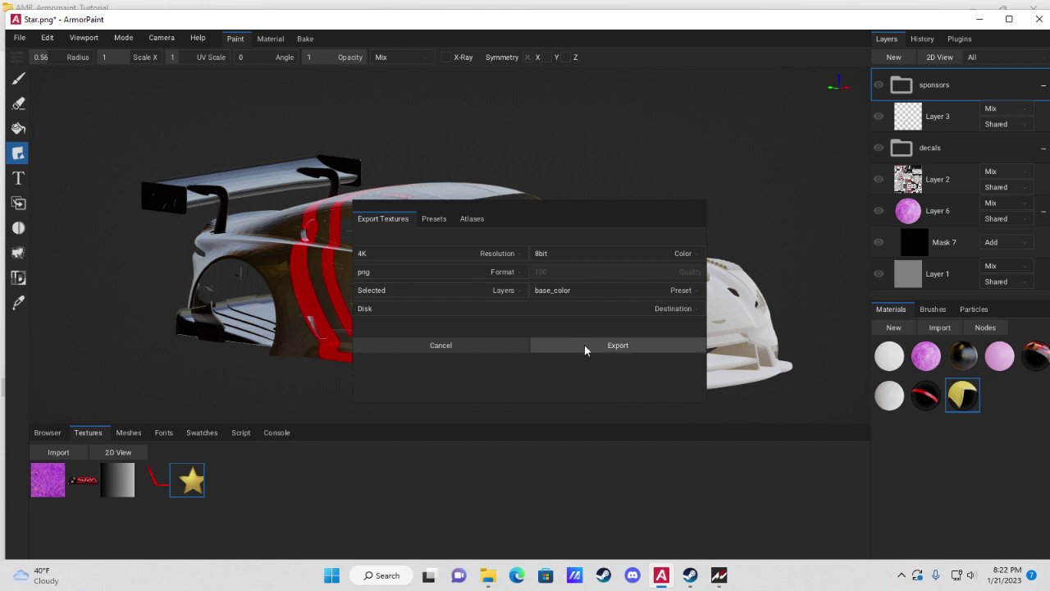
click(584, 345)
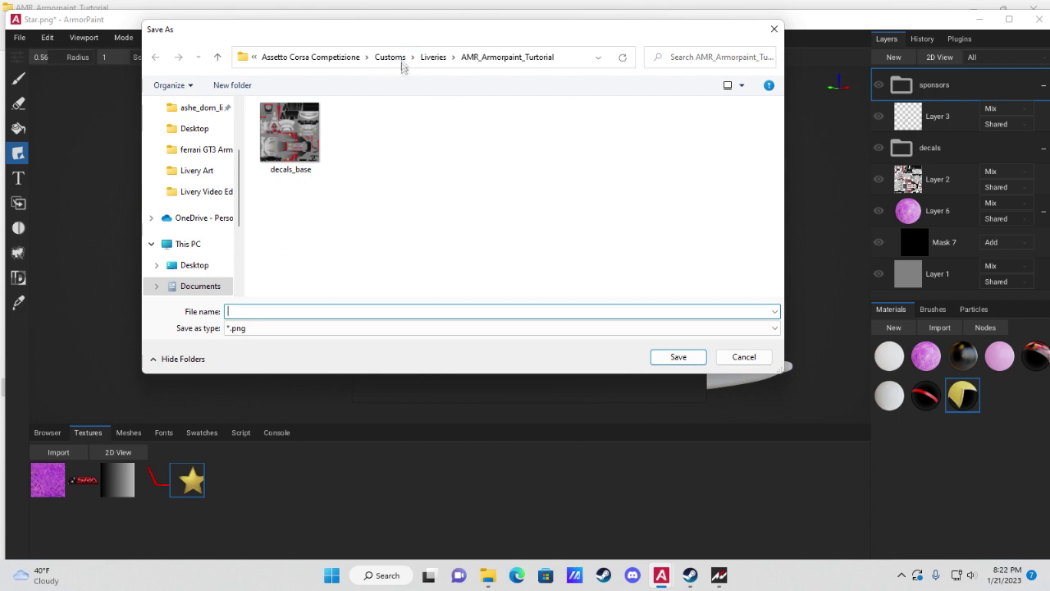
text(ponsors)
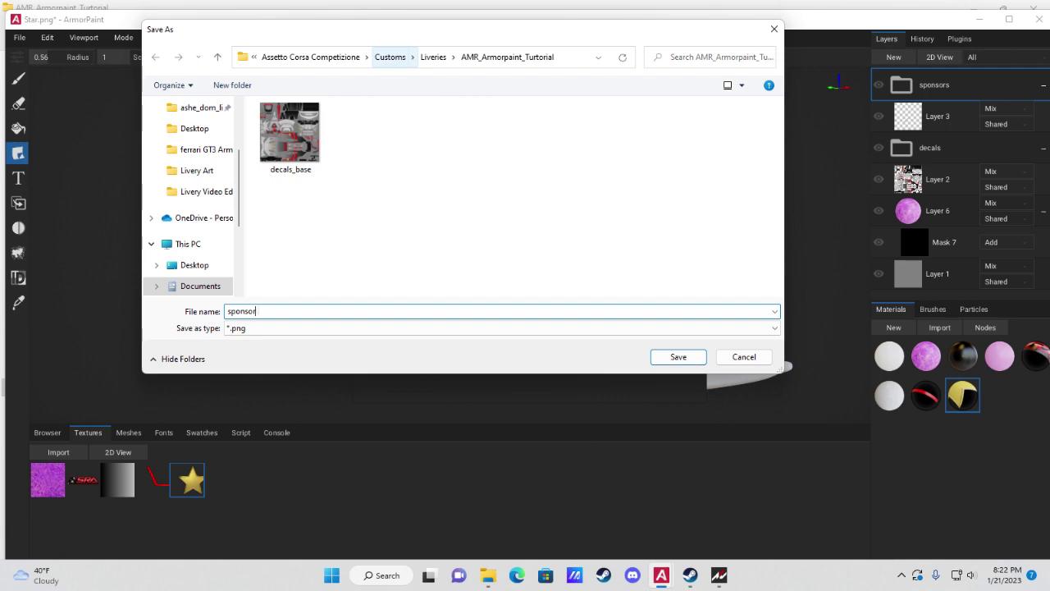
click(678, 357)
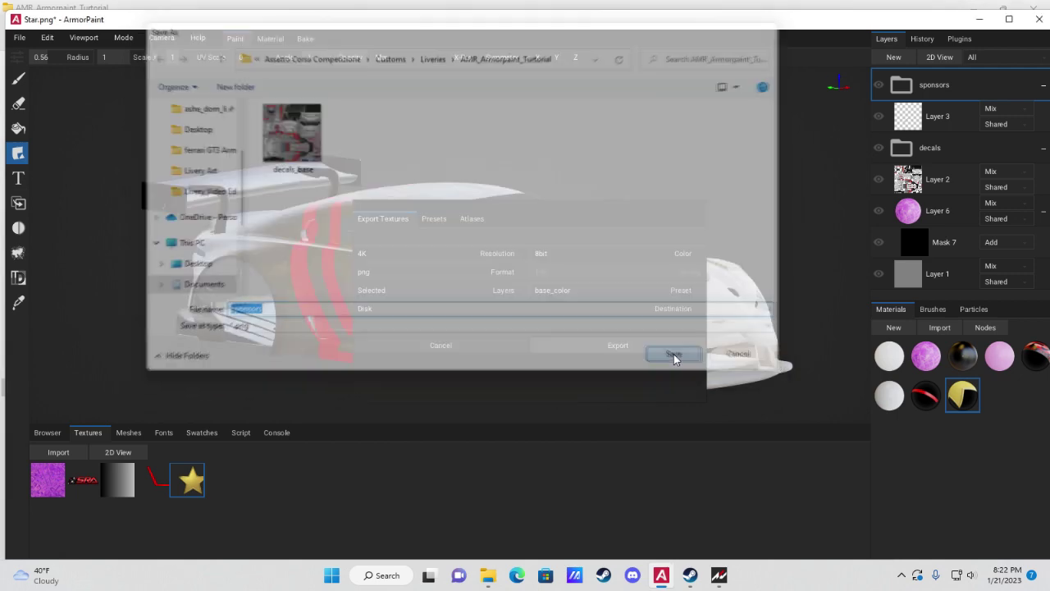
click(668, 356)
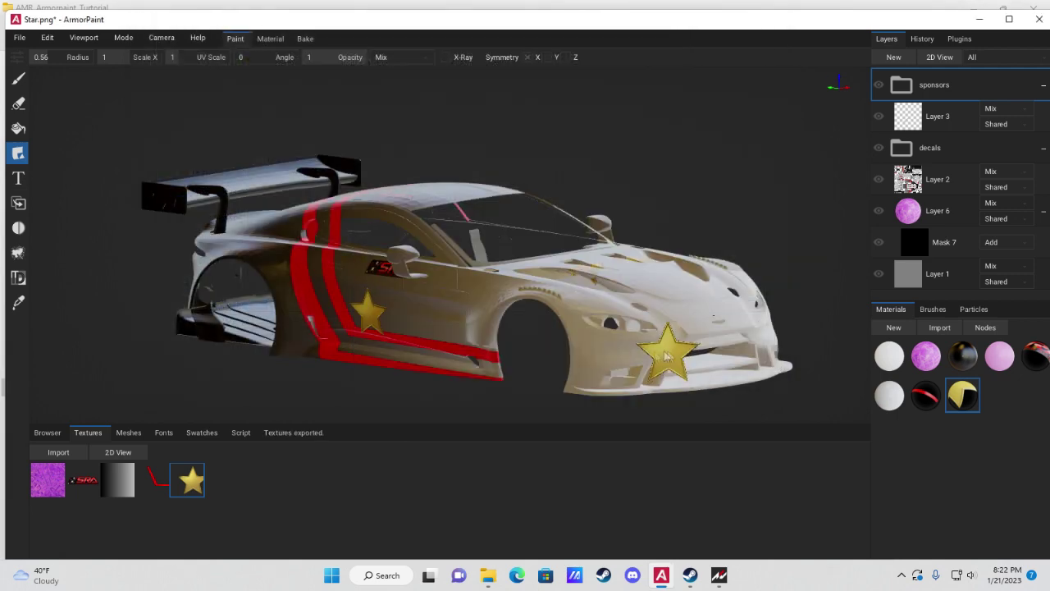
- Switch to File Explorer and reopen the AMR_Armorpaint_Turtorial livery folder
click(487, 574)
click(13, 68)
double_click(173, 116)
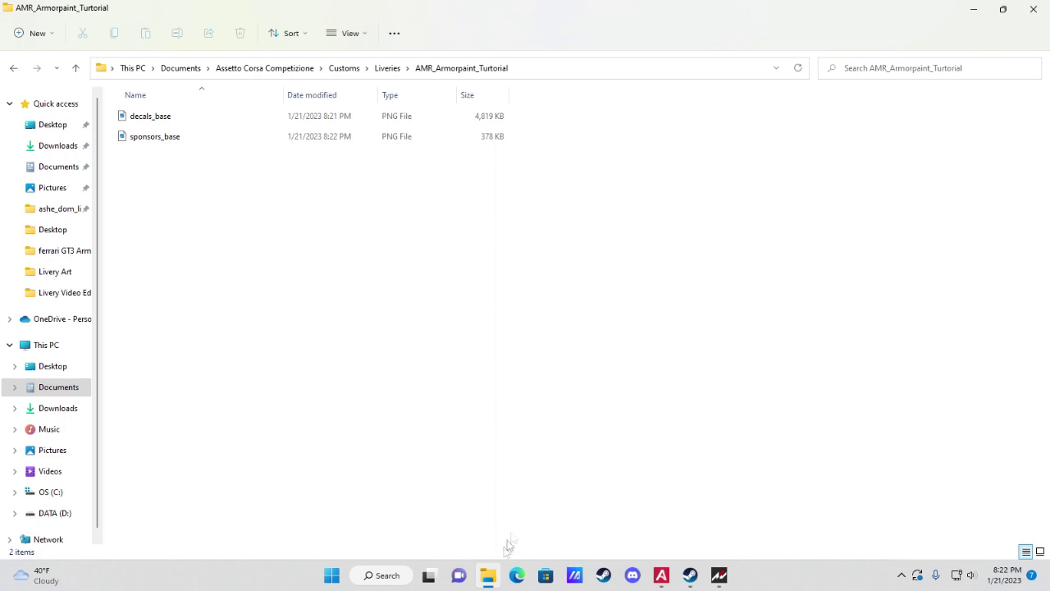
mouse_move(493, 581)
- Rename the matte JSON file in the livery folder as decals
click(154, 197)
right_click(156, 183)
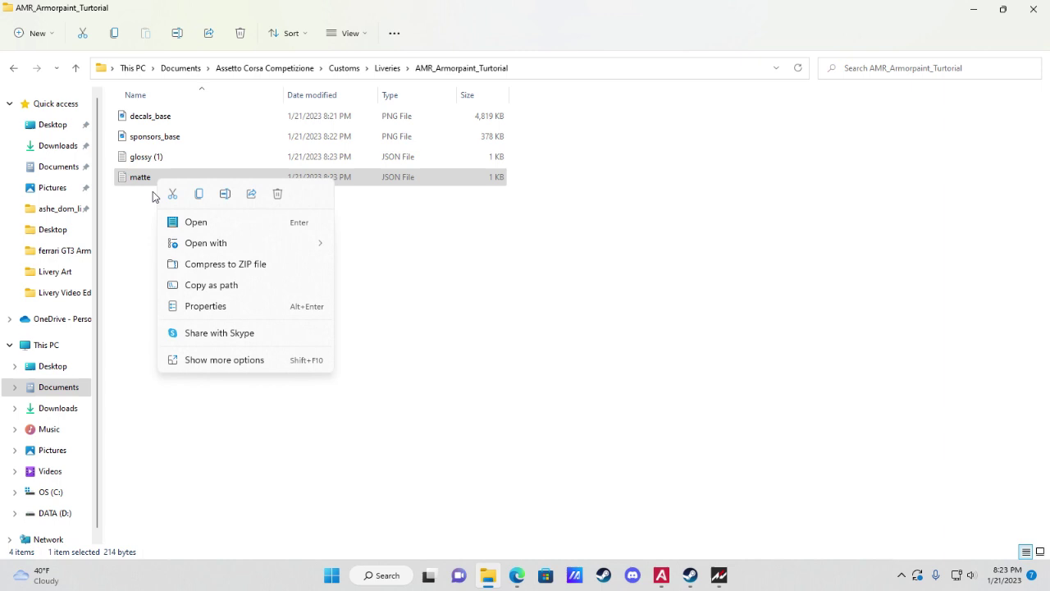
click(133, 213)
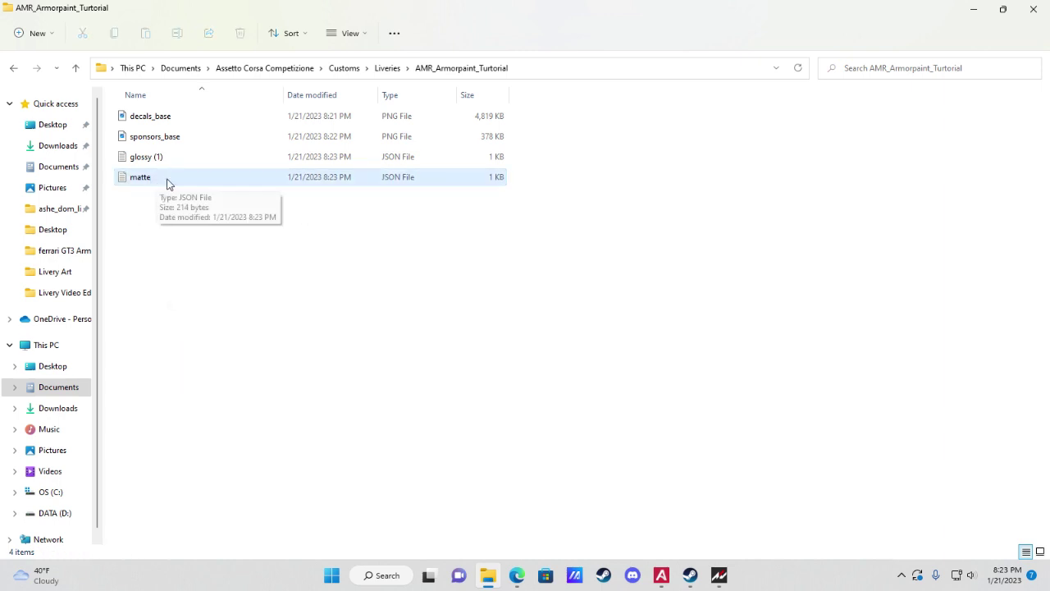
click(150, 186)
right_click(150, 185)
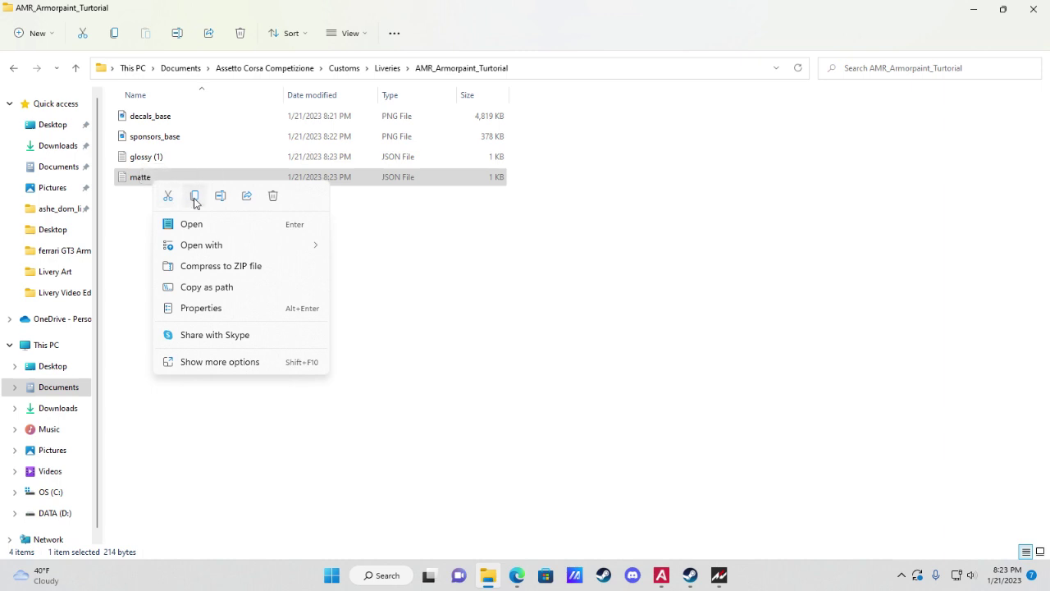
click(219, 198)
text(decals)
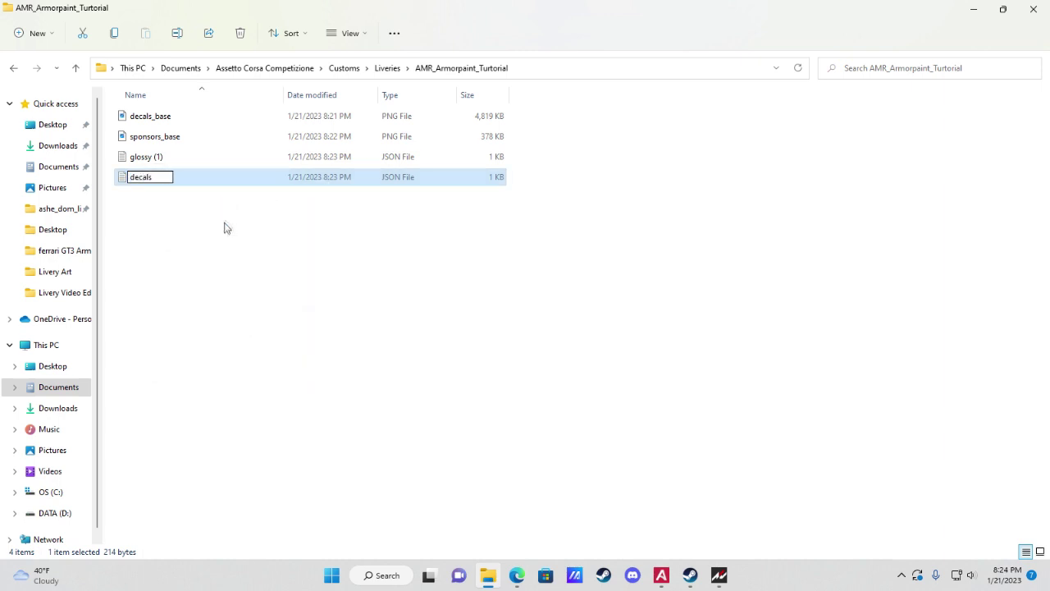
click(222, 226)
- Rename the glossy (1) JSON file as sponsors
click(172, 158)
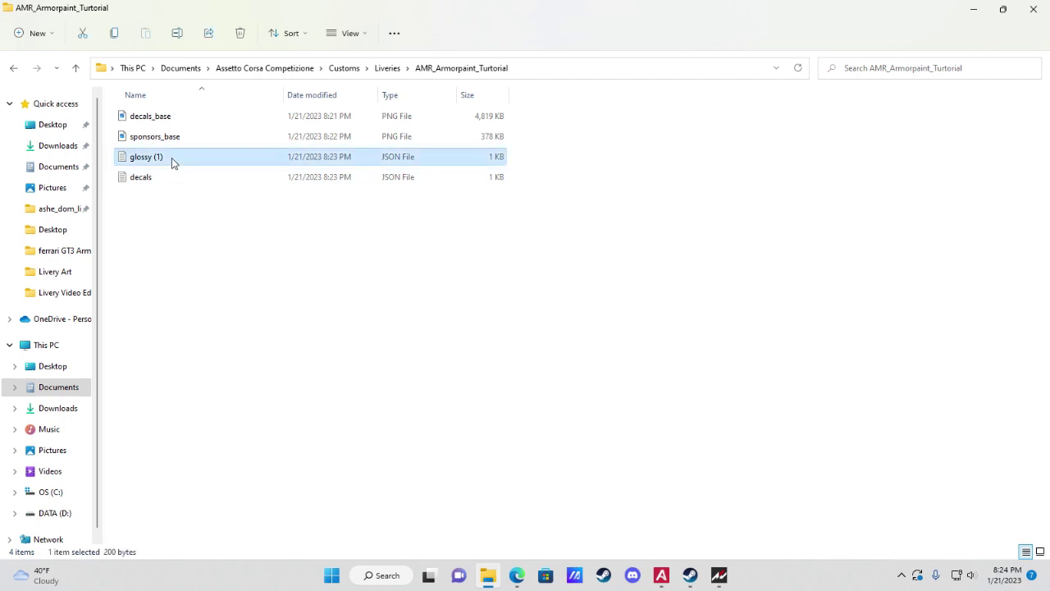
right_click(172, 158)
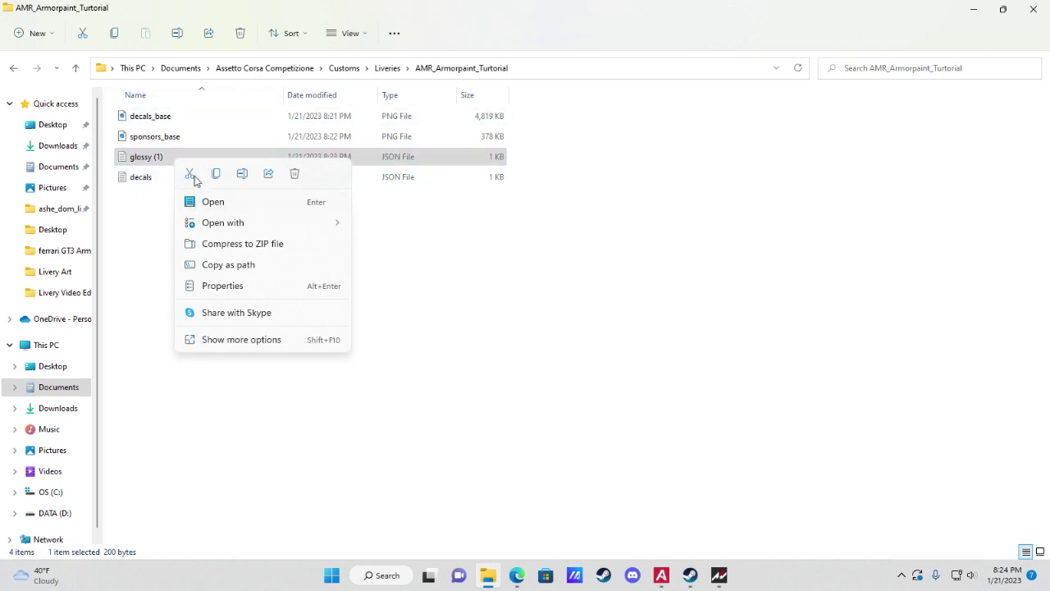
click(242, 174)
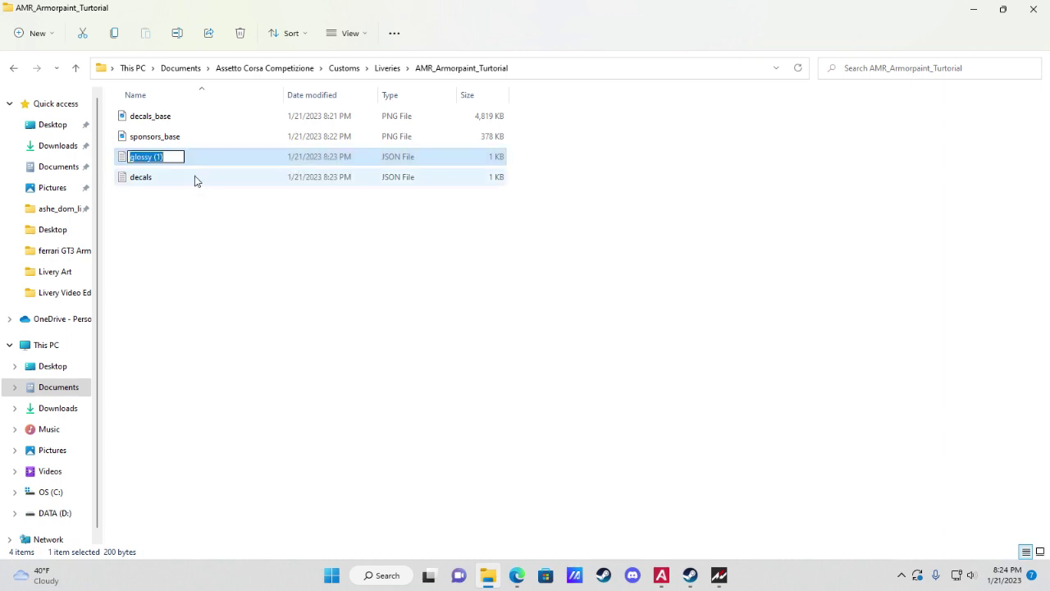
text(sponsors)
- Remove the _base suffix from the sponsors_base PNG file so it is named sponsors
click(159, 138)
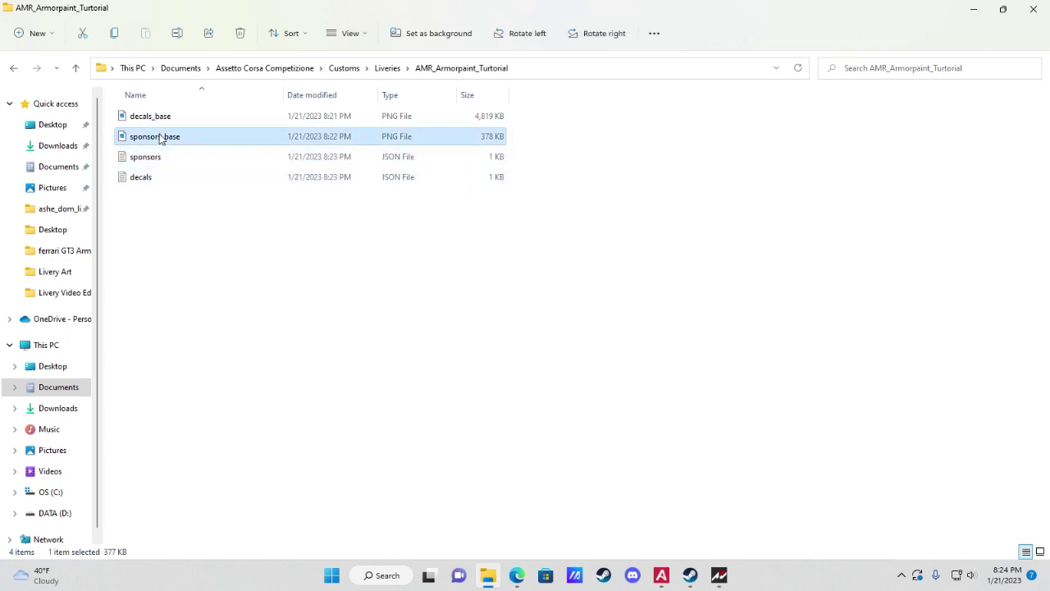
right_click(164, 136)
click(232, 150)
click(190, 138)
key(BackSpace)
key(BackSpace)
key(BackSpace)
key(BackSpace)
key(BackSpace)
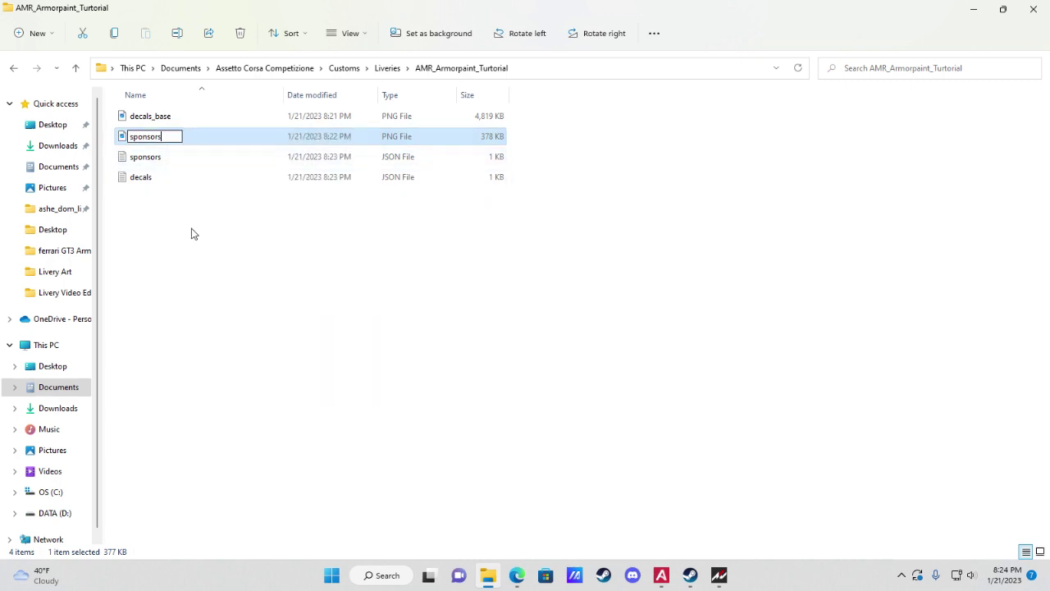
click(192, 232)
- Remove the _base suffix from the decals_base PNG file so it is named decals
right_click(168, 123)
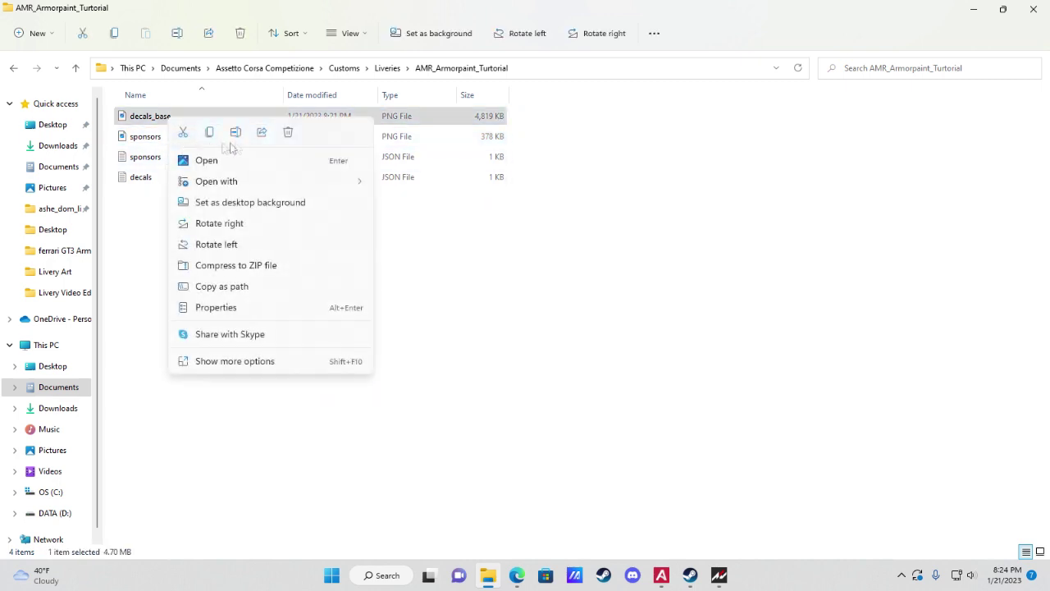
click(235, 131)
click(191, 116)
key(BackSpace)
key(BackSpace)
key(BackSpace)
key(BackSpace)
key(BackSpace)
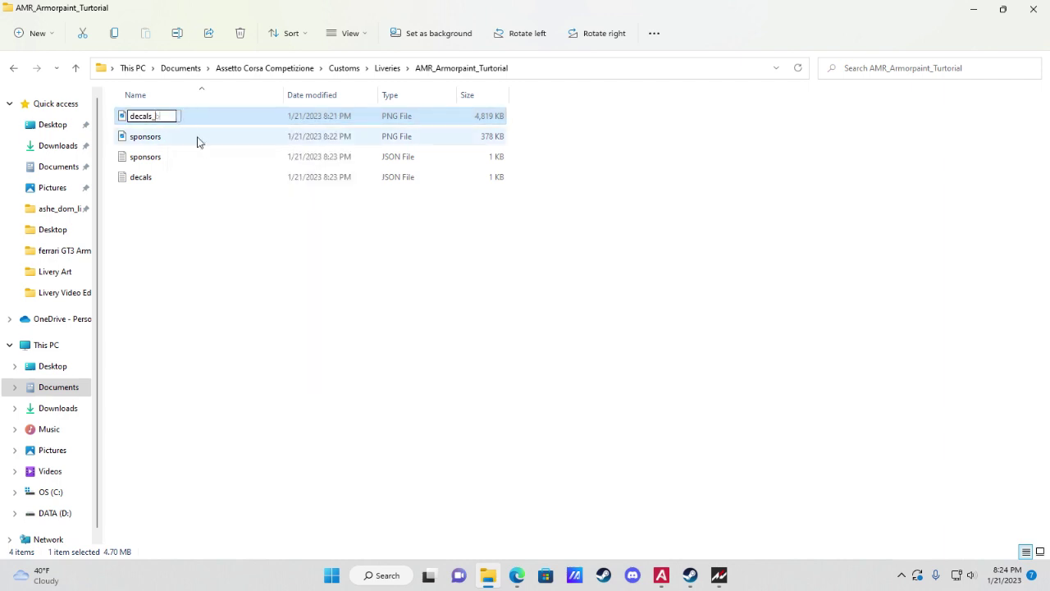
click(179, 238)
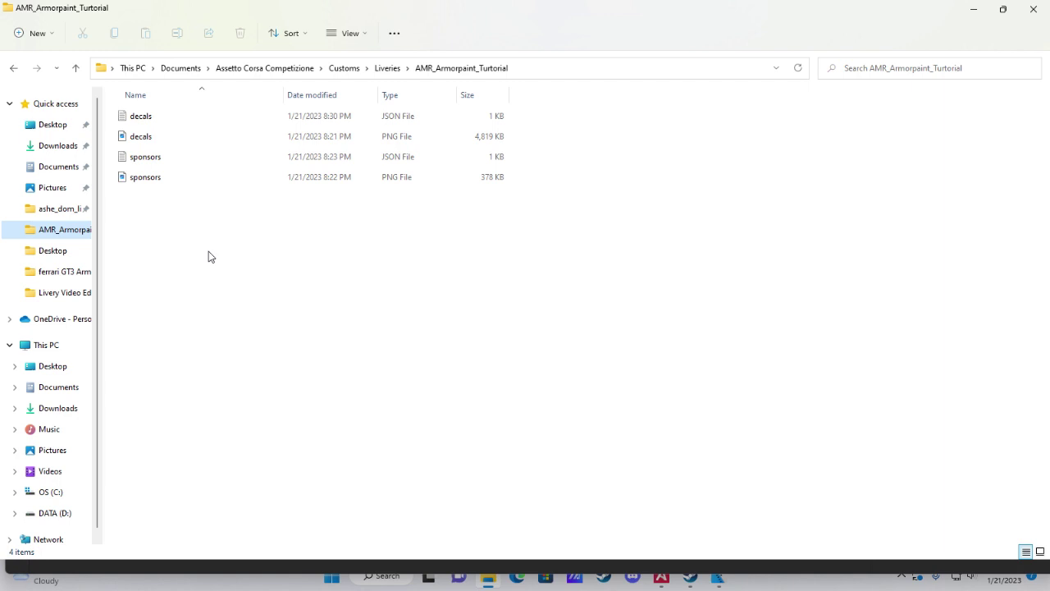
- Open the sponsors JSON file in Notepad, examine its roughness, clear coat and metallic values, and close it
double_click(159, 159)
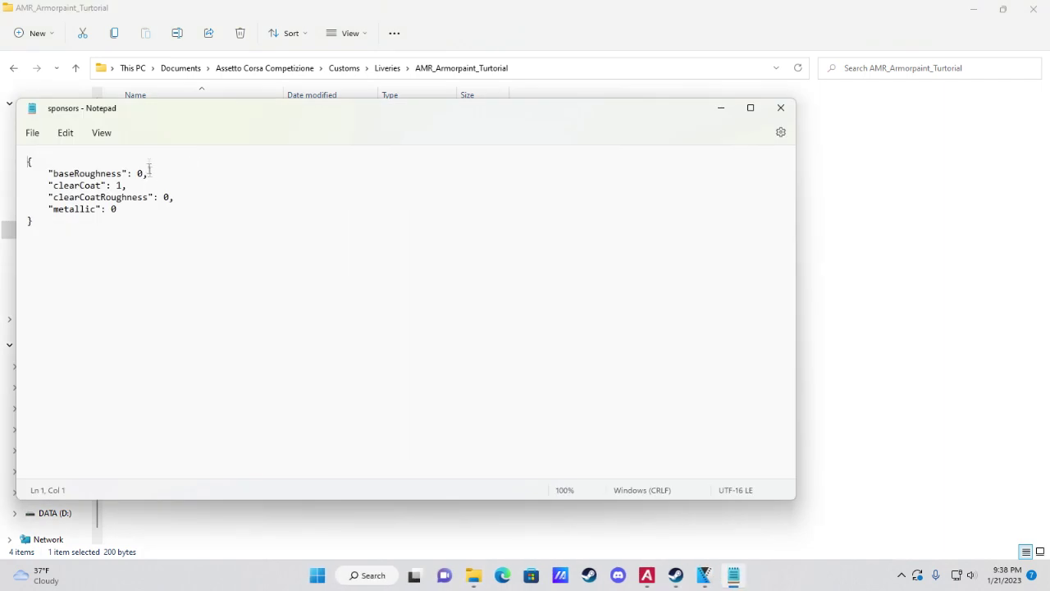
drag(332, 111, 559, 114)
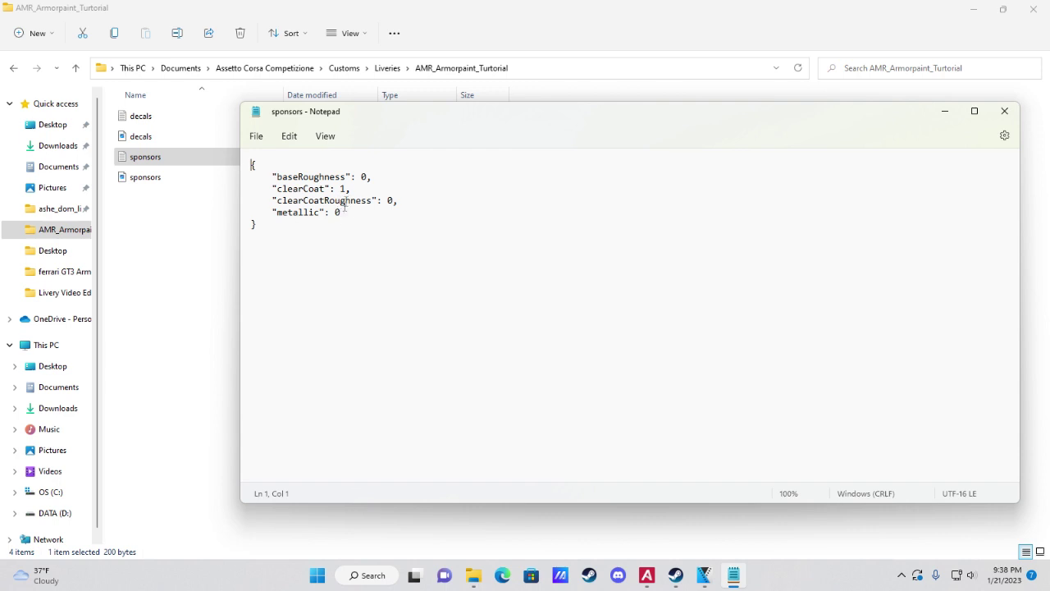
click(366, 176)
click(1004, 111)
- Open the decals JSON file in Notepad and set its clearCoat value to 0.5
double_click(156, 121)
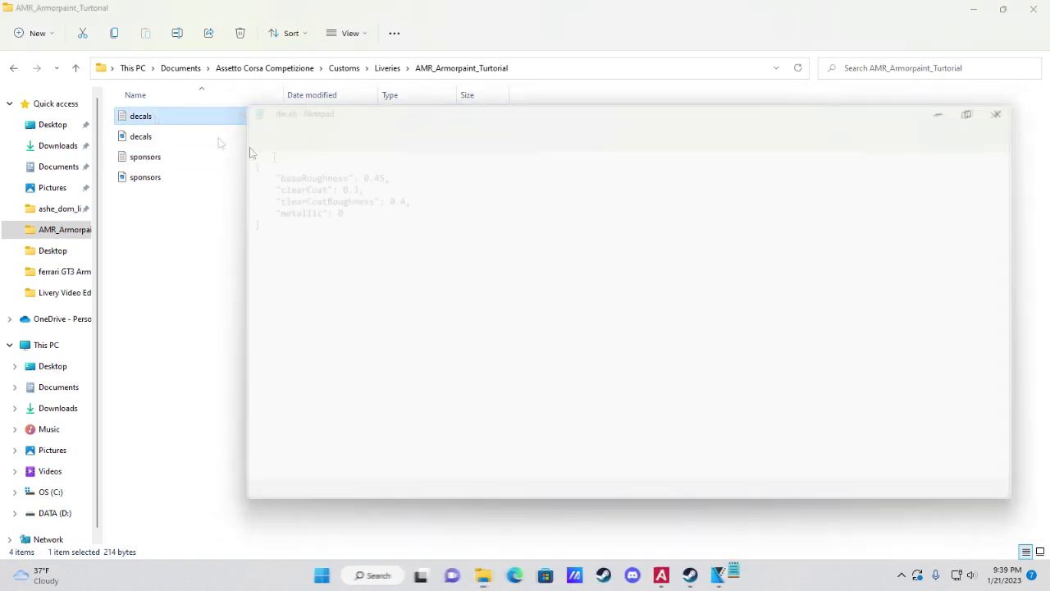
click(358, 189)
key(BackSpace)
text(5)
click(342, 215)
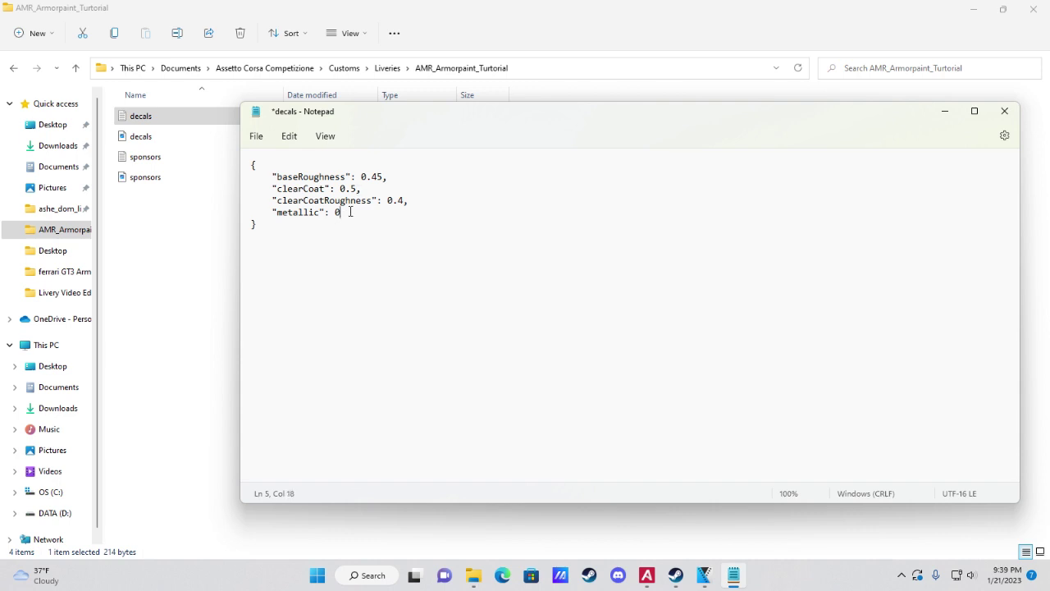
drag(305, 120, 257, 117)
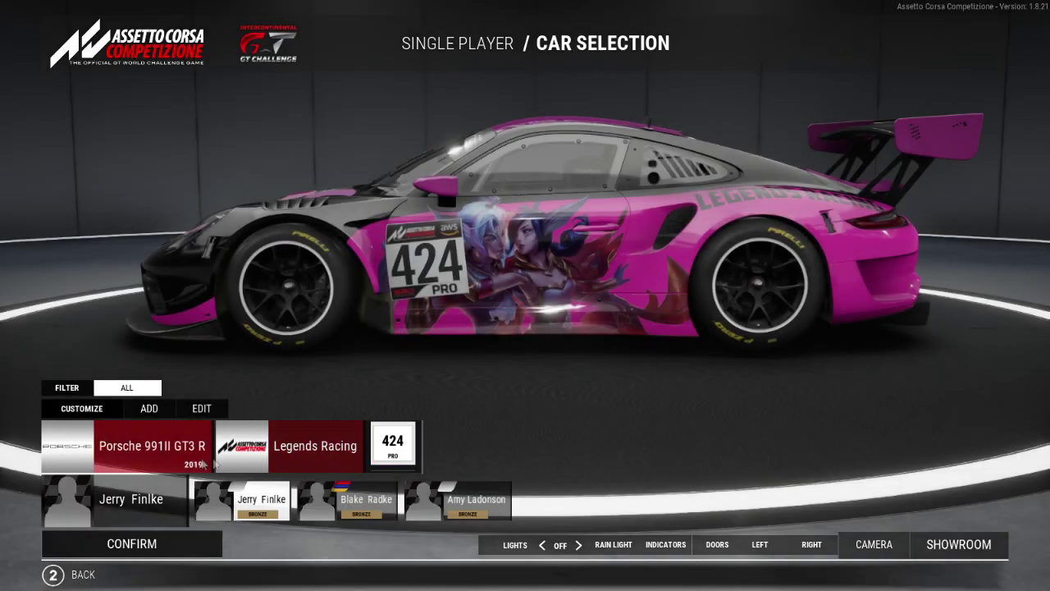
- Switch to Assetto Corsa Competizione and select the 2019 AMR V8 Vantage GT3 with the Test Racing team
click(156, 456)
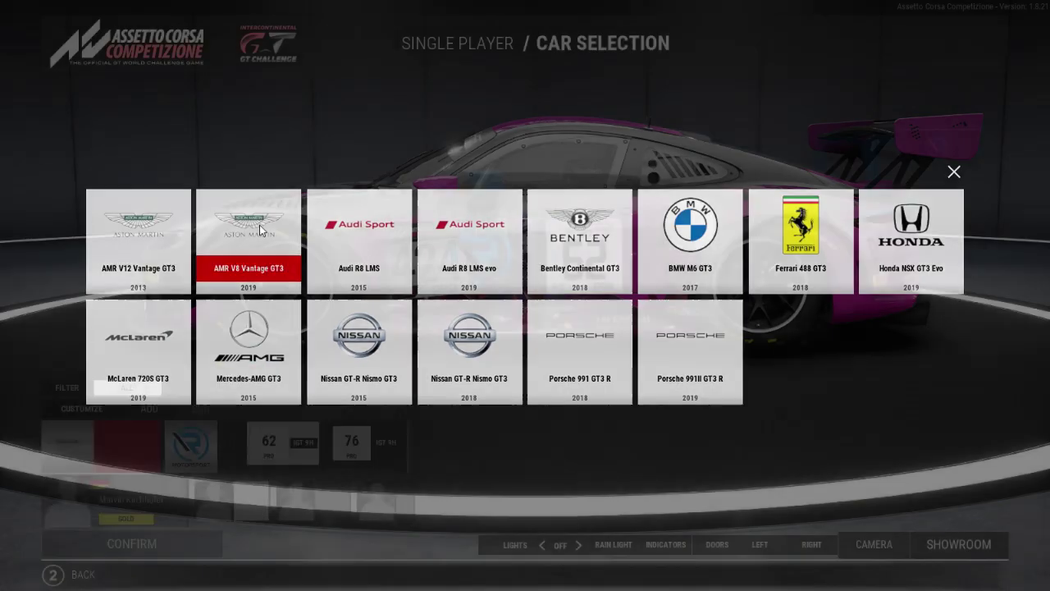
click(256, 246)
click(290, 434)
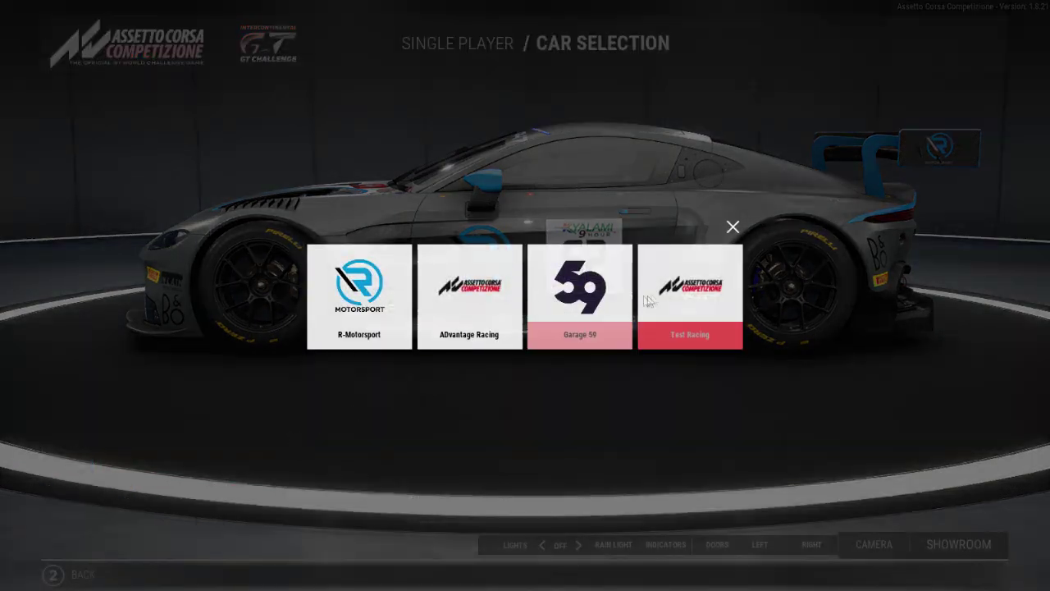
click(666, 297)
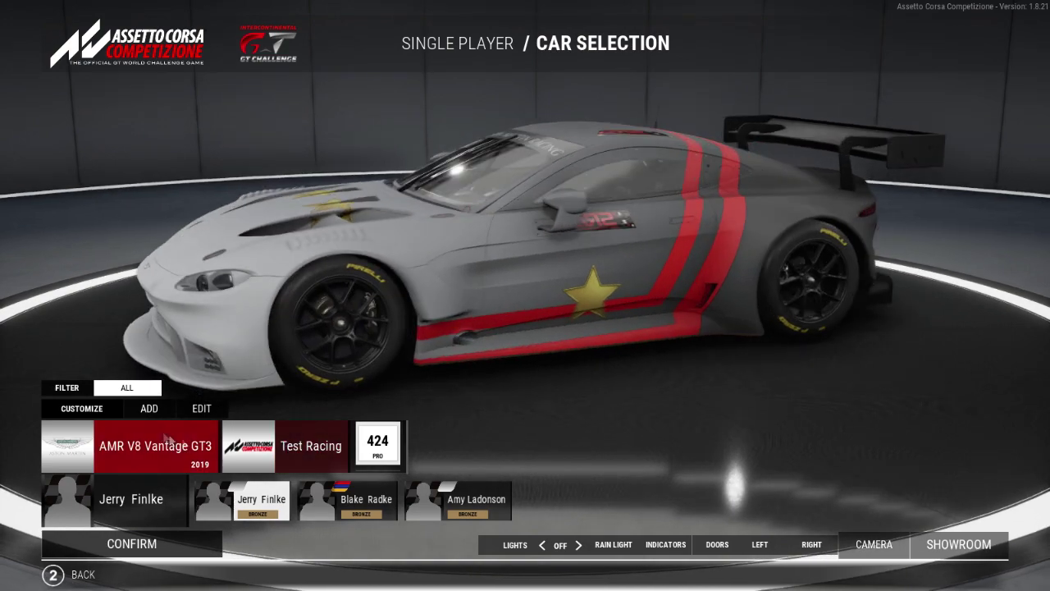
- Open the Test Racing car for editing, inspect its livery from different angles, and leave the editor
click(200, 409)
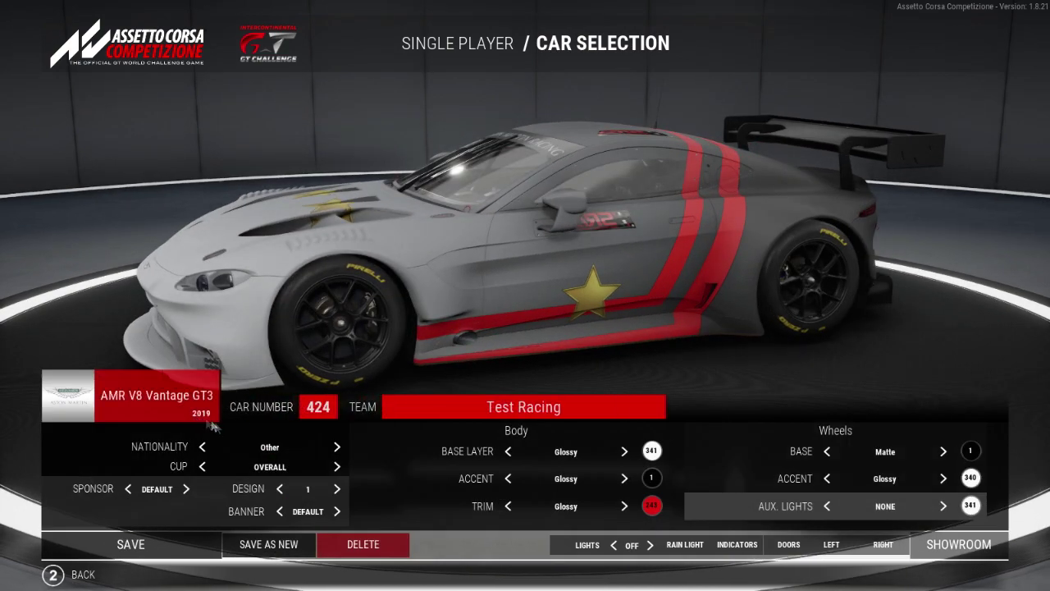
click(82, 575)
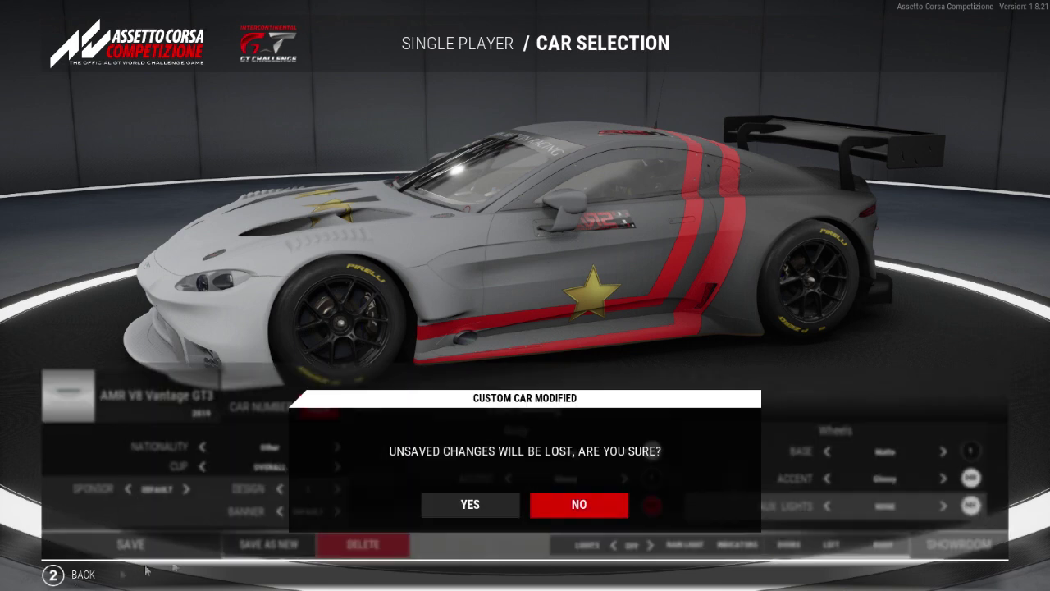
click(577, 509)
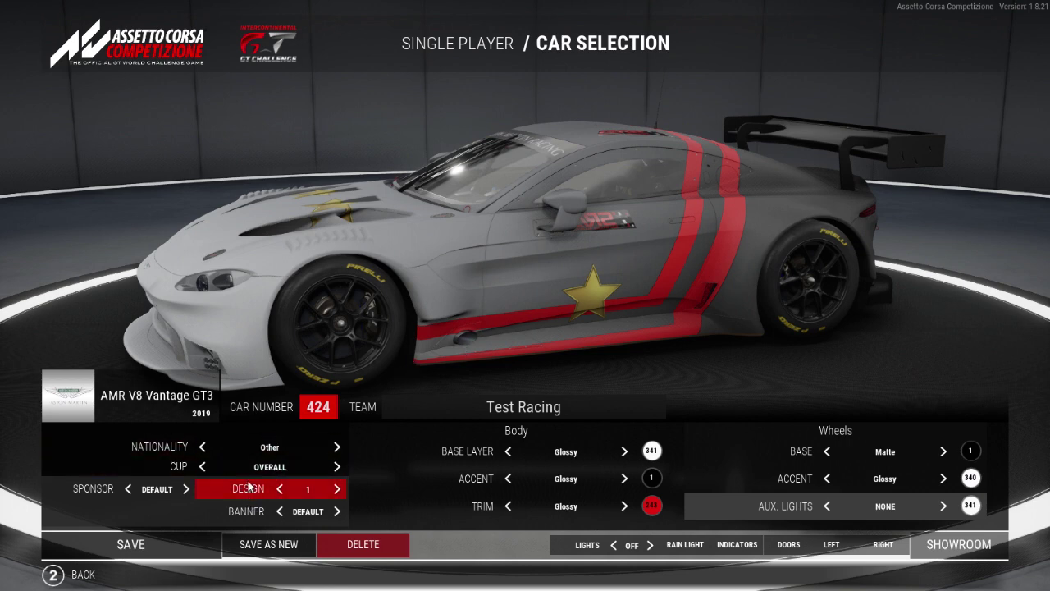
drag(352, 320, 353, 183)
drag(614, 309, 470, 280)
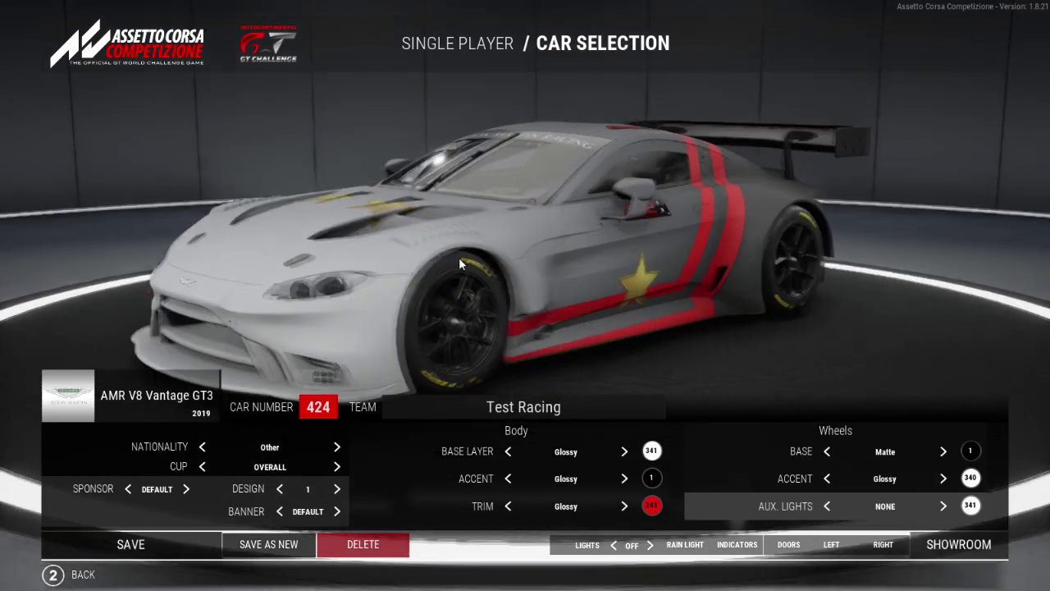
key(Escape)
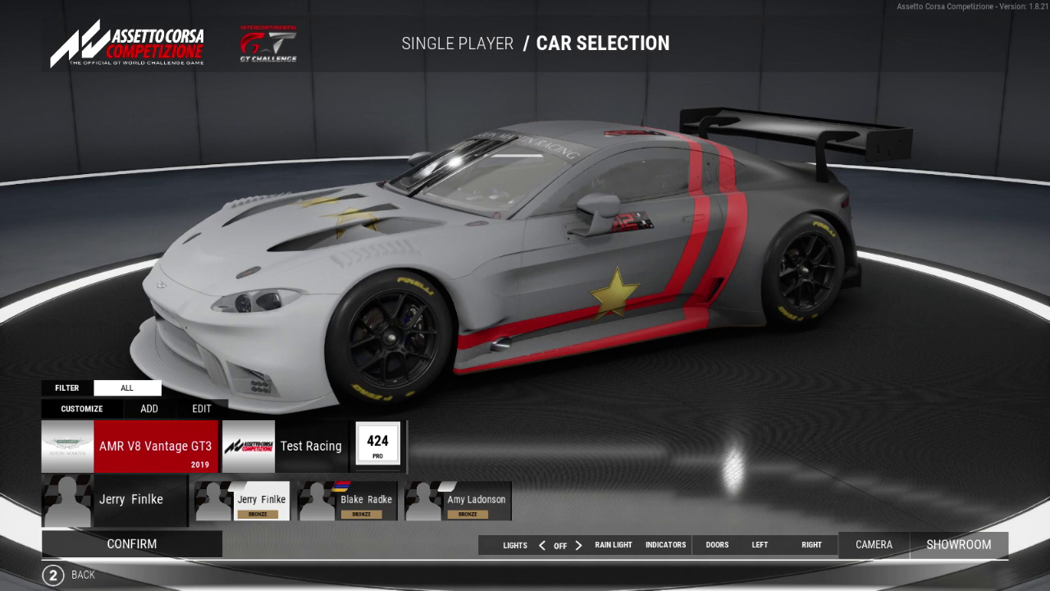
- Reopen the Test Racing car for editing, set its design to 6, and change the wheels' base colour to 71
click(205, 410)
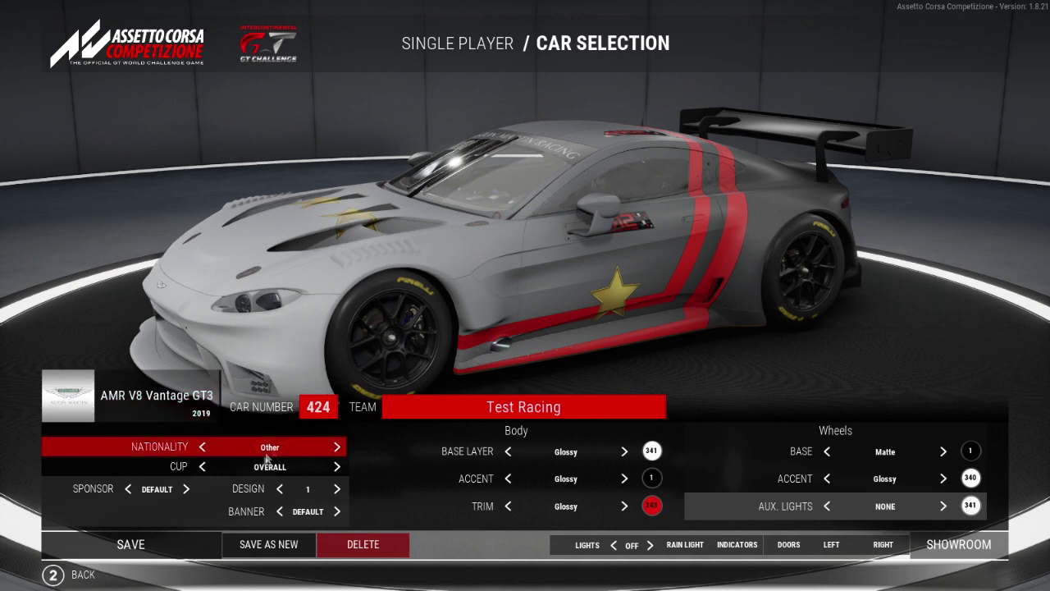
click(337, 489)
click(336, 490)
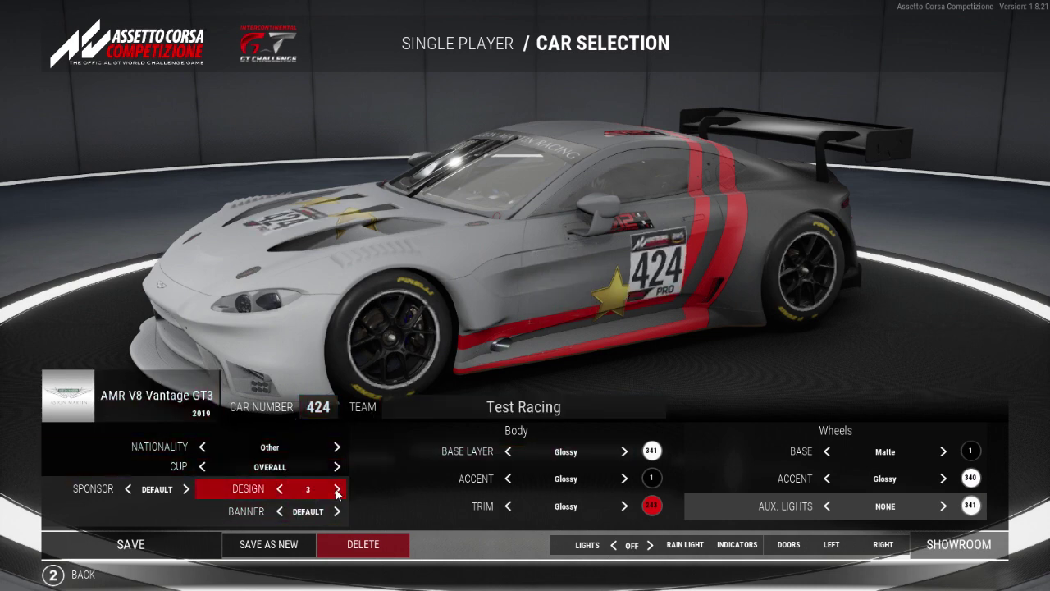
click(336, 489)
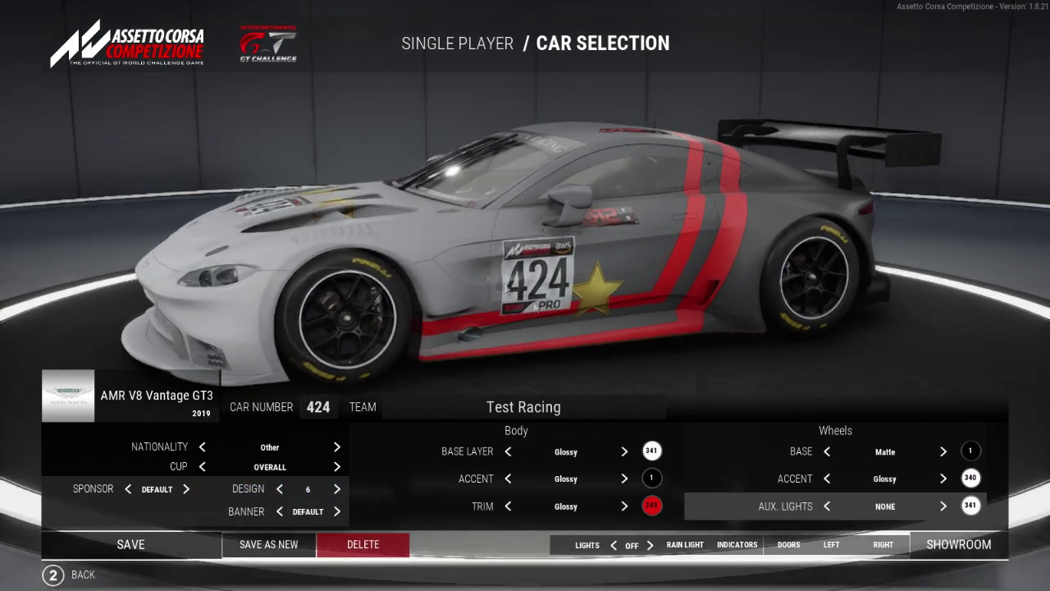
click(970, 450)
click(615, 493)
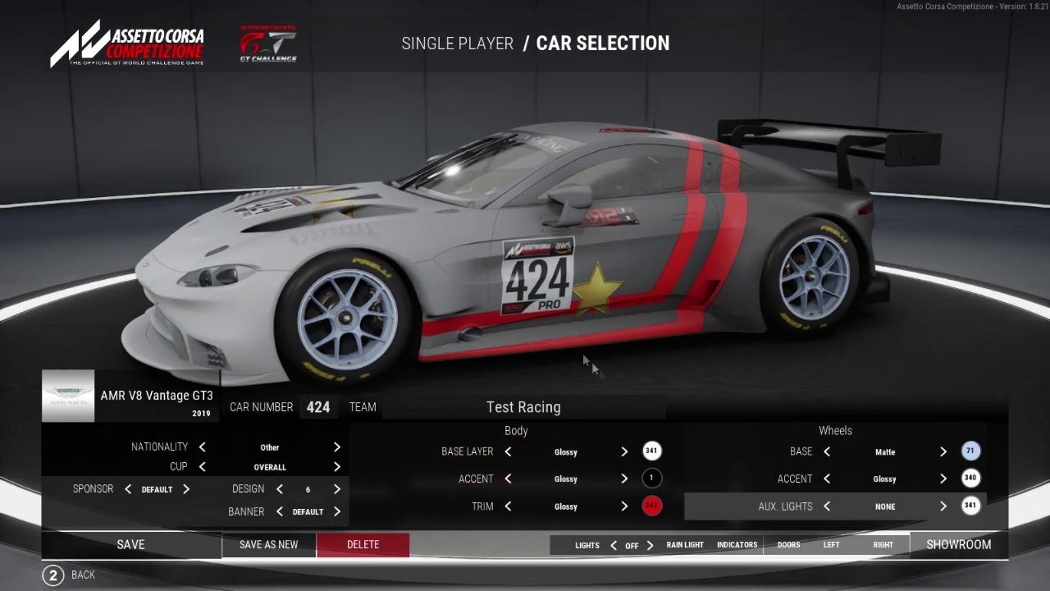